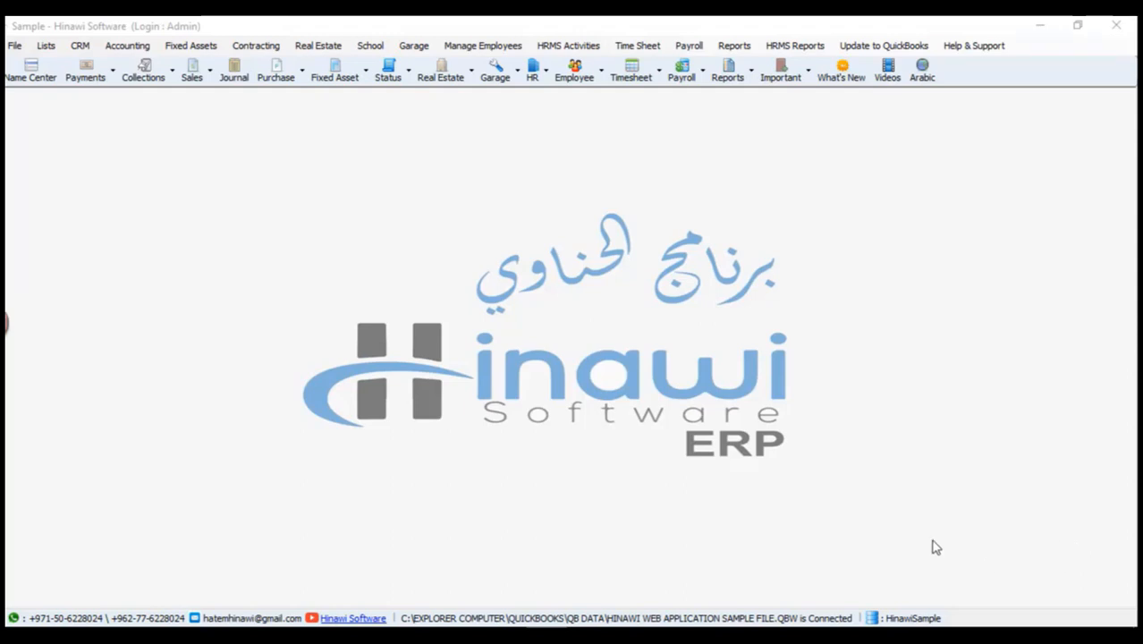
# Step: Open the HRMS General Settings and select Test Company in the company list
pyautogui.click(640, 47)
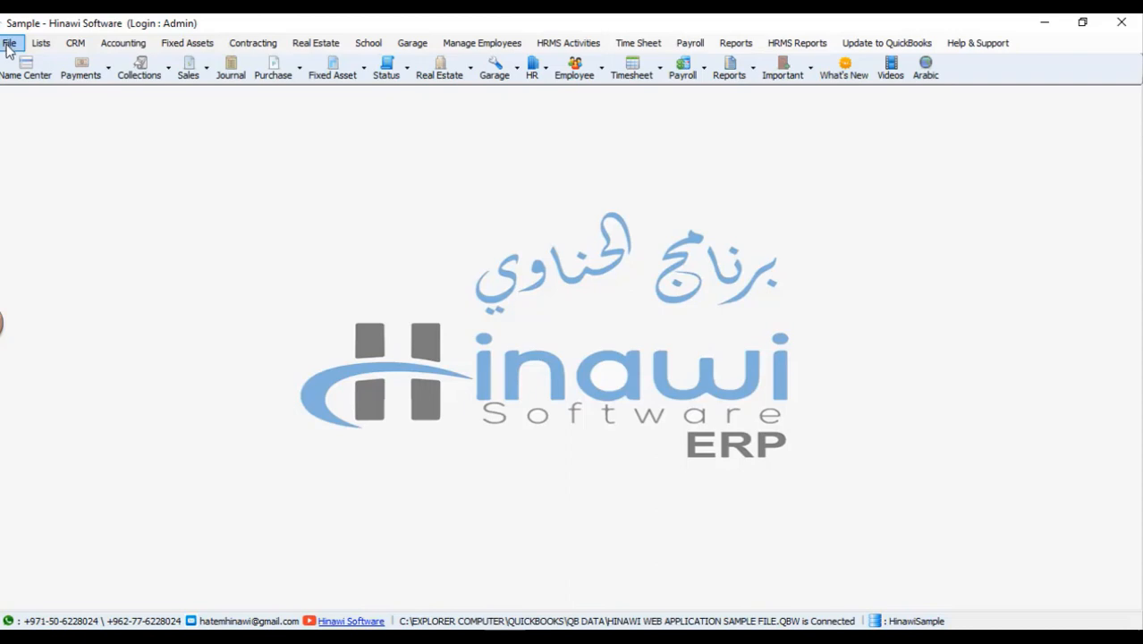
pyautogui.click(9, 44)
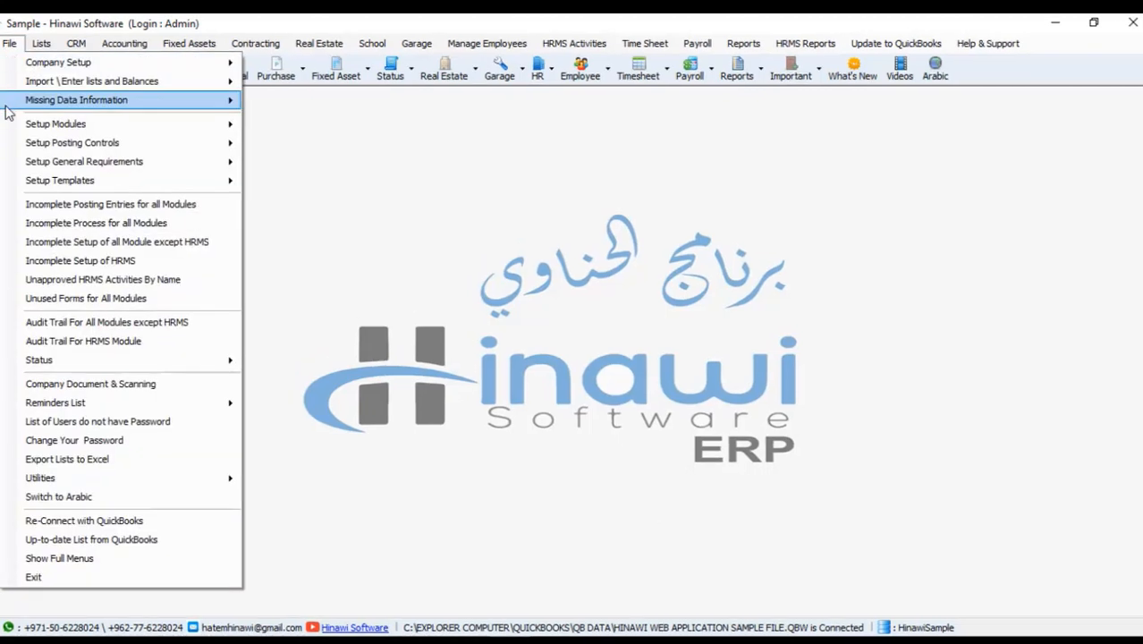
pyautogui.moveTo(86, 129)
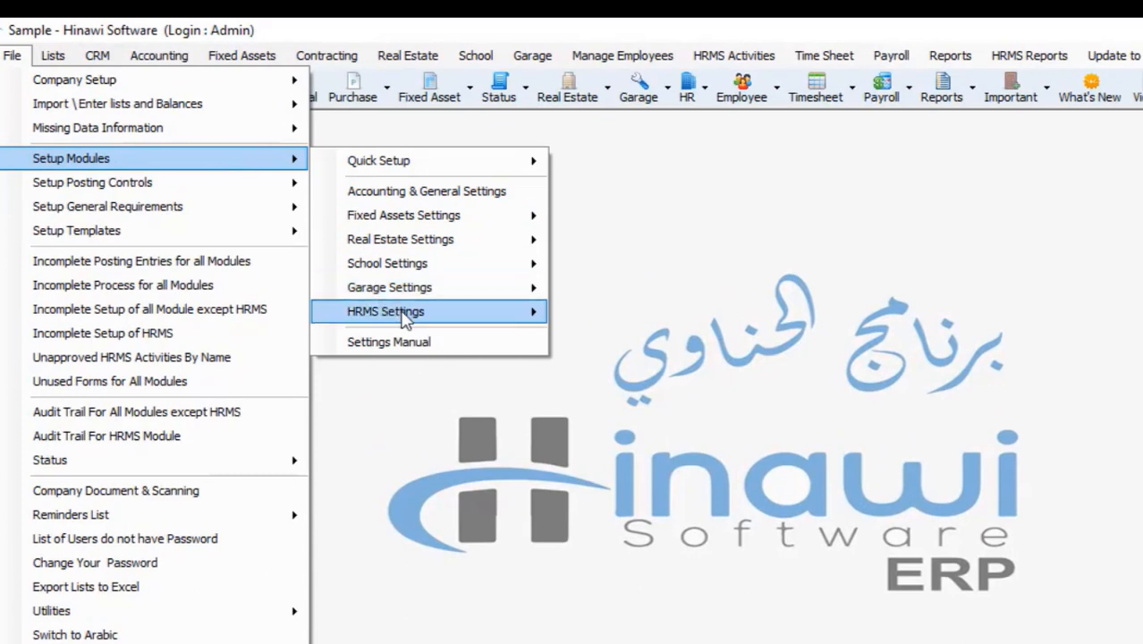
pyautogui.moveTo(426, 321)
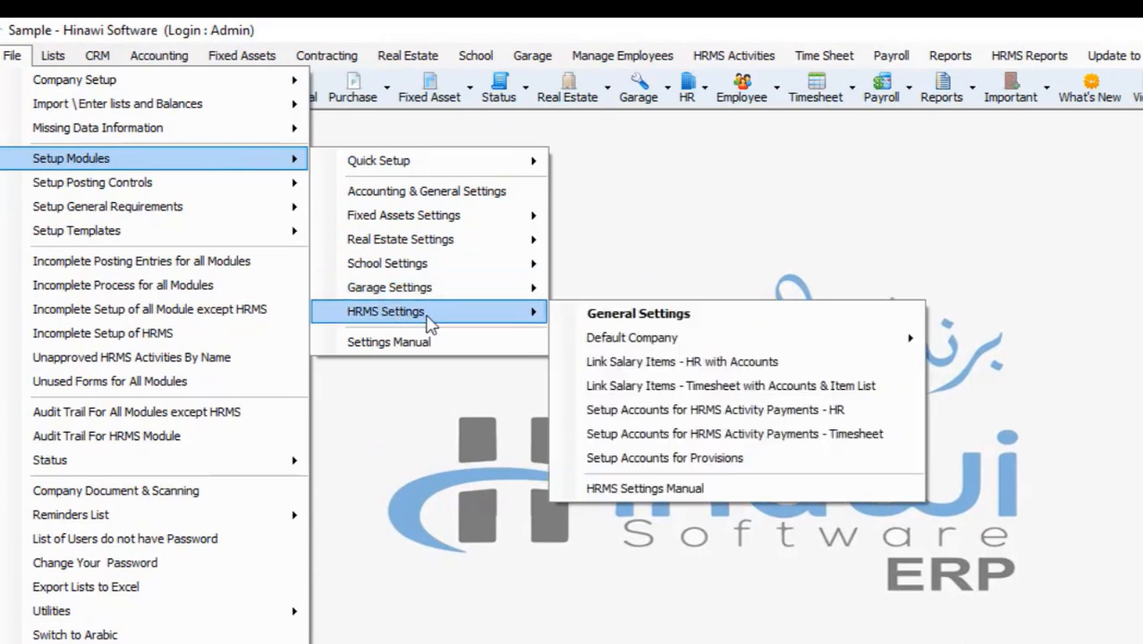
pyautogui.click(579, 313)
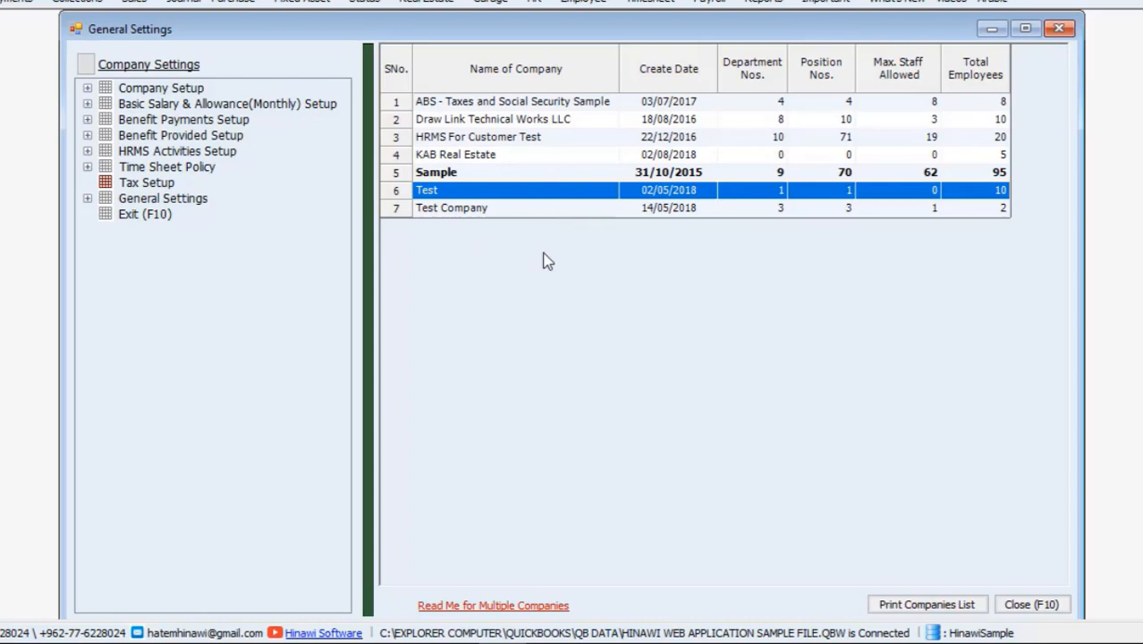
pyautogui.click(465, 215)
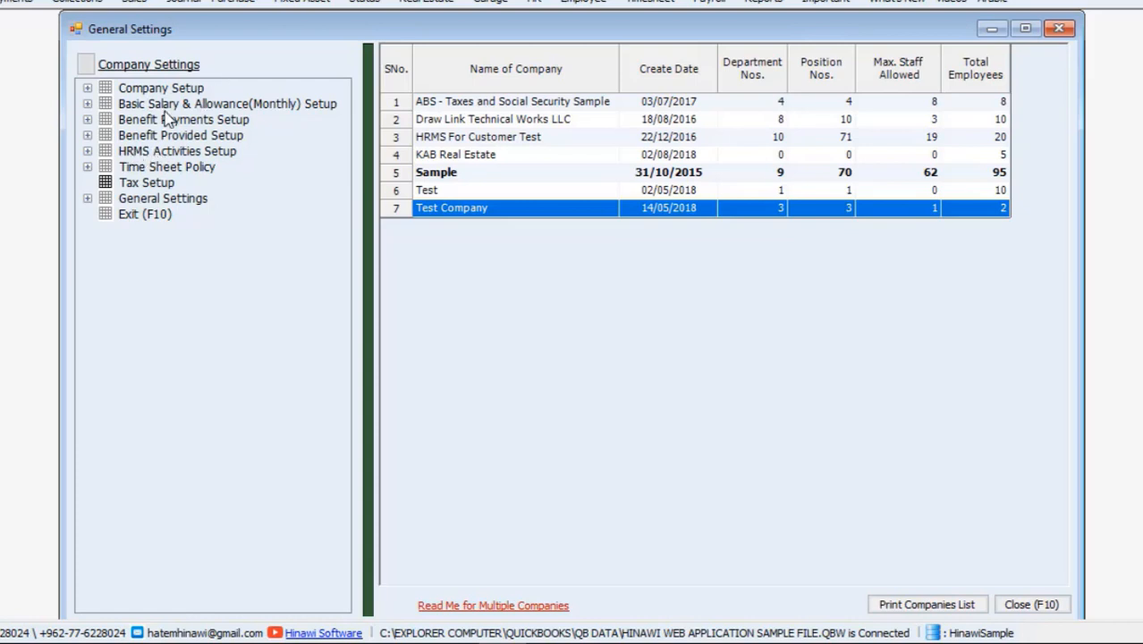
# Step: Review Test Company's Timesheet Setup under Time Sheet Policy and check which time sheet creation command is offered
pyautogui.click(86, 167)
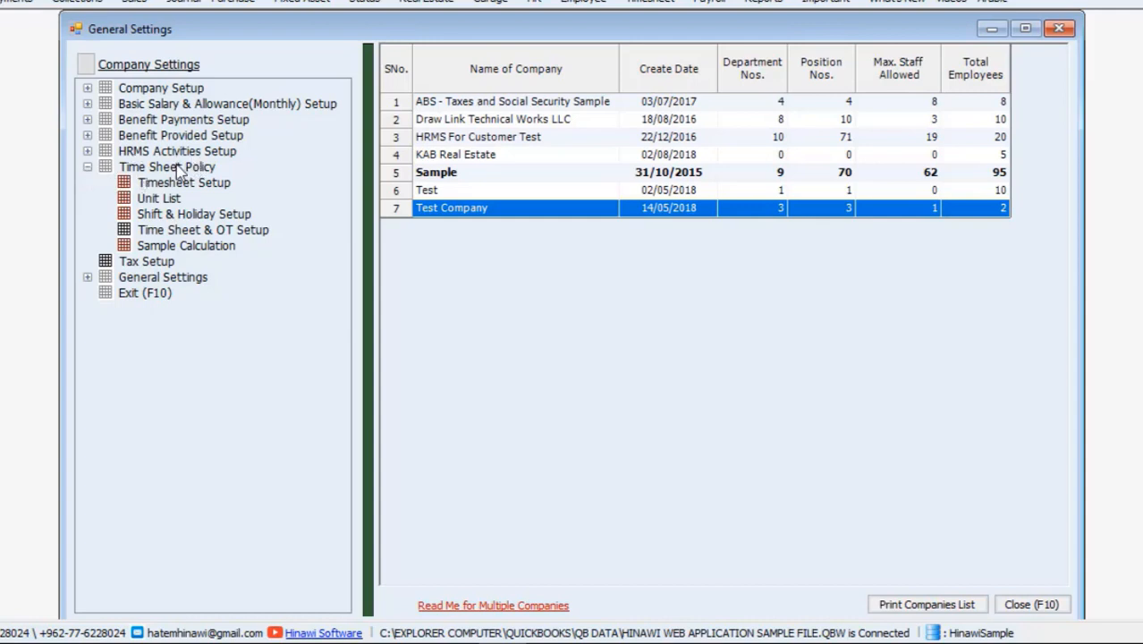
pyautogui.doubleClick(174, 188)
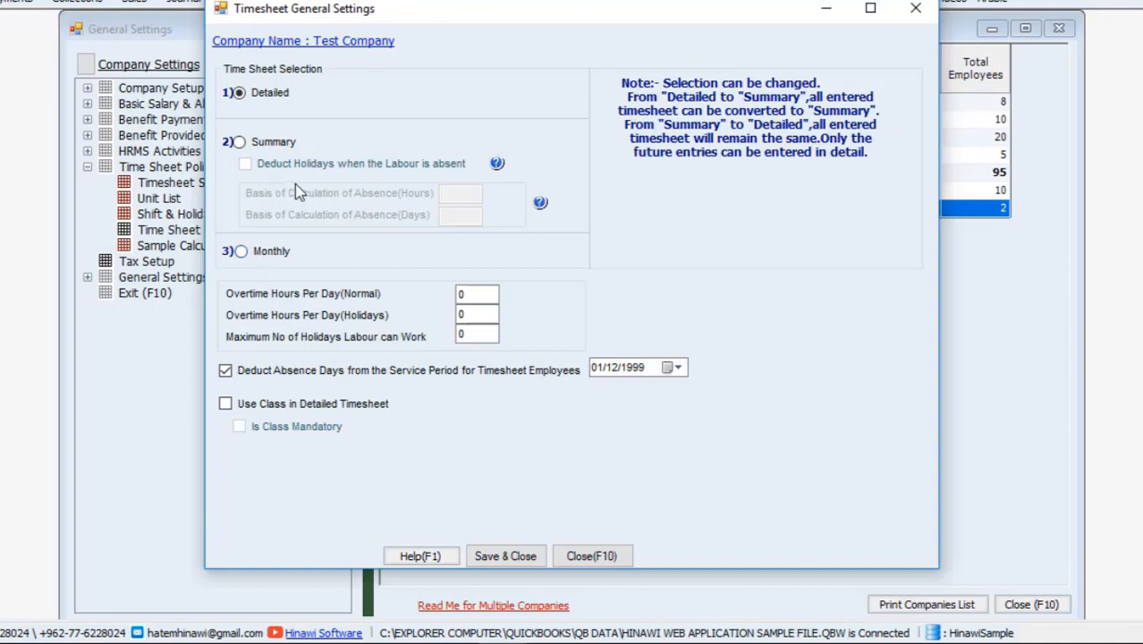
pyautogui.click(916, 8)
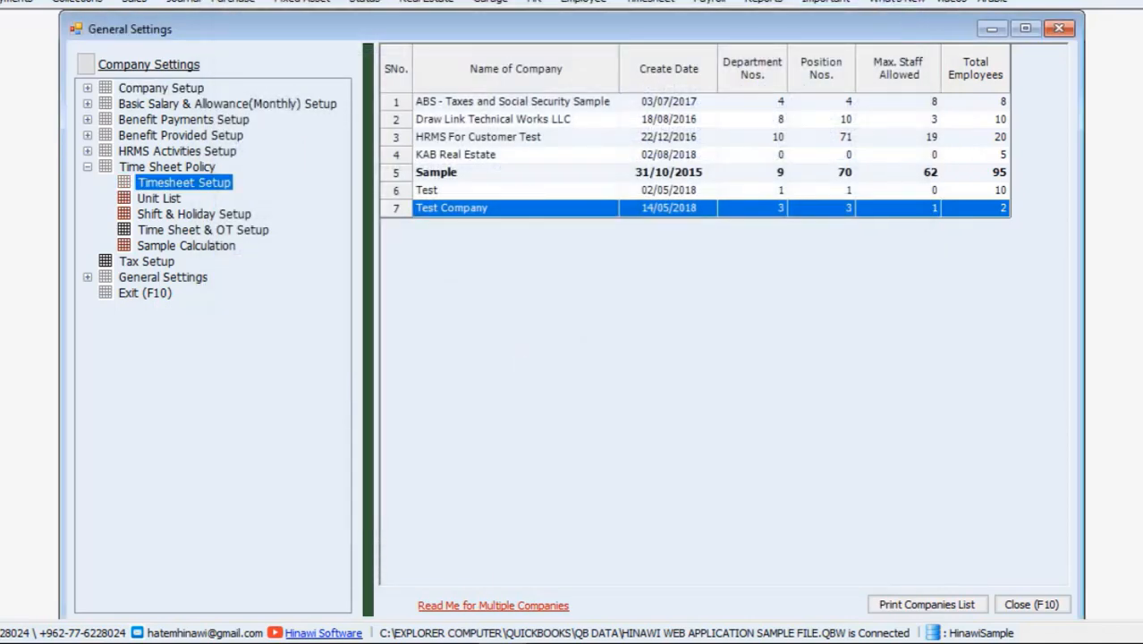
pyautogui.click(651, 2)
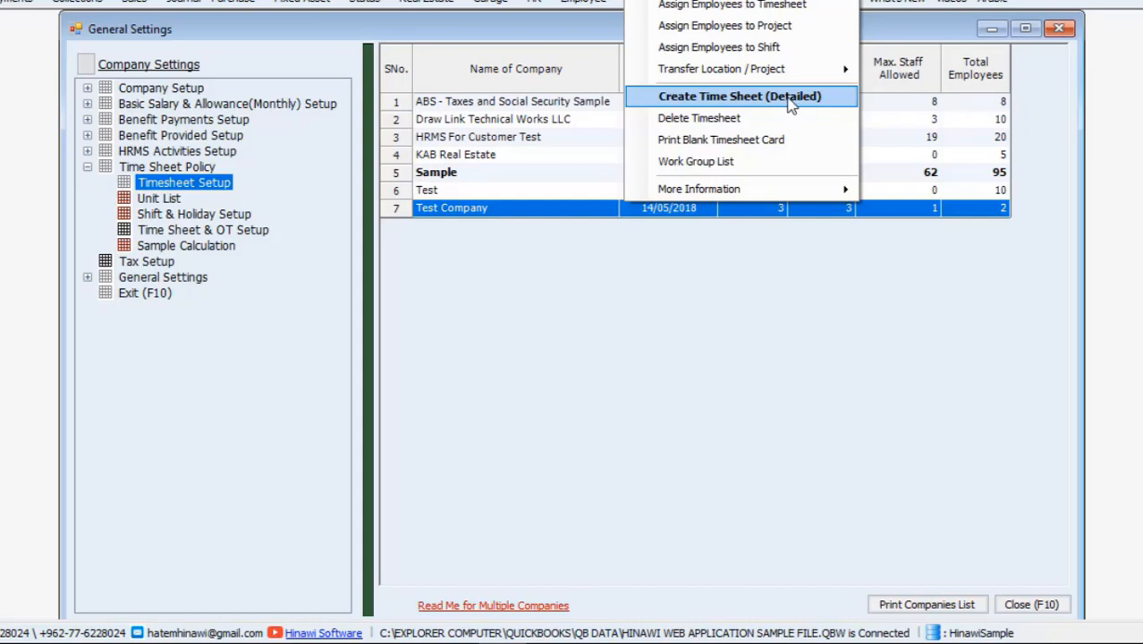
# Step: Set Test Company's time sheet selection to Summary, save it, and check the time sheet creation command
pyautogui.doubleClick(178, 189)
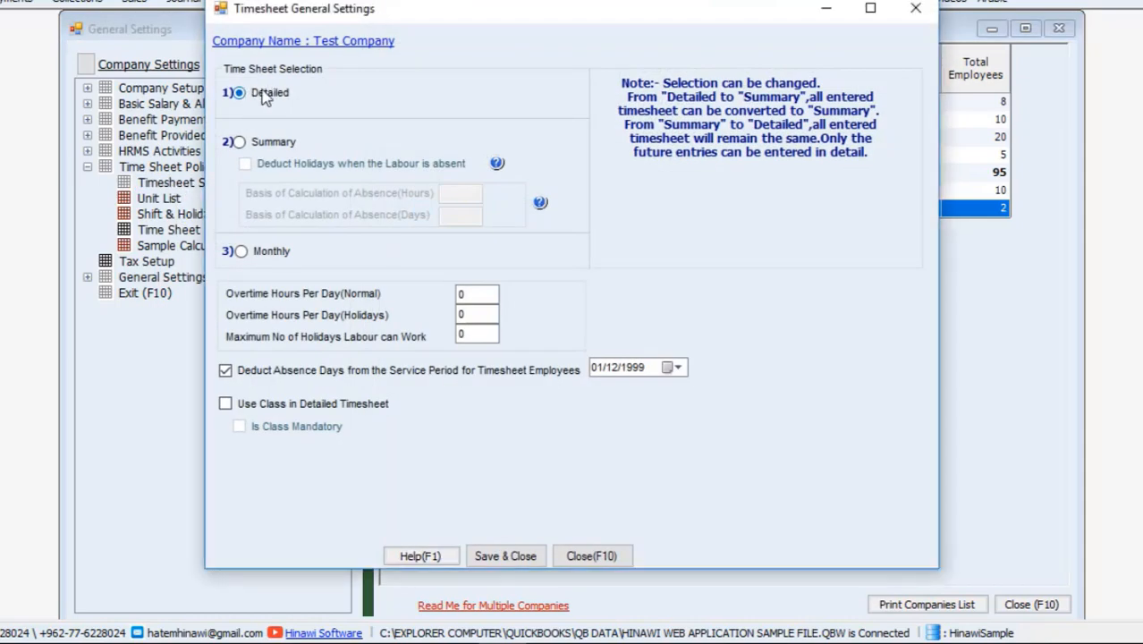
pyautogui.click(239, 143)
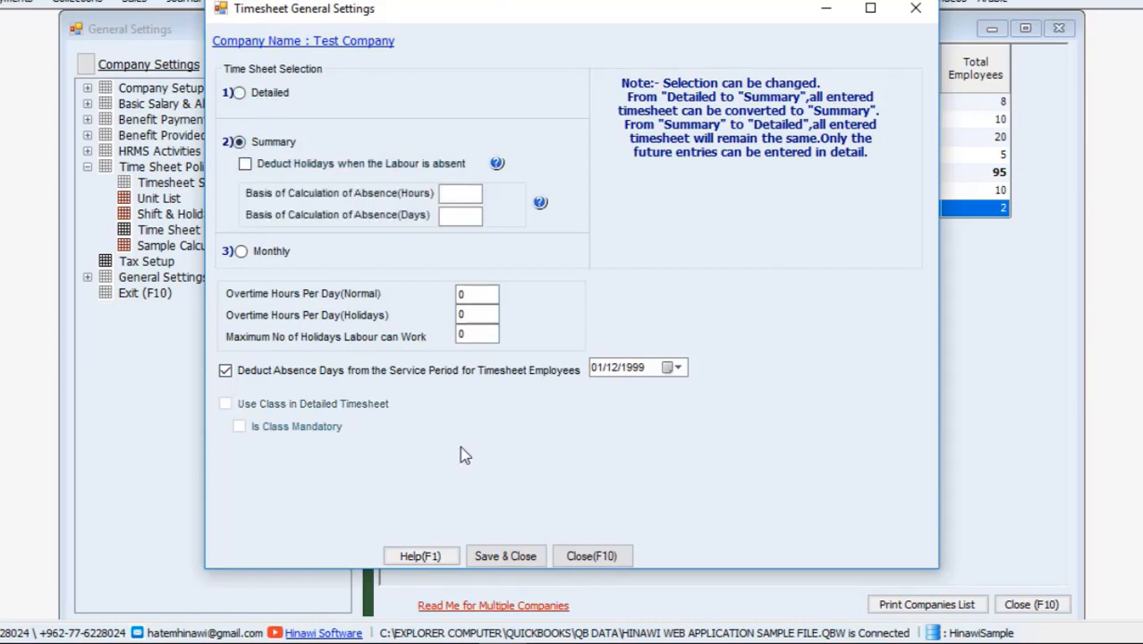
pyautogui.click(522, 558)
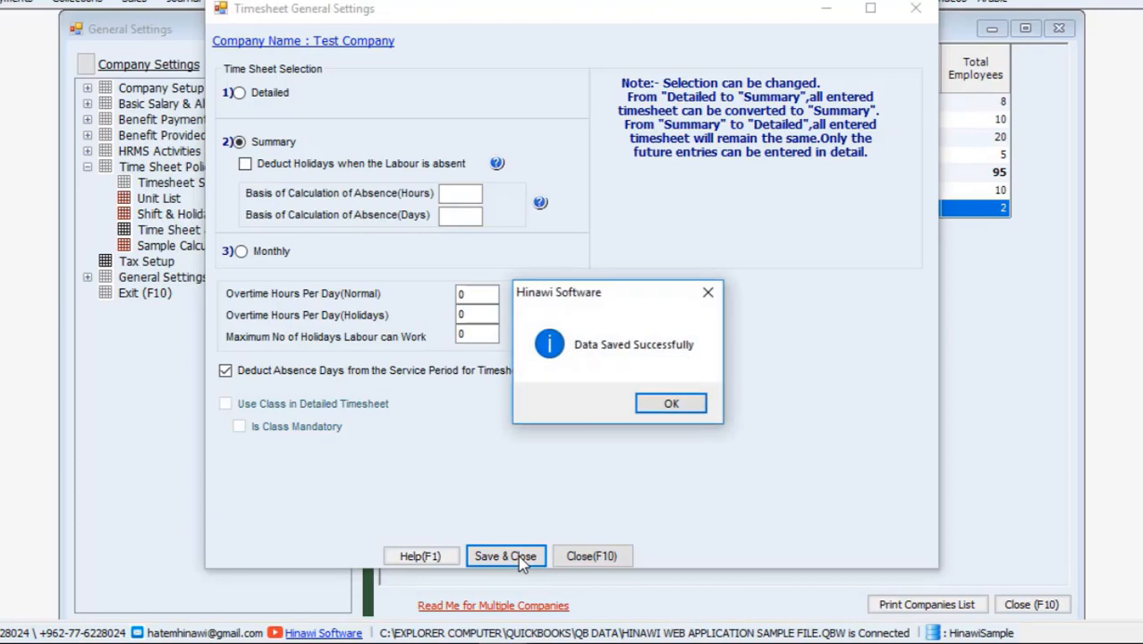
pyautogui.click(653, 410)
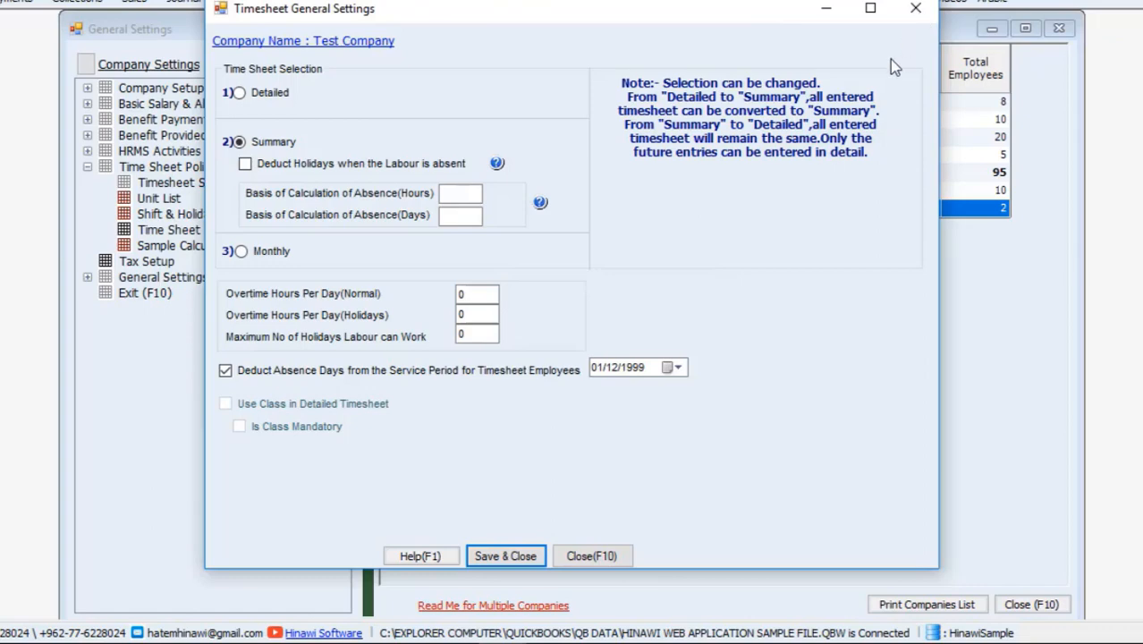
pyautogui.click(655, 1)
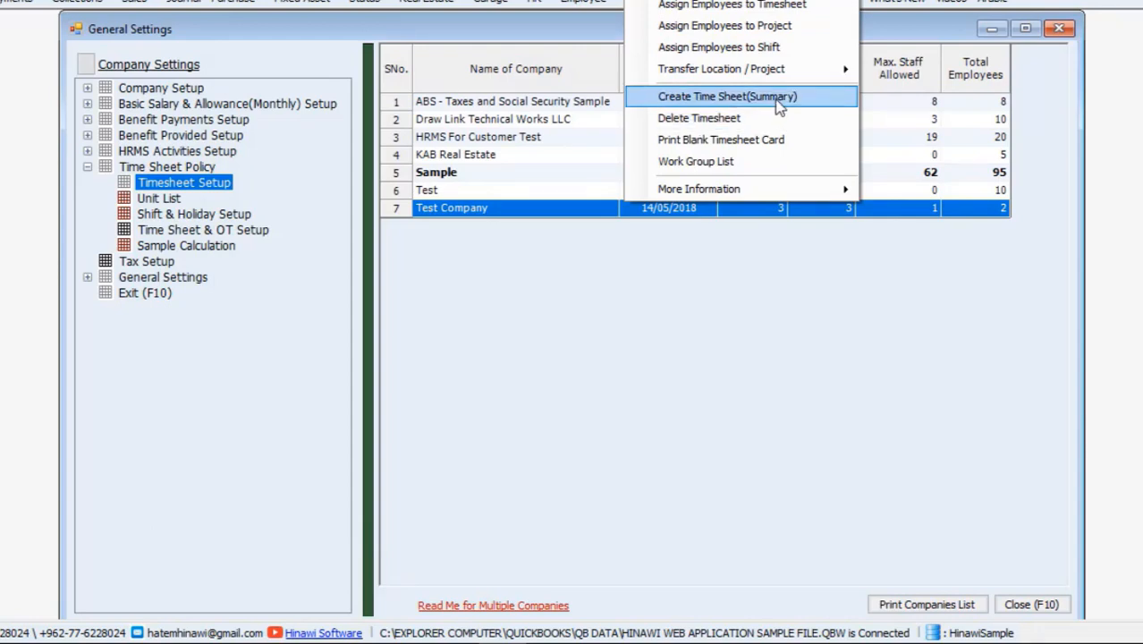
# Step: Set Test Company's time sheet selection to Monthly, save it, and check the time sheet creation command
pyautogui.click(191, 184)
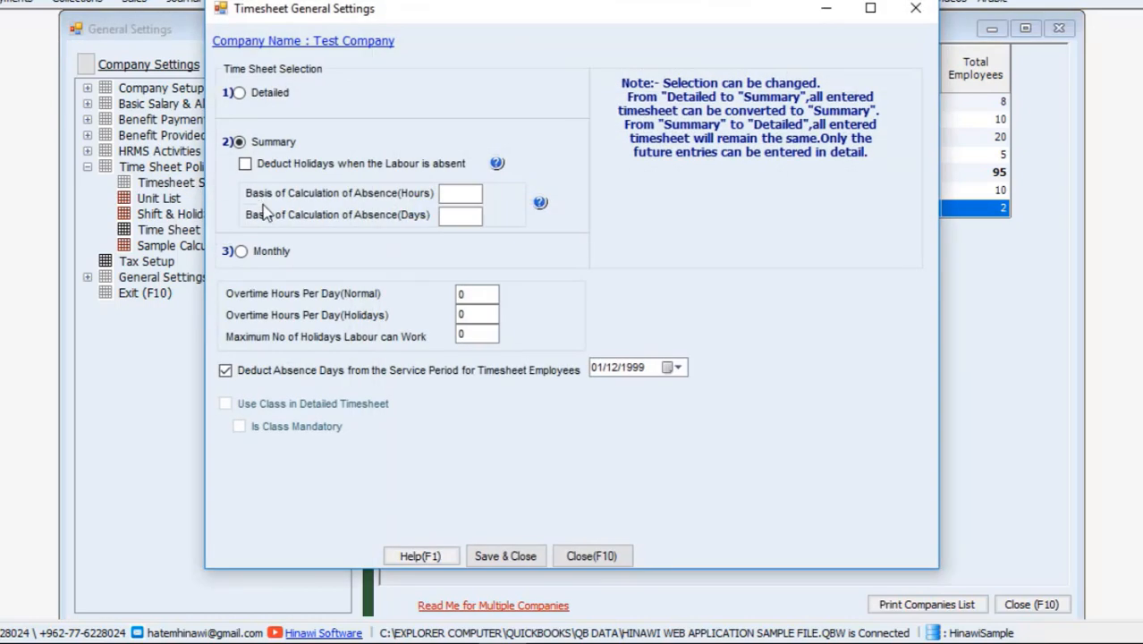
pyautogui.click(257, 254)
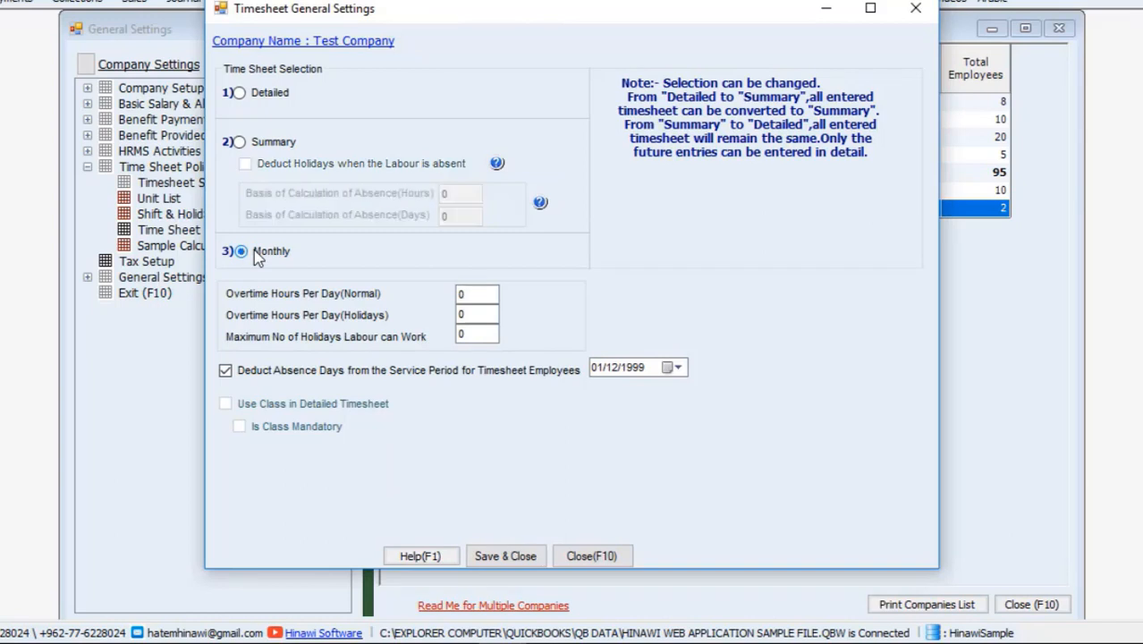
pyautogui.click(515, 558)
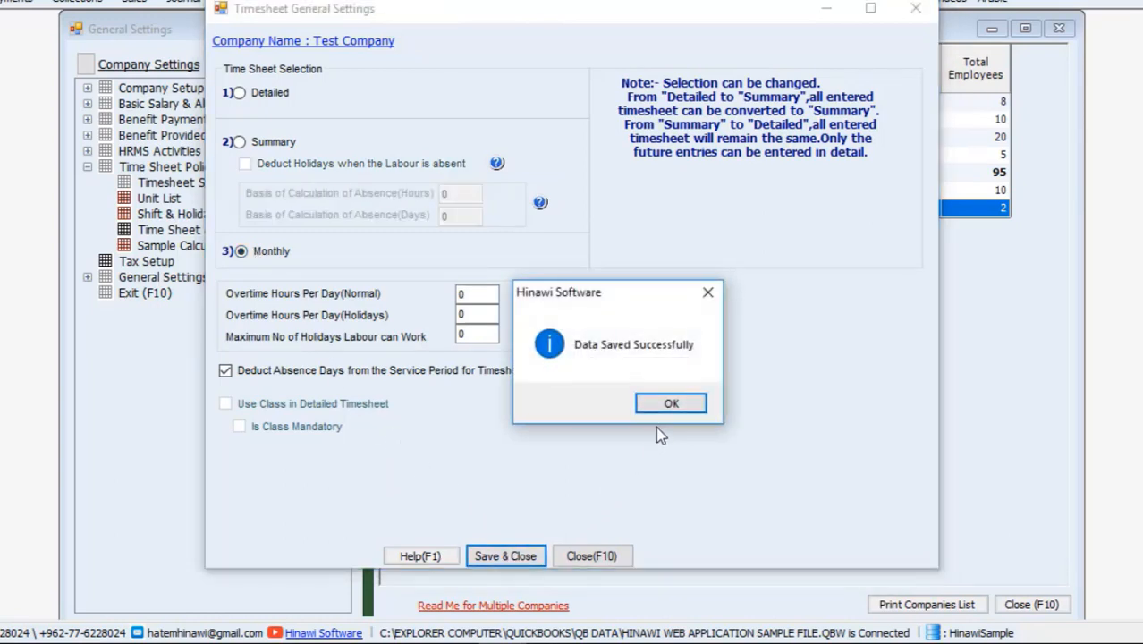
pyautogui.click(667, 404)
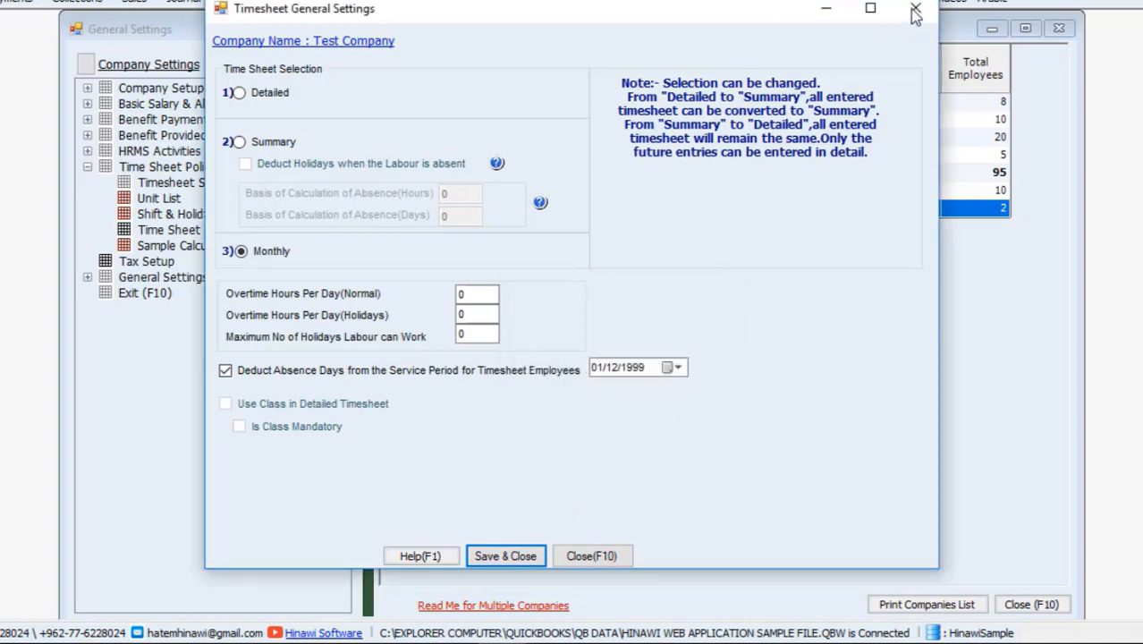
pyautogui.click(915, 10)
pyautogui.click(641, 1)
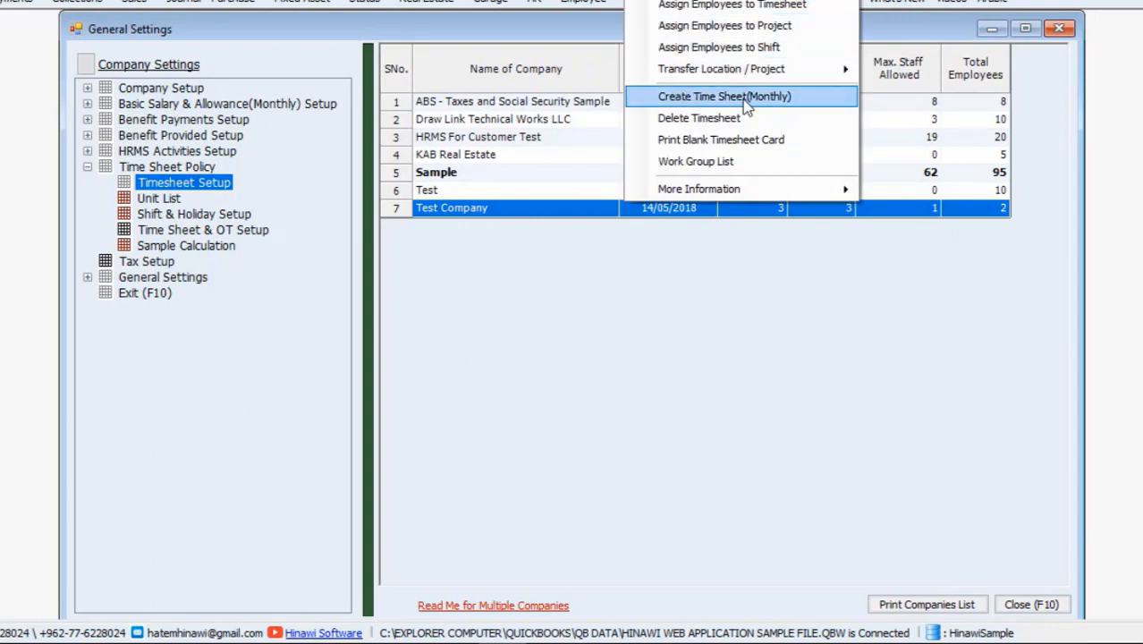
# Step: Reopen Timesheet Setup and, with Summary selected, read the help notes on holiday deduction and the basis of absence calculation
pyautogui.click(165, 186)
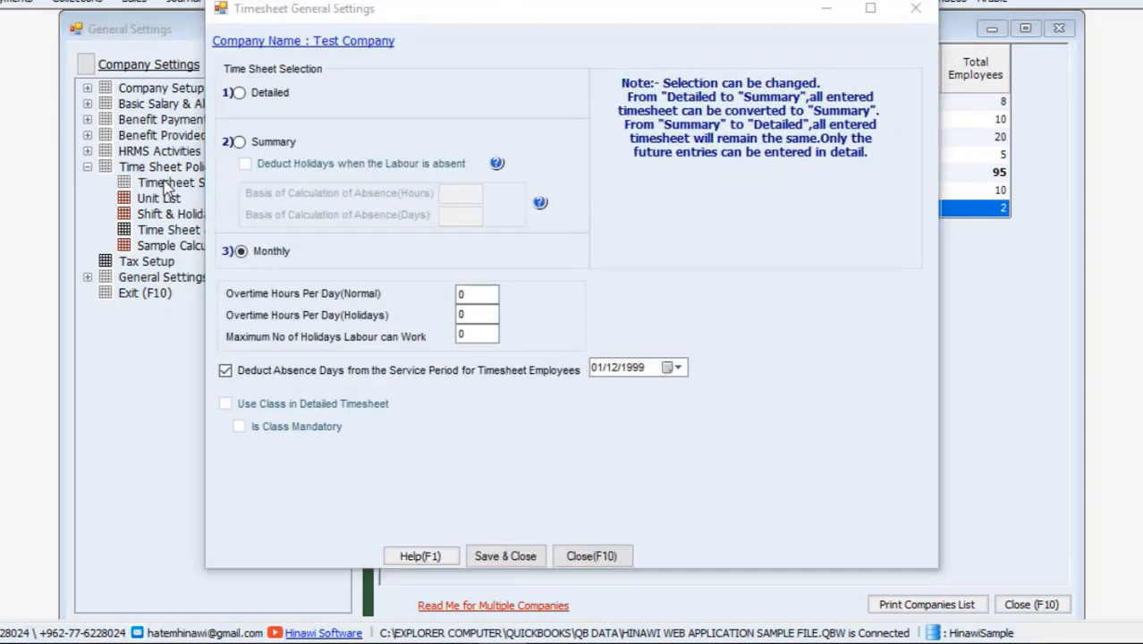
pyautogui.click(241, 101)
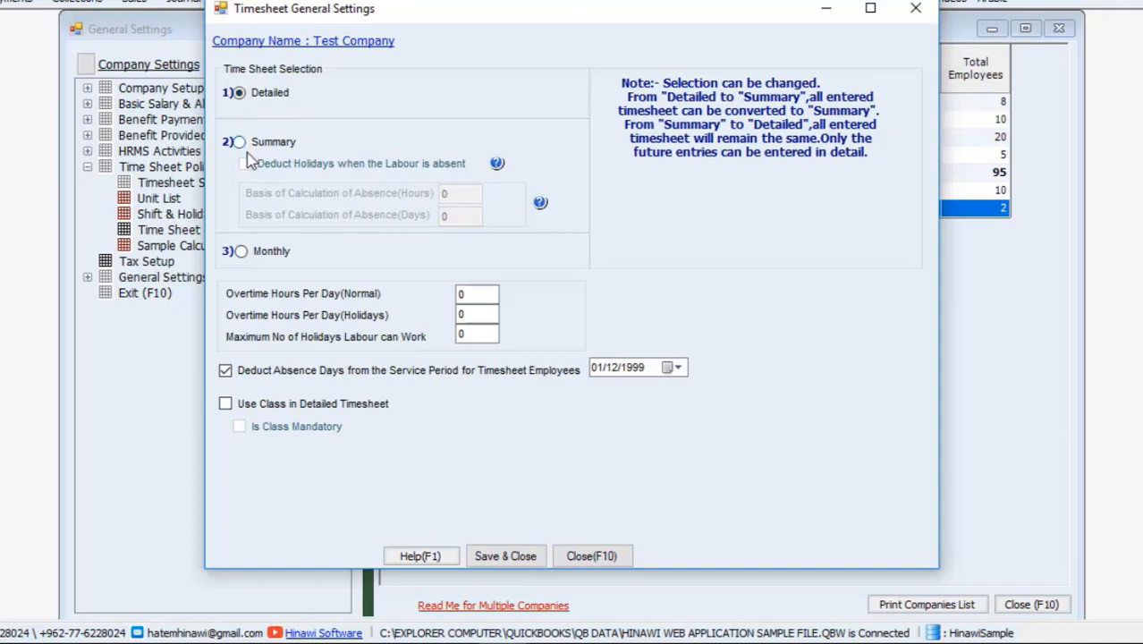
pyautogui.click(241, 143)
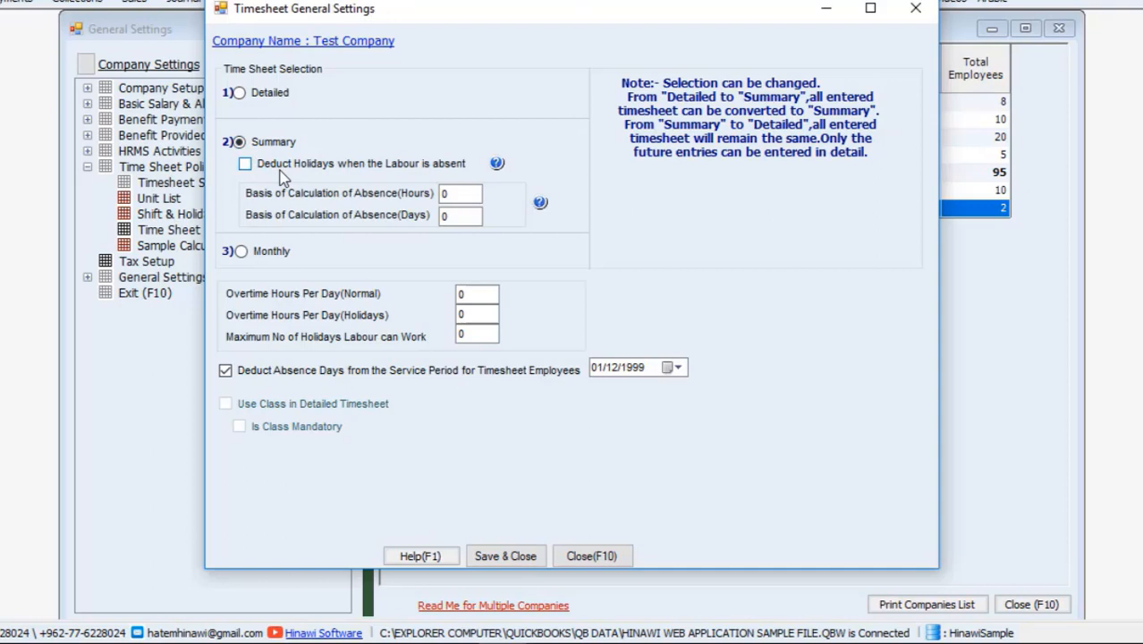
pyautogui.click(496, 167)
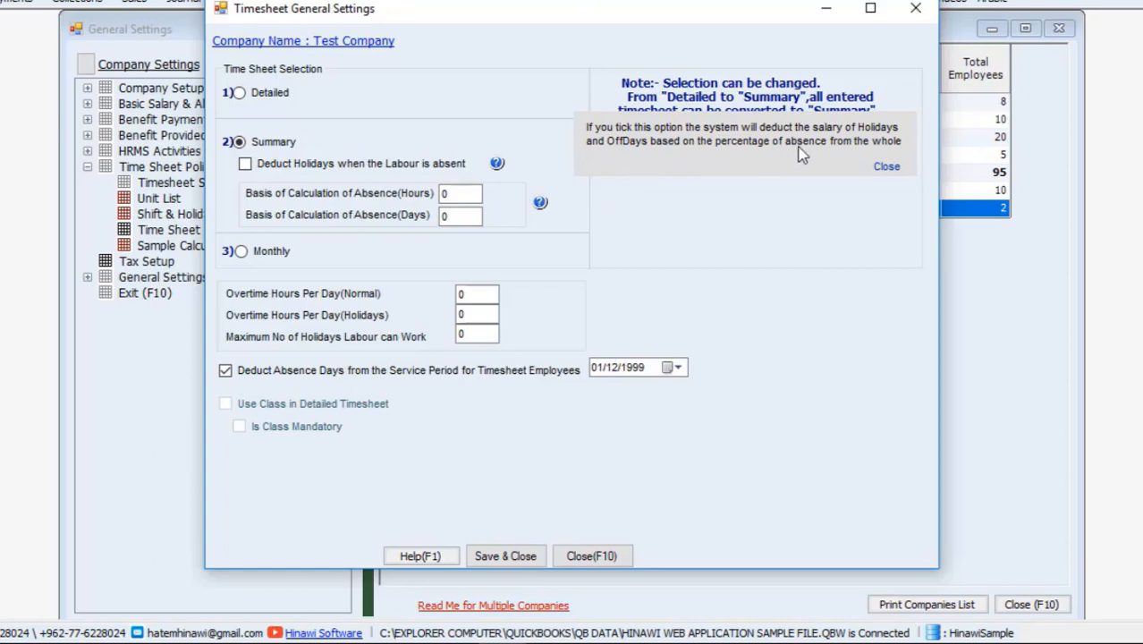
pyautogui.click(888, 166)
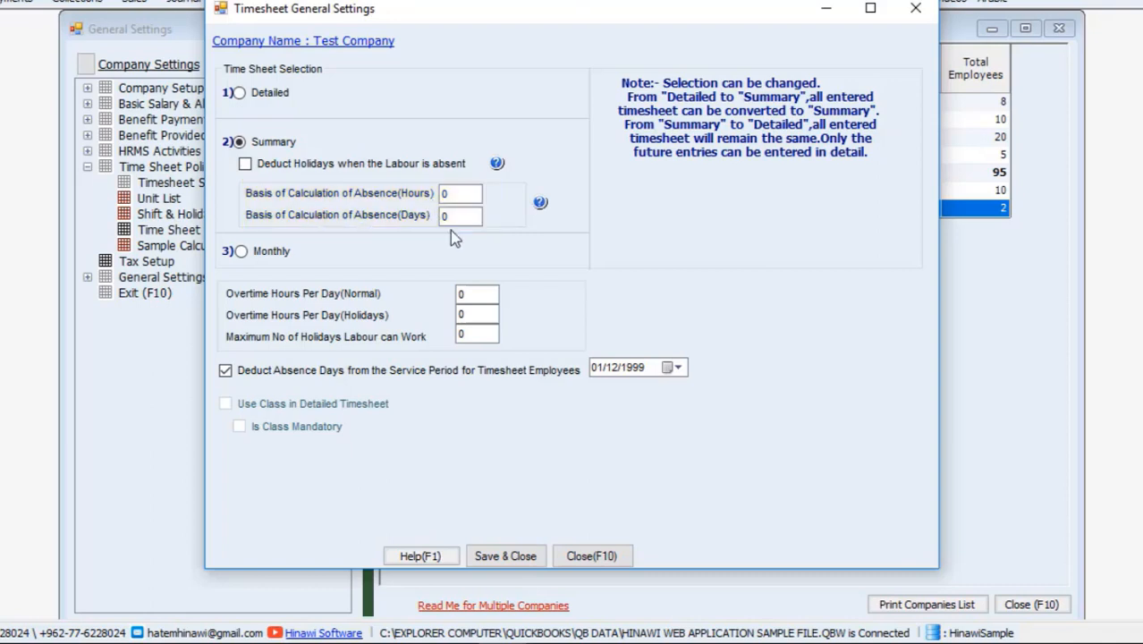
pyautogui.click(540, 205)
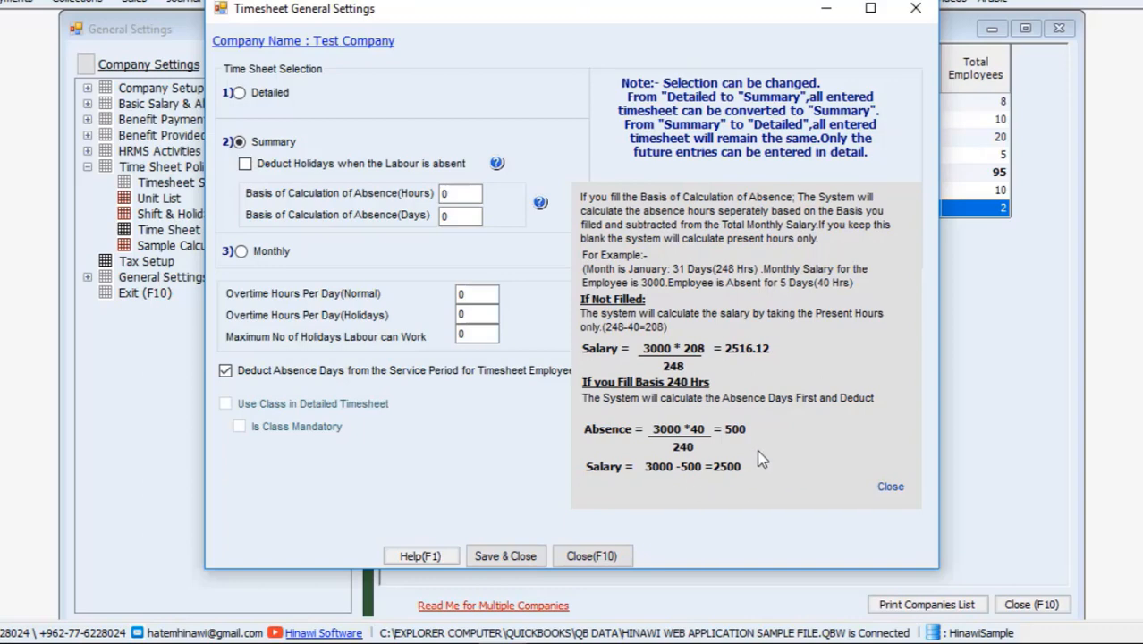
pyautogui.click(892, 490)
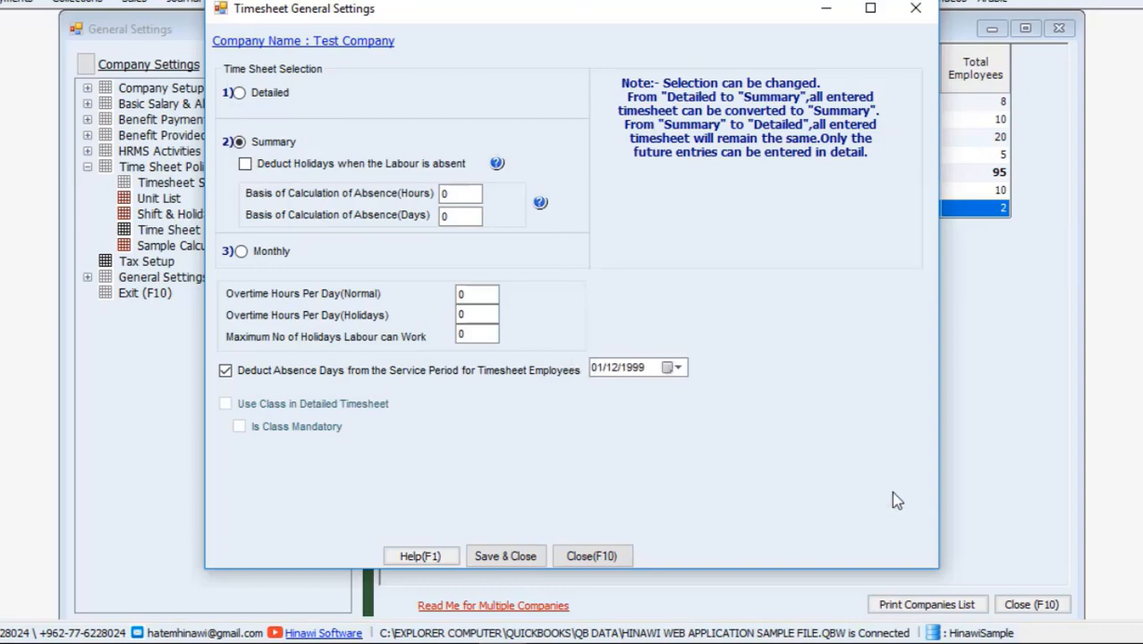
# Step: Examine the overtime hour fields and absence deduction date under Monthly, switch to Detailed, and close the timesheet settings without saving
pyautogui.click(271, 254)
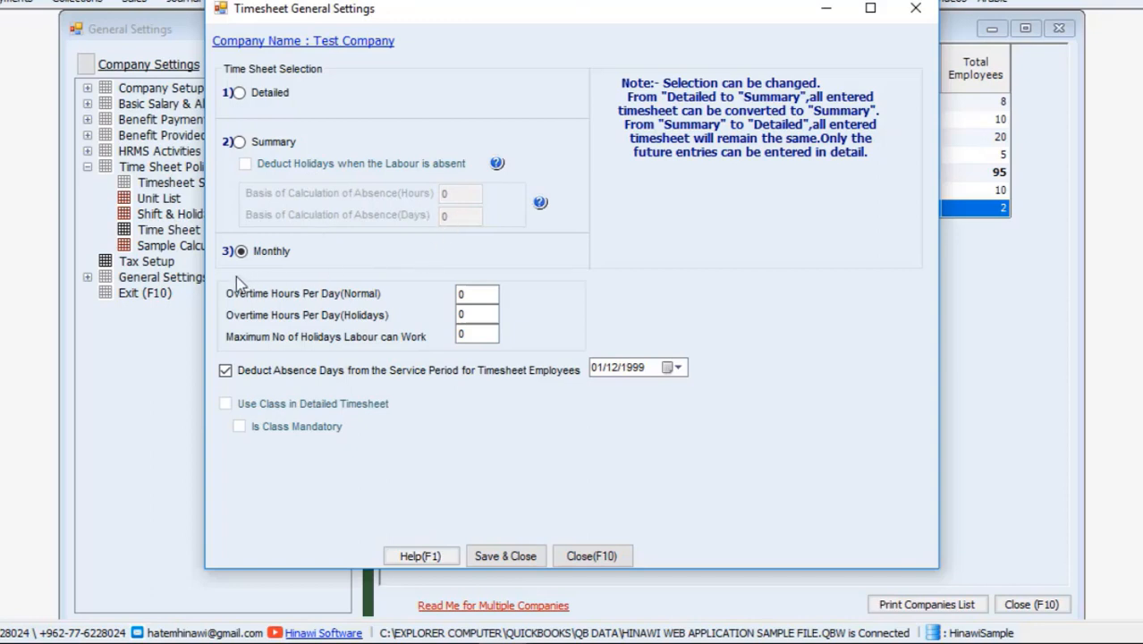
pyautogui.click(483, 295)
pyautogui.click(491, 311)
pyautogui.click(670, 368)
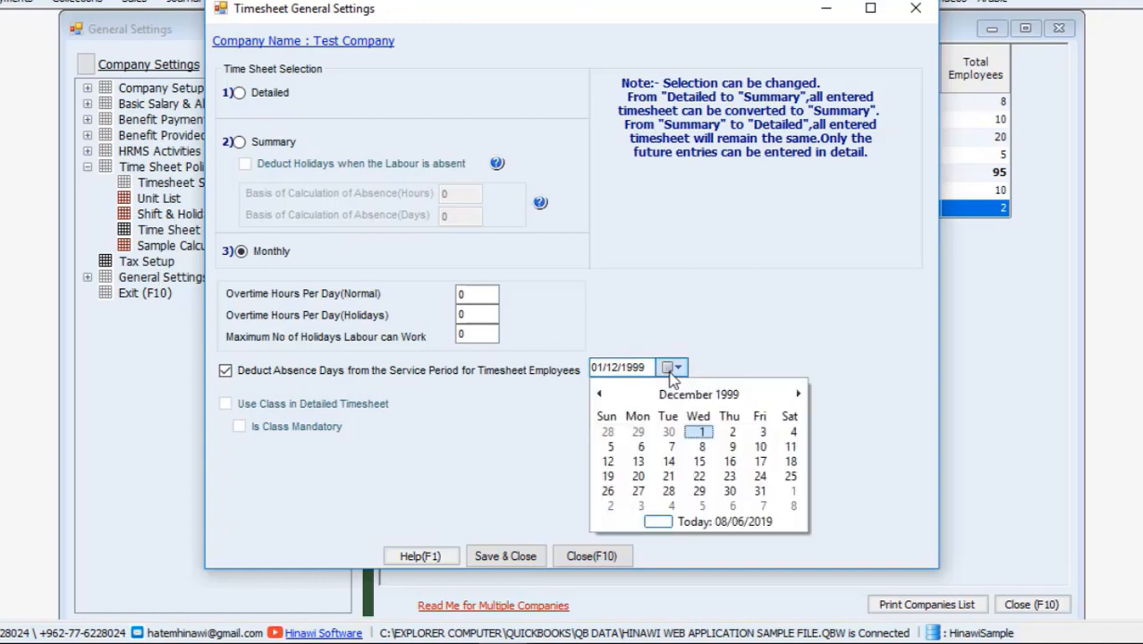
pyautogui.click(495, 398)
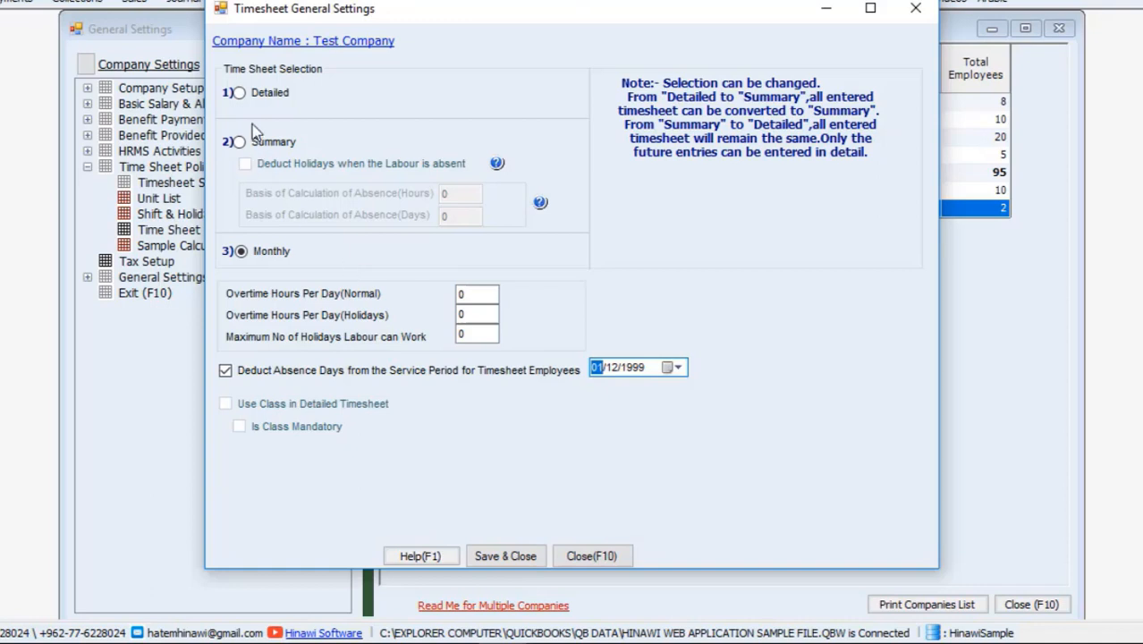
pyautogui.click(242, 95)
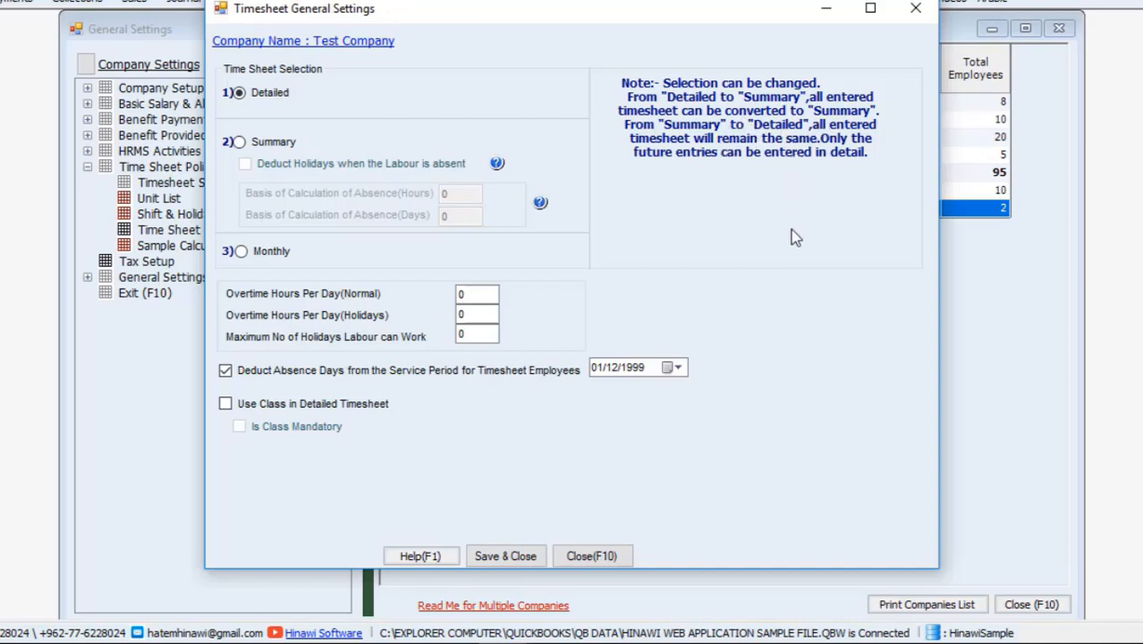
pyautogui.click(915, 9)
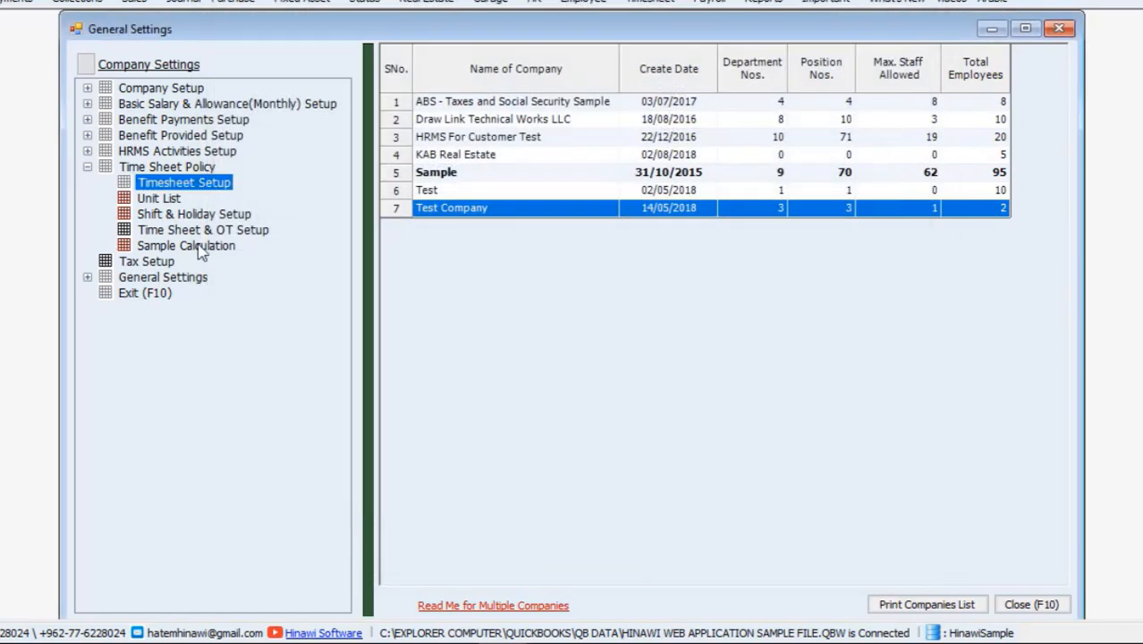
# Step: Review the Hours and Days units in the Time Sheet Policy's Unit List and close it
pyautogui.click(154, 200)
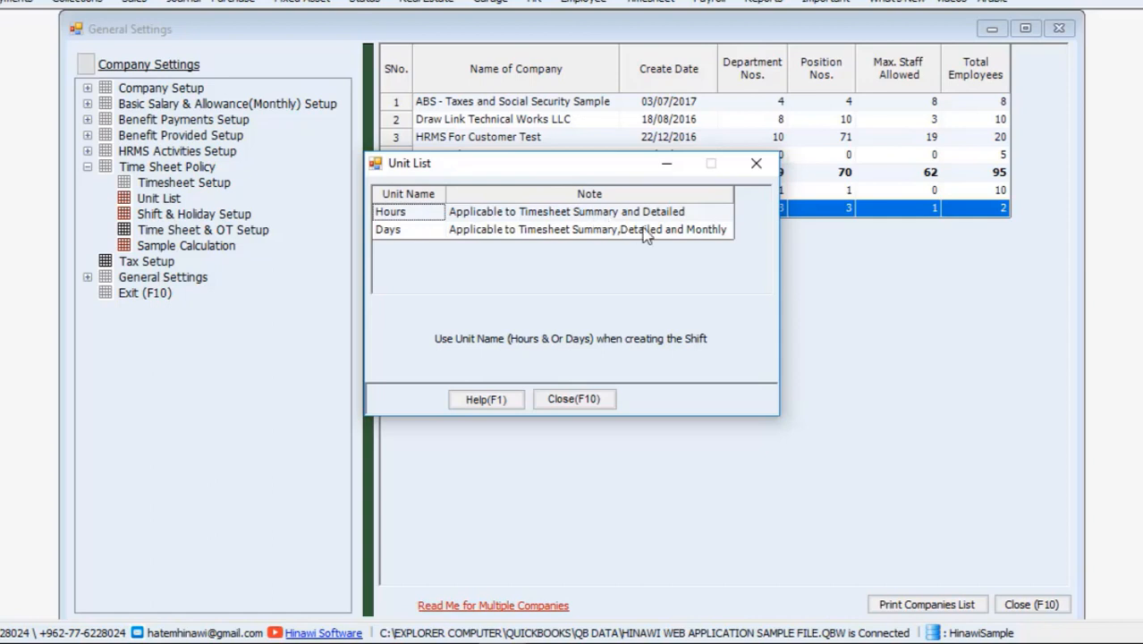
pyautogui.click(409, 234)
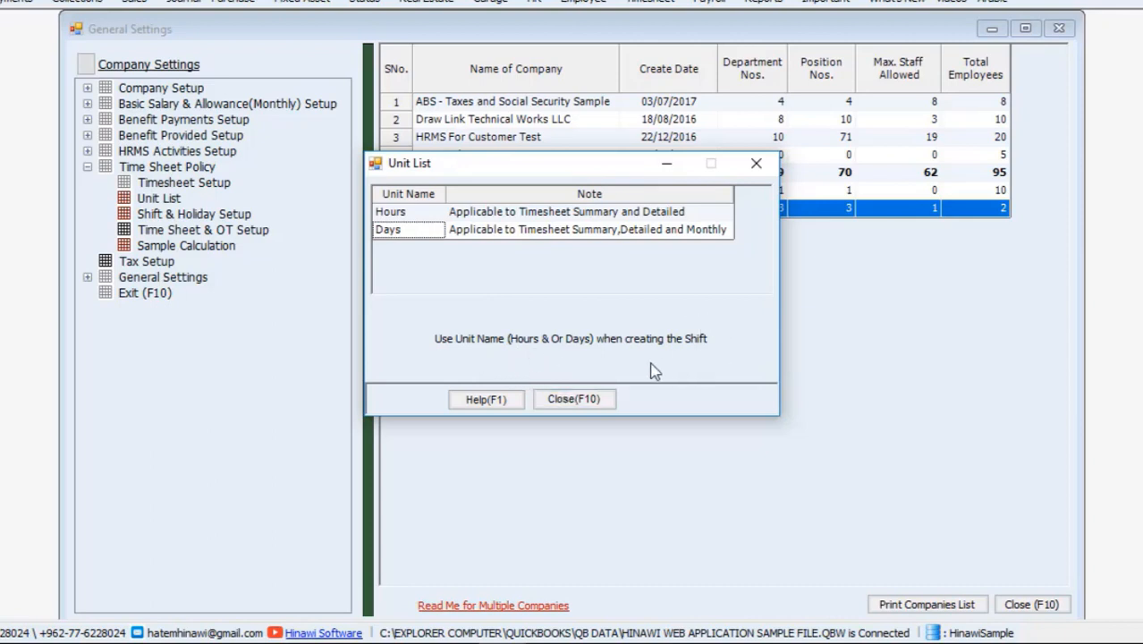
pyautogui.click(584, 399)
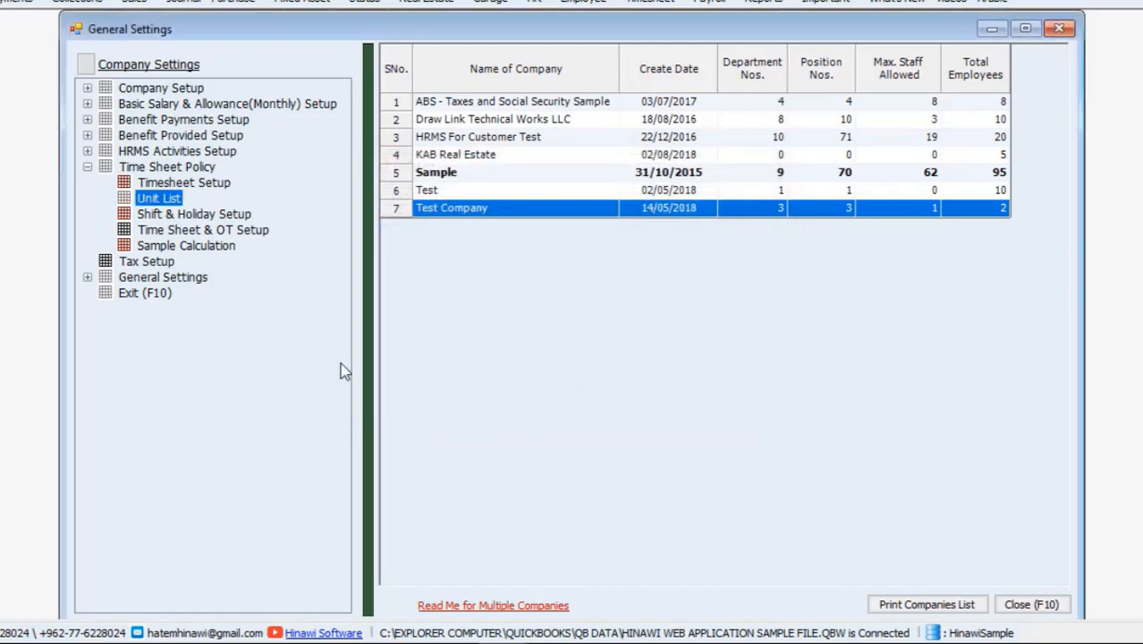
# Step: Open Test Company's Shift & Holiday Setup and insert a new shift with the code B
pyautogui.doubleClick(178, 220)
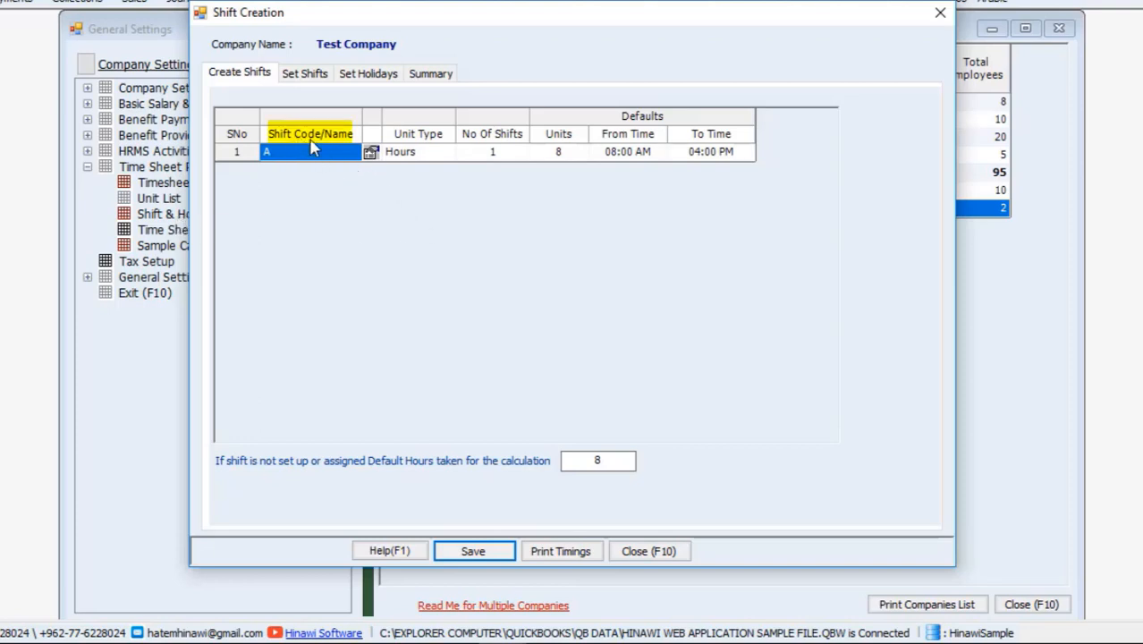
pyautogui.rightClick(369, 157)
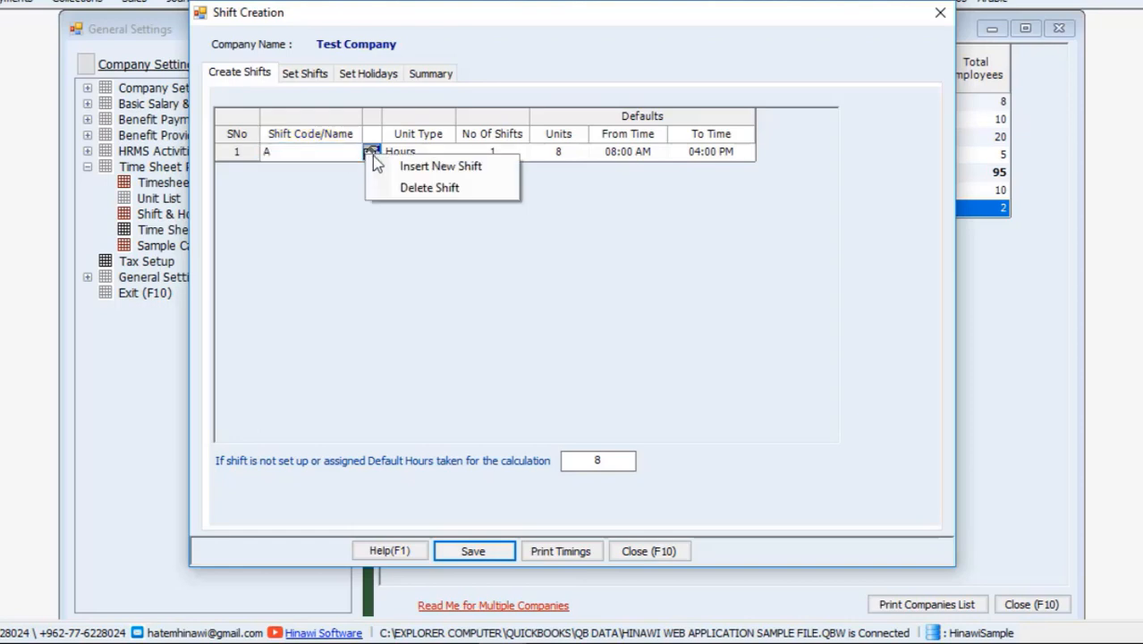
pyautogui.click(385, 167)
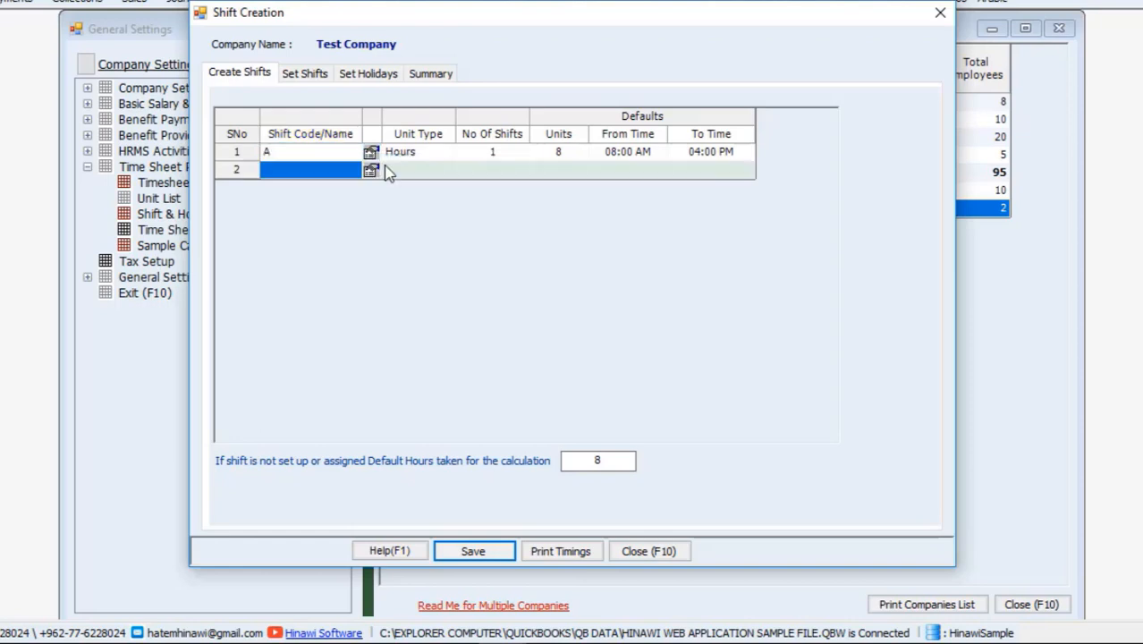
pyautogui.click(295, 177)
pyautogui.write('B')
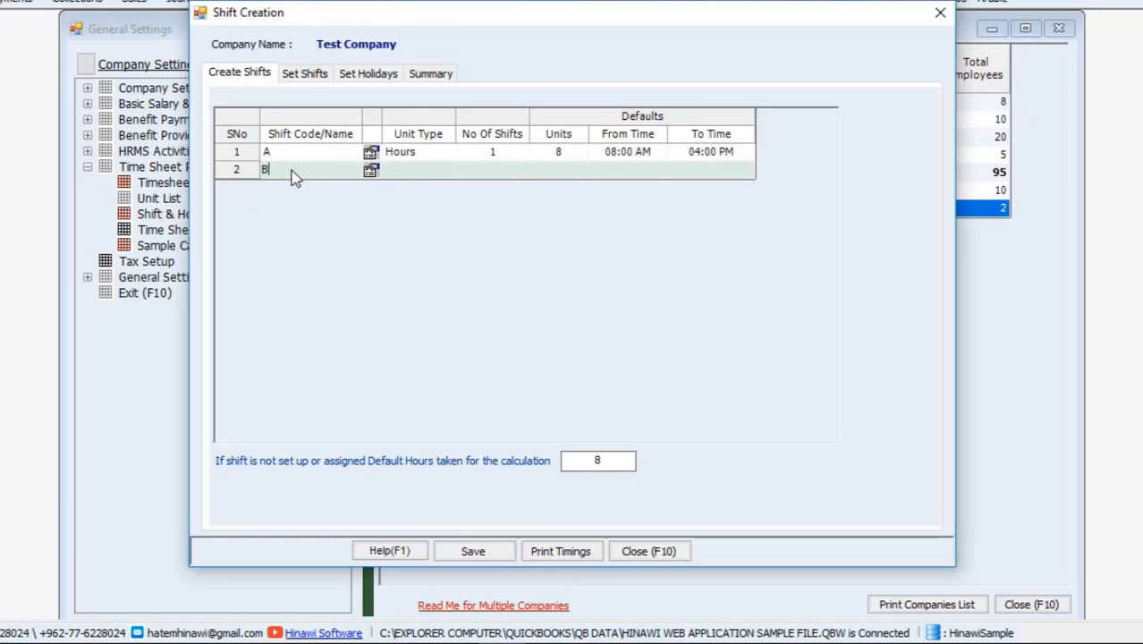
# Step: Try Days as shift B's unit type and check its number of shifts and units fields
pyautogui.click(413, 170)
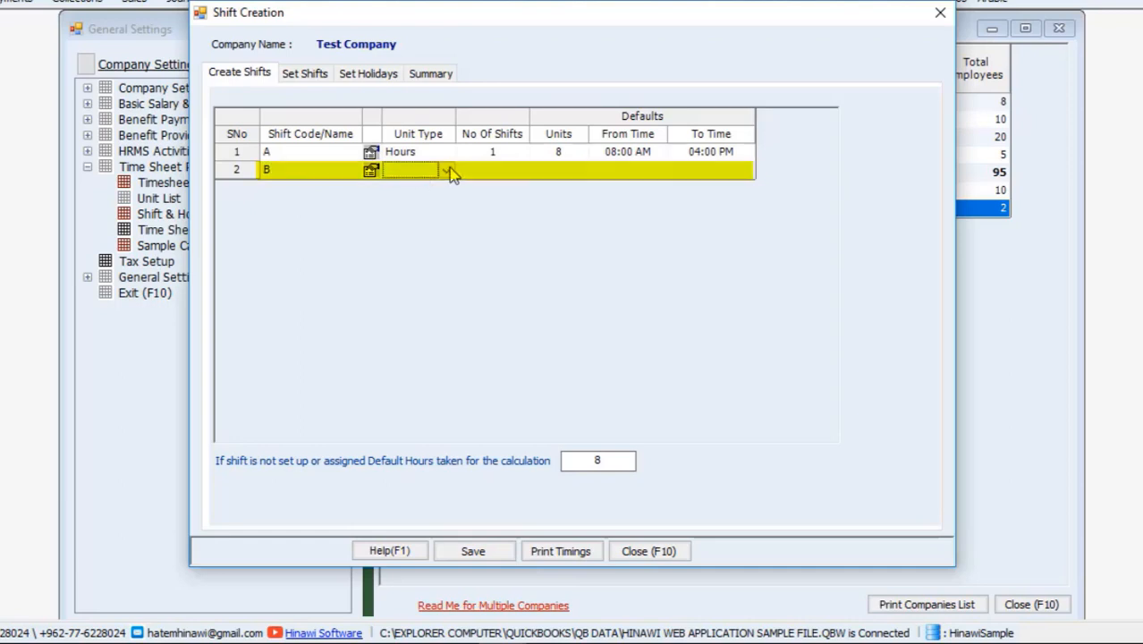
pyautogui.click(449, 172)
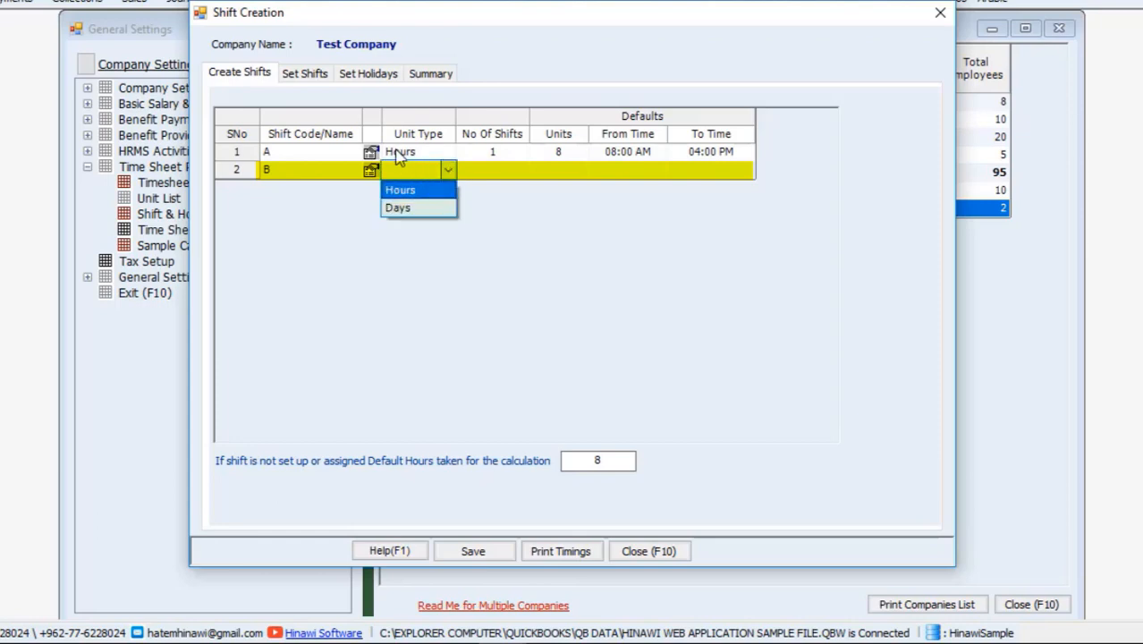
pyautogui.click(400, 207)
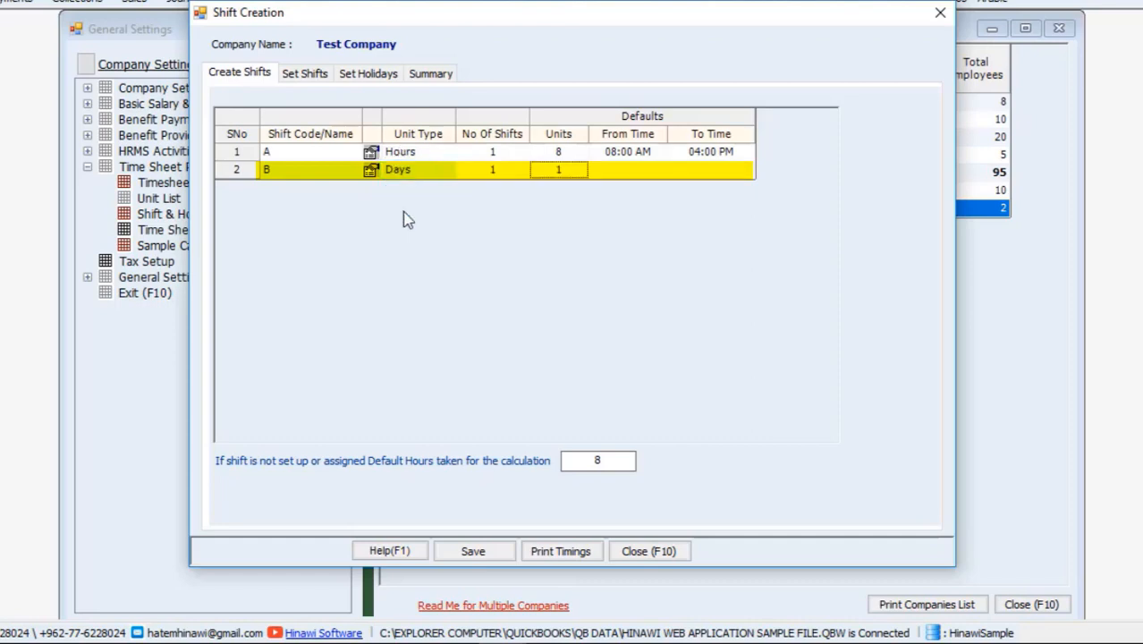
pyautogui.click(490, 172)
pyautogui.click(546, 175)
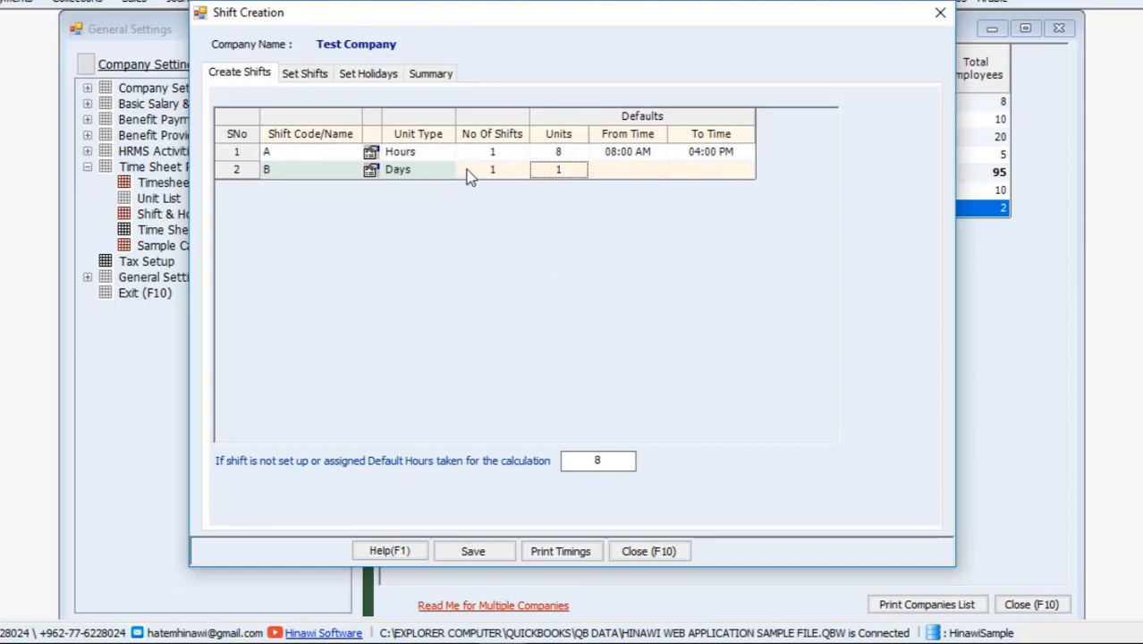
# Step: Switch shift B's unit type to Hours and check whether its number of shifts and units can be edited
pyautogui.click(430, 172)
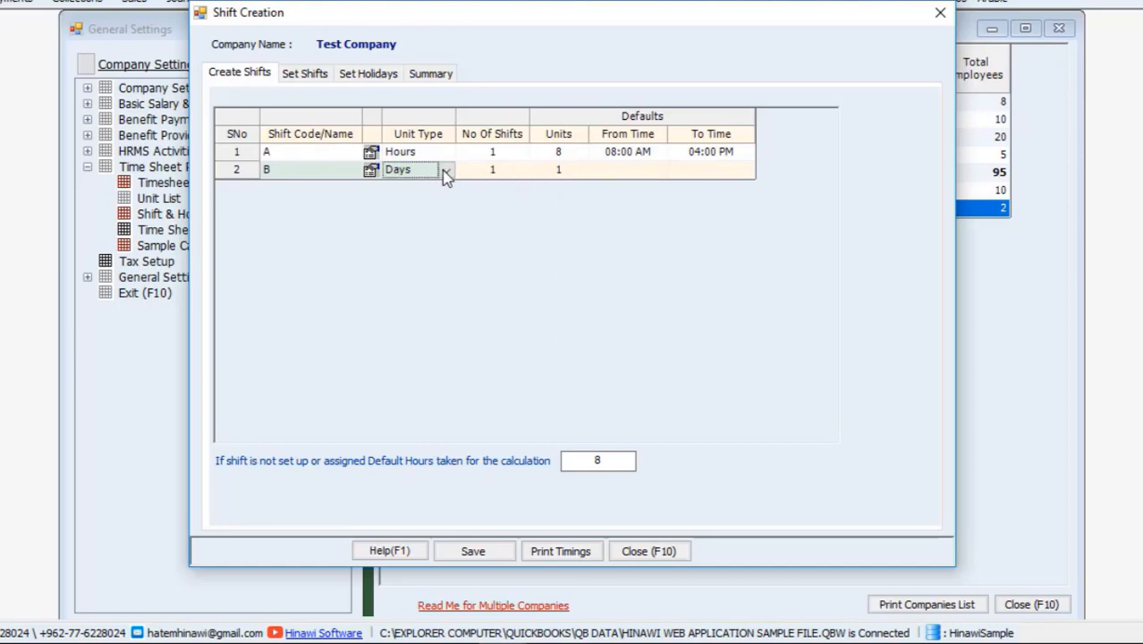
pyautogui.click(446, 173)
pyautogui.click(436, 190)
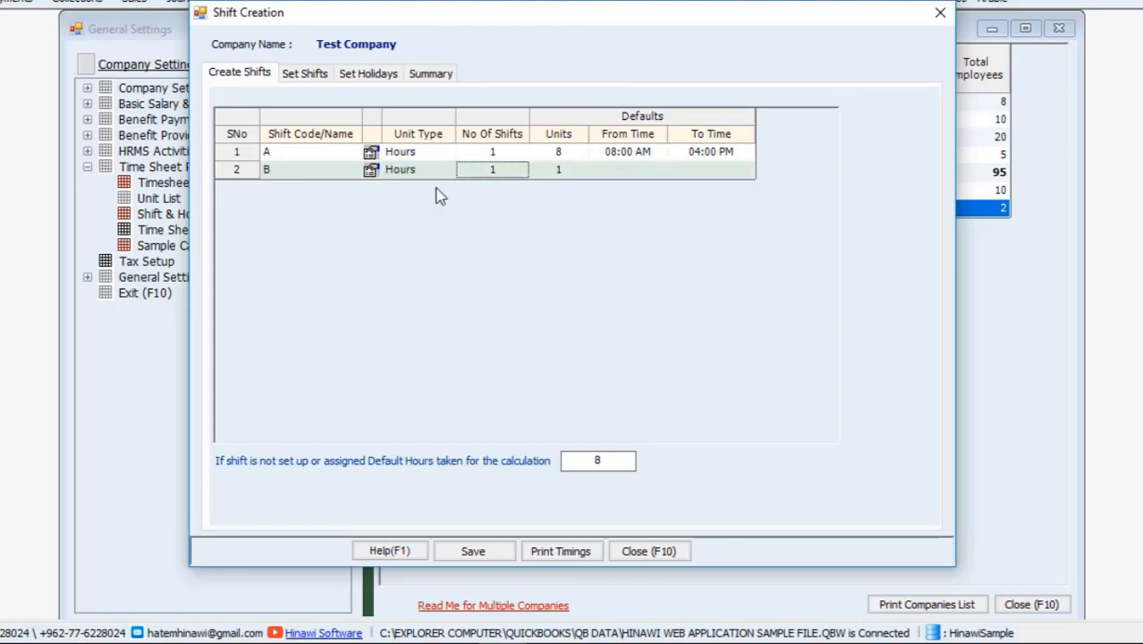
pyautogui.click(491, 170)
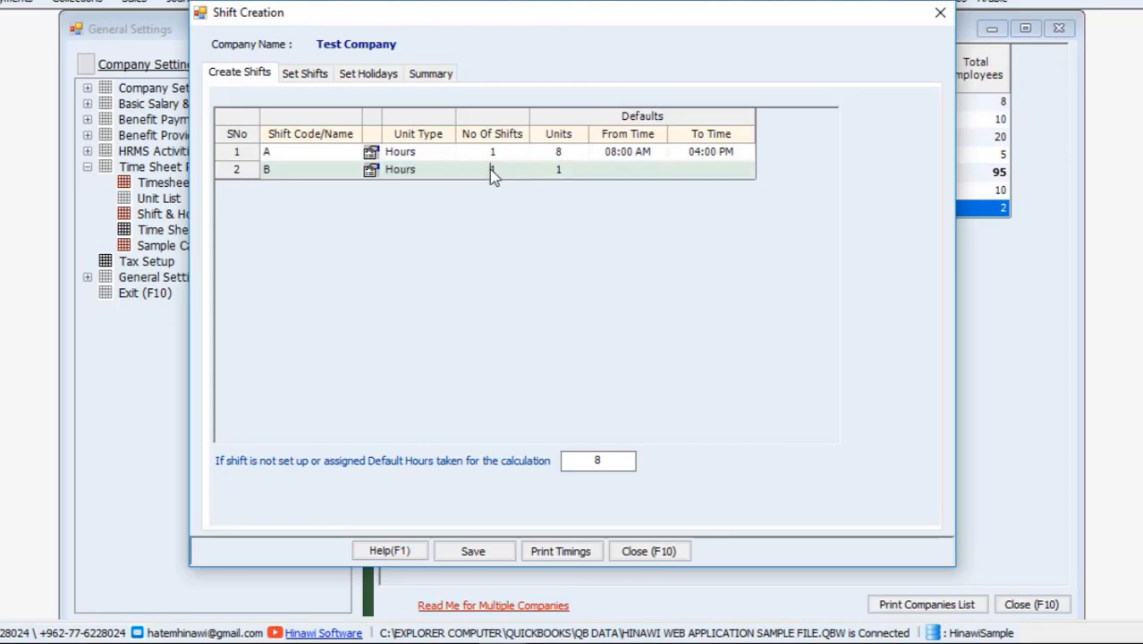
pyautogui.click(537, 174)
pyautogui.click(486, 172)
pyautogui.click(428, 168)
# Step: Switch shift B back to Days and check whether its number of shifts and units can be edited
pyautogui.click(449, 169)
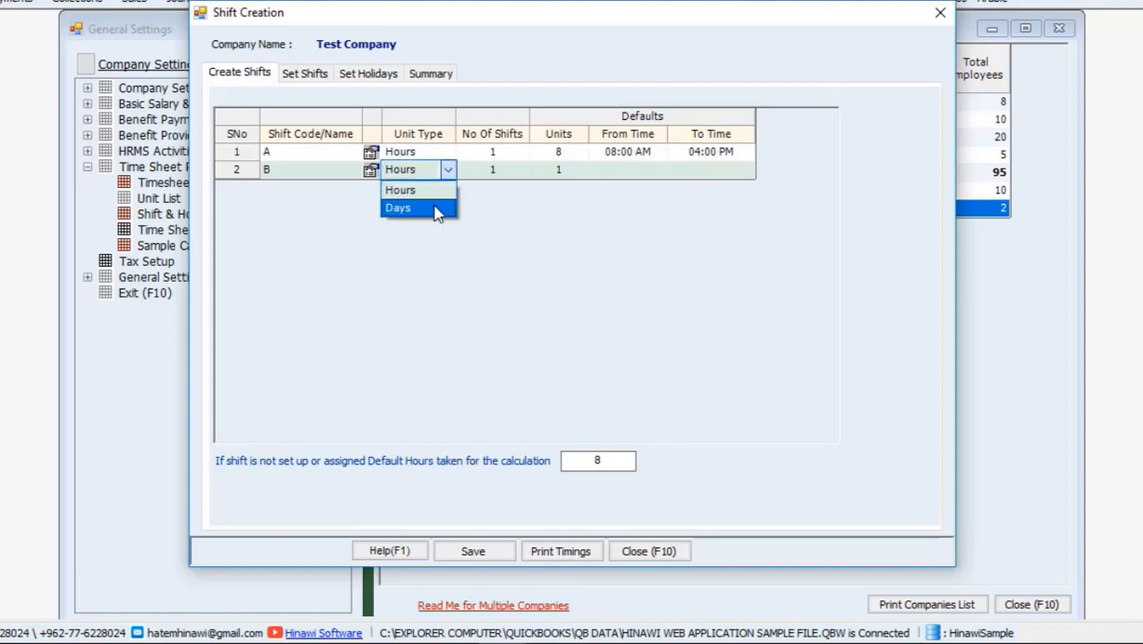
pyautogui.click(436, 207)
pyautogui.click(485, 179)
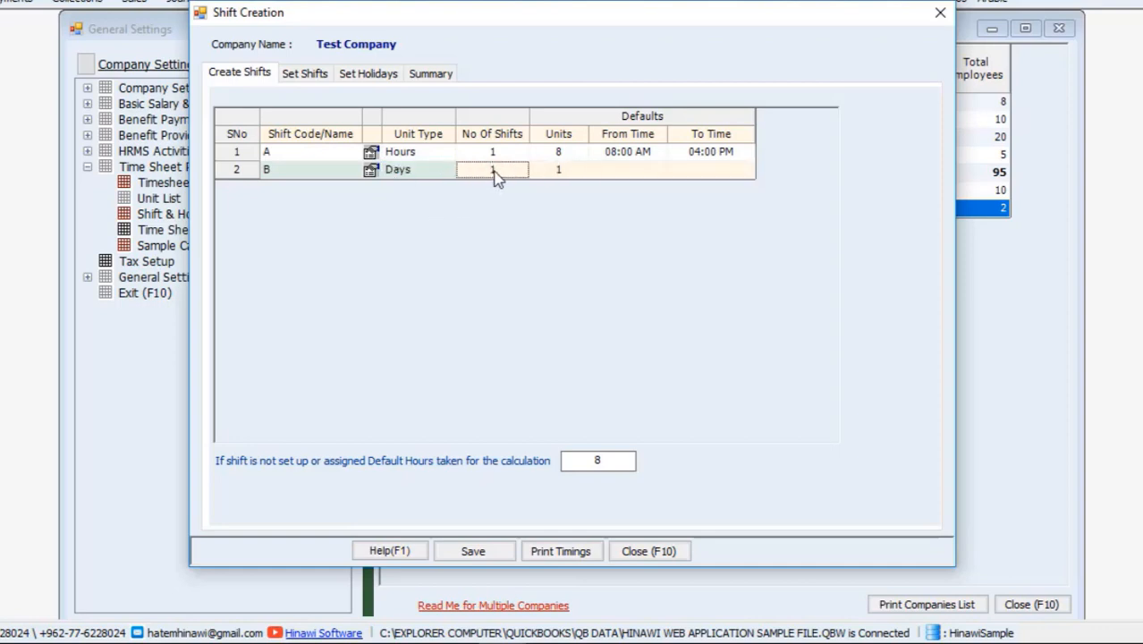
pyautogui.click(564, 174)
# Step: Set shift B's unit type to Hours and its default units to 9
pyautogui.click(447, 170)
pyautogui.click(447, 199)
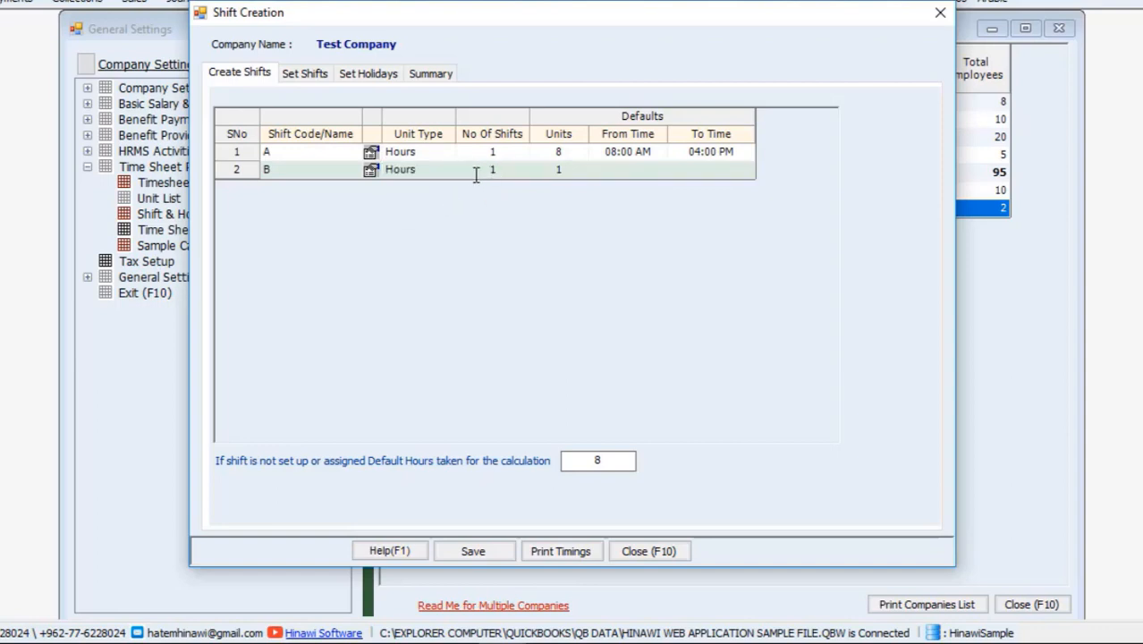
pyautogui.click(490, 170)
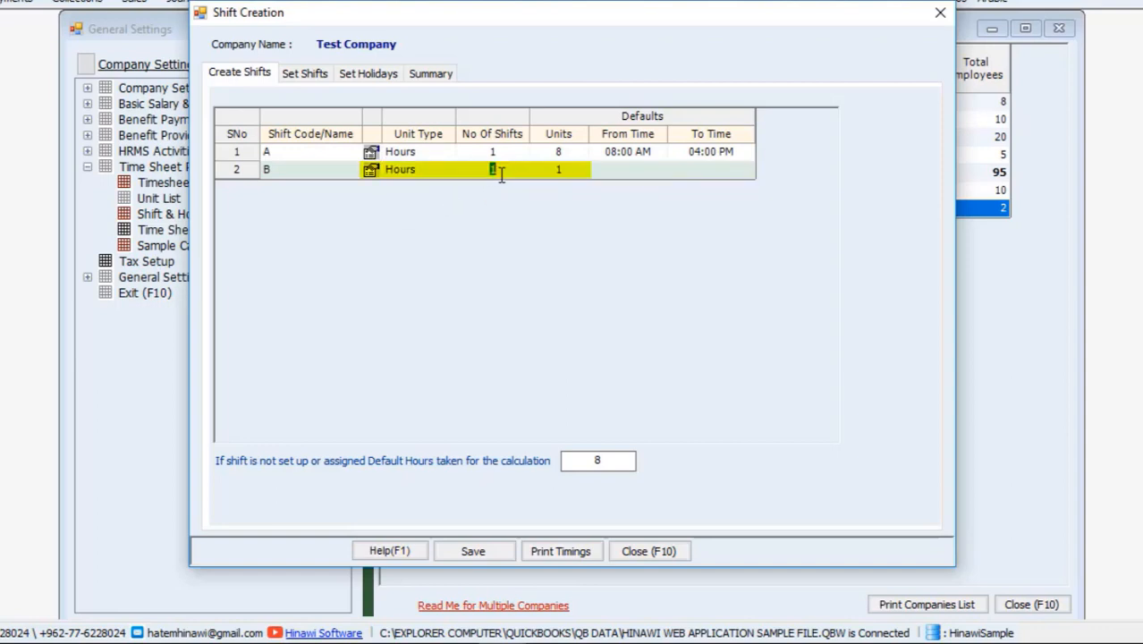
pyautogui.click(551, 175)
pyautogui.write('9')
# Step: Set shift B's default start time to 8:00 AM and decline creating another shift
pyautogui.click(603, 177)
pyautogui.click(605, 178)
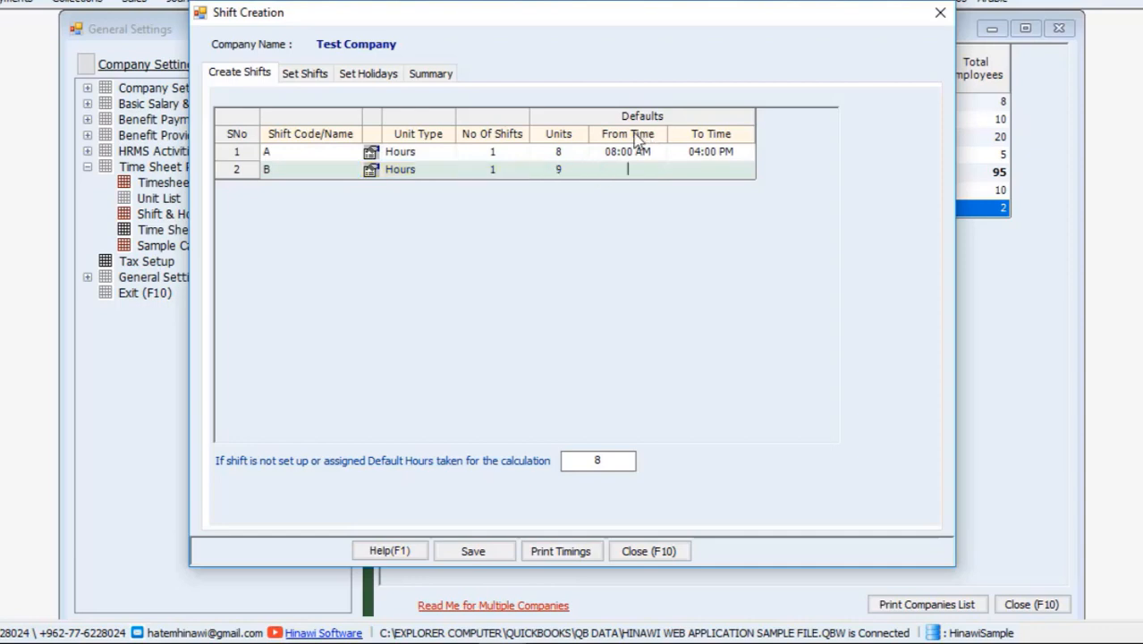
pyautogui.write('9')
pyautogui.press('BackSpace')
pyautogui.write('8:00 AM')
pyautogui.press('Return')
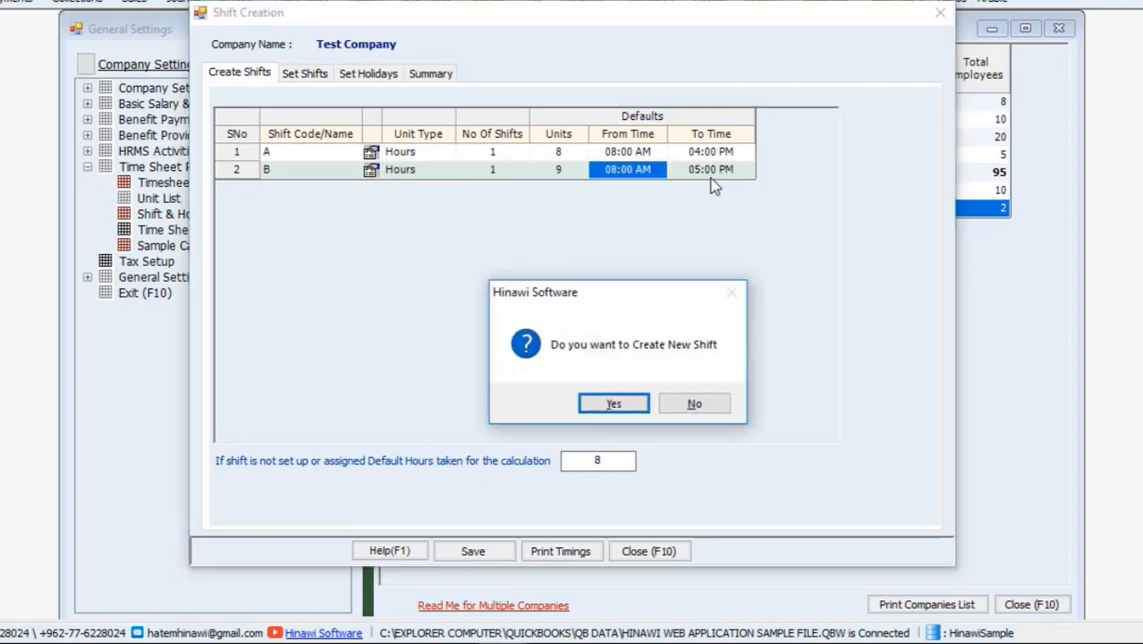
pyautogui.click(694, 402)
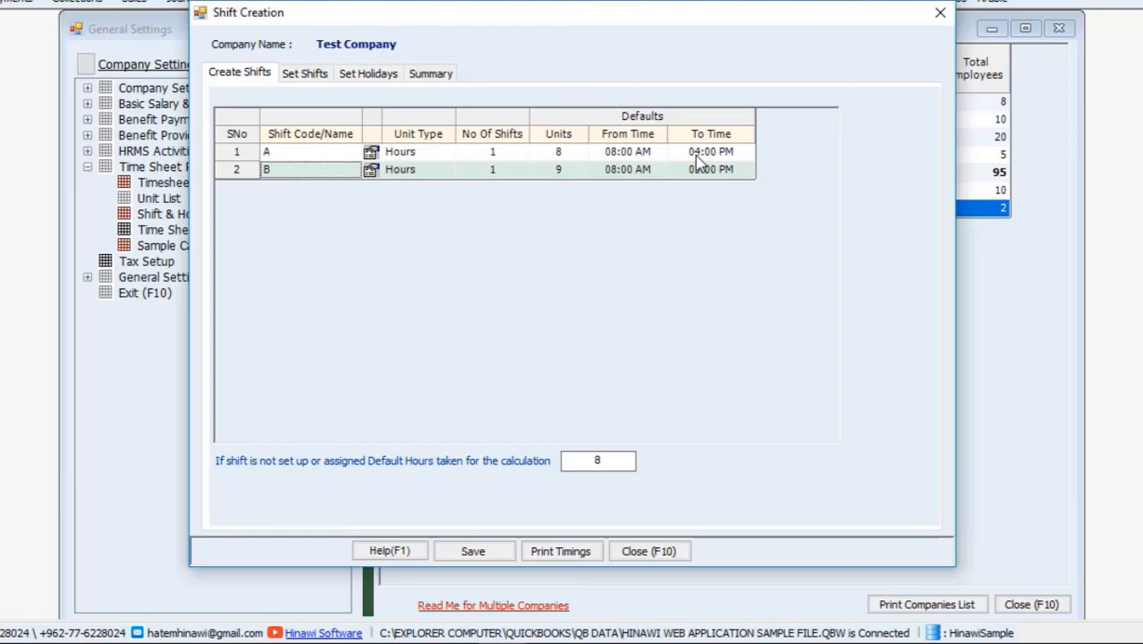
# Step: Set the number of shifts for shift B to 2
pyautogui.click(572, 171)
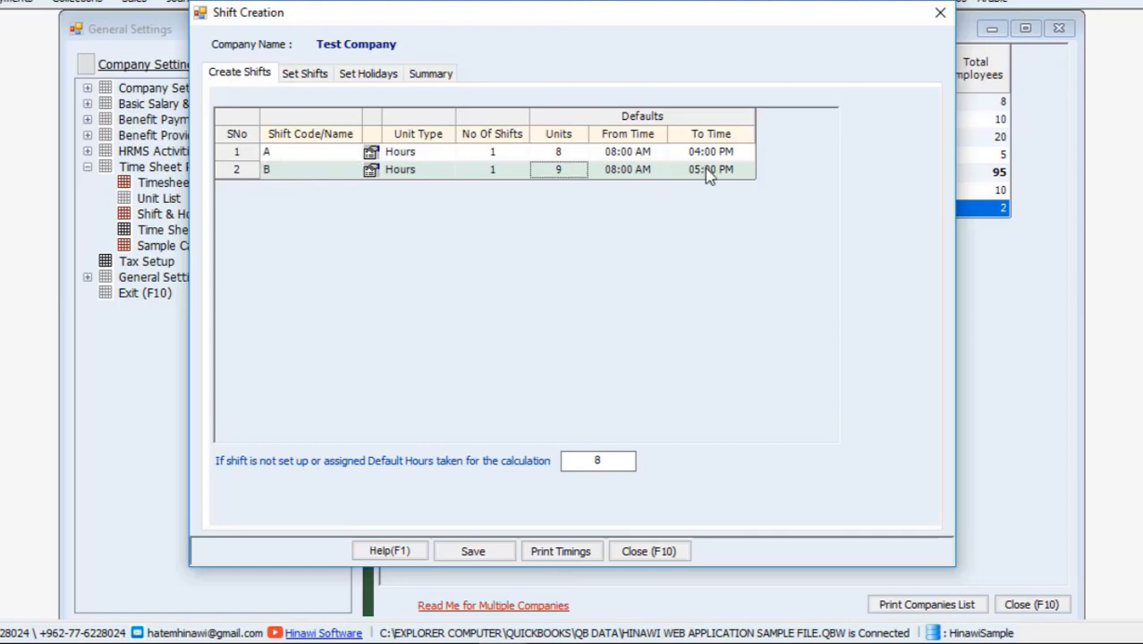
pyautogui.click(514, 175)
pyautogui.click(469, 178)
pyautogui.press('BackSpace')
pyautogui.write('2')
pyautogui.click(545, 176)
# Step: Set the default units of shift B's second row to 7
pyautogui.click(508, 189)
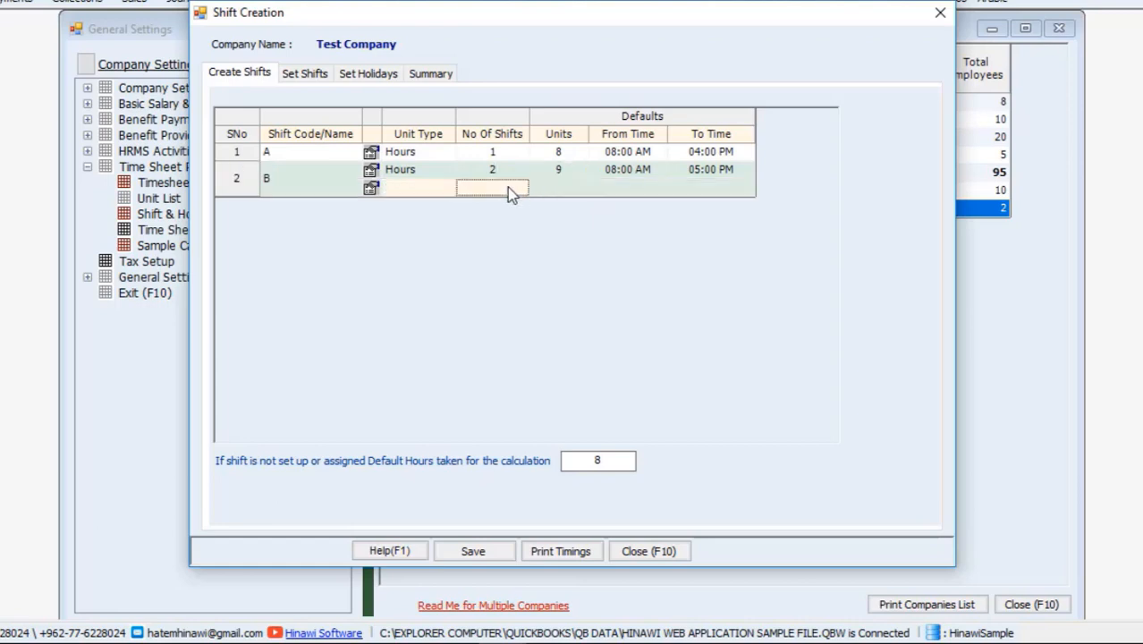
pyautogui.click(543, 188)
pyautogui.click(543, 188)
pyautogui.write('7')
pyautogui.press('Tab')
# Step: Try start times of 8:00 AM and 9:00 AM for shift B's second row
pyautogui.write('8:00 AM')
pyautogui.press('Tab')
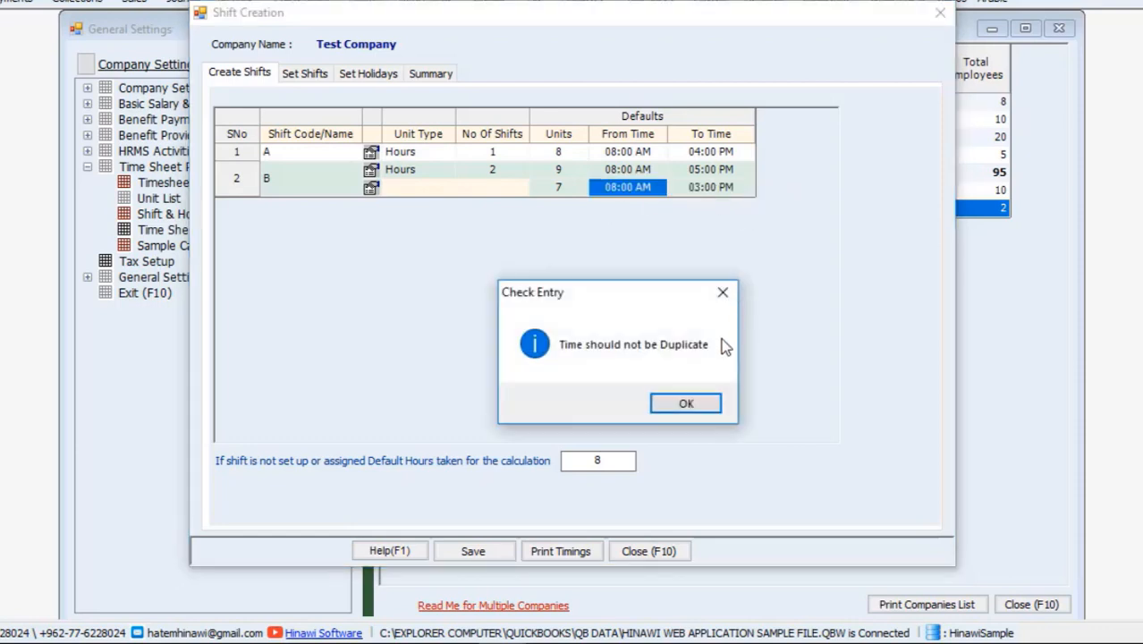
pyautogui.click(685, 405)
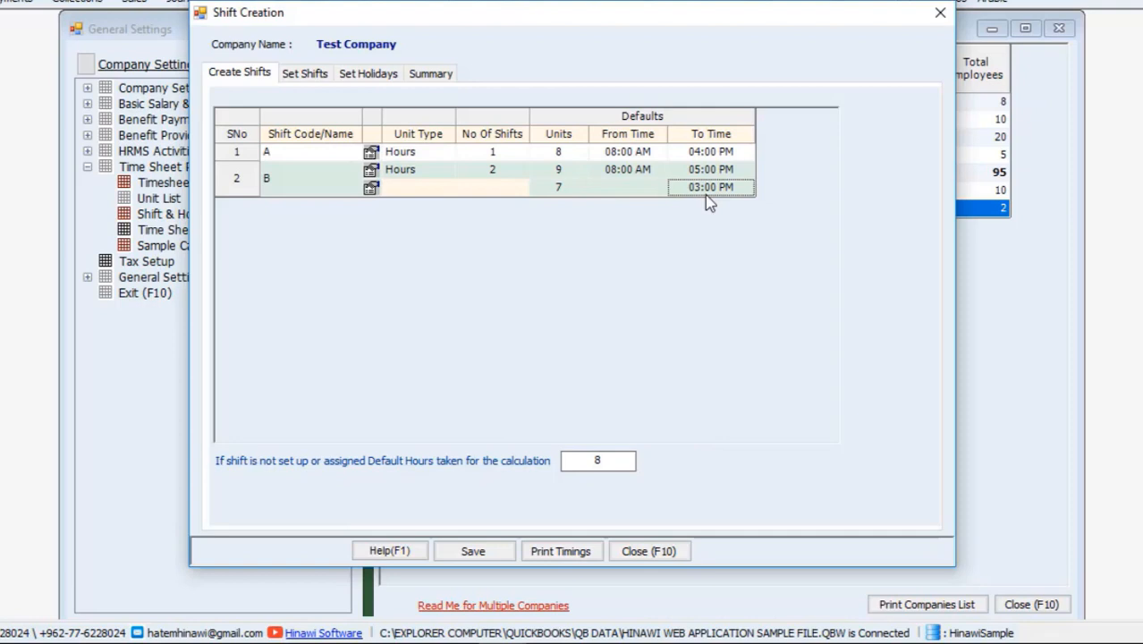
pyautogui.click(631, 191)
pyautogui.click(631, 192)
pyautogui.write('9:00 AM')
pyautogui.press('Return')
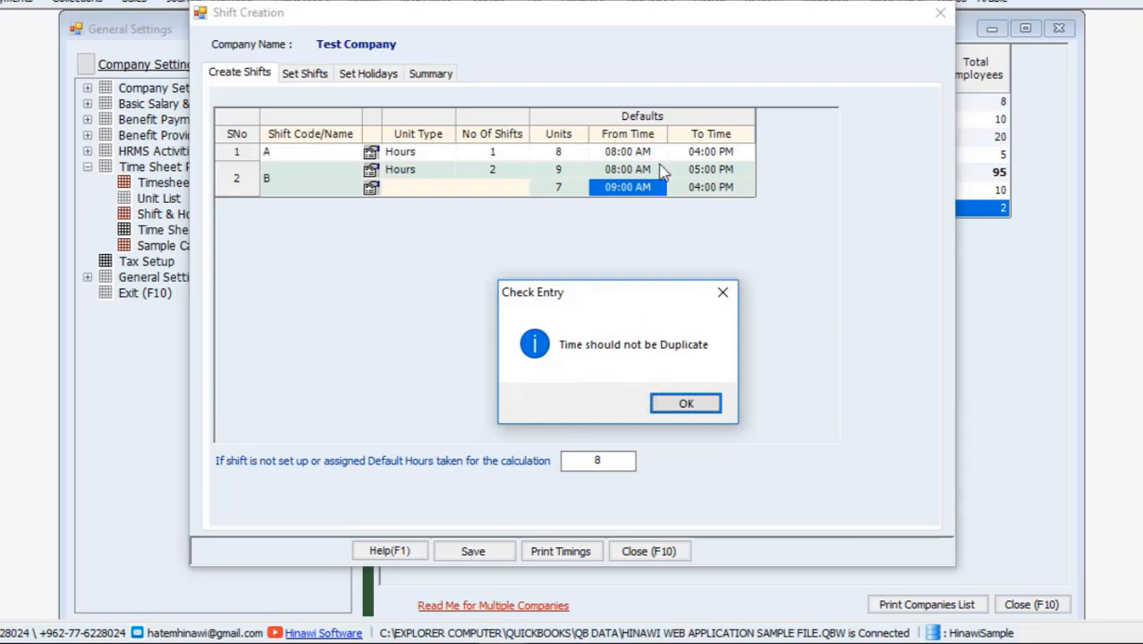
pyautogui.click(687, 403)
# Step: Set the start time of shift B's second row to 6:00 PM and decline creating another shift
pyautogui.click(608, 191)
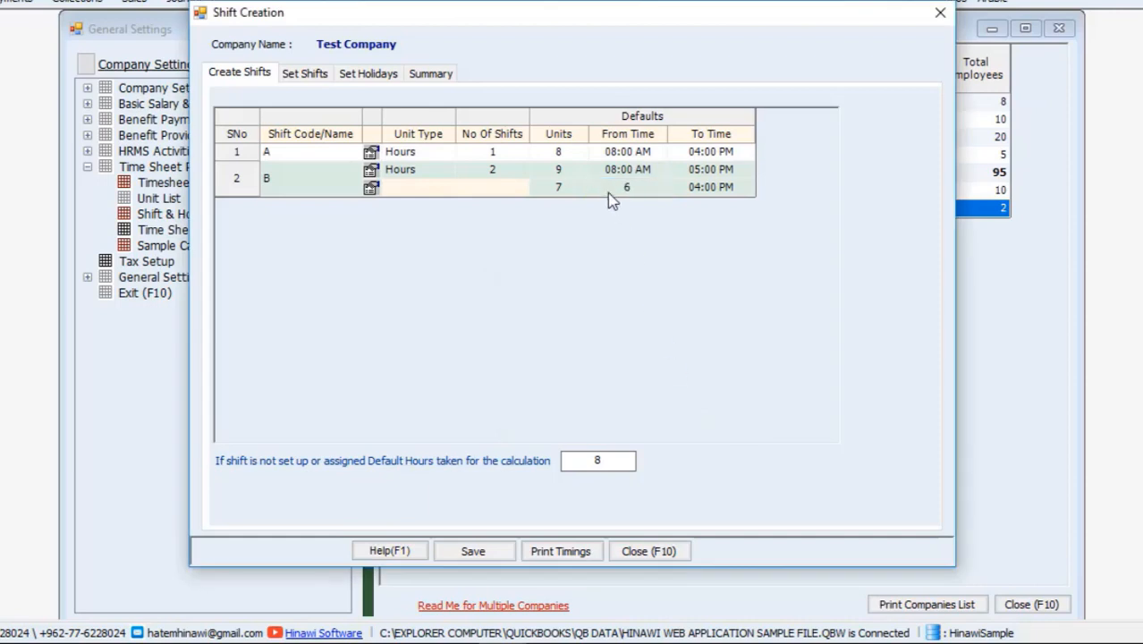
pyautogui.write('M')
pyautogui.press('Return')
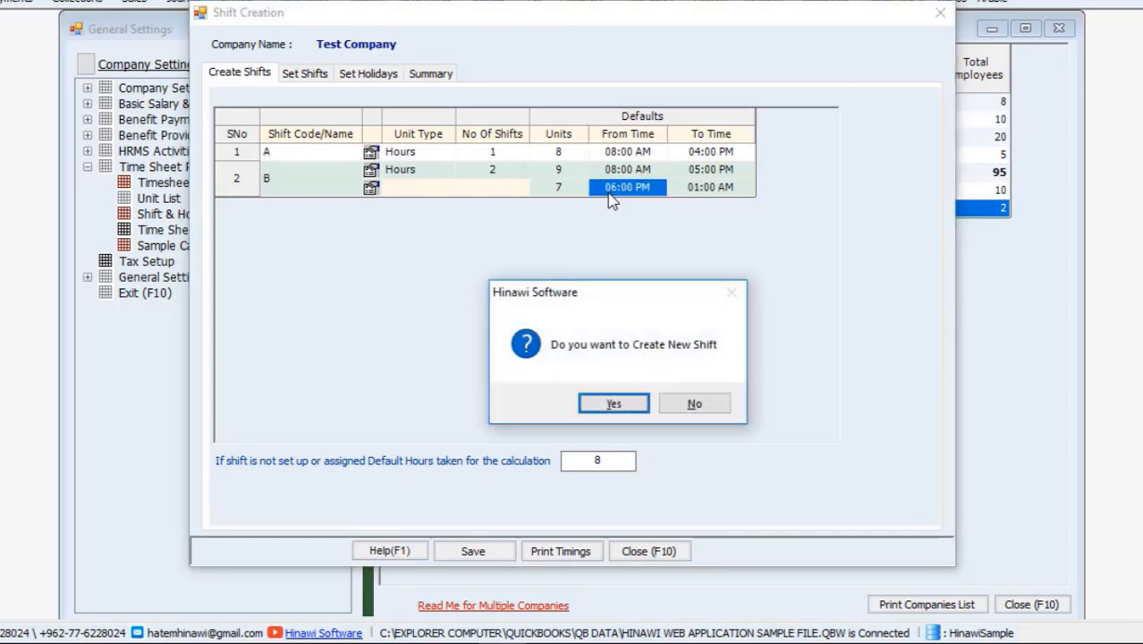
pyautogui.click(678, 407)
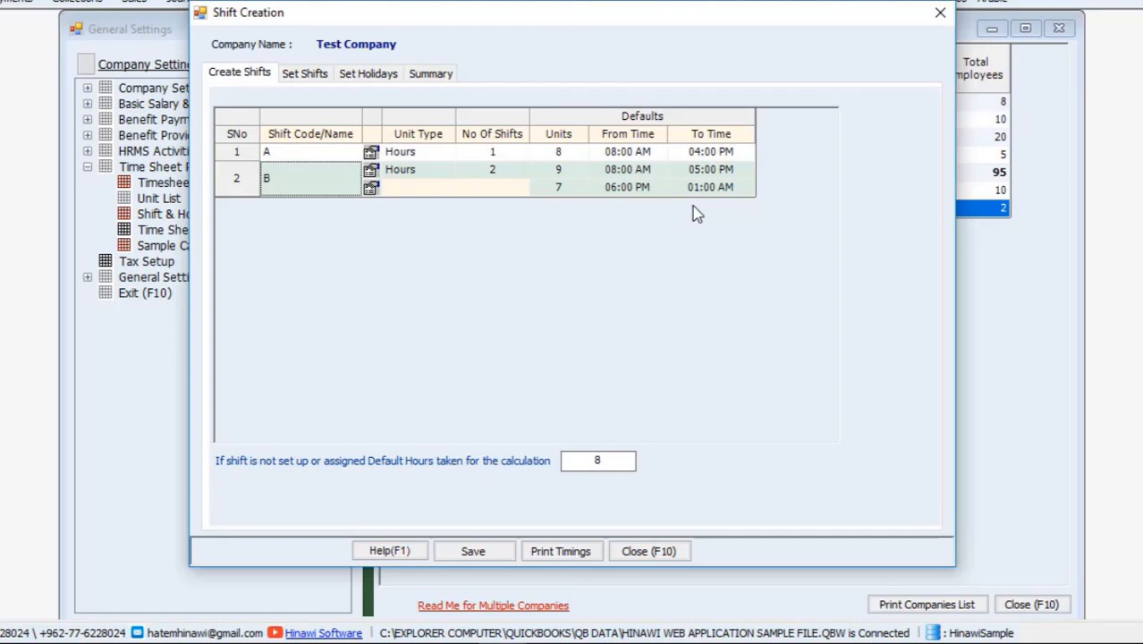
# Step: Set the start time of shift B's second row to 5:01 PM and decline creating another shift
pyautogui.click(614, 193)
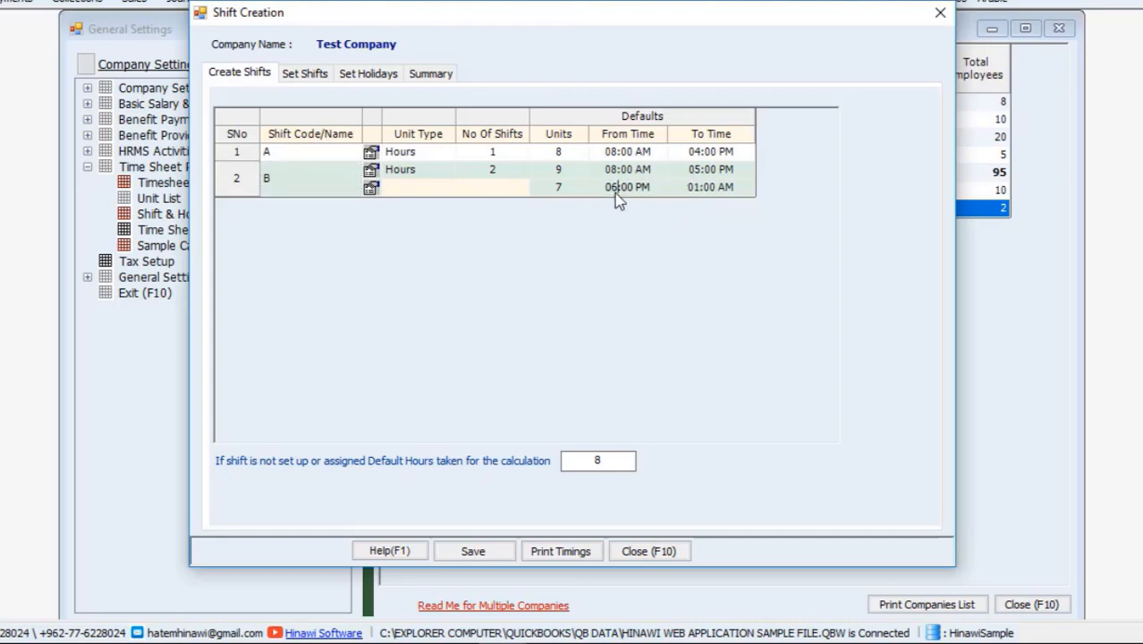
pyautogui.moveTo(601, 188); pyautogui.dragTo(685, 192)
pyautogui.write('5:')
pyautogui.write('01 PM')
pyautogui.press('Return')
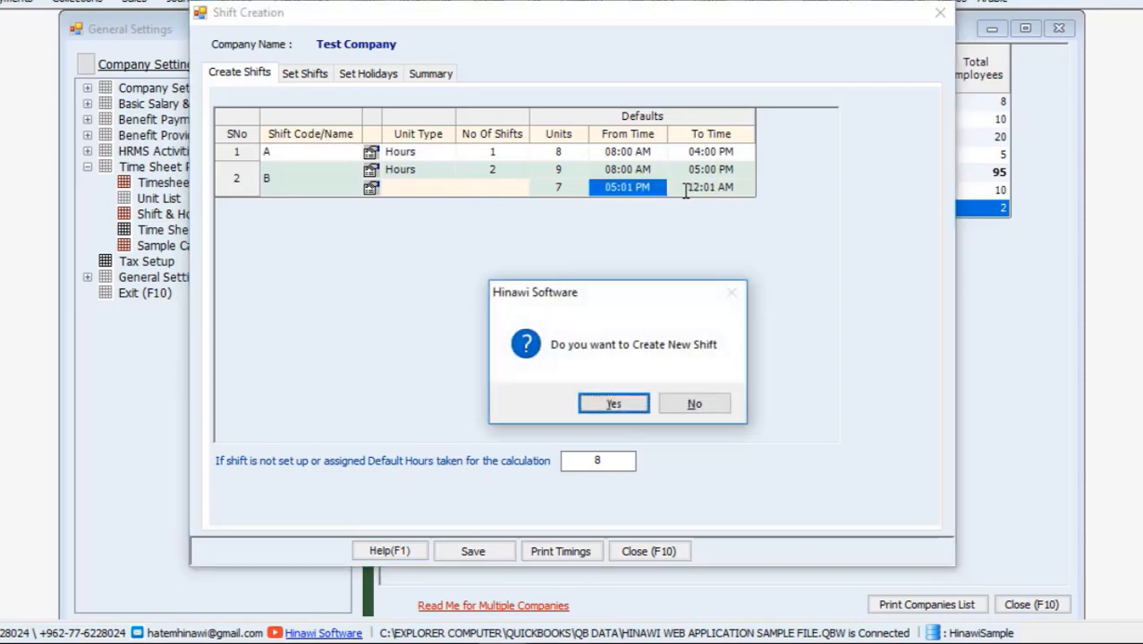
pyautogui.click(695, 403)
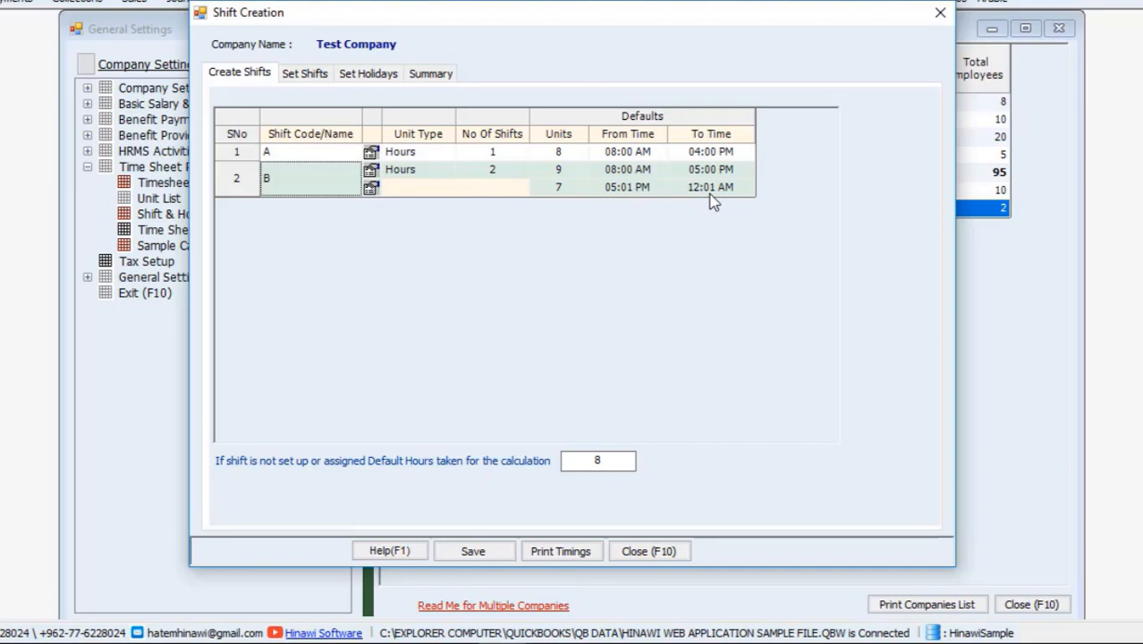
pyautogui.click(558, 190)
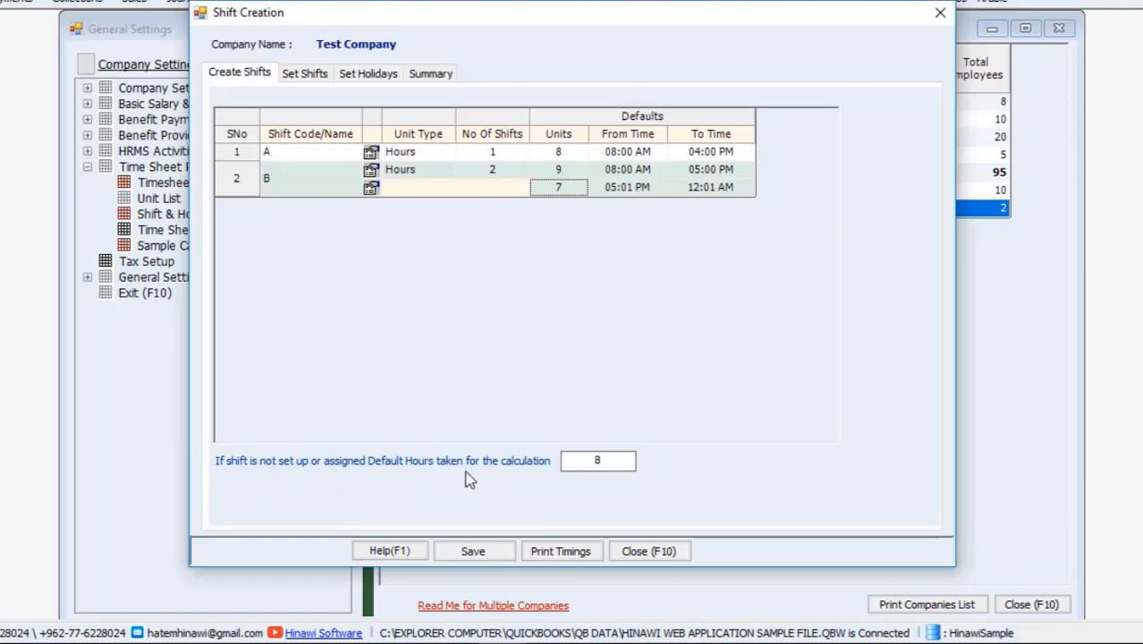
# Step: Try 9 and 10 as the default calculation hours for employees without an assigned shift, and clear the field
pyautogui.doubleClick(597, 462)
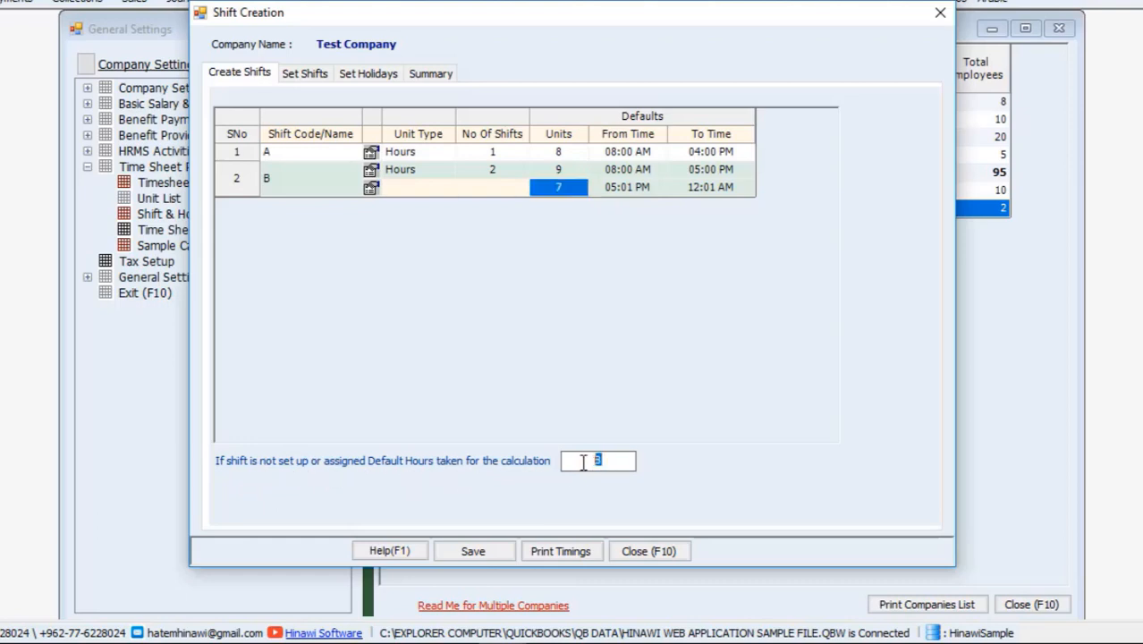
pyautogui.write('9')
pyautogui.press('BackSpace')
pyautogui.write('10')
pyautogui.press('BackSpace')
pyautogui.press('BackSpace')
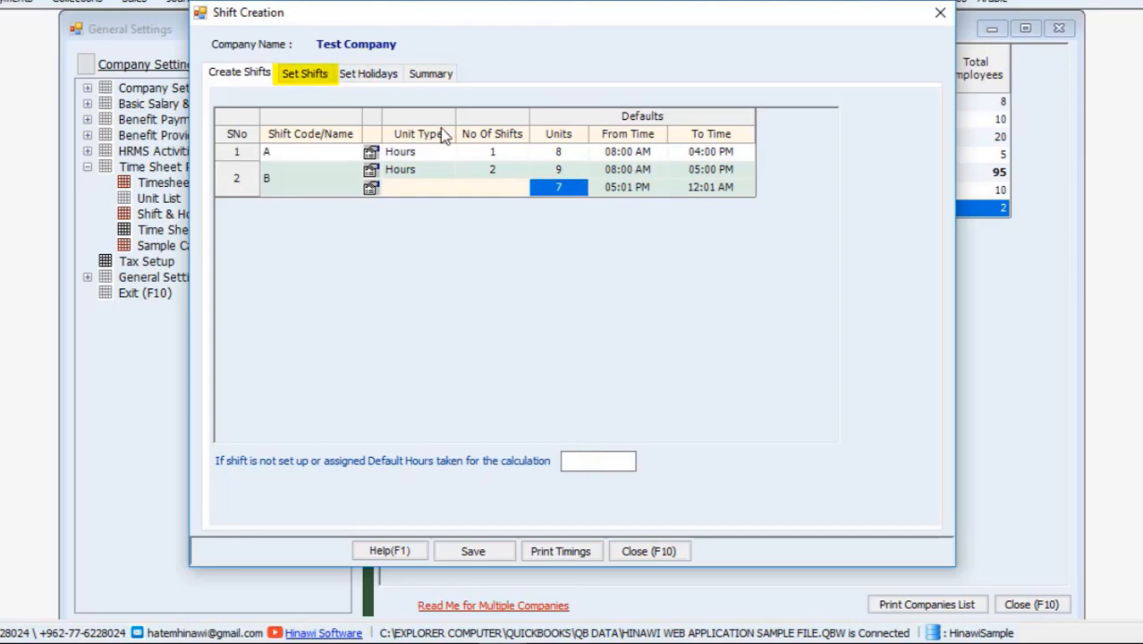
# Step: Open the weekly shift settings and examine the available week start days, keeping Saturday
pyautogui.click(325, 77)
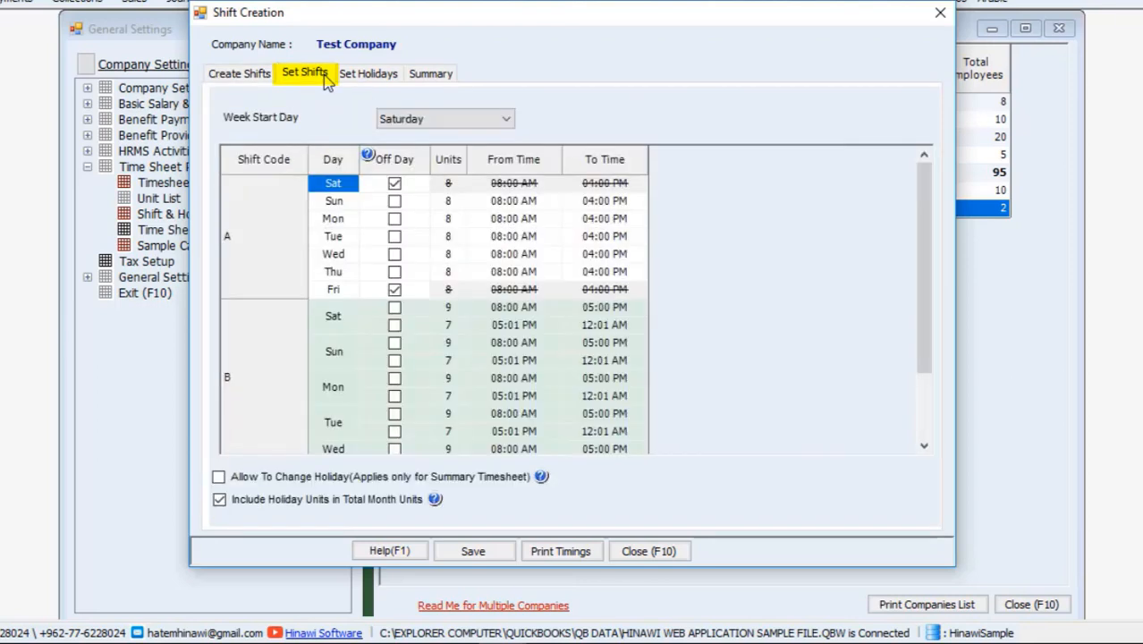
pyautogui.click(426, 128)
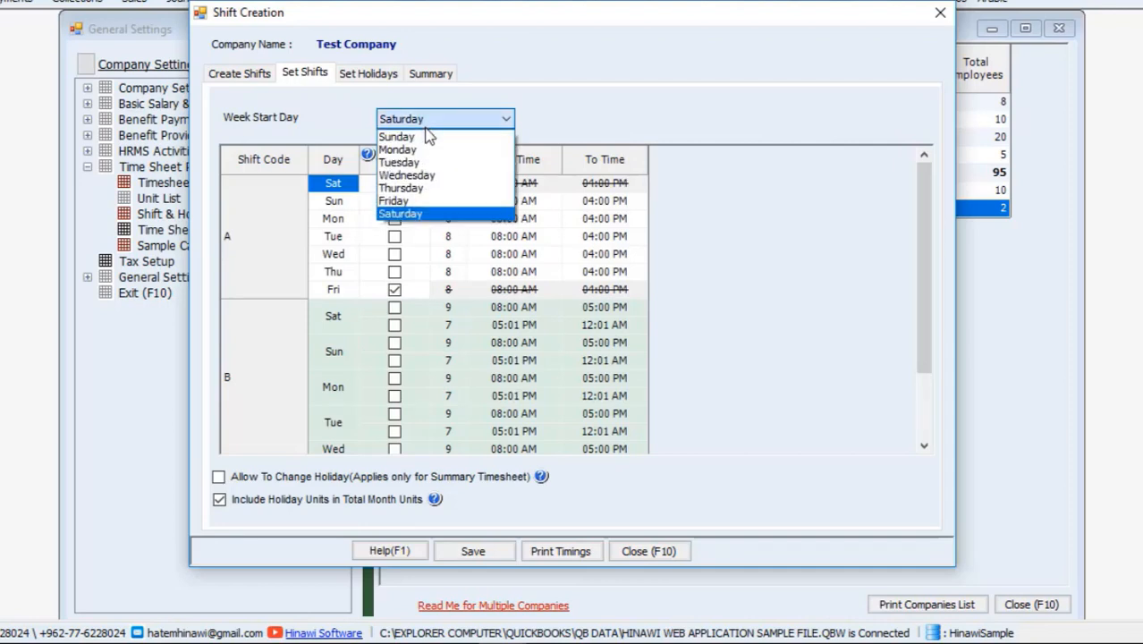
pyautogui.click(428, 118)
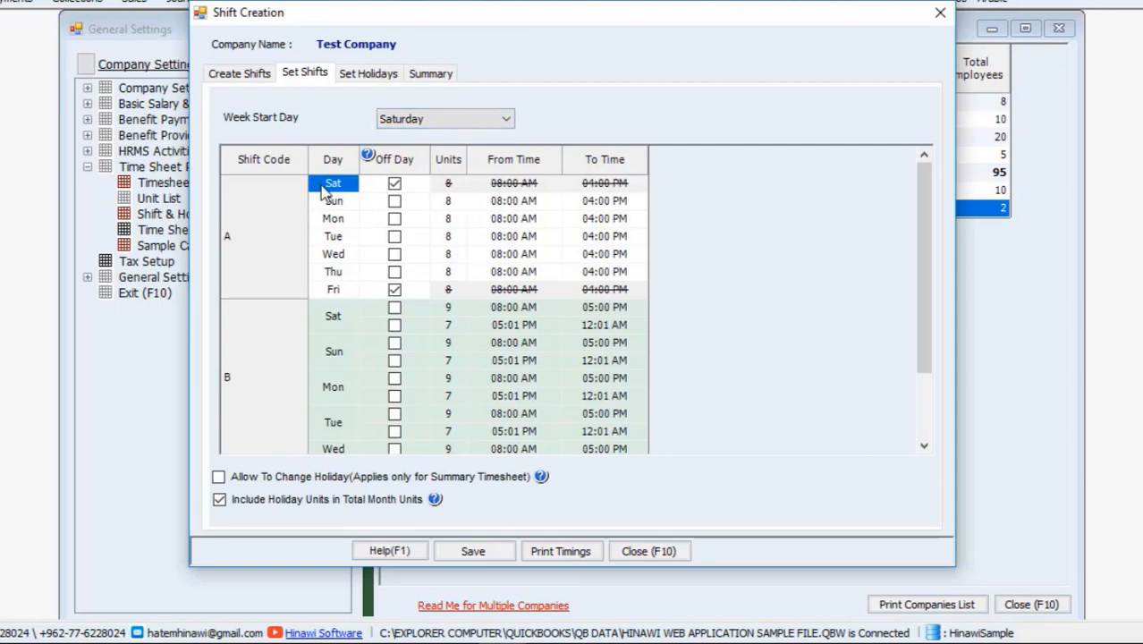
# Step: Set the week start day to Sunday and review the weekly rows of shifts A and B
pyautogui.click(399, 124)
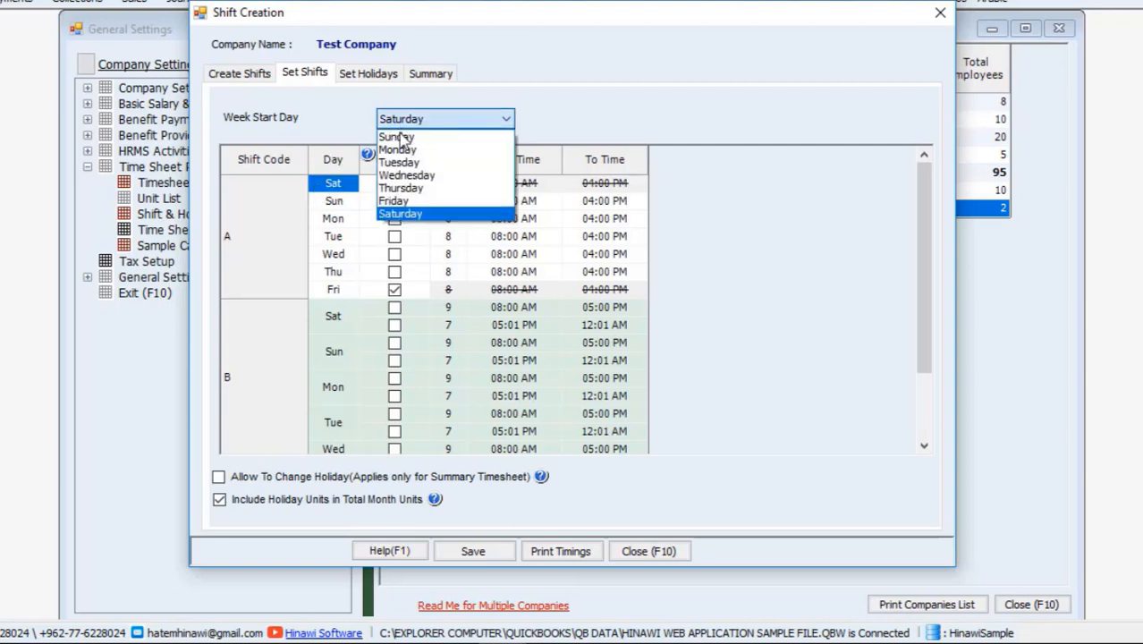
pyautogui.click(399, 139)
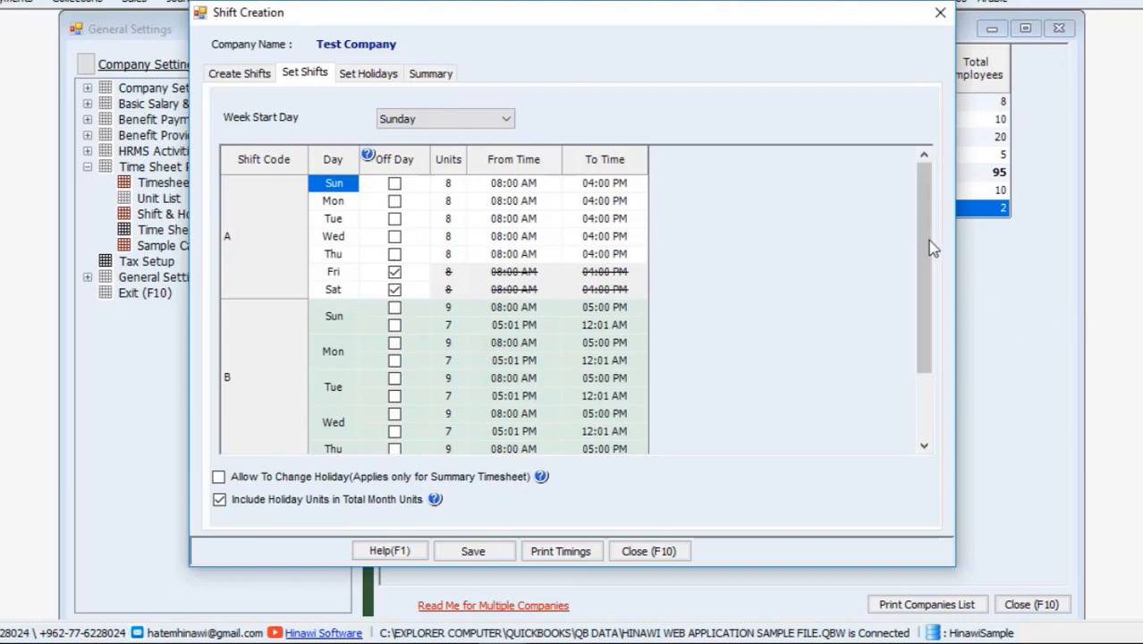
pyautogui.moveTo(930, 248); pyautogui.dragTo(939, 353)
pyautogui.moveTo(939, 409); pyautogui.dragTo(933, 238)
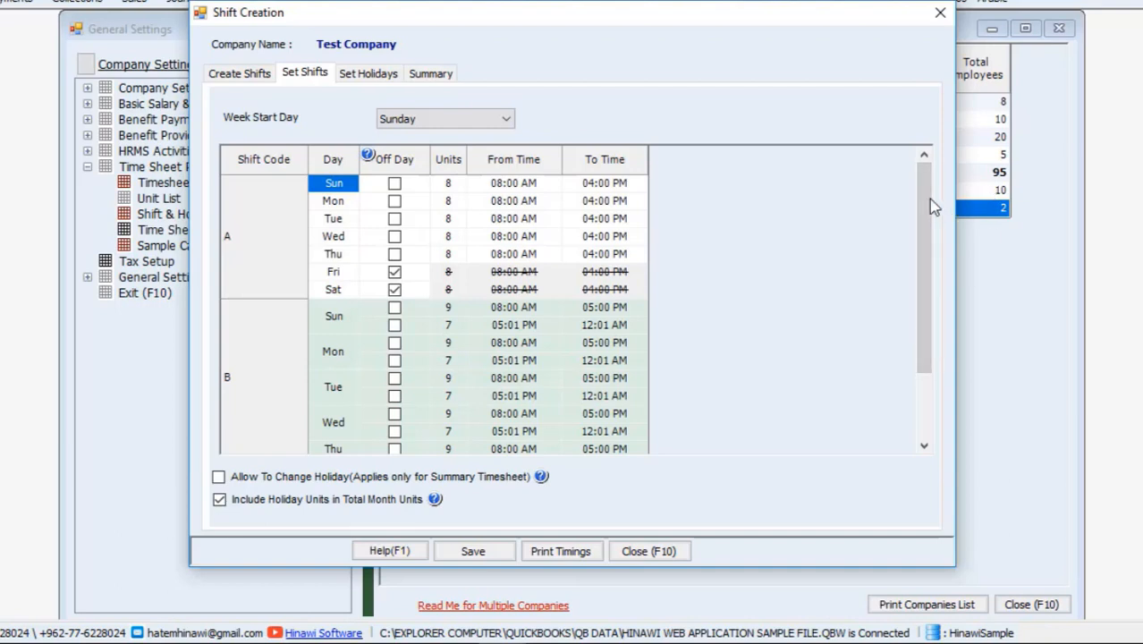
pyautogui.moveTo(931, 205); pyautogui.dragTo(859, 320)
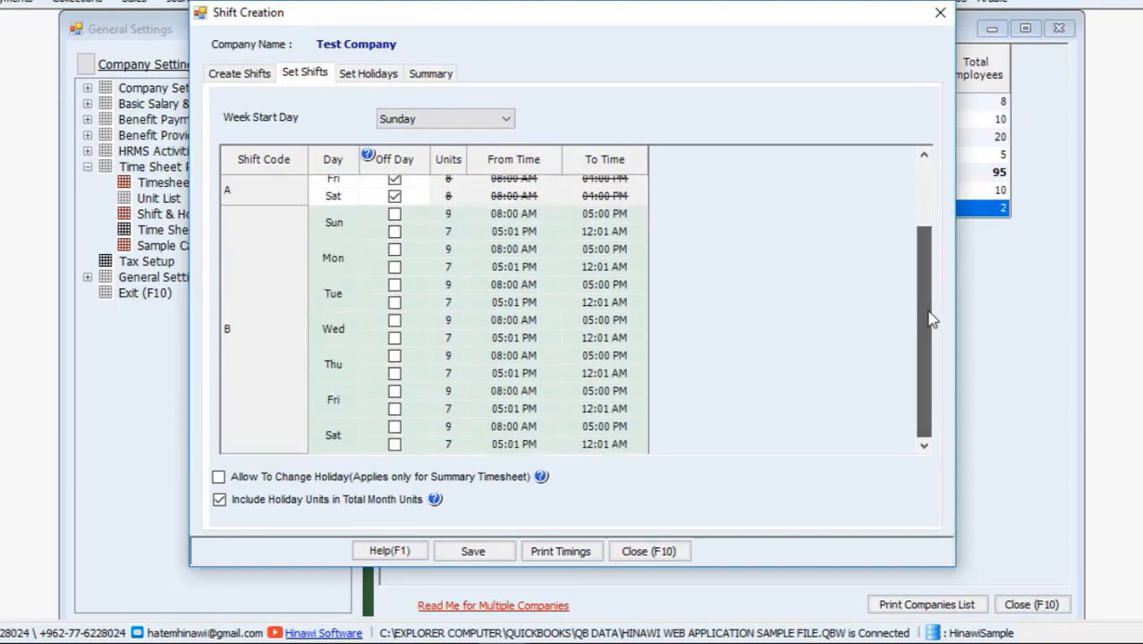
# Step: Try marking shift B's 5:01 PM rows for Sunday, Monday and Tuesday as off, and clear those marks again
pyautogui.click(447, 216)
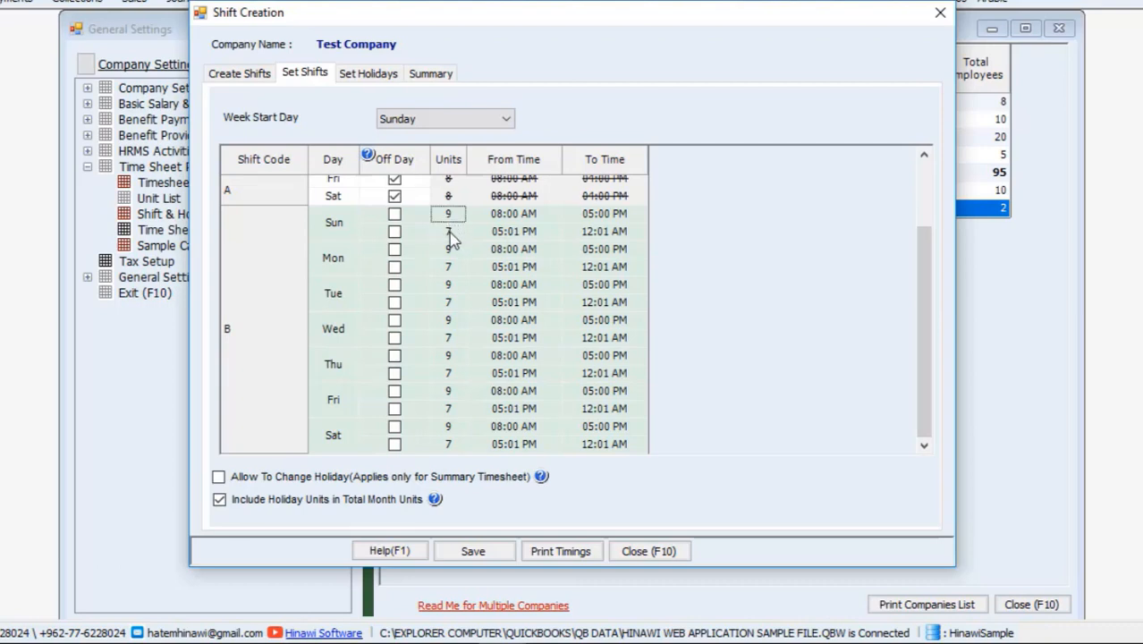
pyautogui.click(451, 232)
pyautogui.click(395, 233)
pyautogui.click(398, 268)
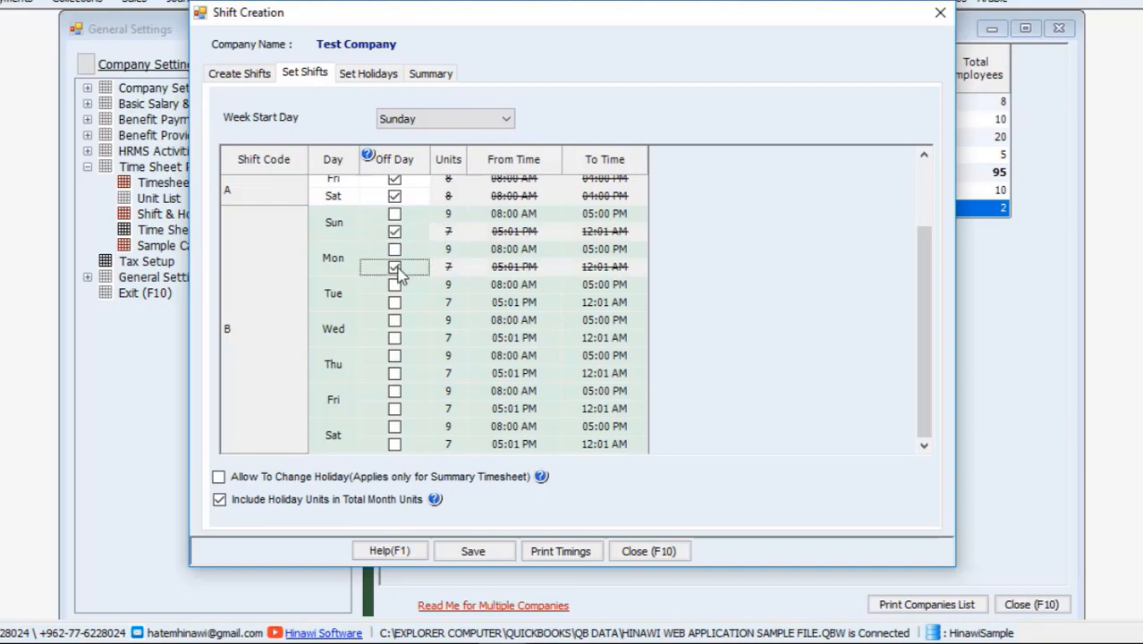
pyautogui.click(395, 302)
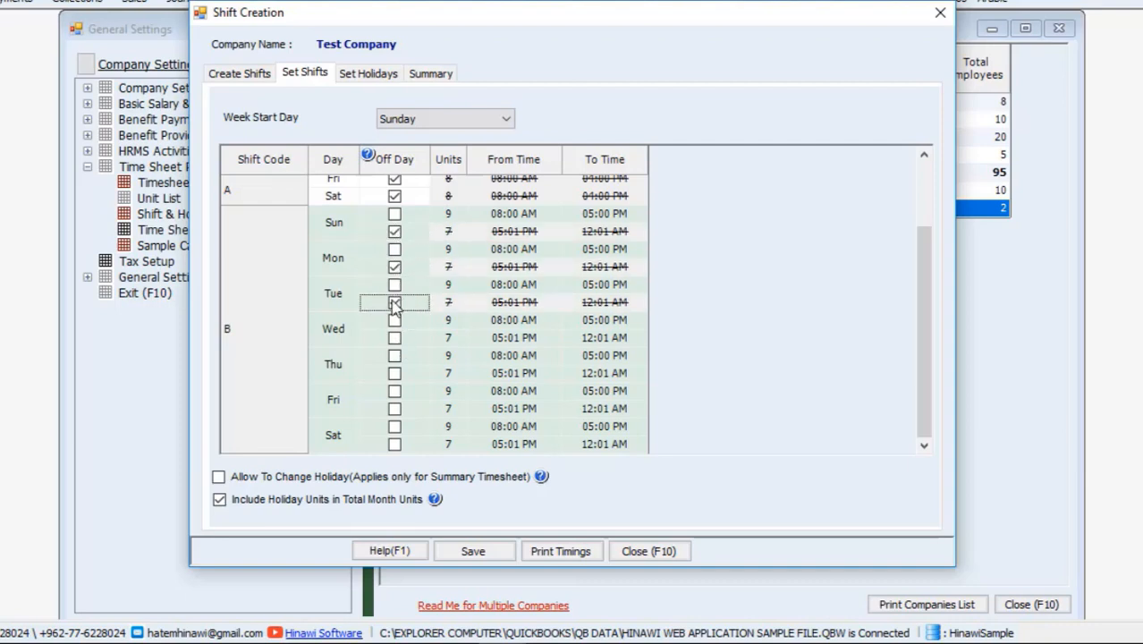
pyautogui.click(395, 304)
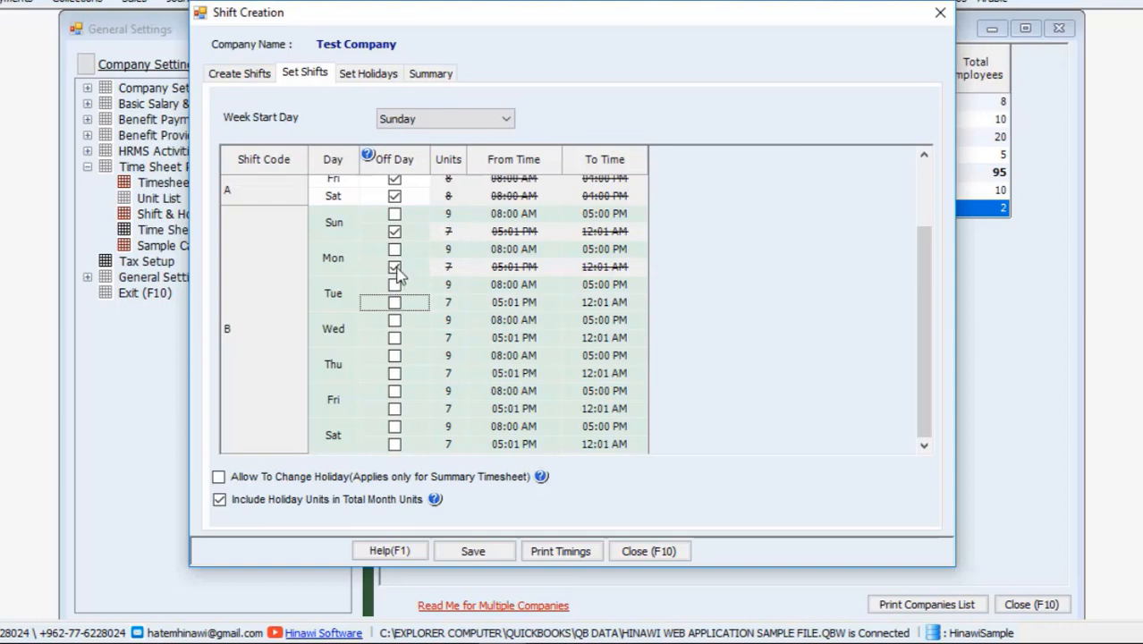
pyautogui.click(395, 268)
pyautogui.click(395, 234)
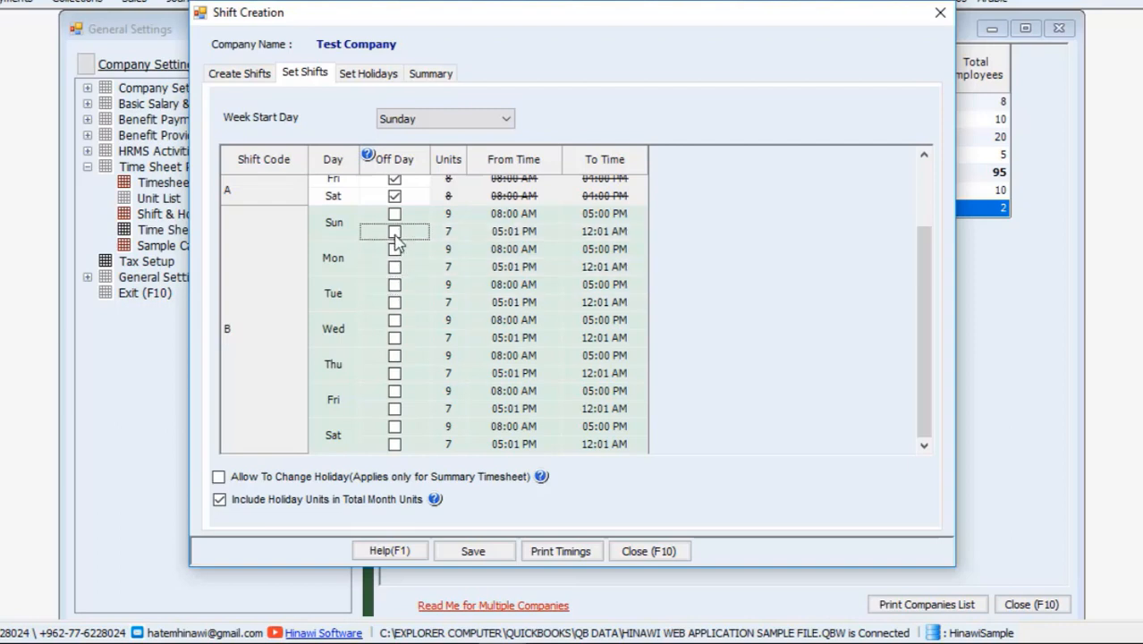
# Step: Mark both of shift B's time rows on Friday and Saturday as off days
pyautogui.click(395, 409)
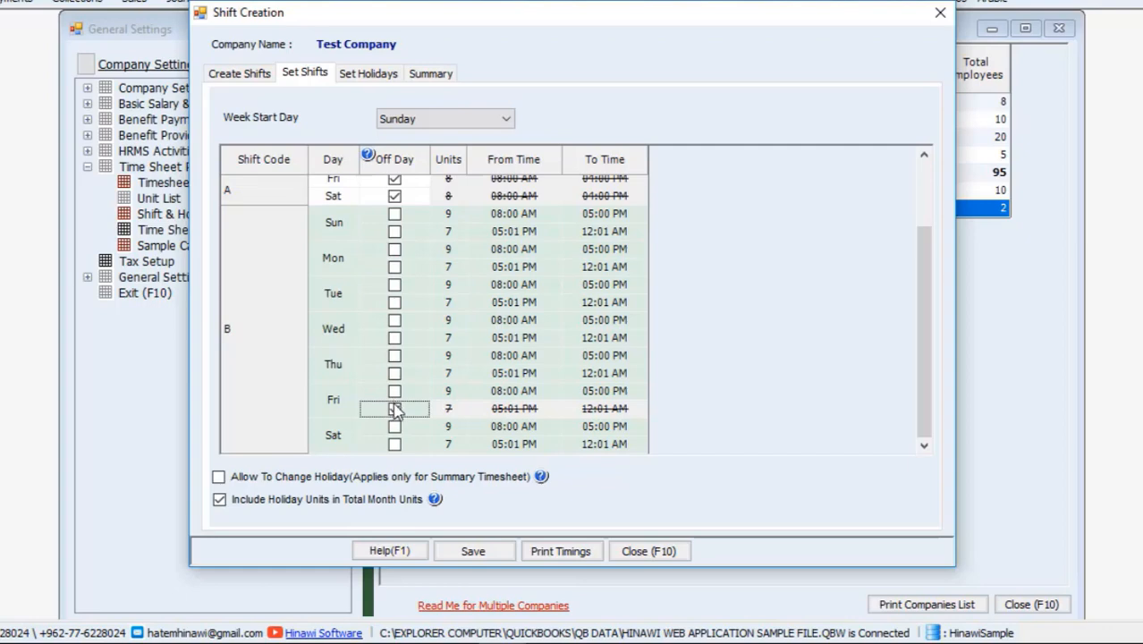
pyautogui.click(396, 427)
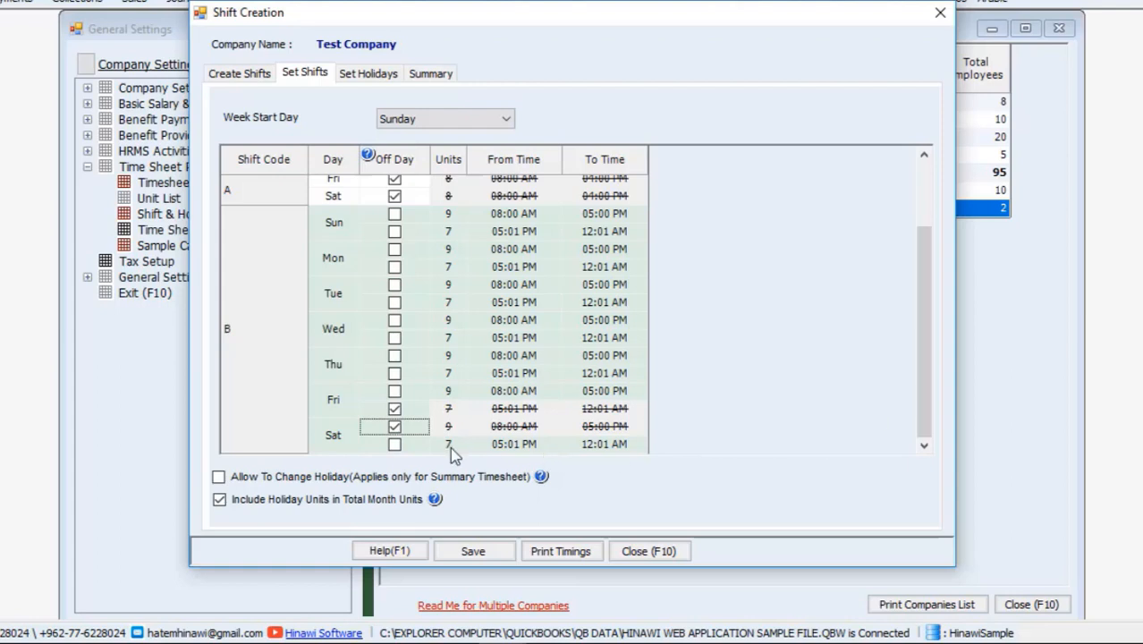
pyautogui.click(395, 391)
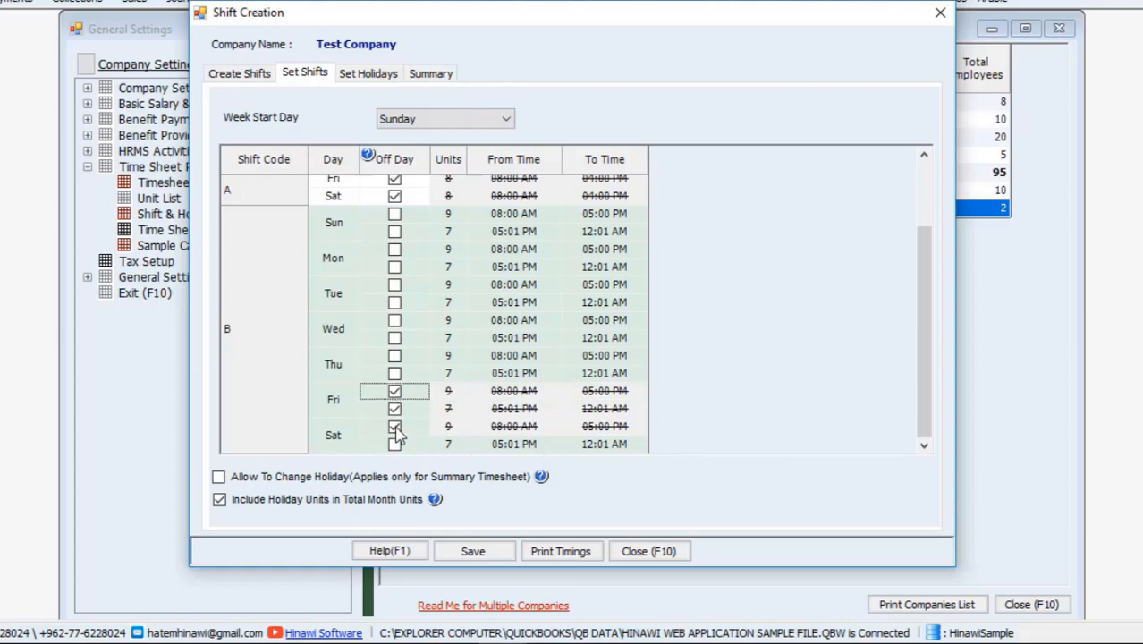
pyautogui.click(394, 426)
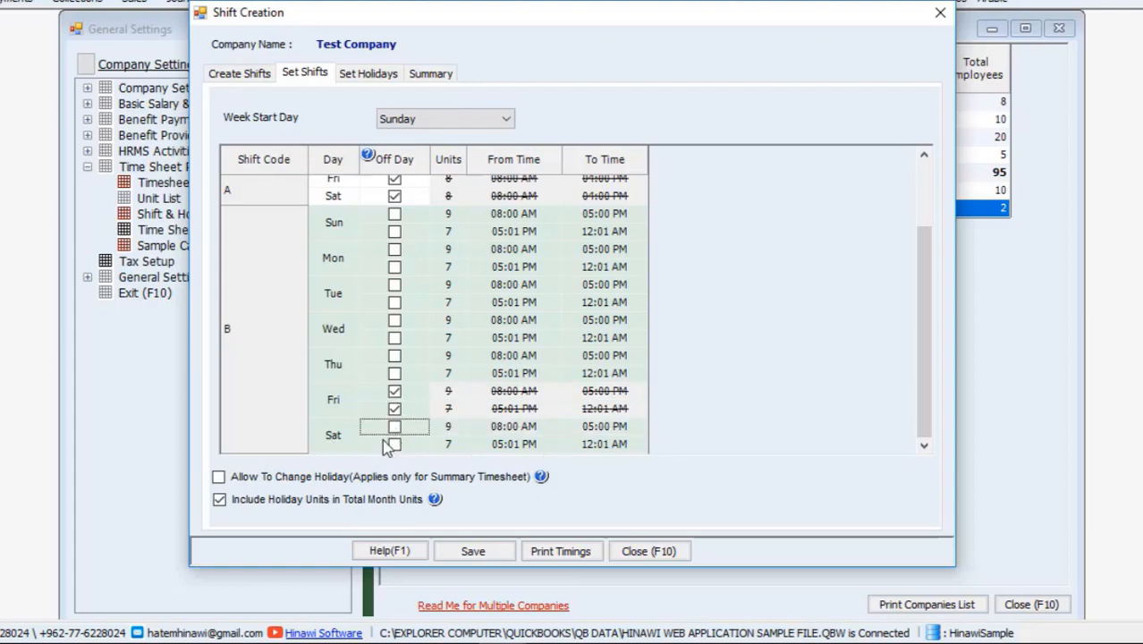
pyautogui.click(395, 427)
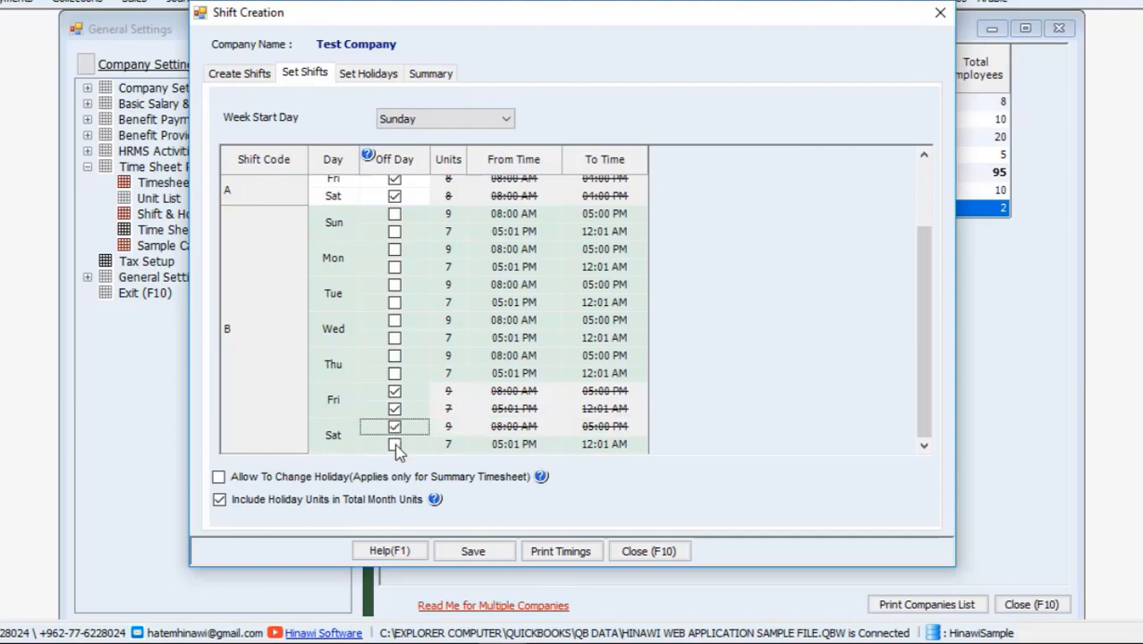
pyautogui.click(394, 445)
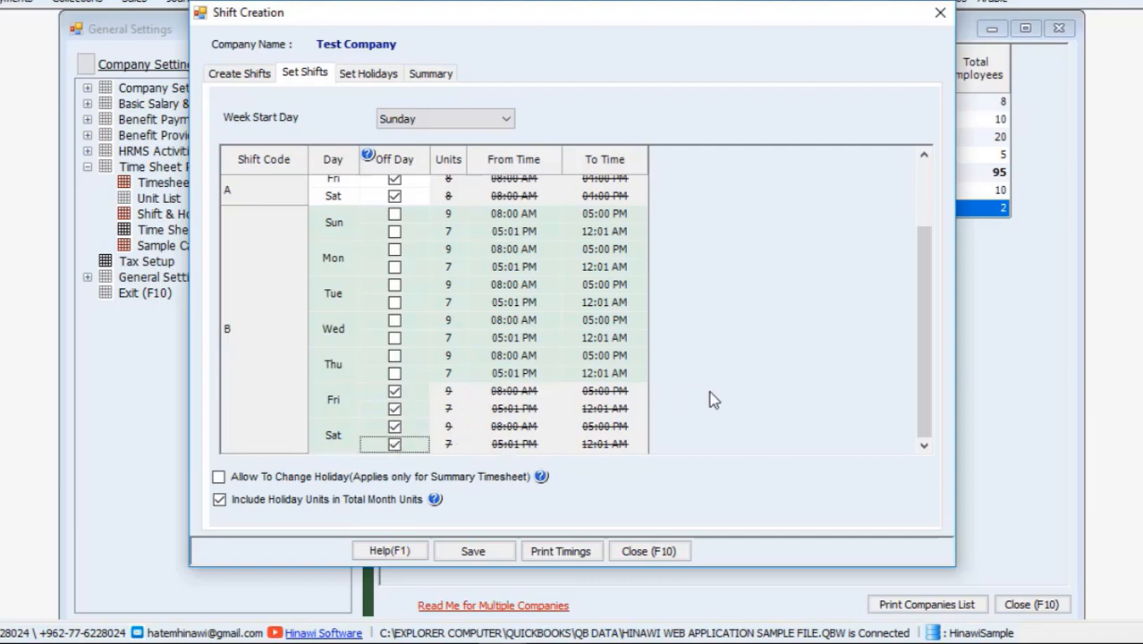
pyautogui.scroll(2, 924, 387)
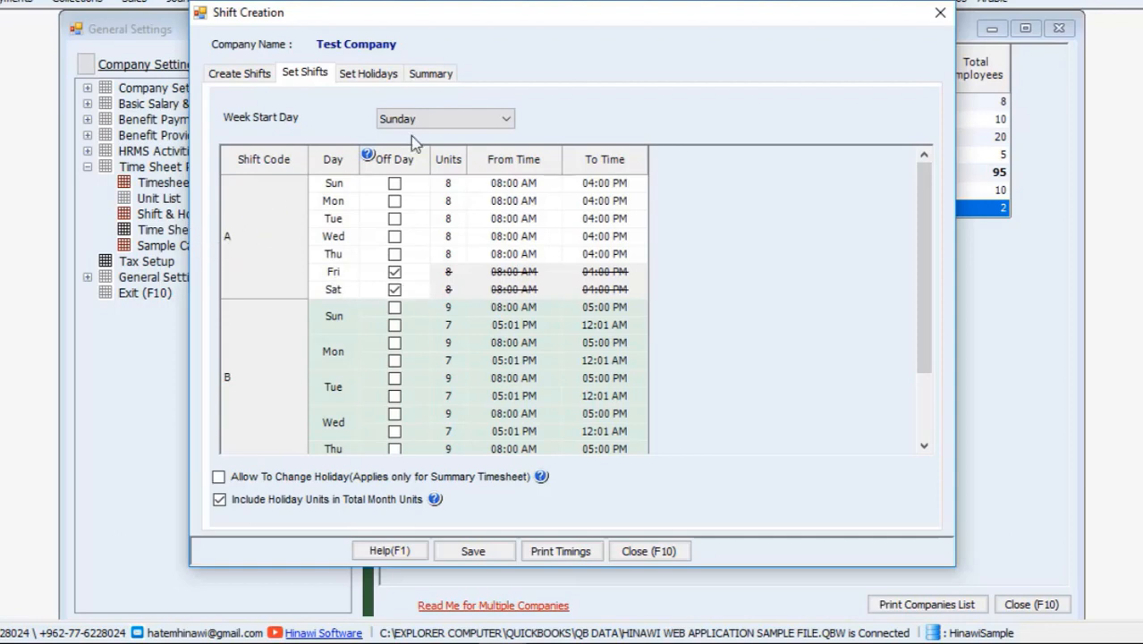
# Step: Examine the holidays assigned to the shifts and the summary of working units, and close the shift creation window
pyautogui.click(371, 75)
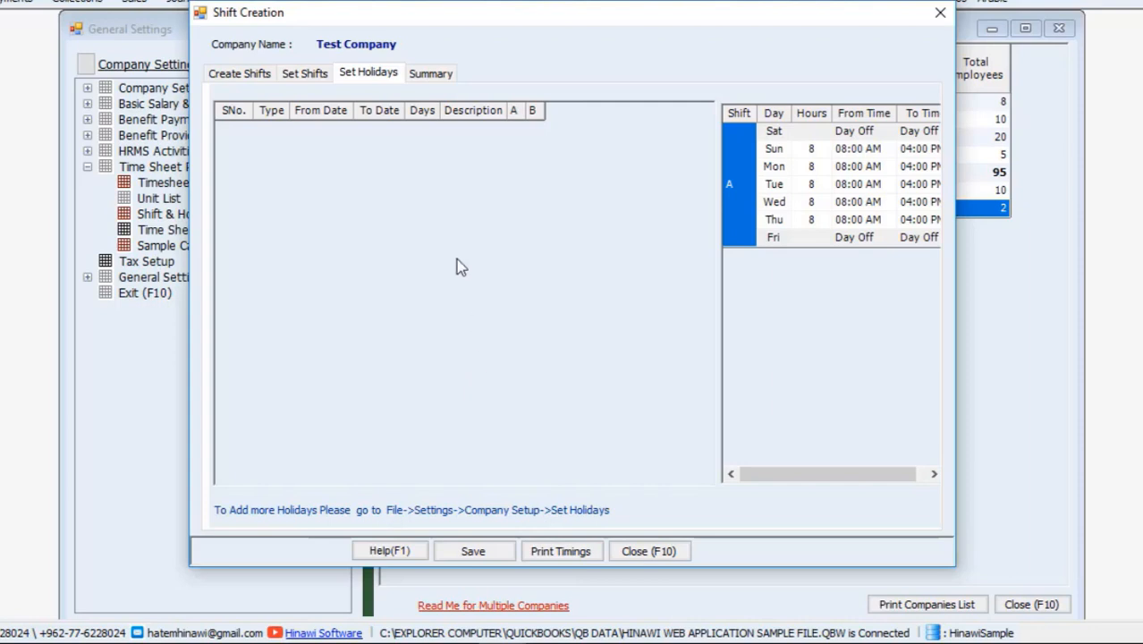
pyautogui.click(410, 76)
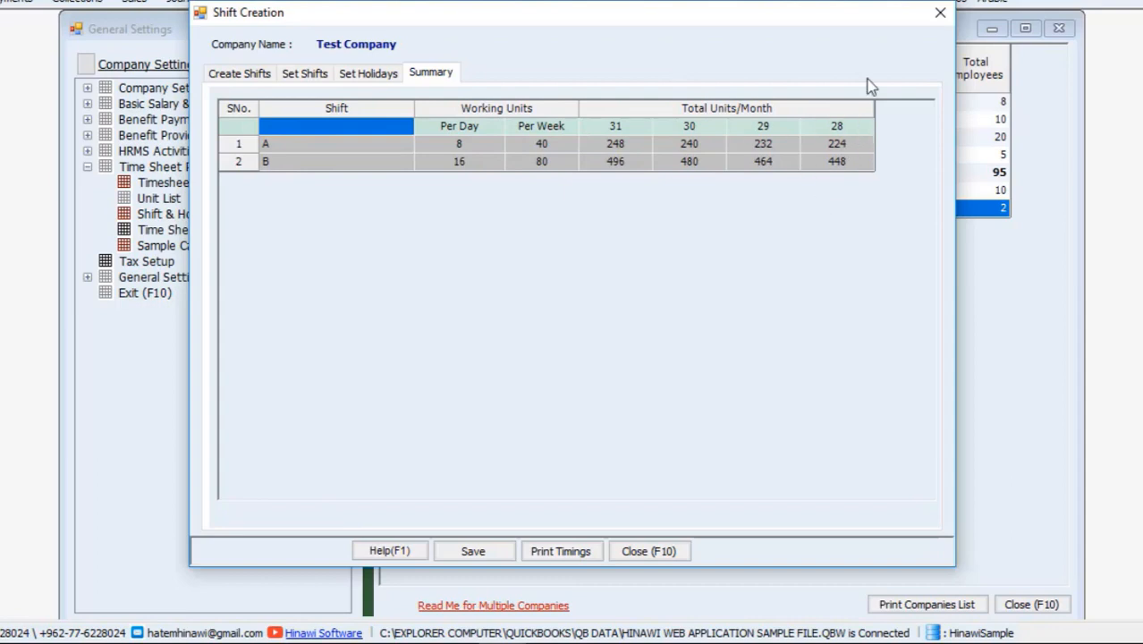
pyautogui.click(651, 551)
# Step: Open the company's Holidays Setup, examine the weekly off days and public holidays, and close it without changes
pyautogui.click(87, 88)
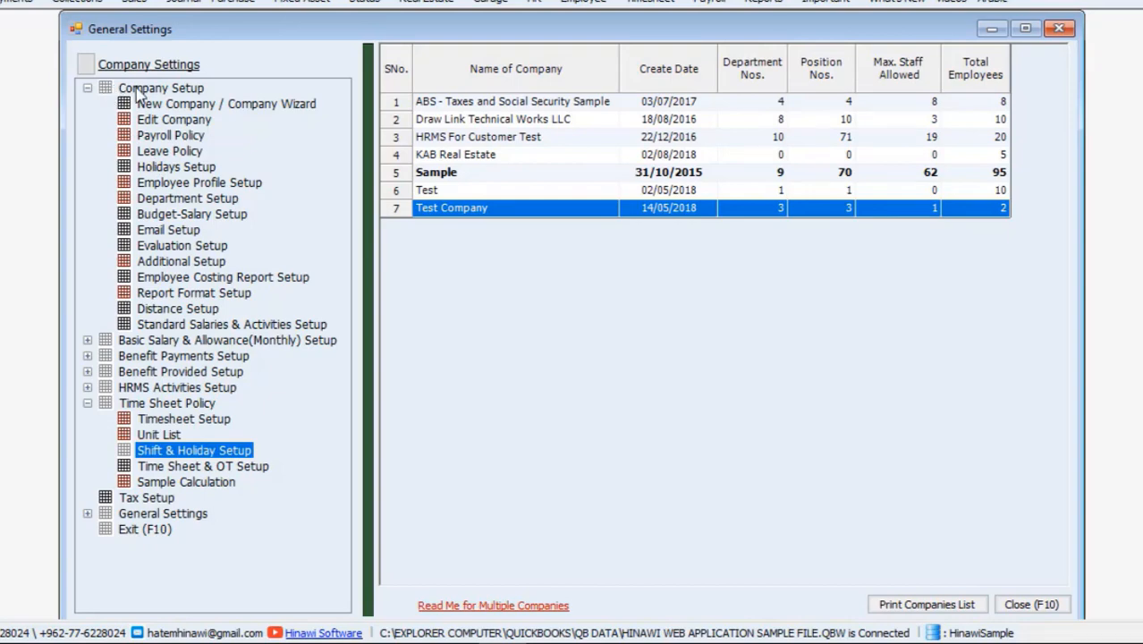
pyautogui.click(159, 169)
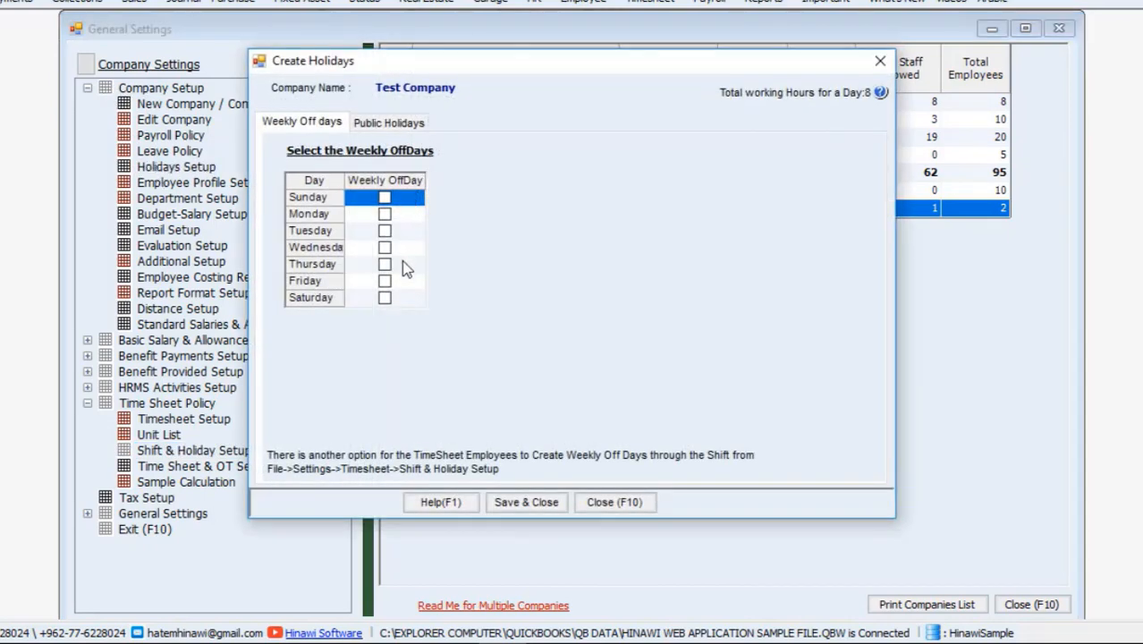
pyautogui.click(386, 124)
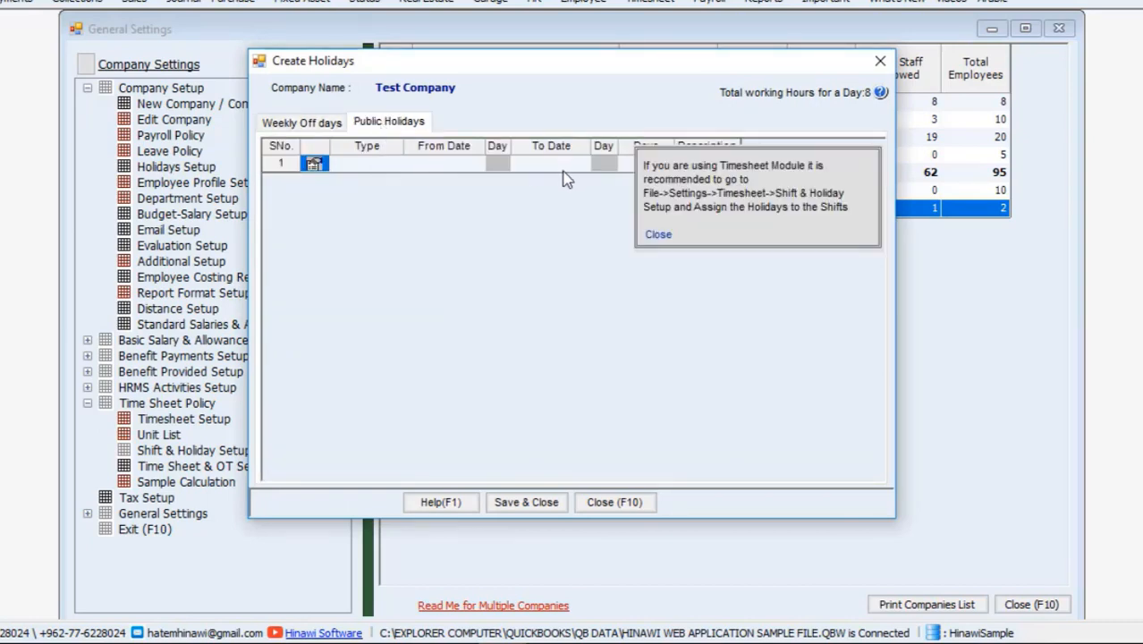
pyautogui.click(307, 123)
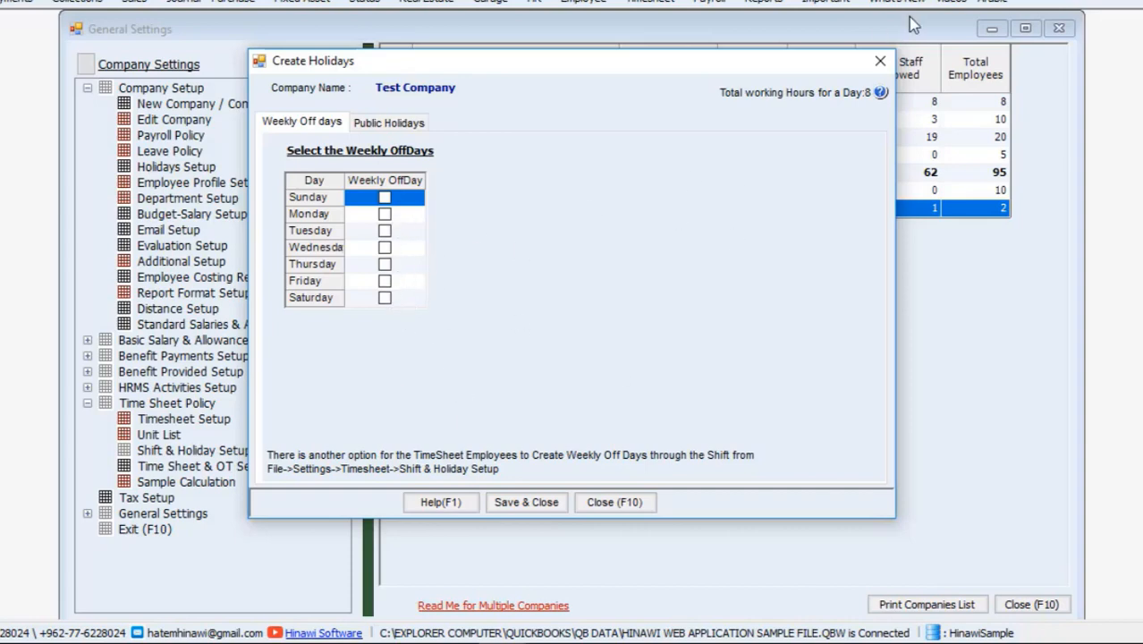
pyautogui.click(881, 61)
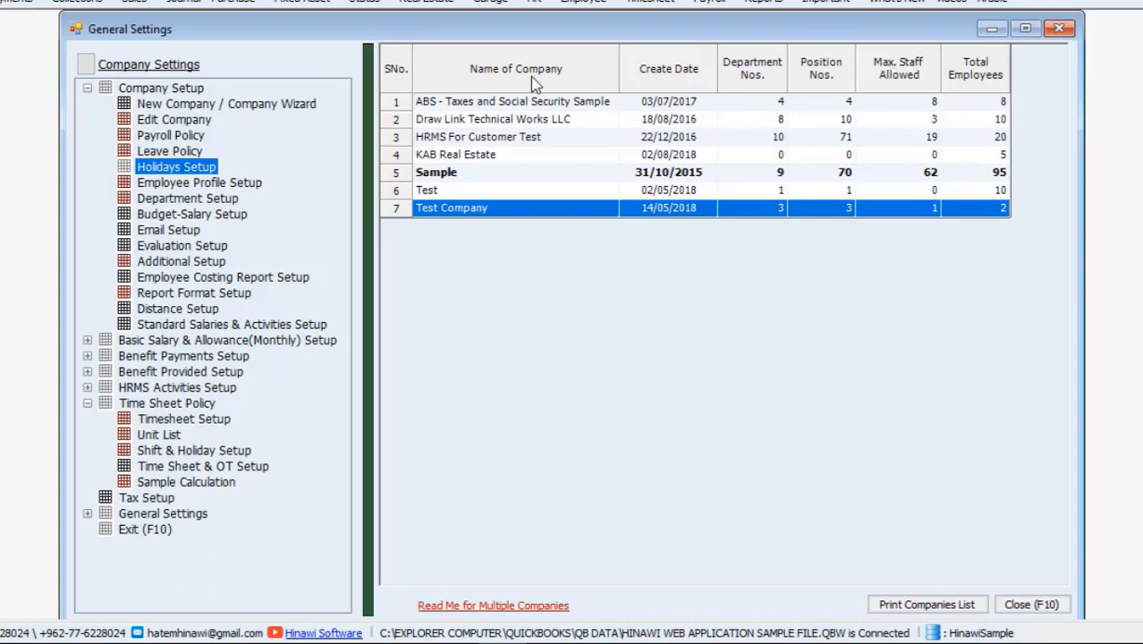
# Step: Open the Time Sheet & OT Setup and select shift A for the first overtime row
pyautogui.click(178, 469)
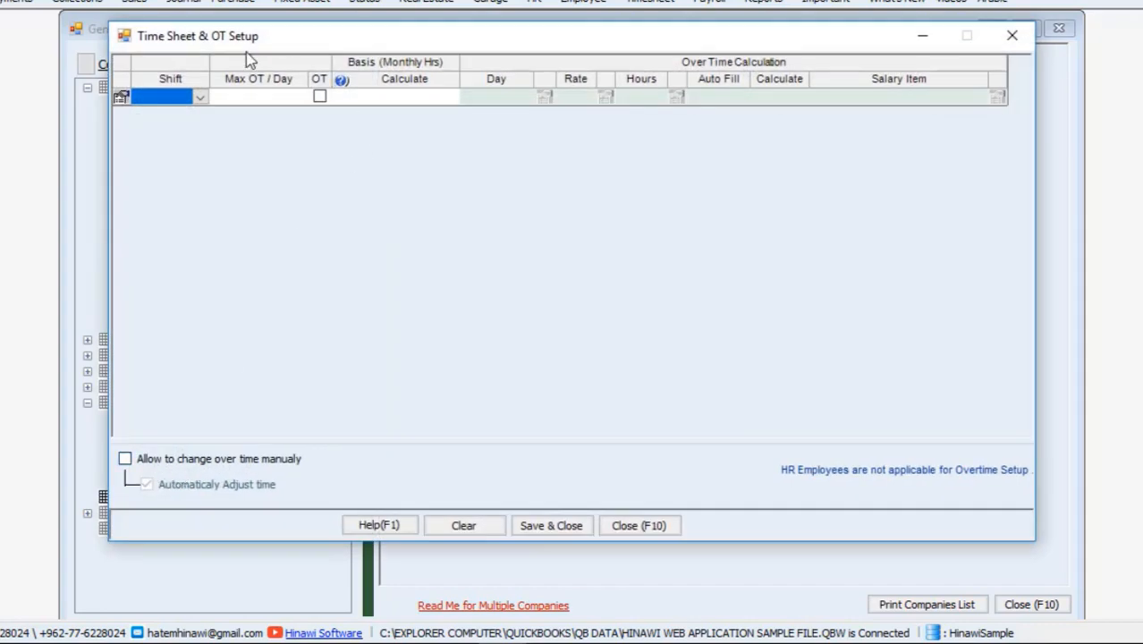
pyautogui.click(202, 99)
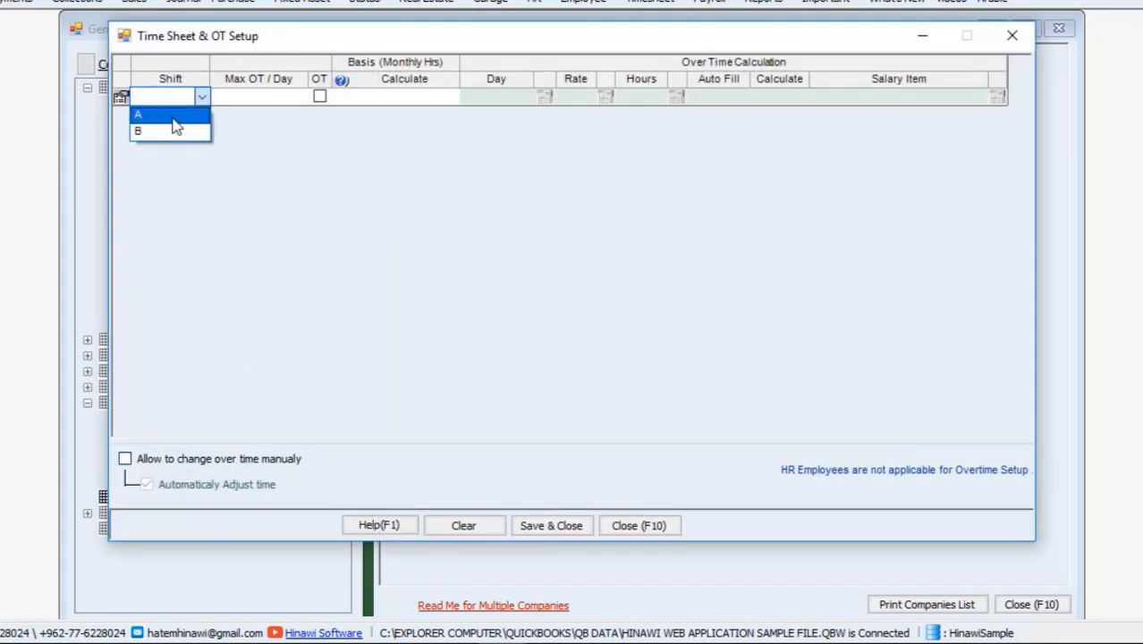
pyautogui.click(174, 118)
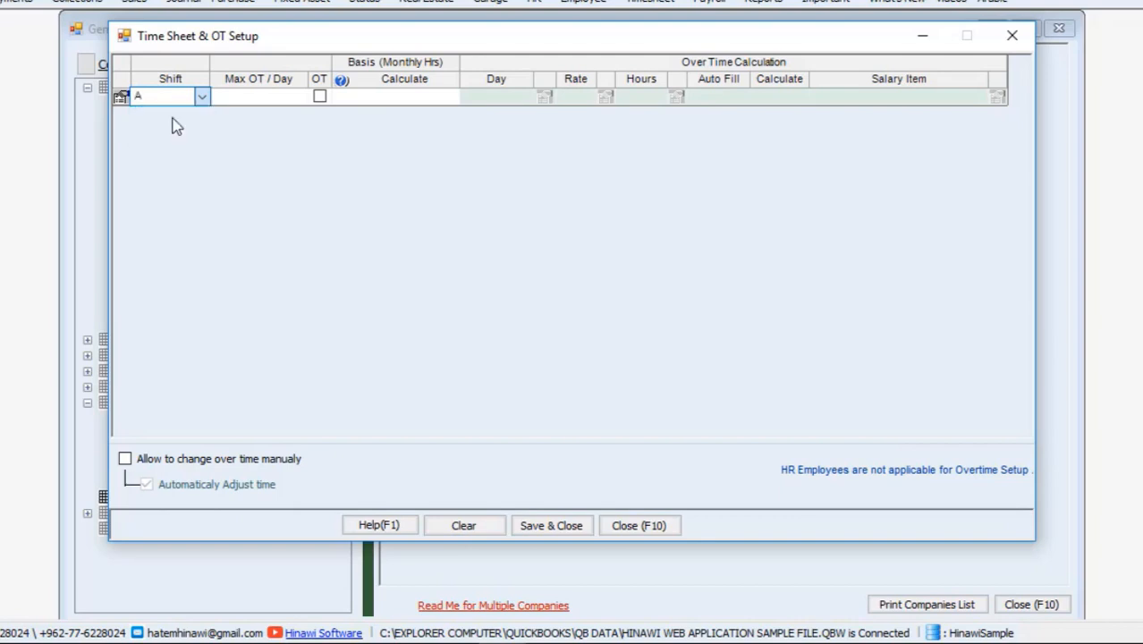
pyautogui.click(295, 98)
pyautogui.click(294, 99)
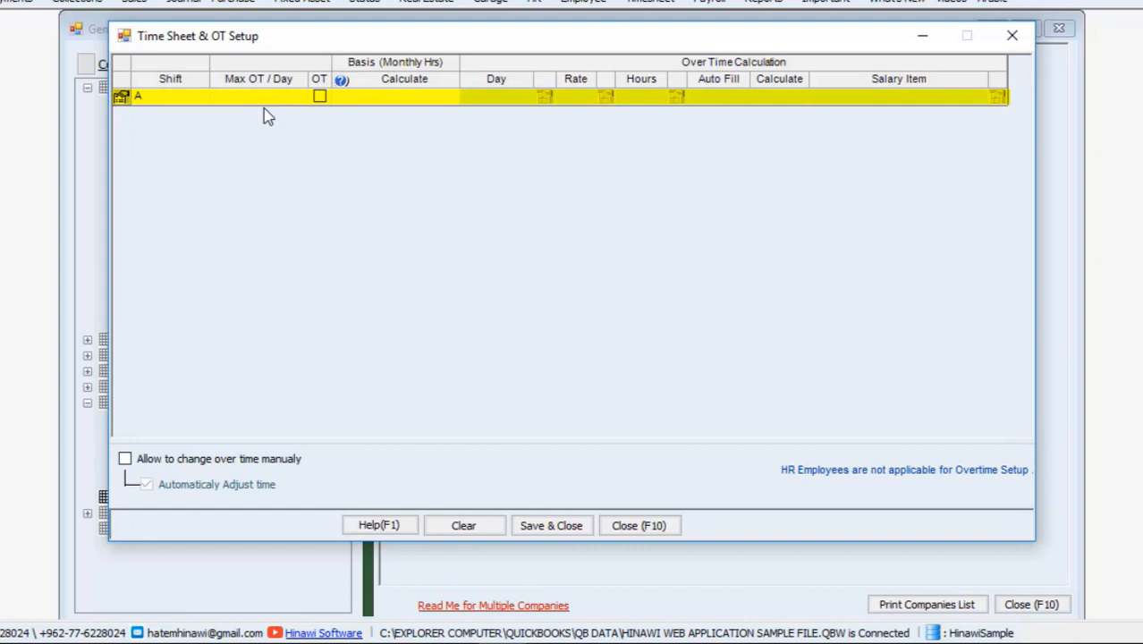
# Step: Read the explanation of the overtime calculation basis for monthly hours, and hide it again
pyautogui.click(319, 100)
pyautogui.click(343, 82)
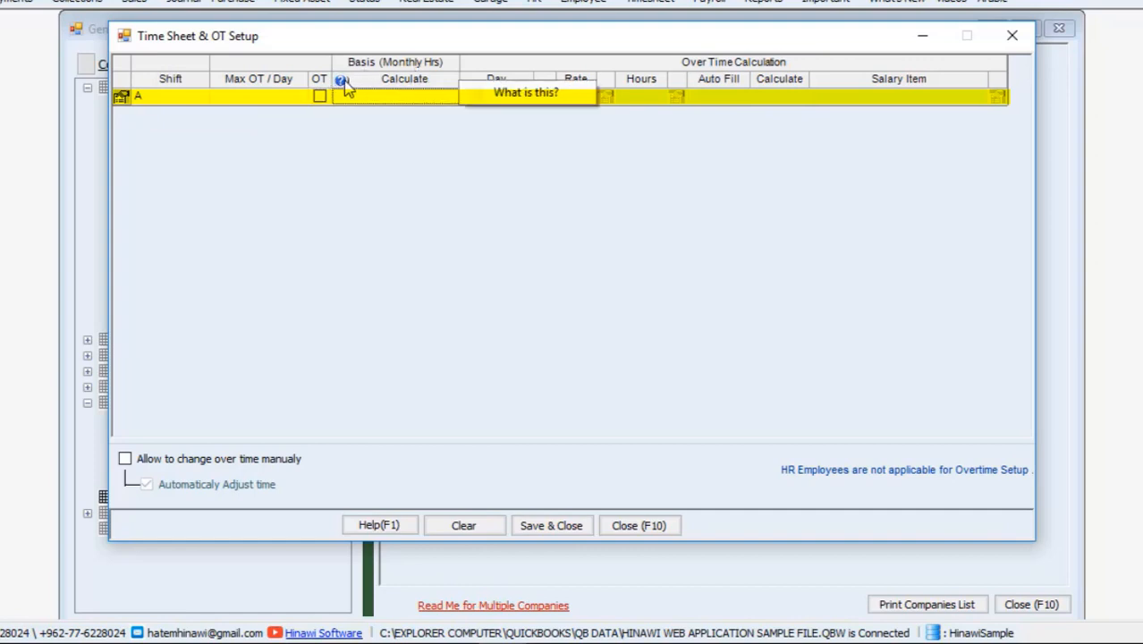
pyautogui.click(529, 93)
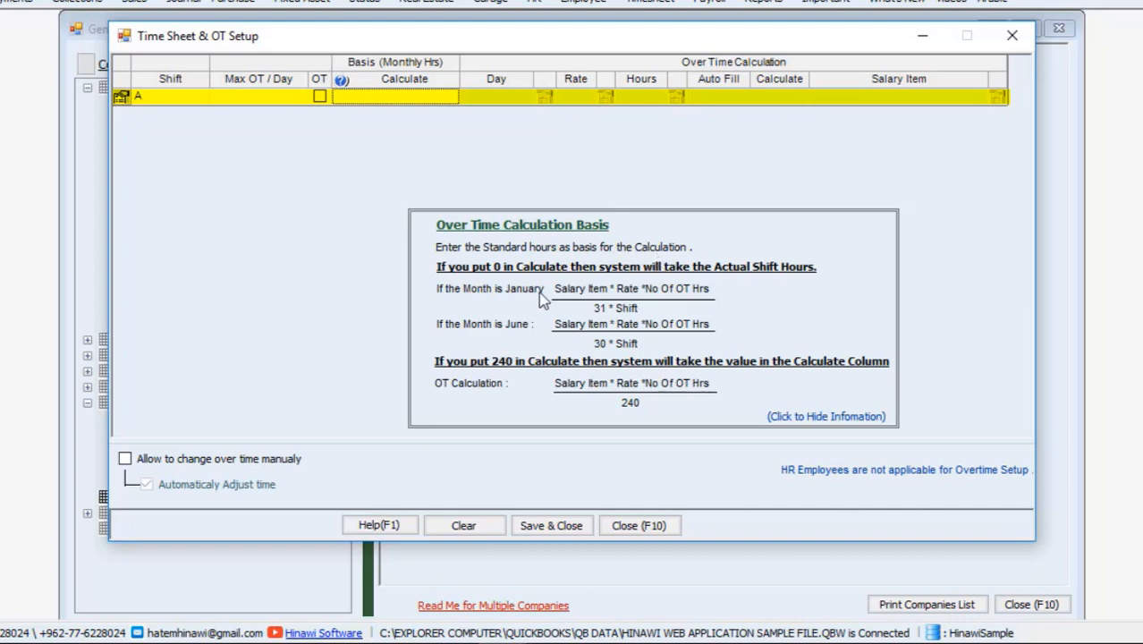
pyautogui.click(401, 101)
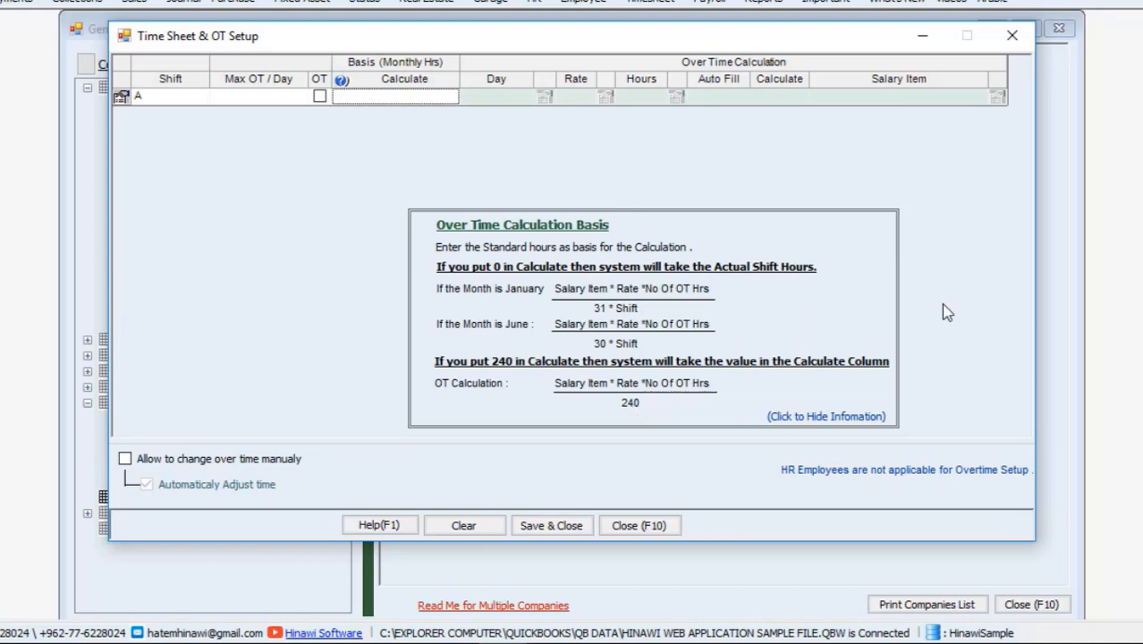
pyautogui.click(834, 416)
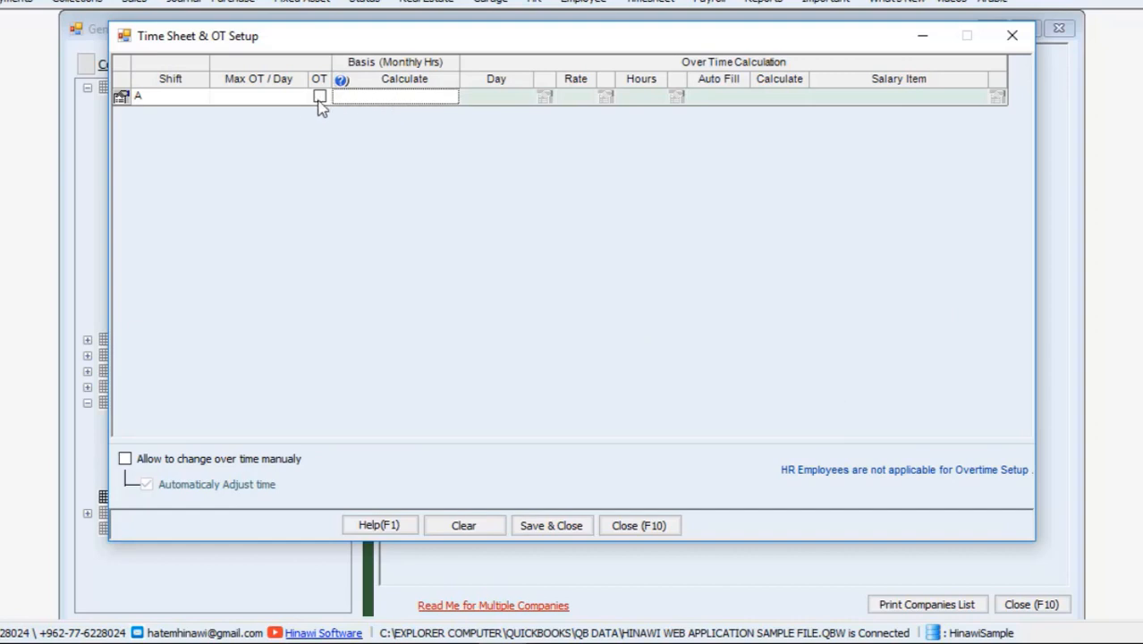
# Step: Try allowing manual overtime changes, and close the overtime setup without saving
pyautogui.click(268, 100)
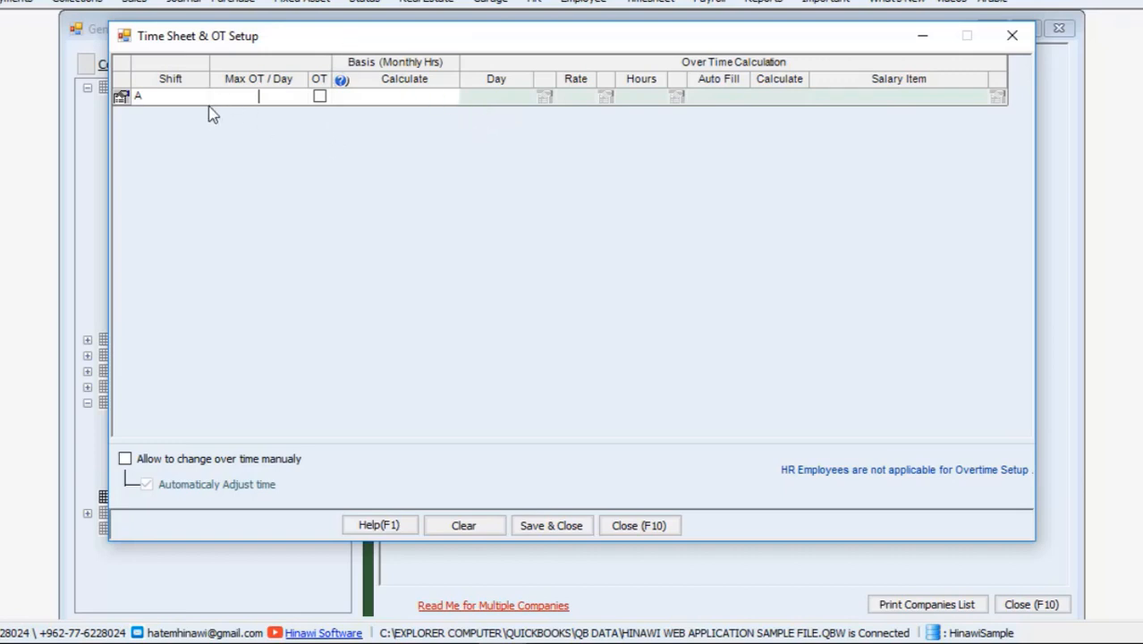
pyautogui.click(126, 458)
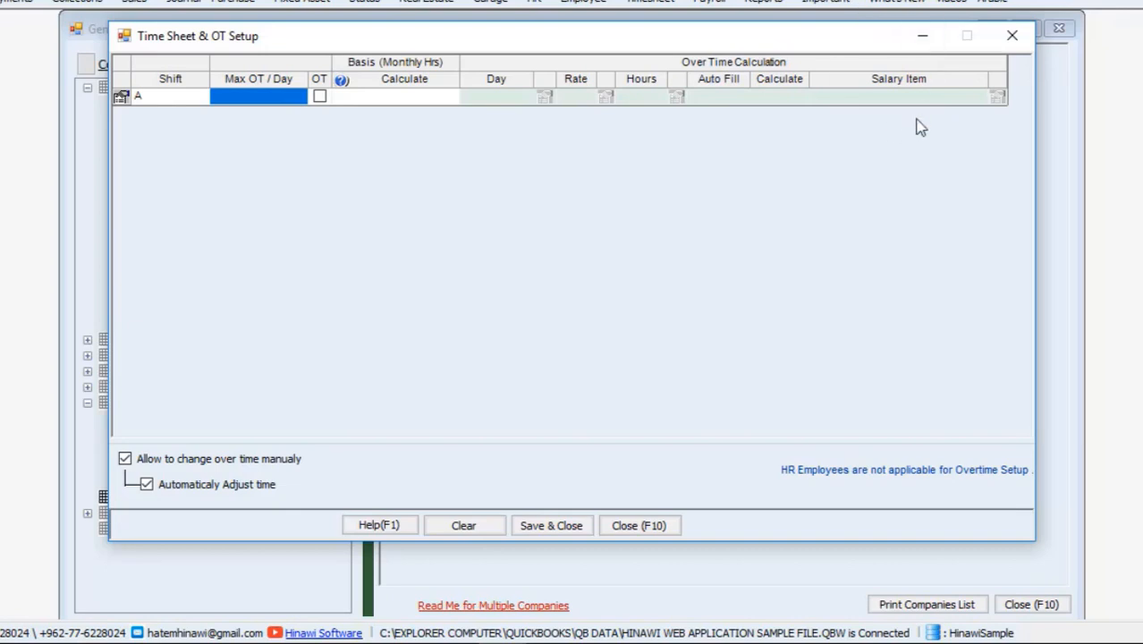
pyautogui.click(1012, 35)
# Step: Open the time sheet policy's Sample Calculation, examine the hourly, daily and overtime rates, and close it
pyautogui.click(160, 484)
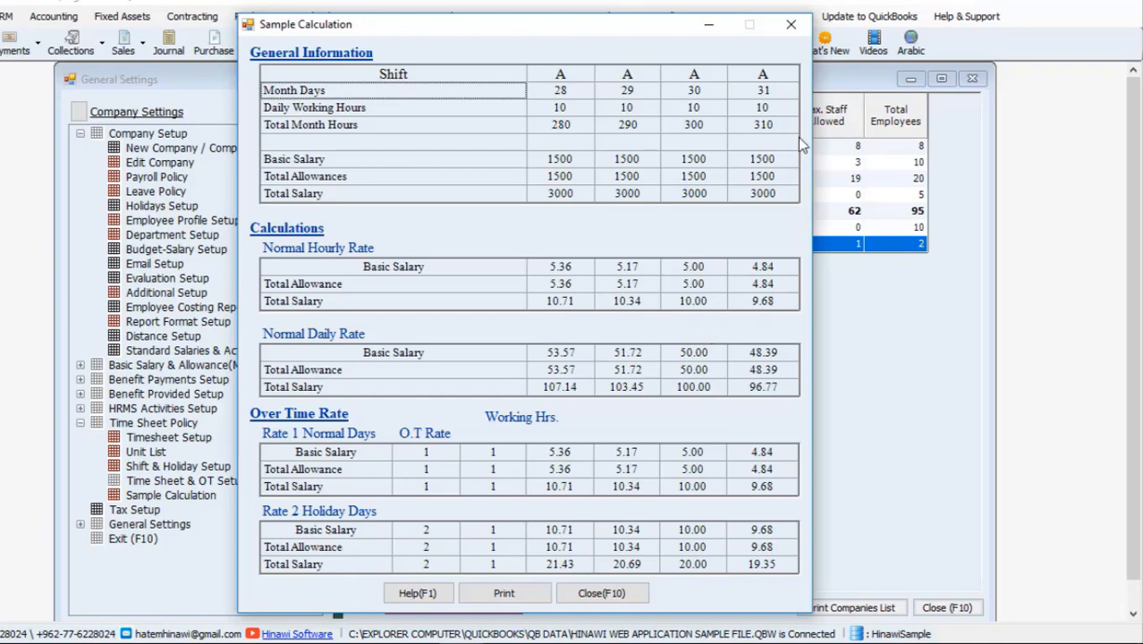
pyautogui.click(791, 27)
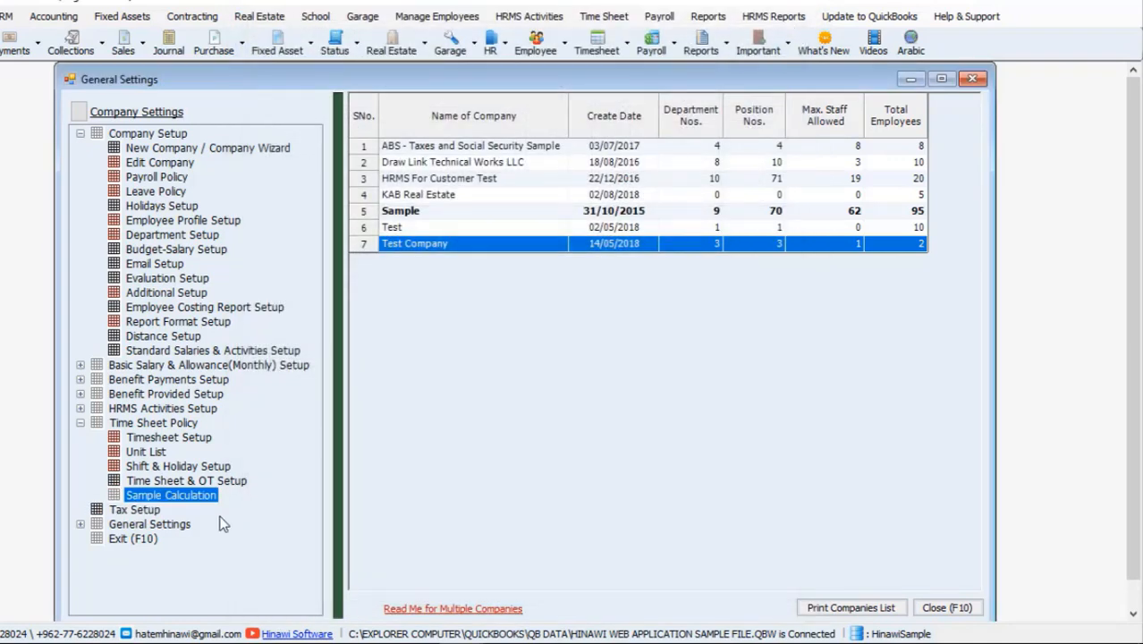
# Step: Close the general settings, open the Location / Project List, and show the projects of Test Company
pyautogui.click(975, 80)
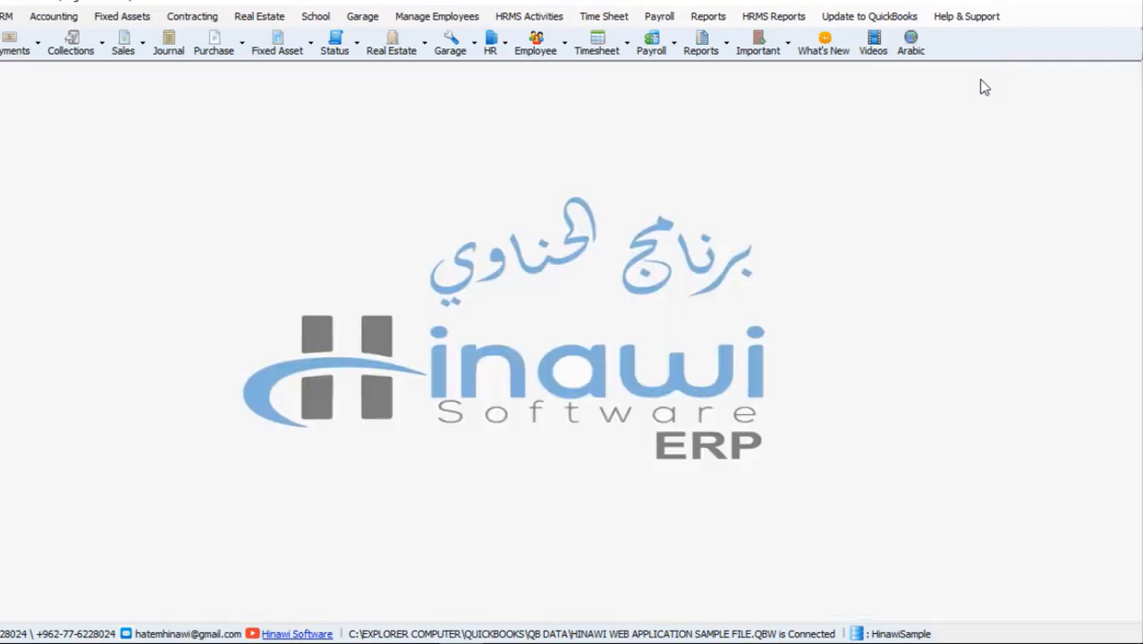
pyautogui.click(608, 18)
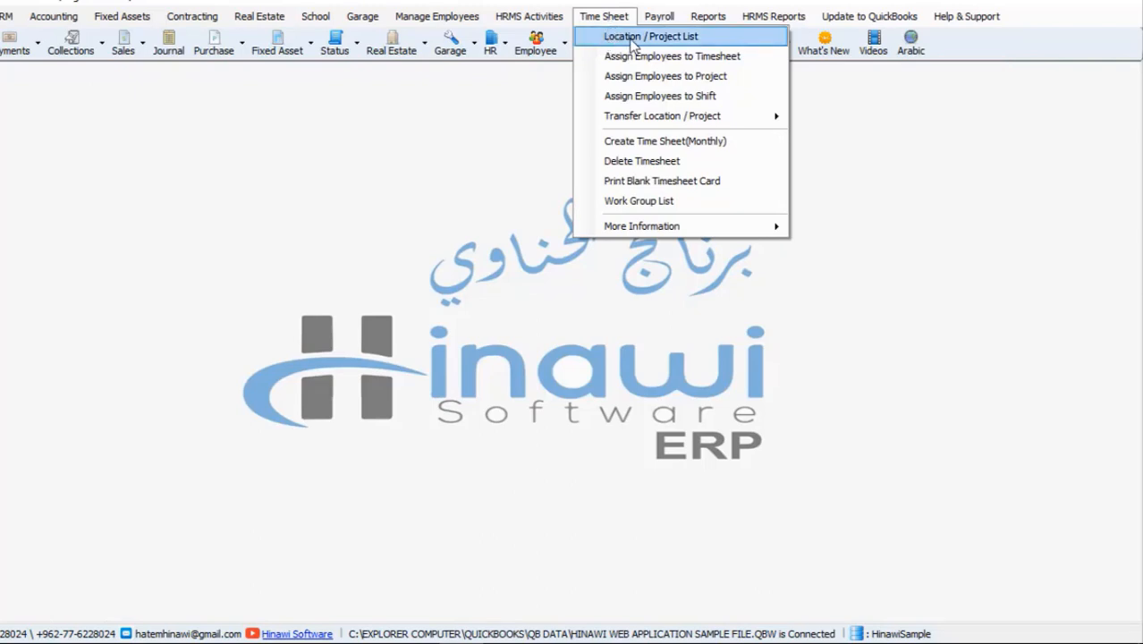
pyautogui.click(632, 41)
pyautogui.click(627, 43)
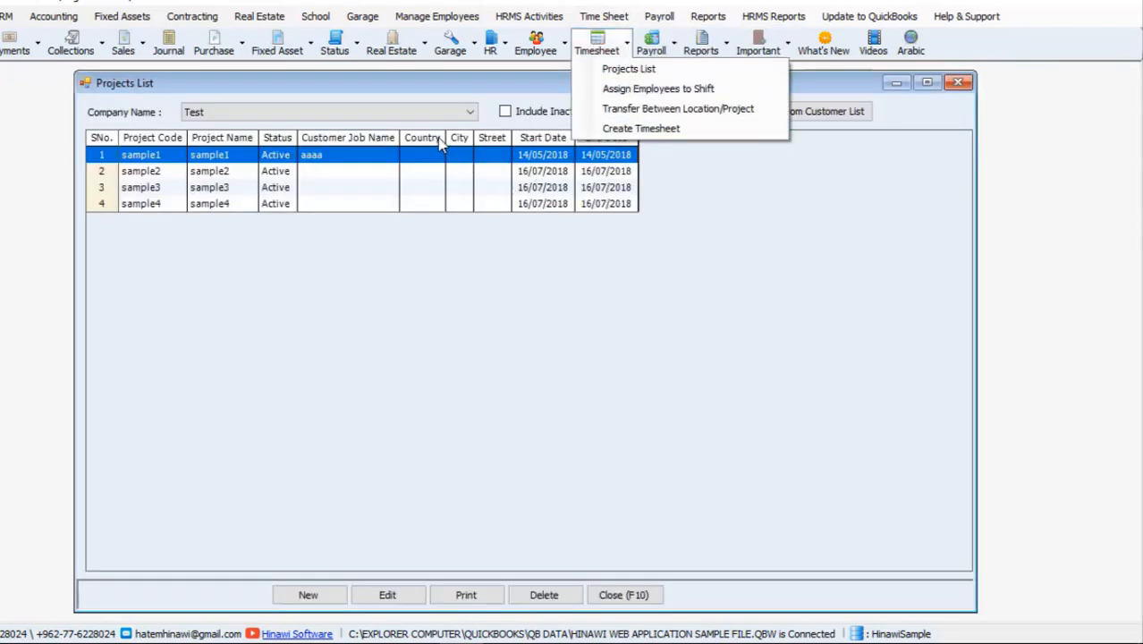
pyautogui.click(469, 111)
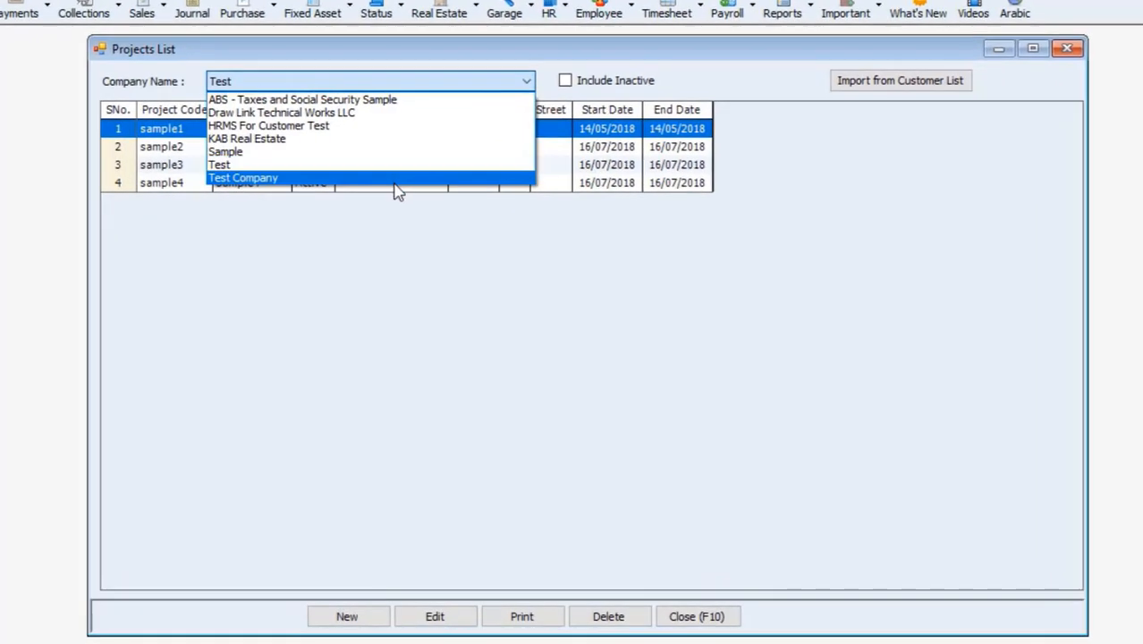
pyautogui.click(388, 179)
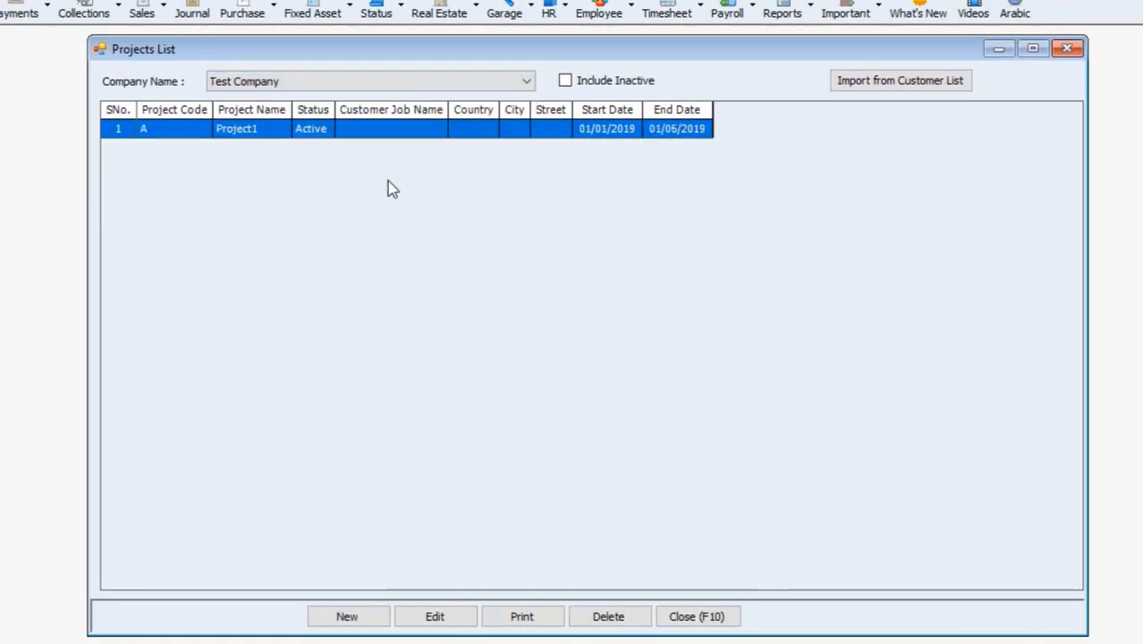
pyautogui.click(187, 141)
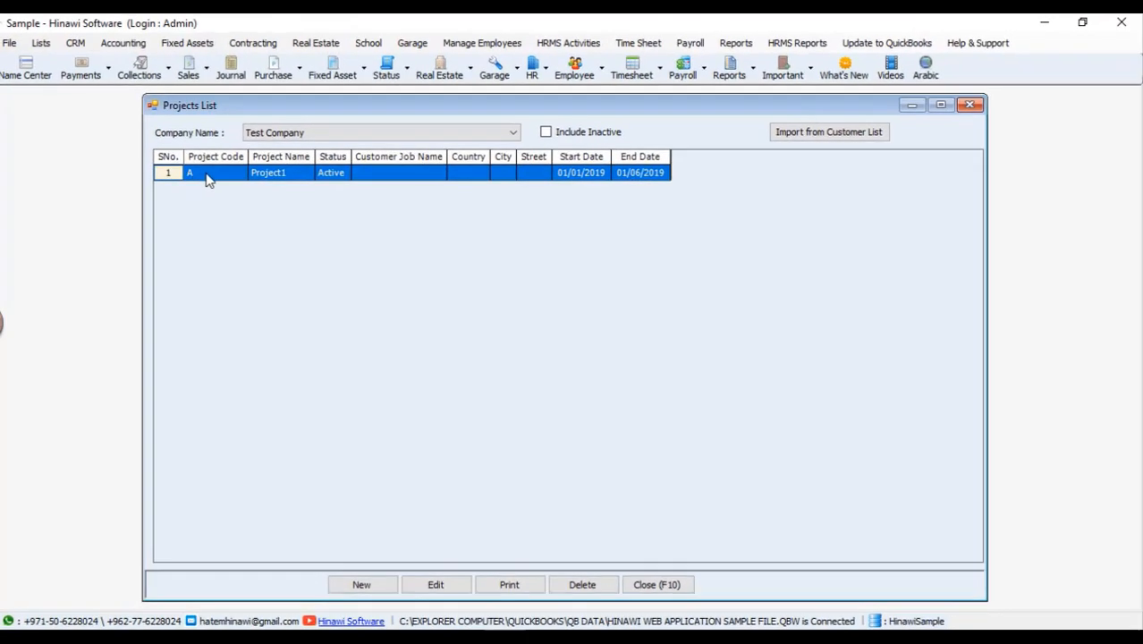
# Step: Reopen the HRMS settings for Test Company and expand its Time Sheet Policy, closing the Company Setup form
pyautogui.click(6, 45)
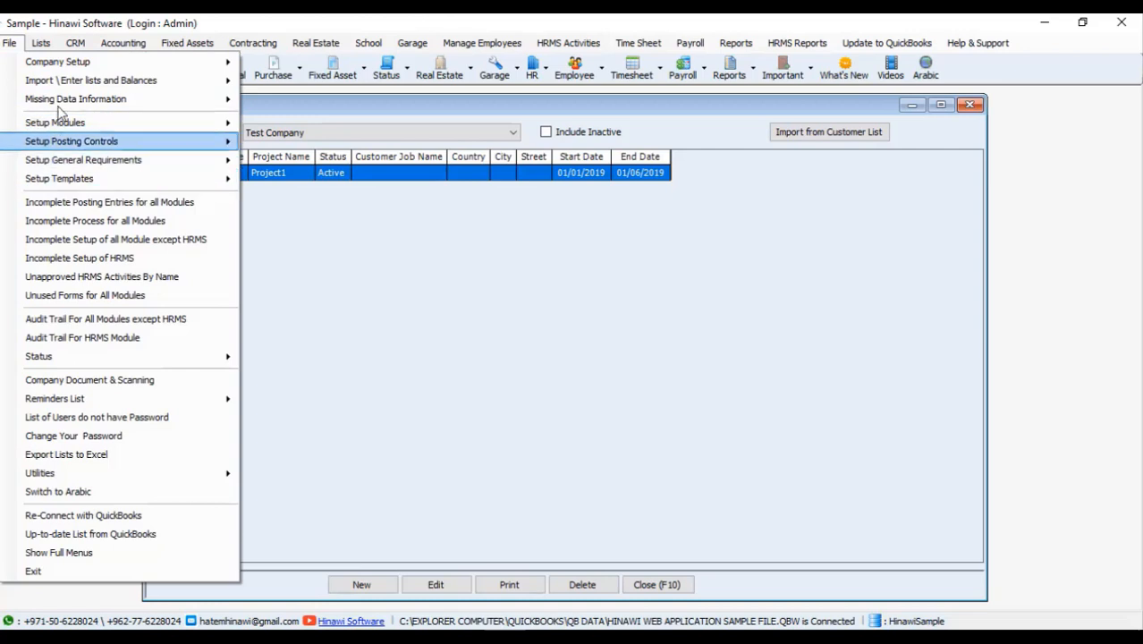
pyautogui.moveTo(62, 126)
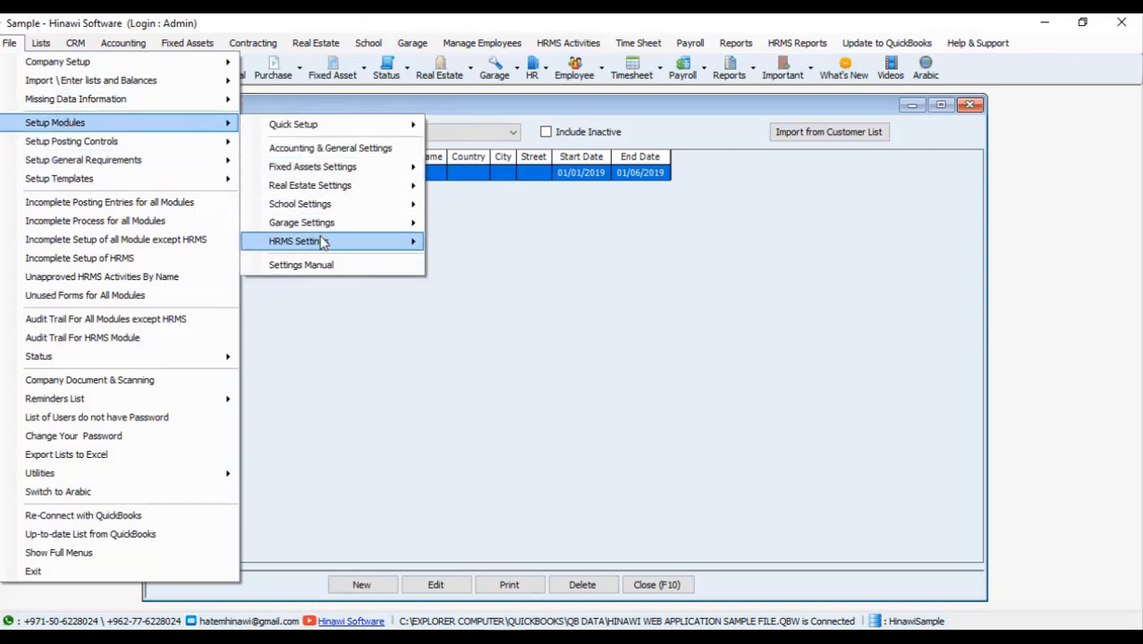
pyautogui.moveTo(322, 240)
pyautogui.click(508, 242)
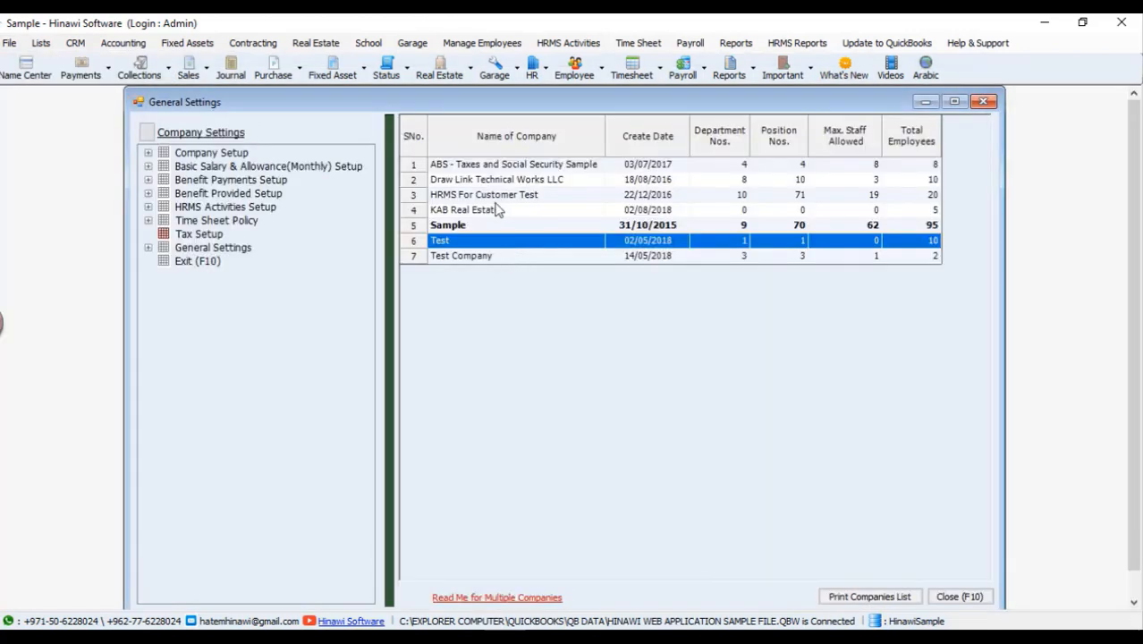
pyautogui.click(469, 257)
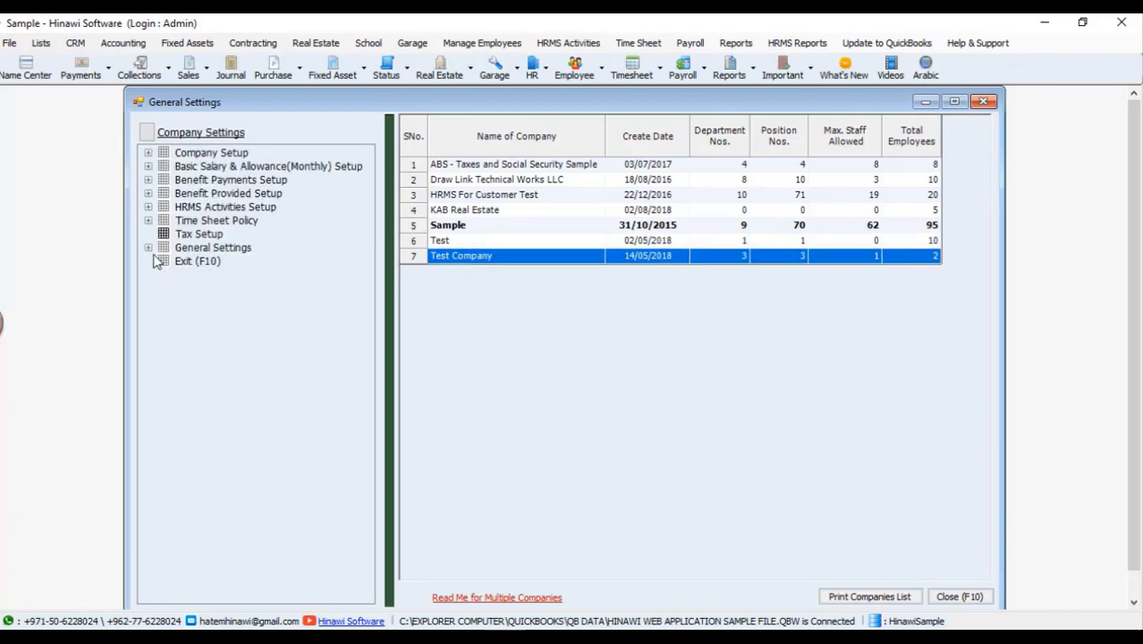
pyautogui.click(149, 220)
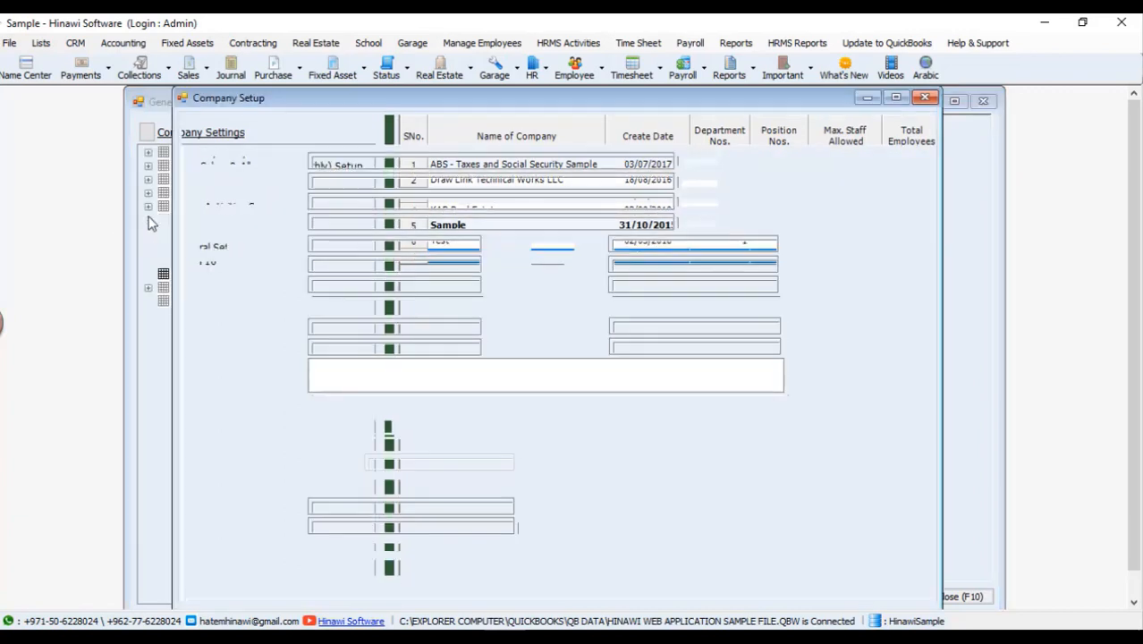
pyautogui.click(930, 97)
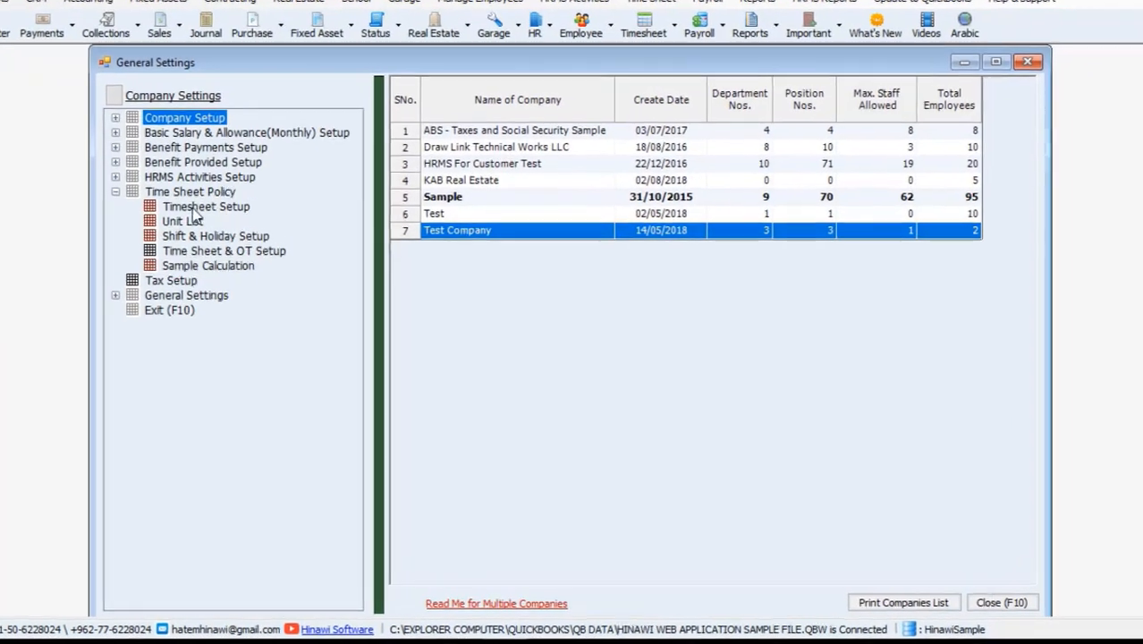
# Step: Review Test Company's Timesheet Setup and Unit List, closing each without changes
pyautogui.click(183, 194)
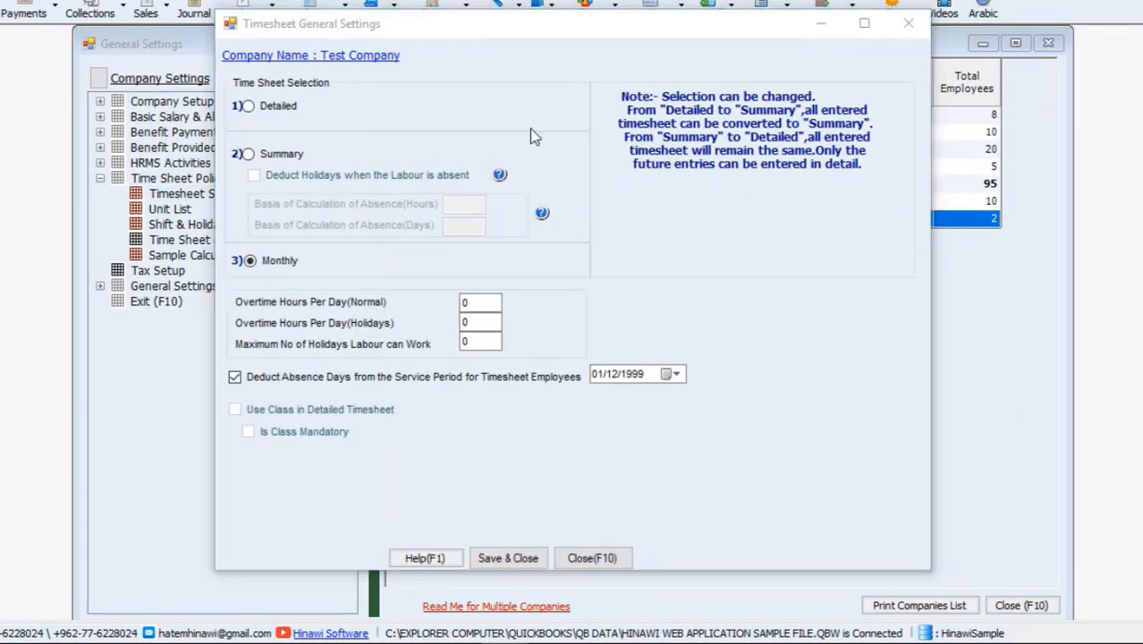
pyautogui.click(908, 24)
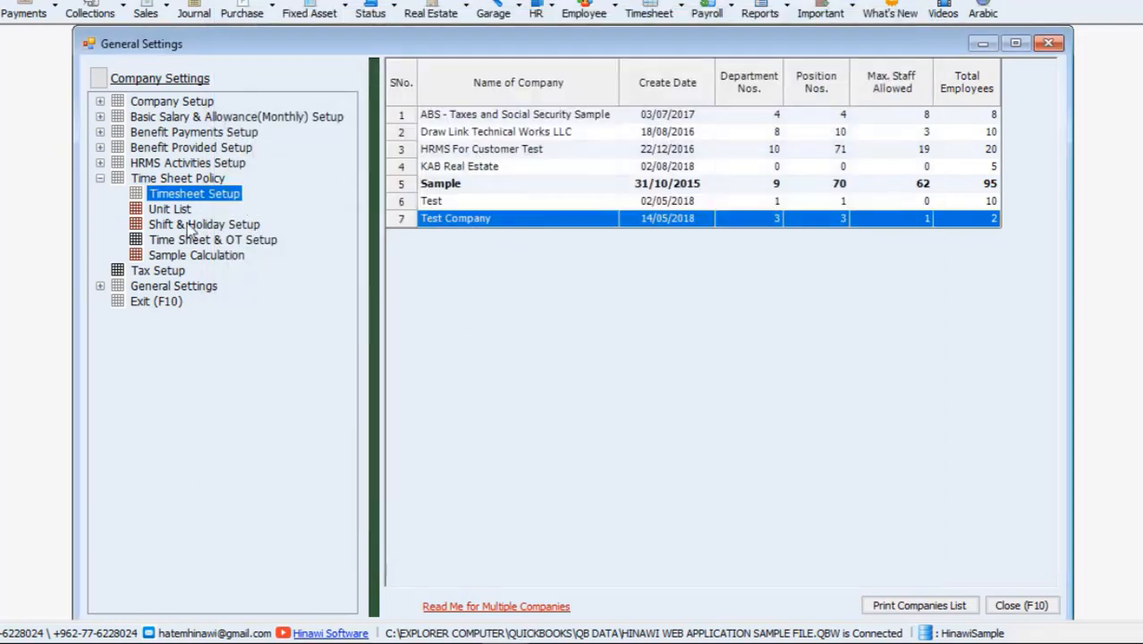
pyautogui.click(162, 209)
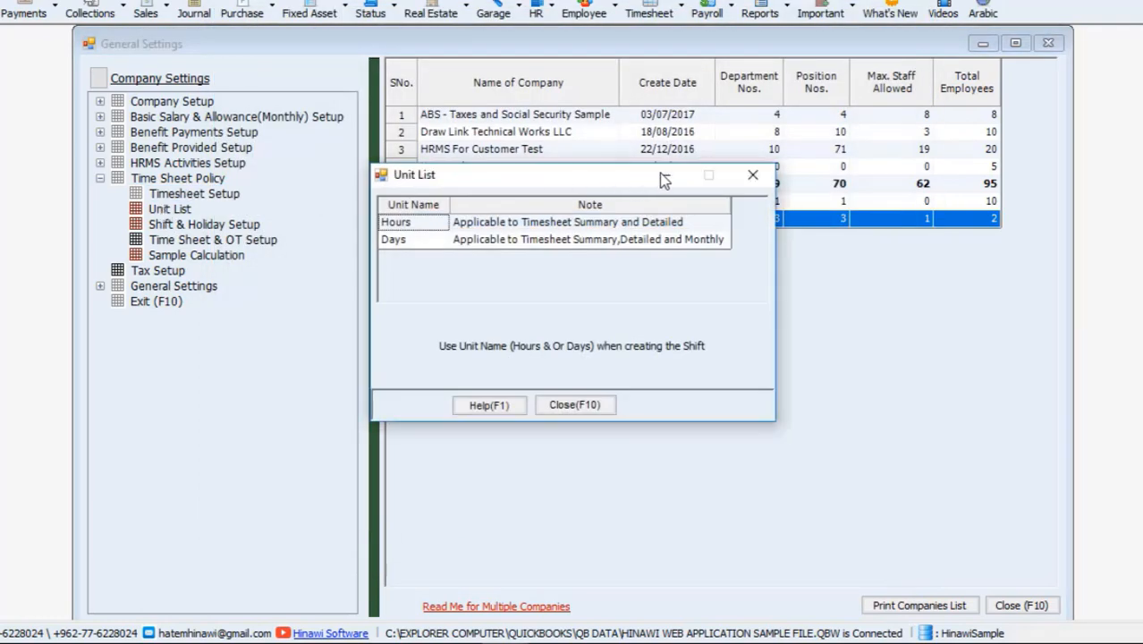
pyautogui.click(754, 177)
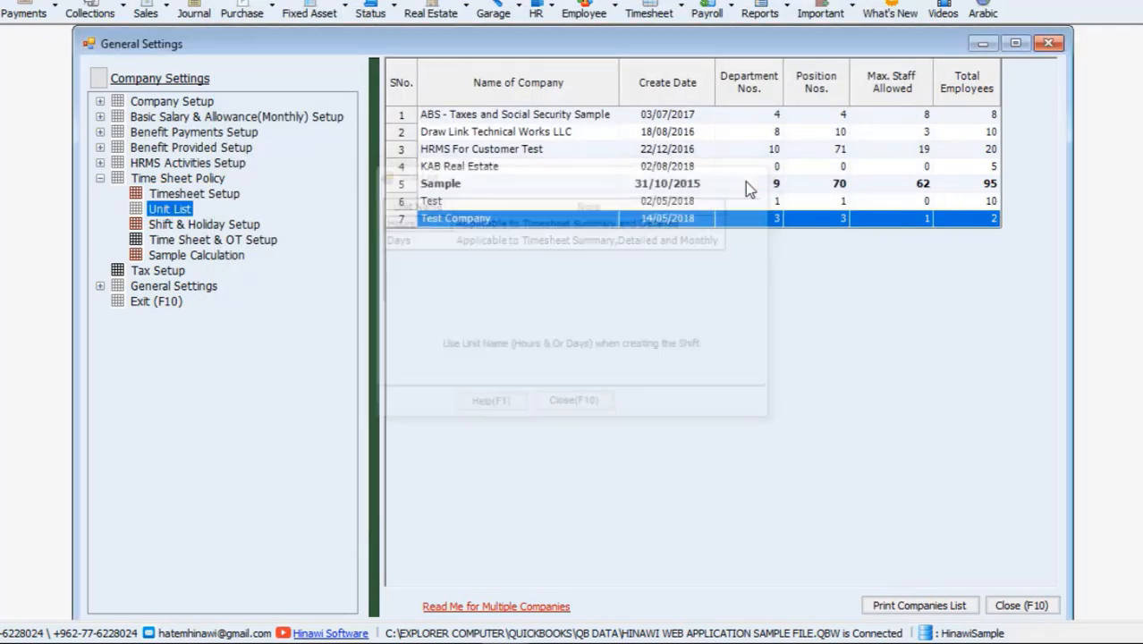
# Step: Review the created shifts in Shift & Holiday Setup, and return to the Projects List
pyautogui.click(251, 225)
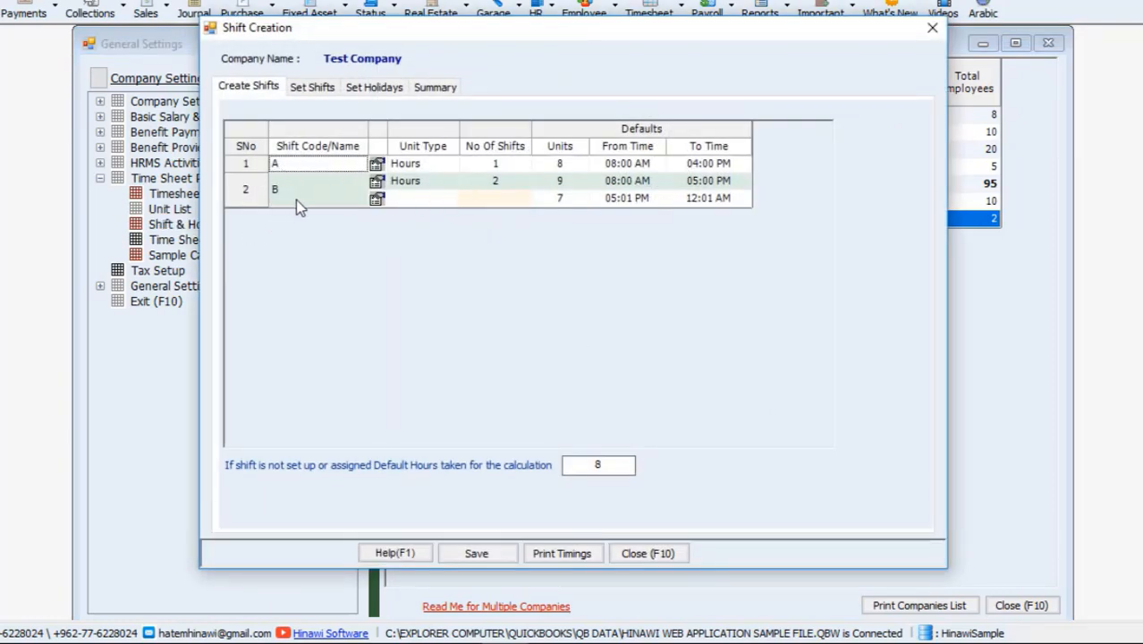
pyautogui.click(932, 27)
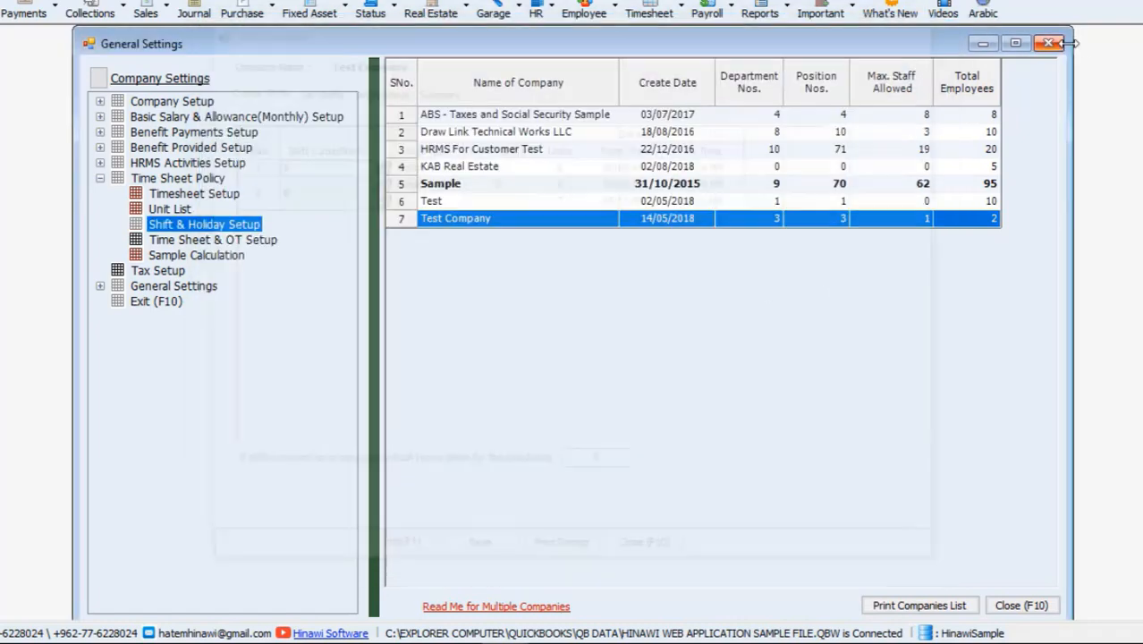
pyautogui.click(1050, 46)
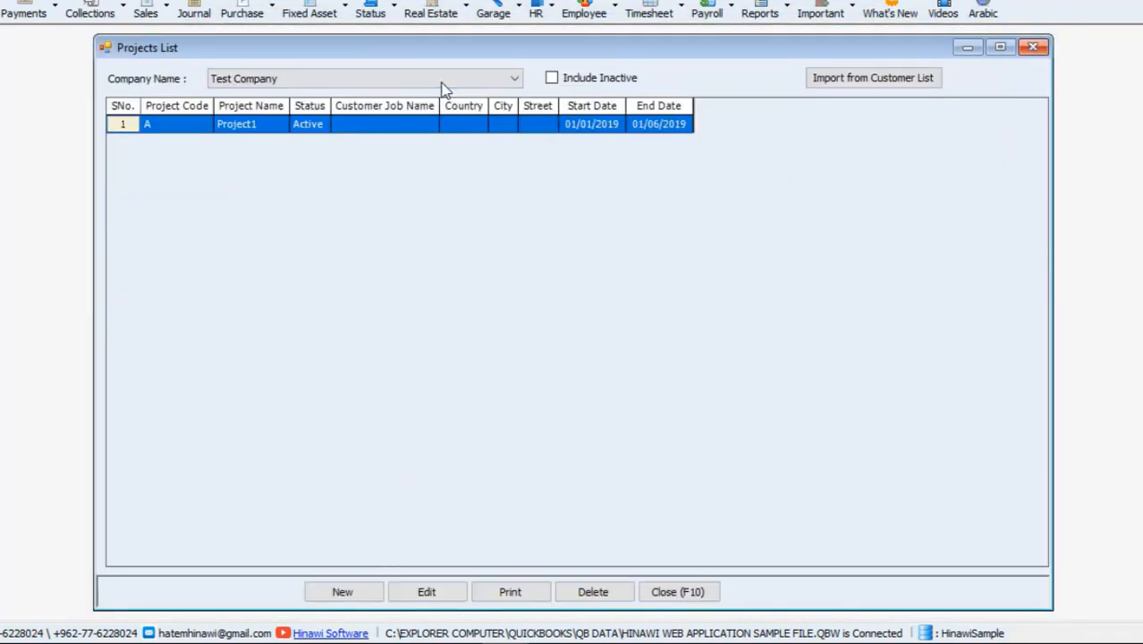
# Step: Check the option for including inactive projects, examine Project1's details and code, and close them without changes
pyautogui.click(552, 79)
pyautogui.click(551, 79)
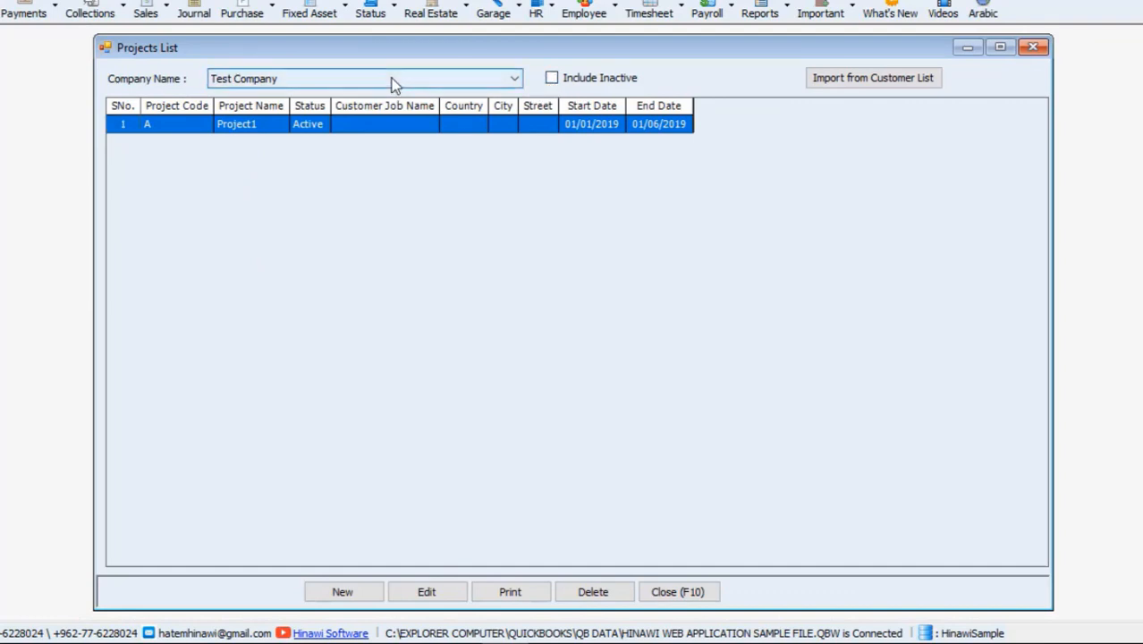
pyautogui.click(163, 125)
pyautogui.doubleClick(240, 125)
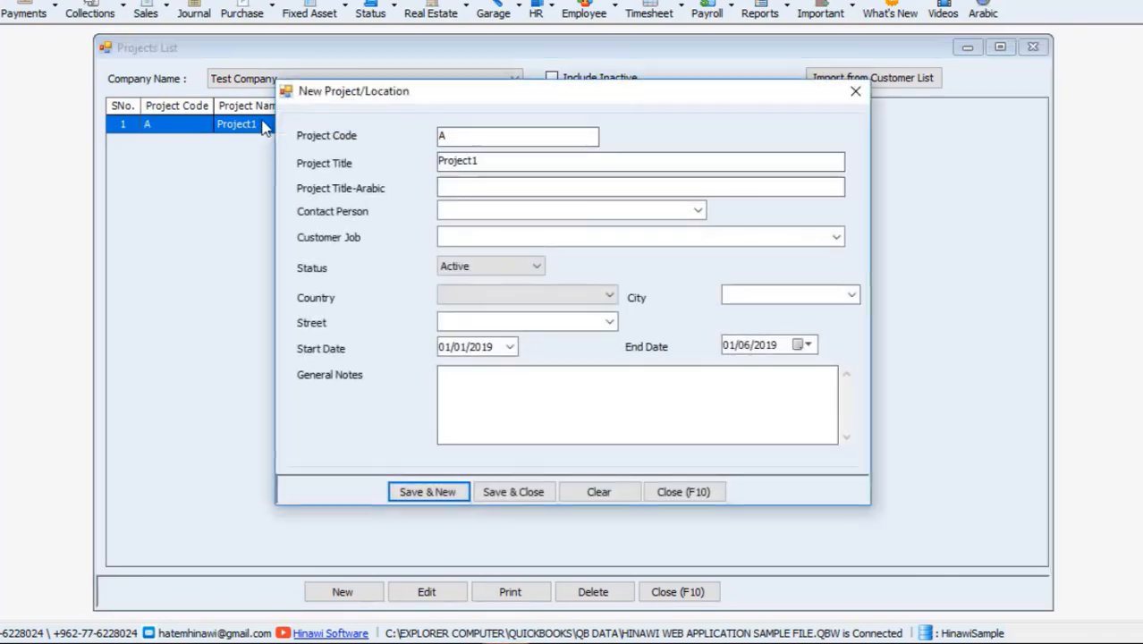
pyautogui.moveTo(530, 136); pyautogui.dragTo(425, 132)
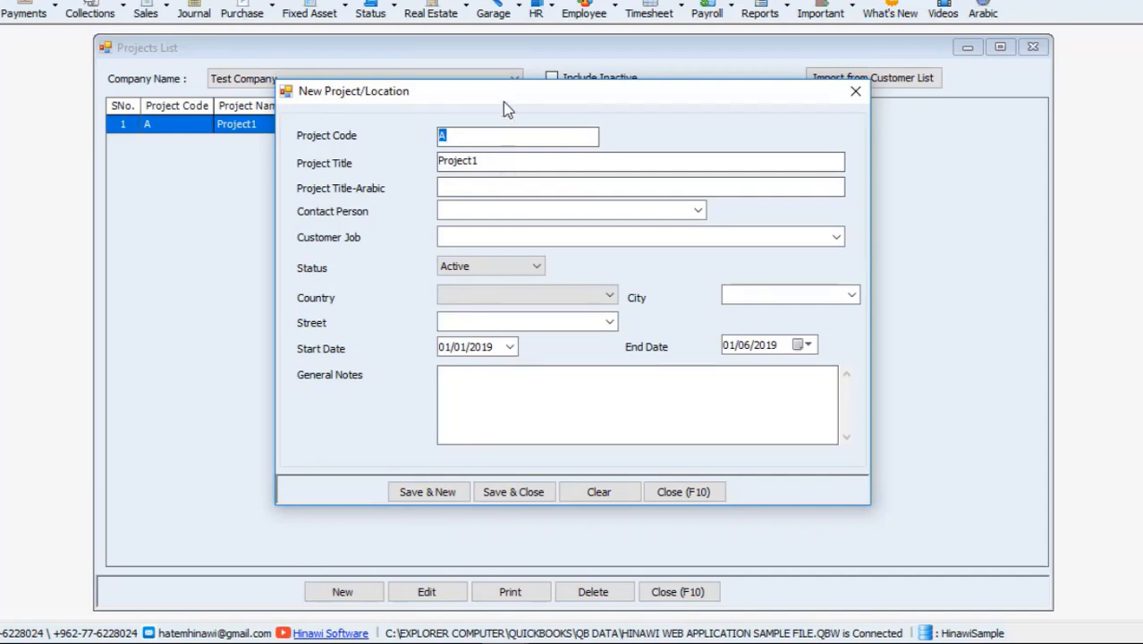
pyautogui.moveTo(505, 103); pyautogui.dragTo(623, 116)
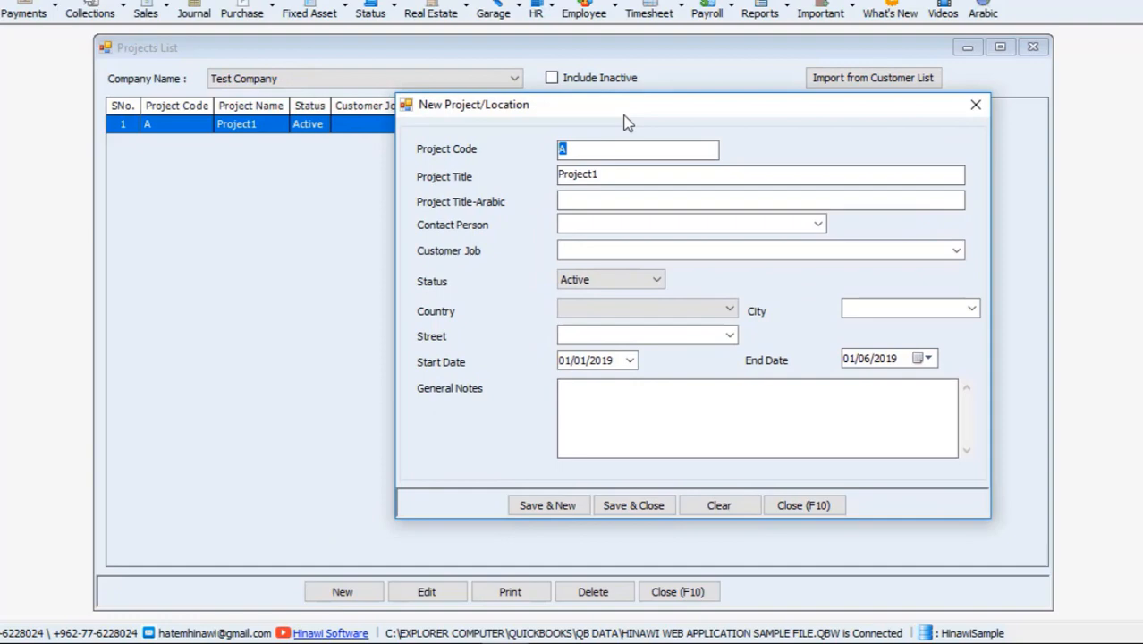
pyautogui.click(975, 104)
# Step: Start a new project for Test Company with code New Project, title Test and status Active
pyautogui.click(341, 592)
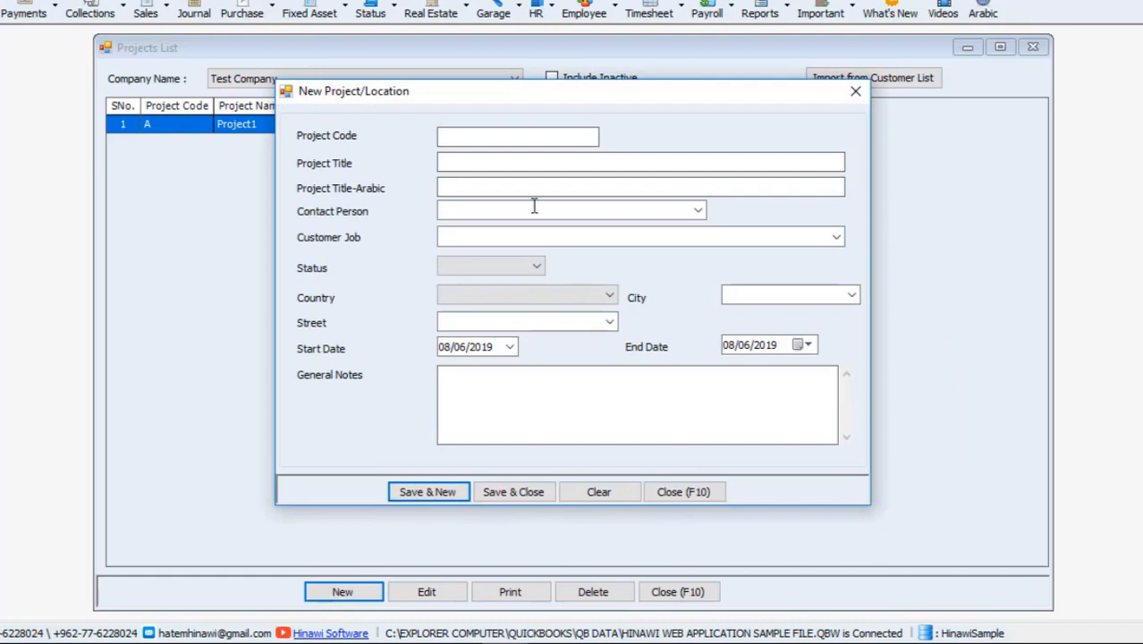
pyautogui.click(503, 138)
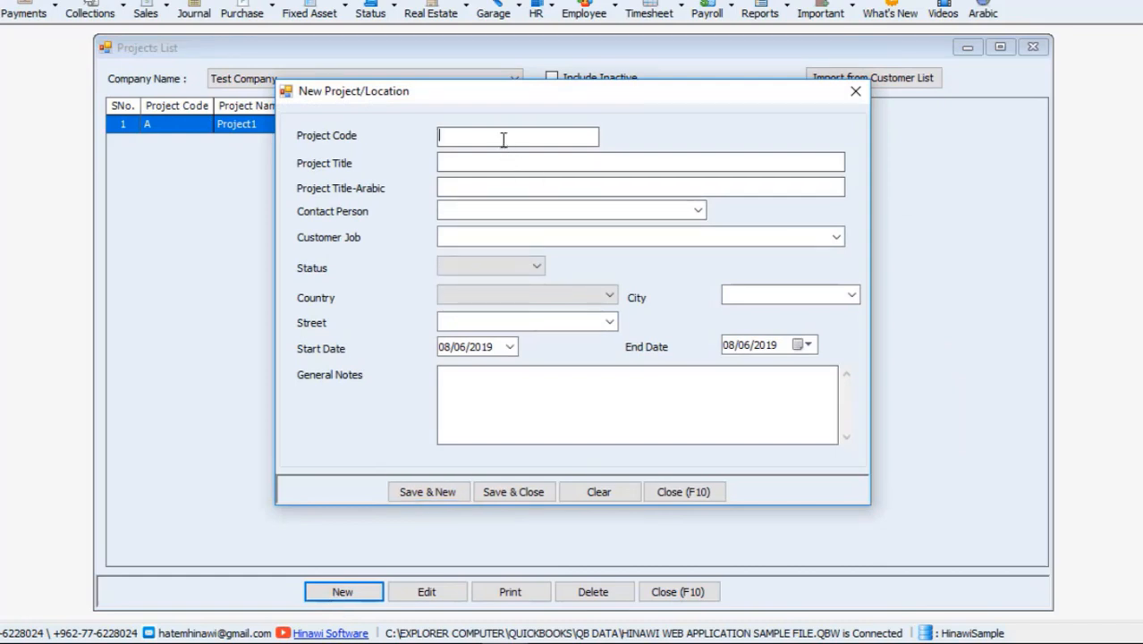
pyautogui.write('New Project')
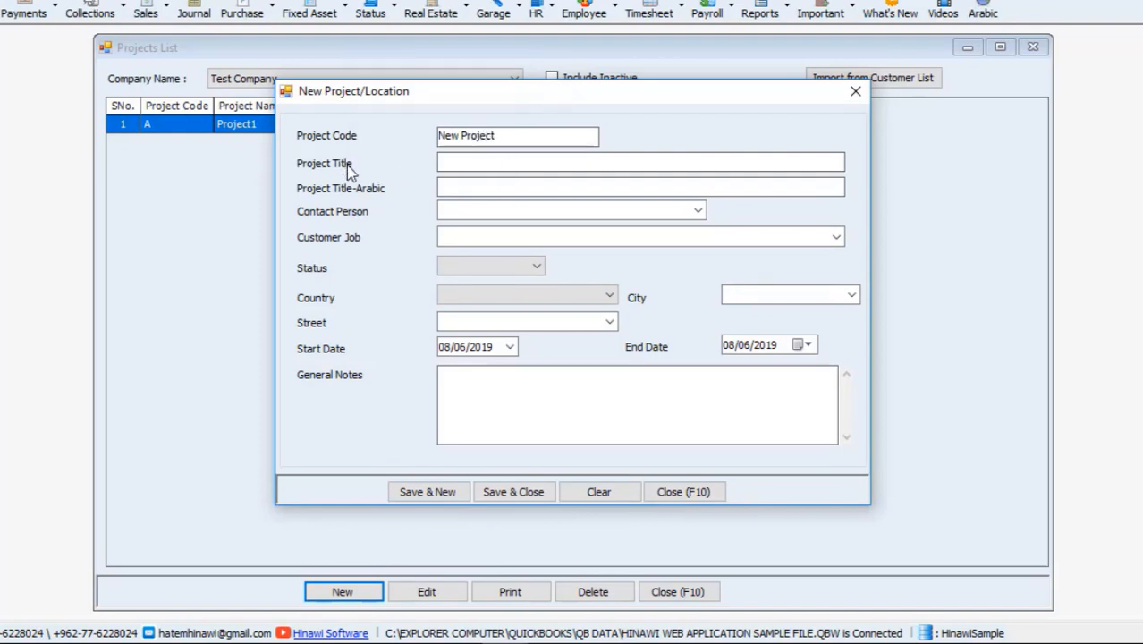
pyautogui.click(491, 262)
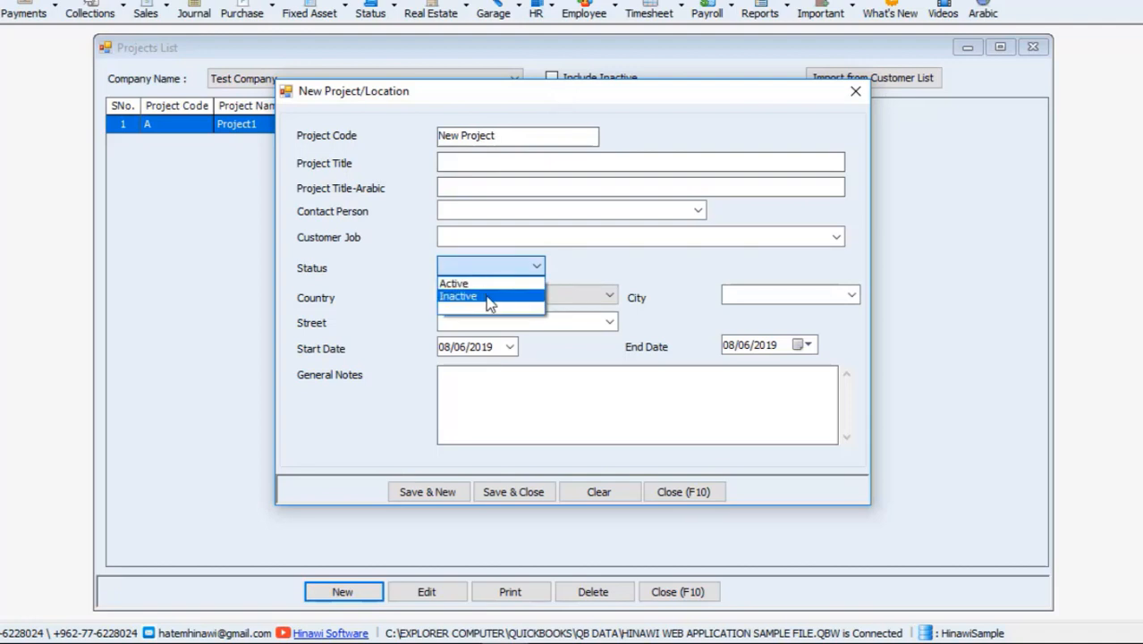
pyautogui.click(484, 284)
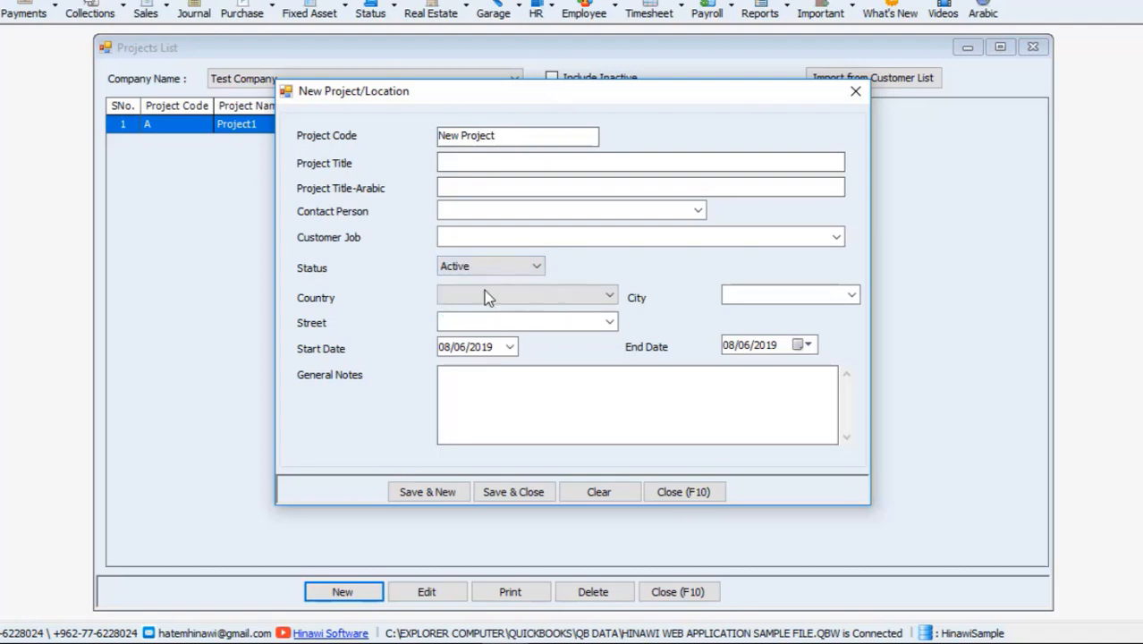
pyautogui.click(465, 166)
pyautogui.write('Test')
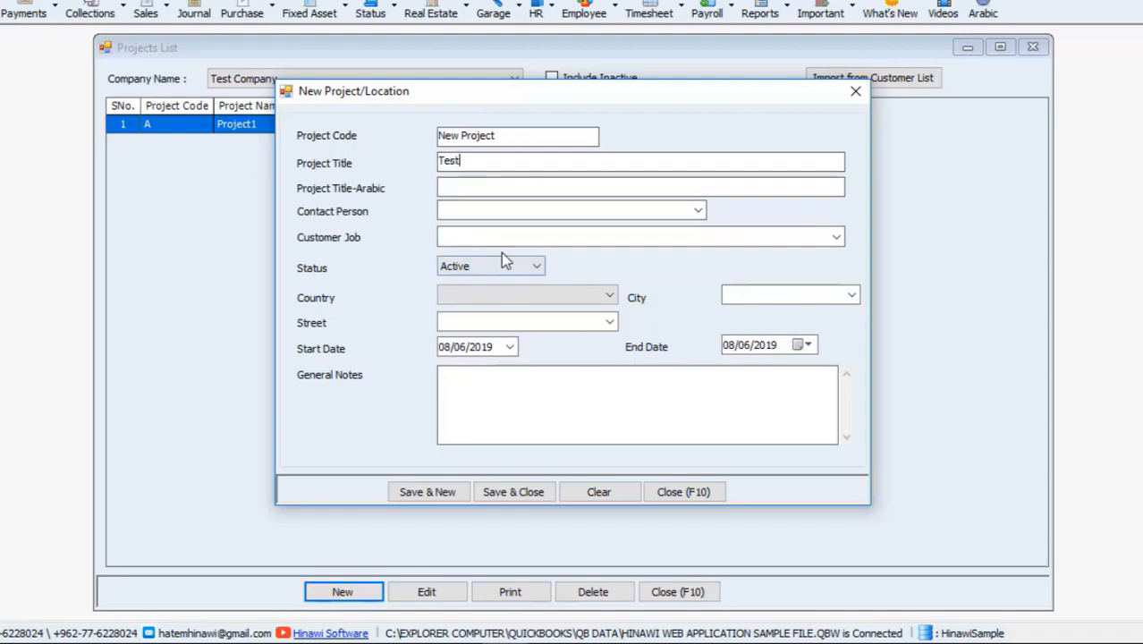
# Step: Set the new project's country to United Arab Emarits and its city to AD
pyautogui.click(500, 298)
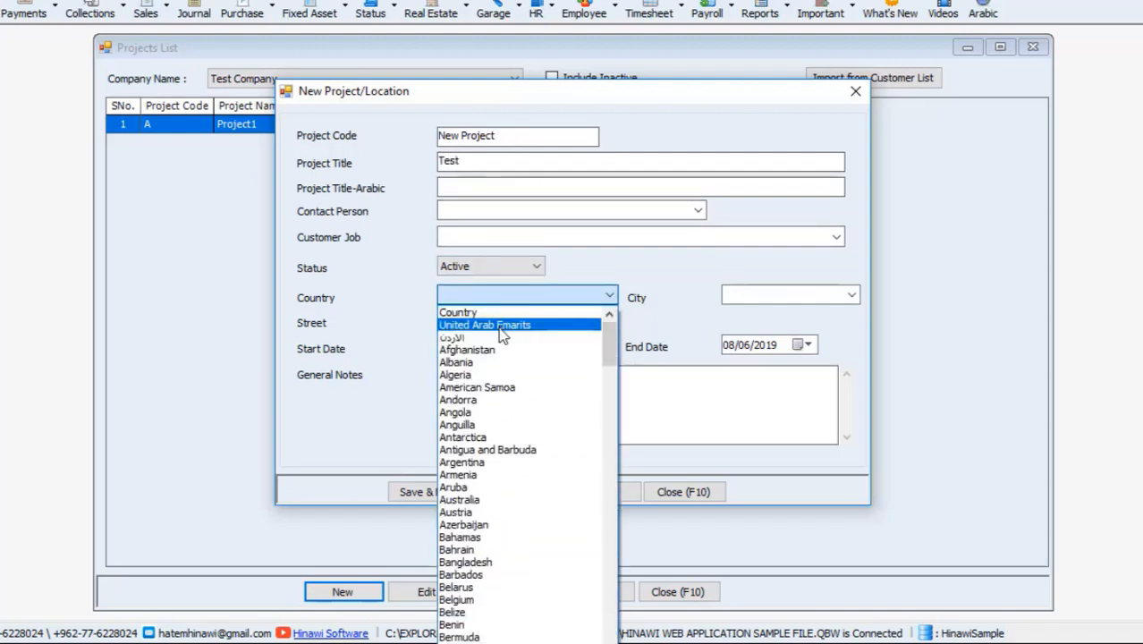
pyautogui.click(529, 324)
pyautogui.click(851, 295)
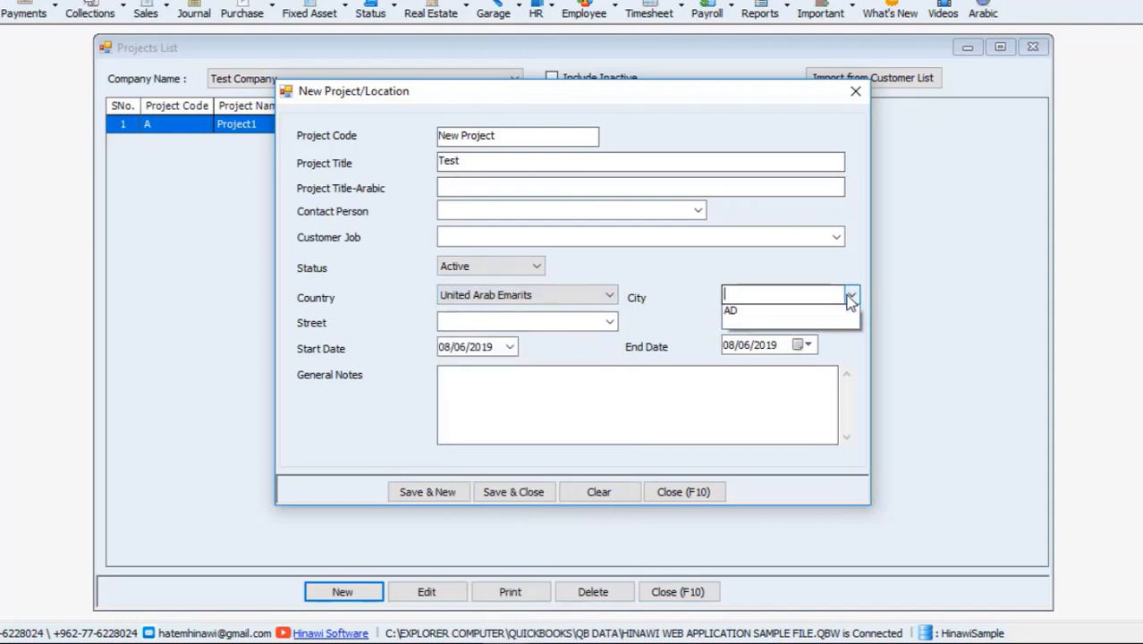
pyautogui.click(841, 315)
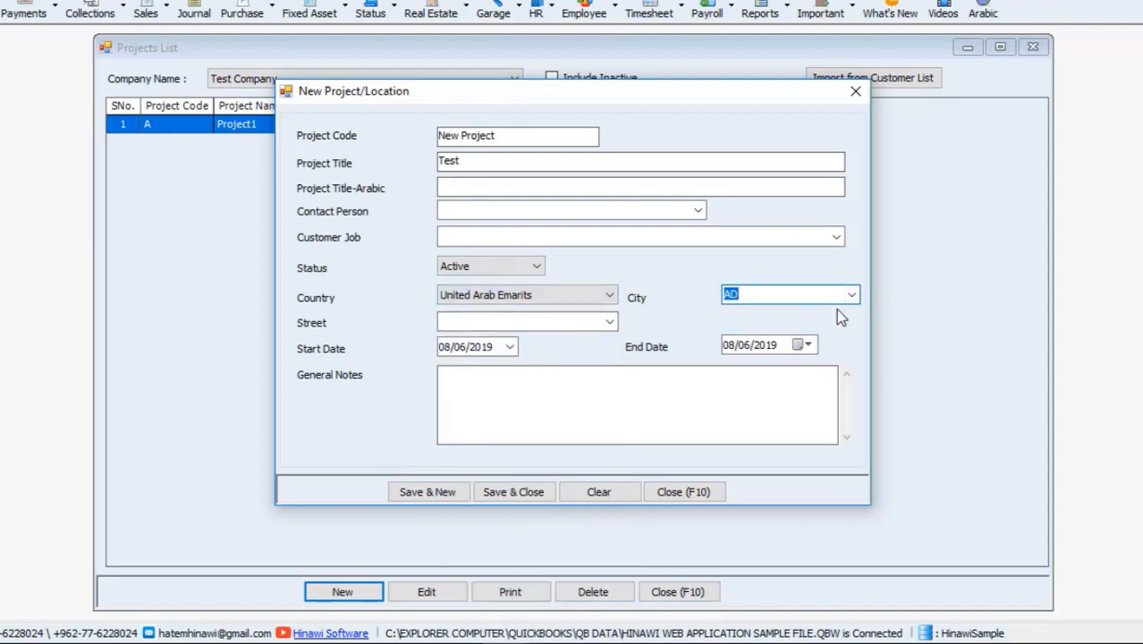
# Step: Look at the form for adding a new city, close it without entries, and save the new project
pyautogui.press('F2')
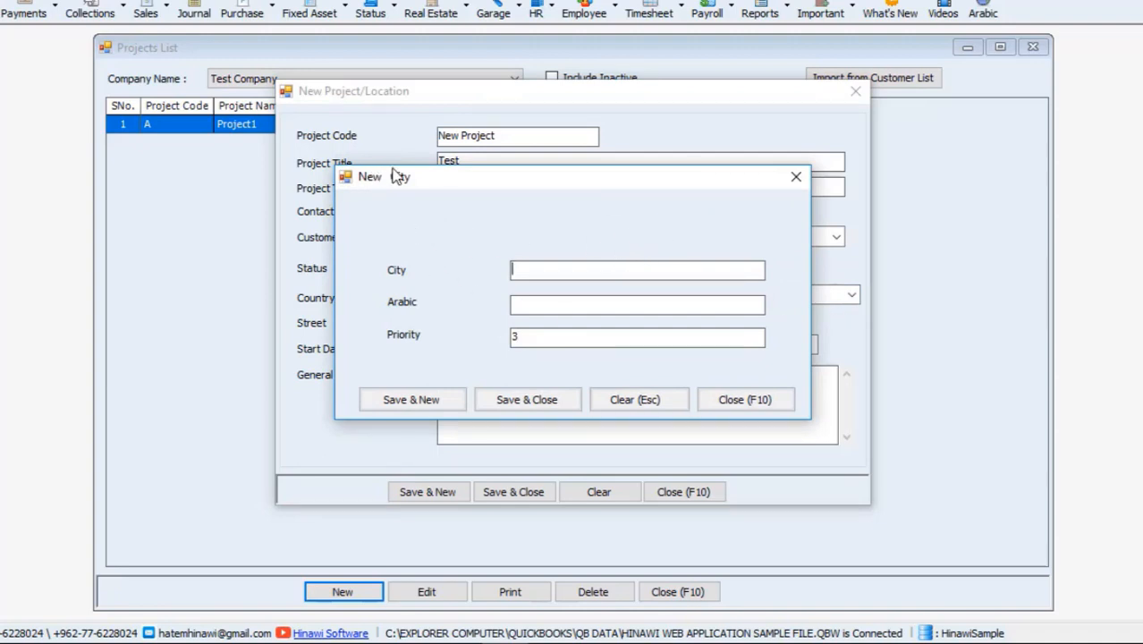
pyautogui.click(795, 178)
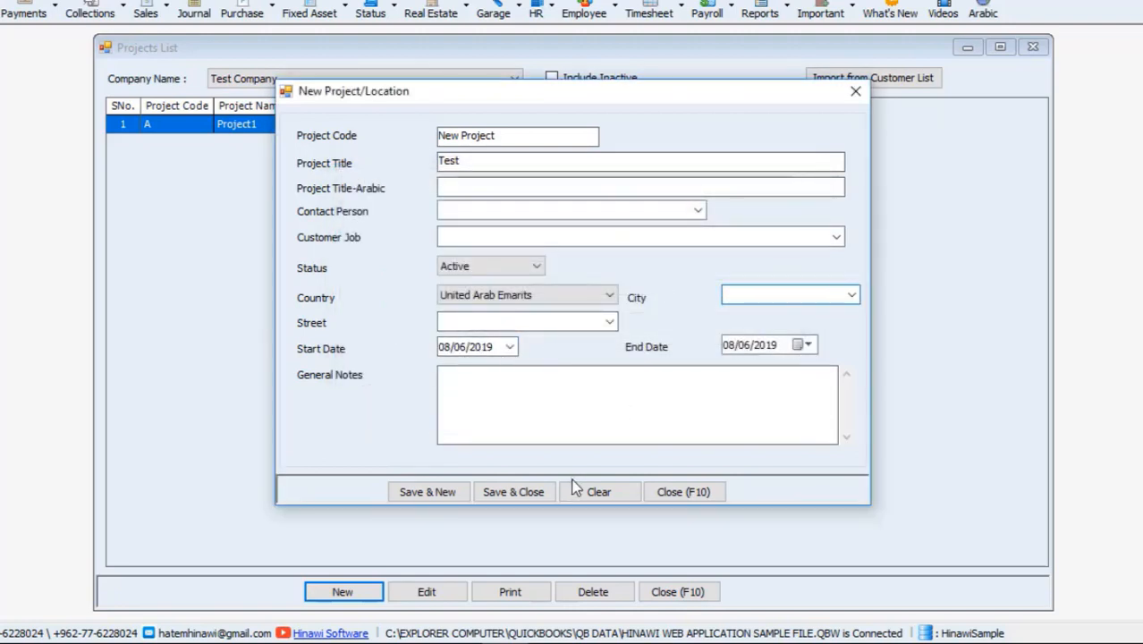
pyautogui.click(512, 492)
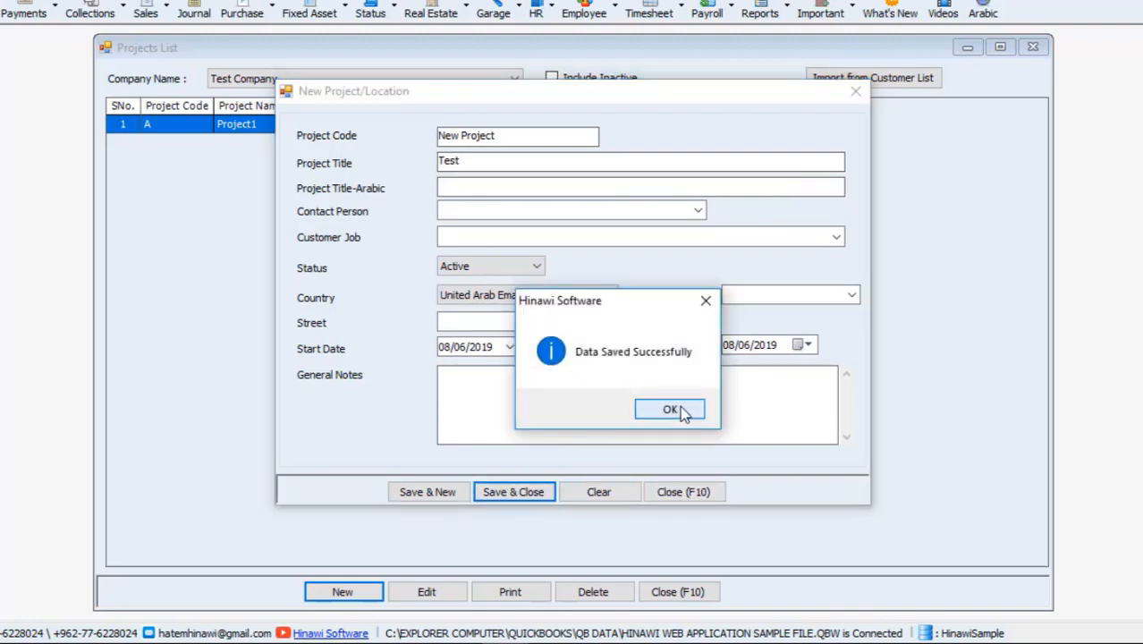
# Step: Finish saving the new project, select it among Test Company's projects, and close the Projects List
pyautogui.click(680, 407)
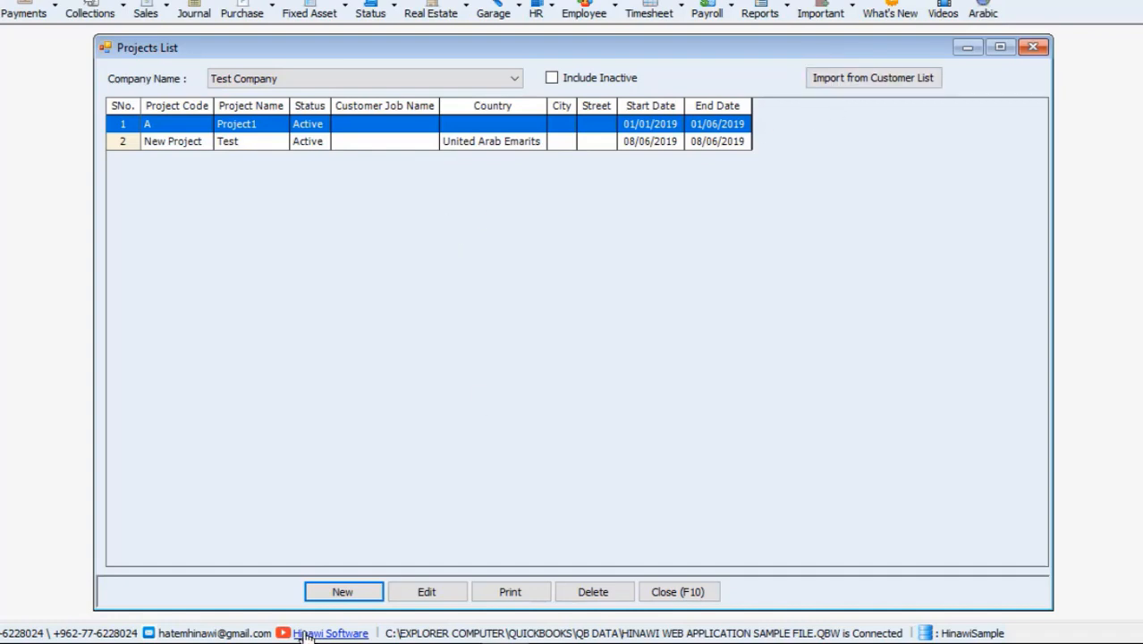
pyautogui.click(193, 146)
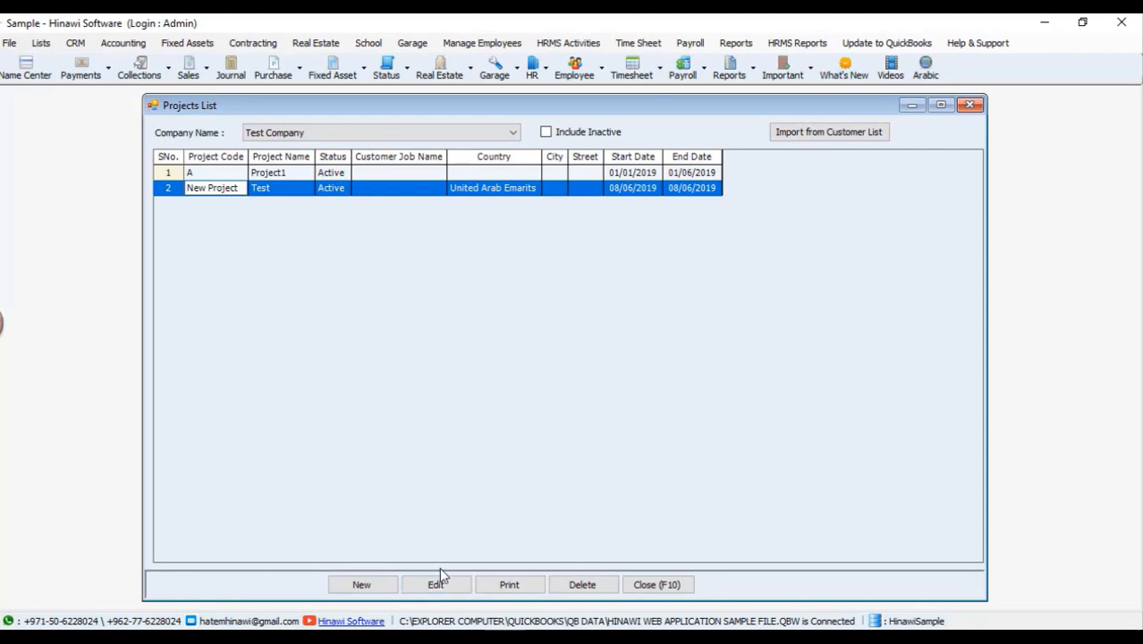
pyautogui.click(969, 105)
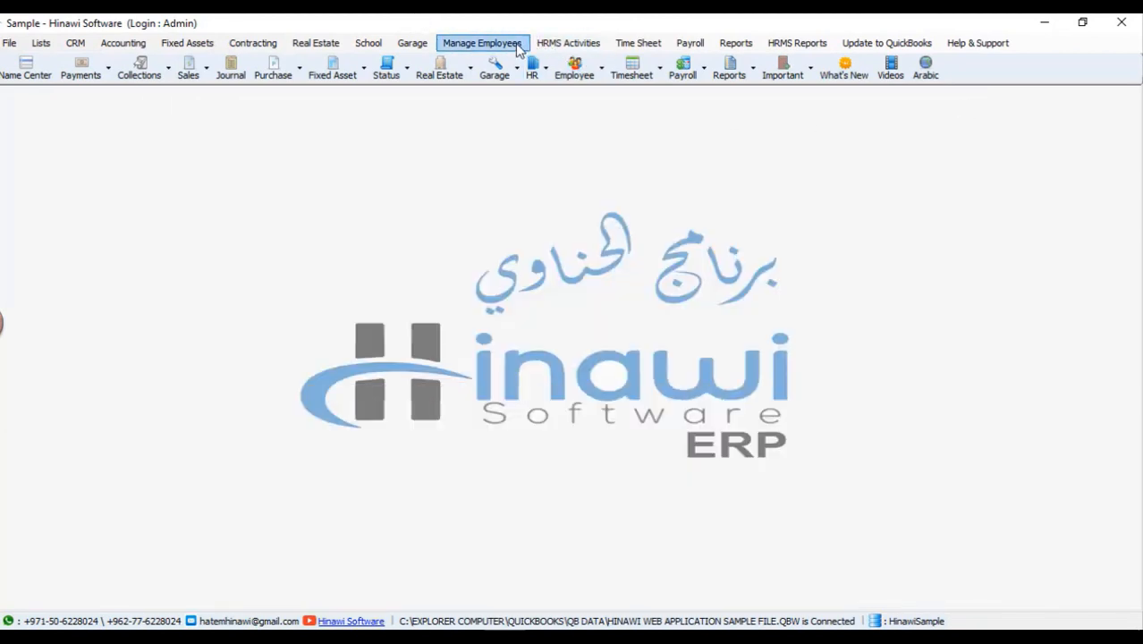
# Step: Open the employee-to-timesheet assignment for Test Company and examine its employees' salary sheet sources and status
pyautogui.click(637, 43)
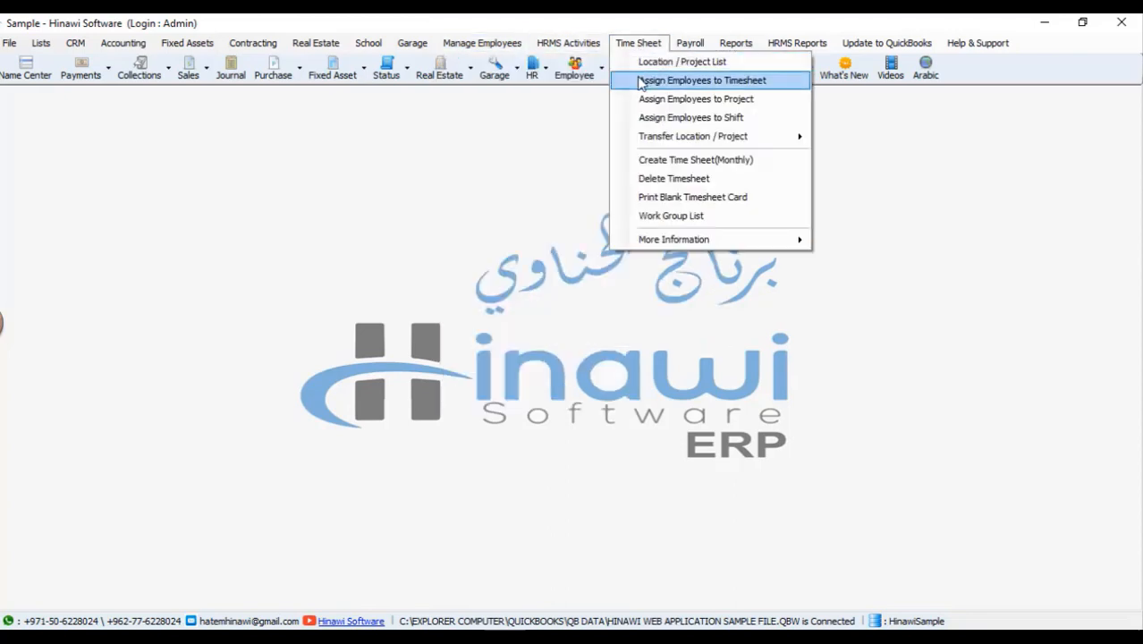
pyautogui.click(641, 83)
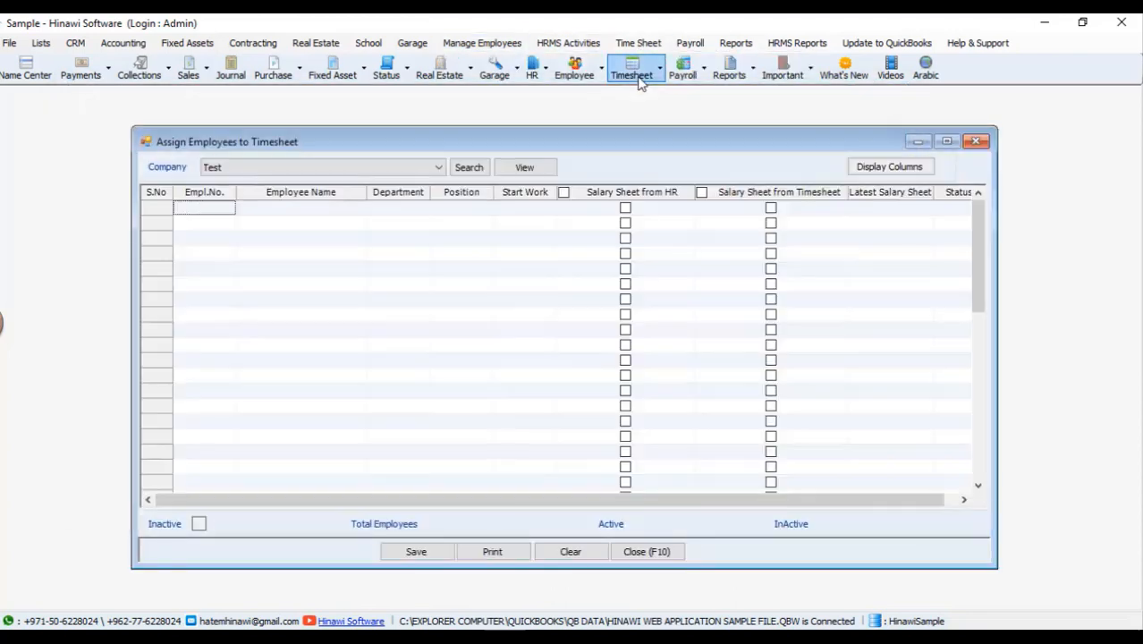
pyautogui.click(393, 166)
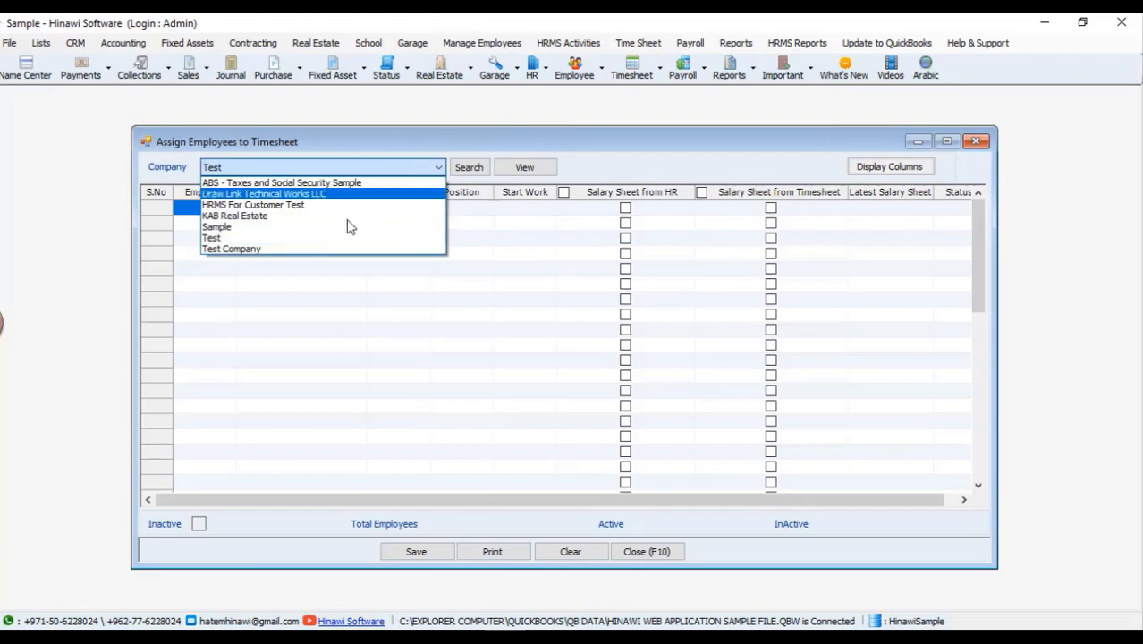
pyautogui.click(308, 251)
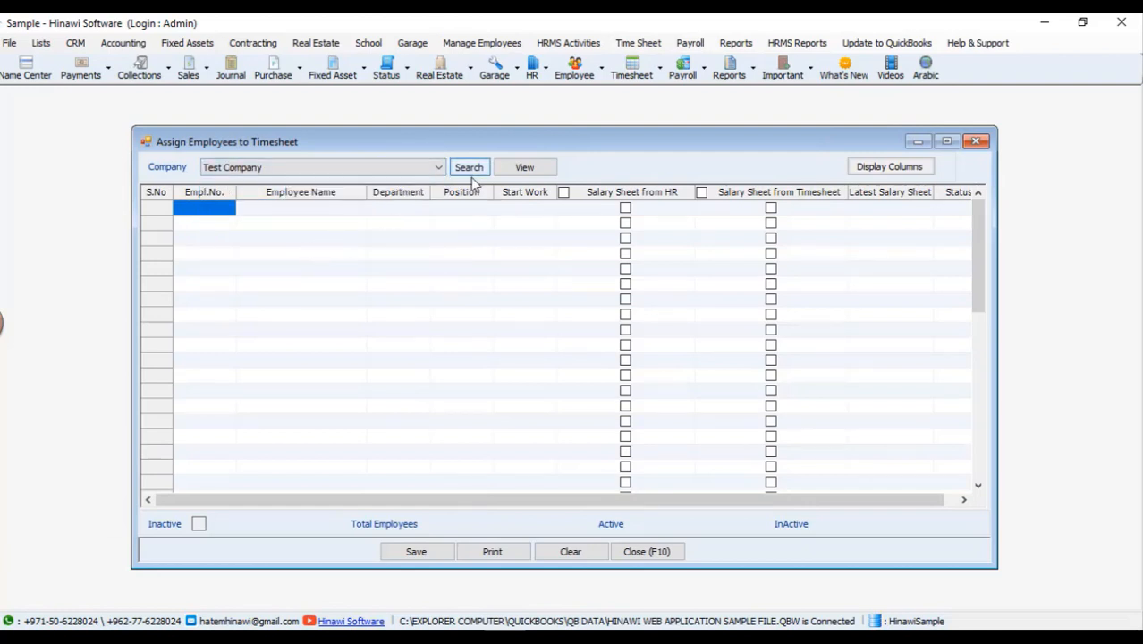
pyautogui.click(531, 172)
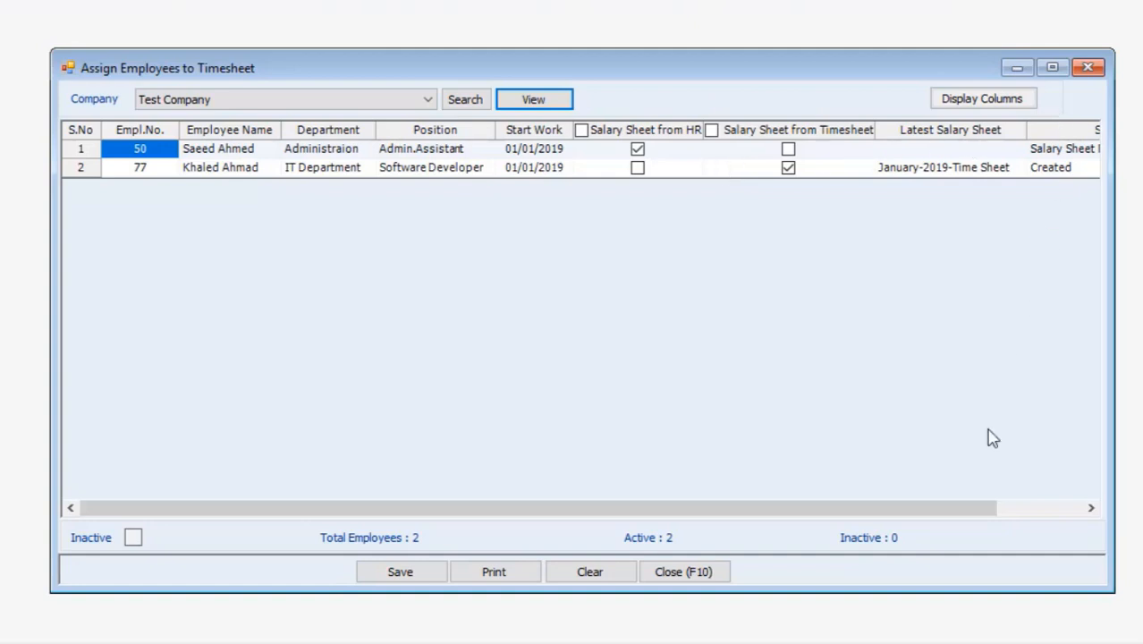
pyautogui.moveTo(970, 507); pyautogui.dragTo(1124, 516)
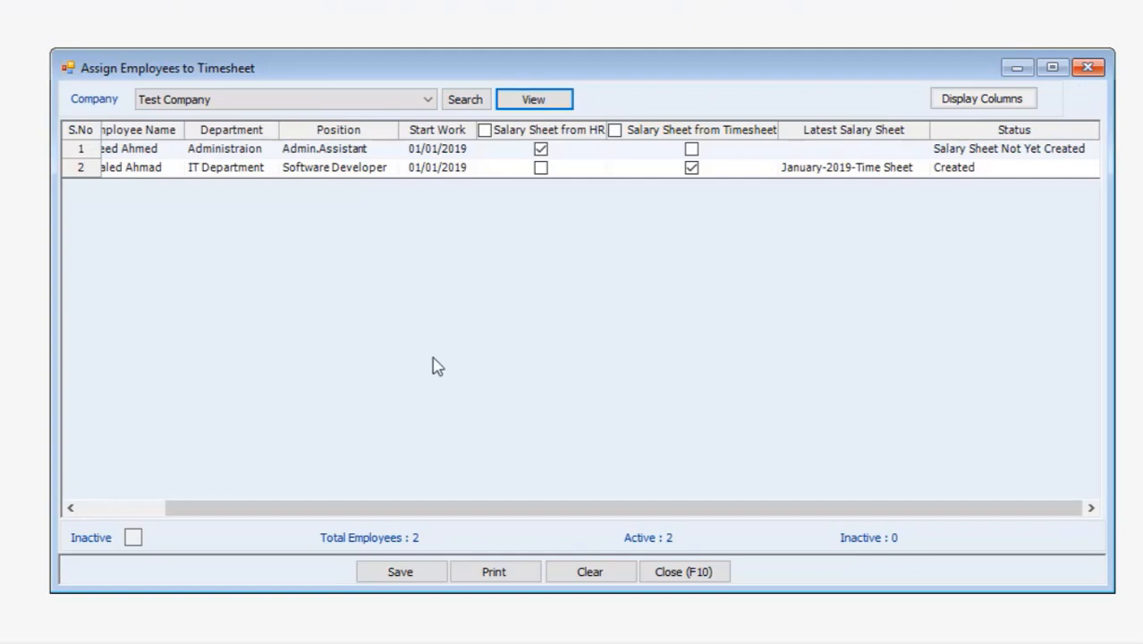
# Step: Try switching the Admin.Assistant's salary sheet source to Timesheet and return it to HR
pyautogui.click(691, 149)
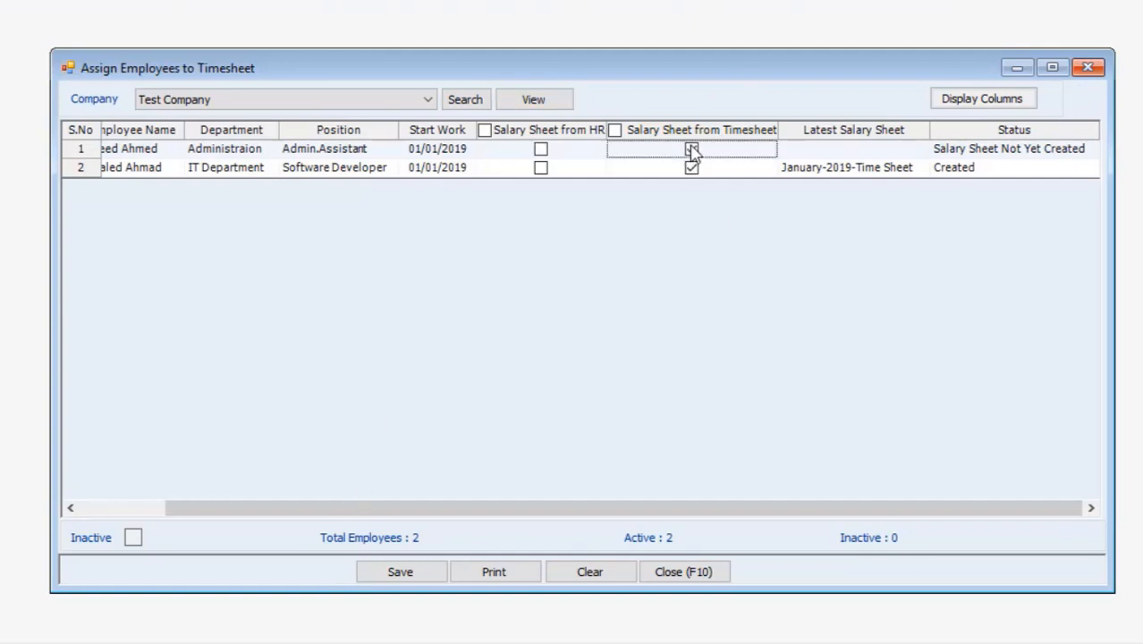
pyautogui.click(547, 150)
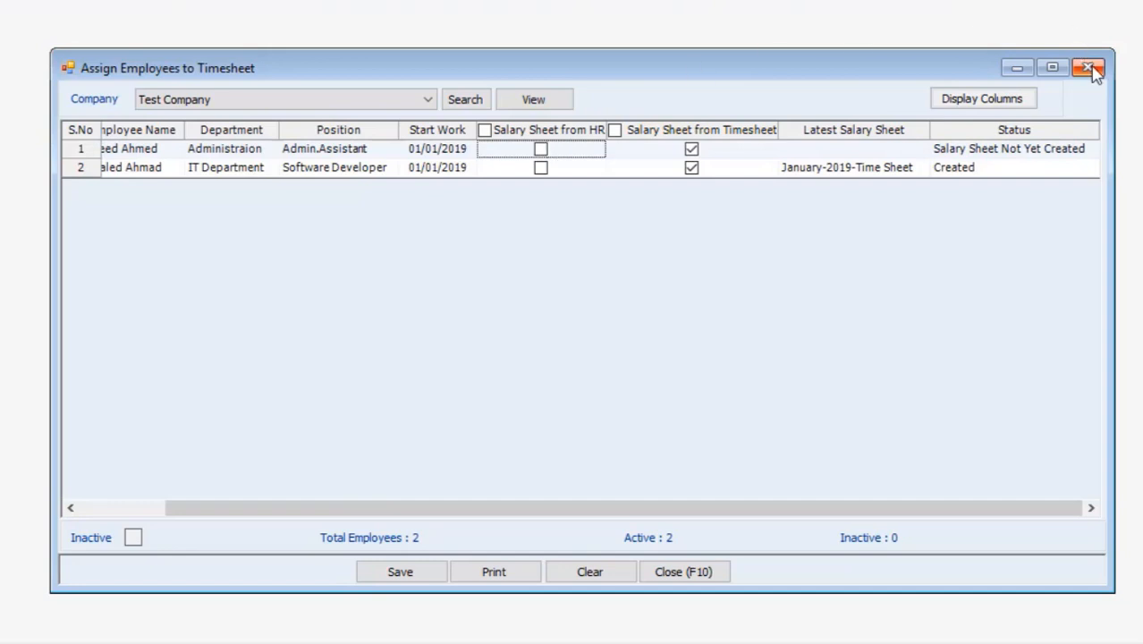
pyautogui.click(540, 149)
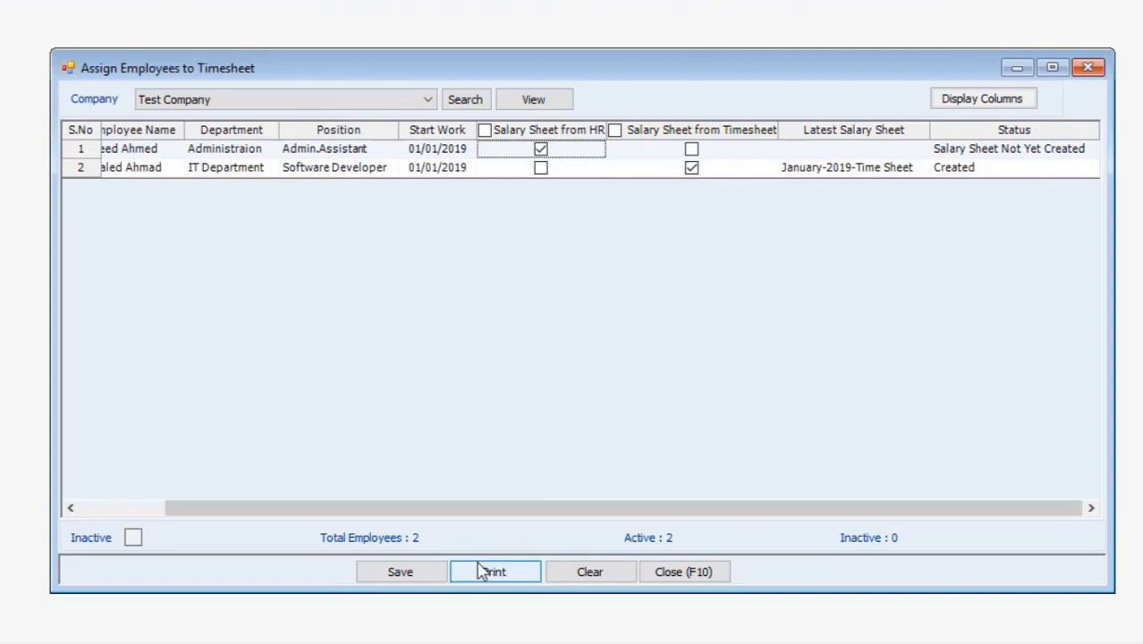
# Step: Save the timesheet assignments without clearing the form, and close the assignment window
pyautogui.moveTo(462, 509); pyautogui.dragTo(324, 506)
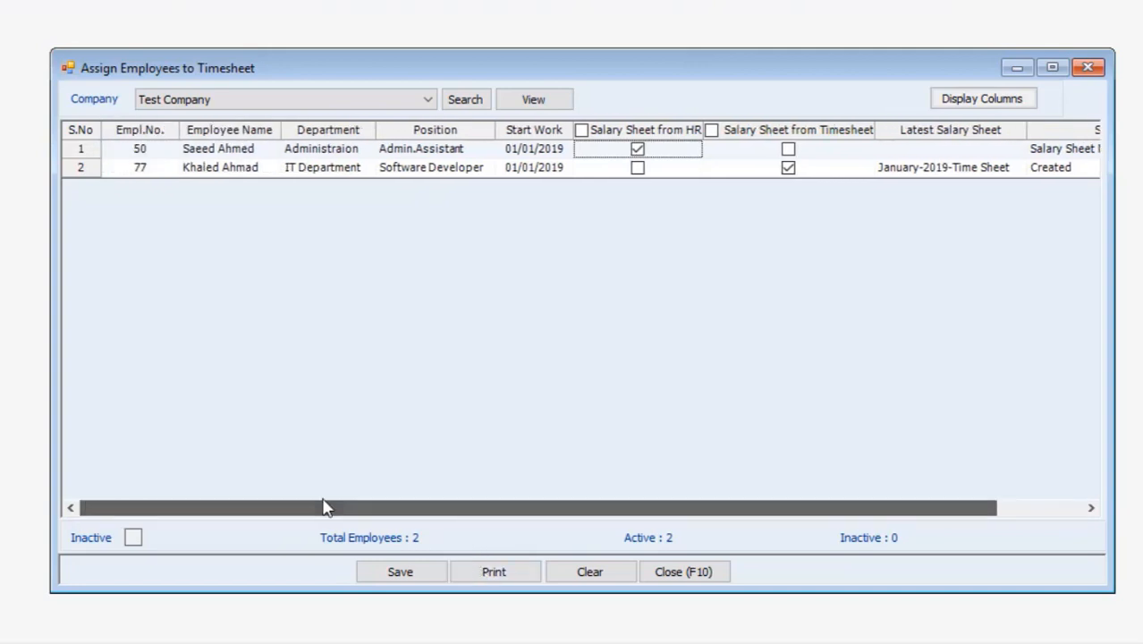
pyautogui.click(390, 574)
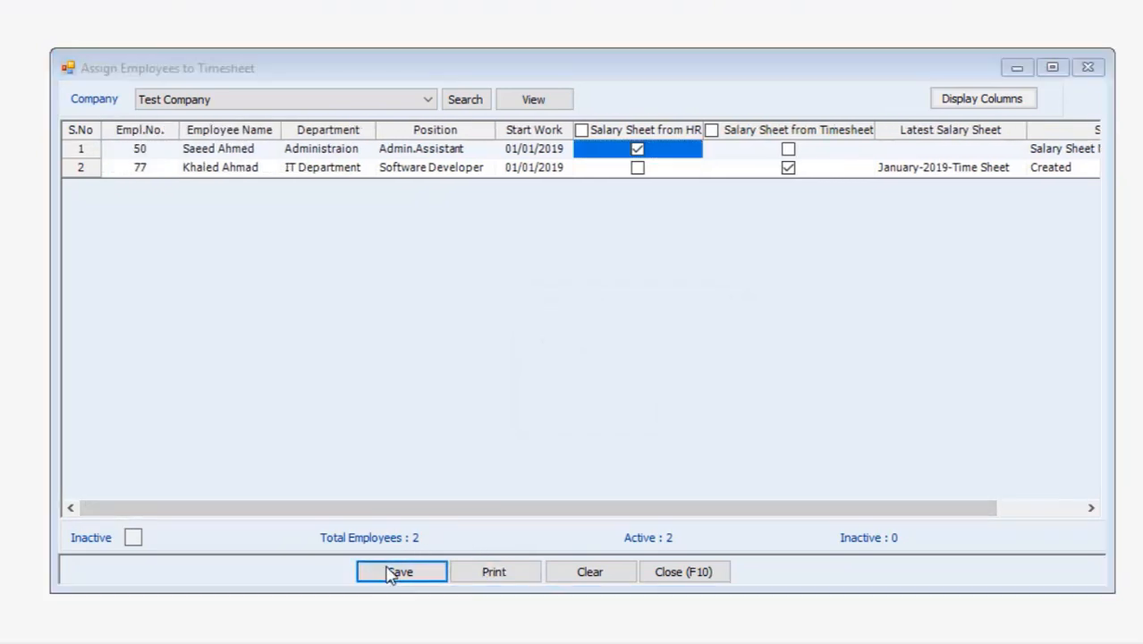
pyautogui.click(697, 417)
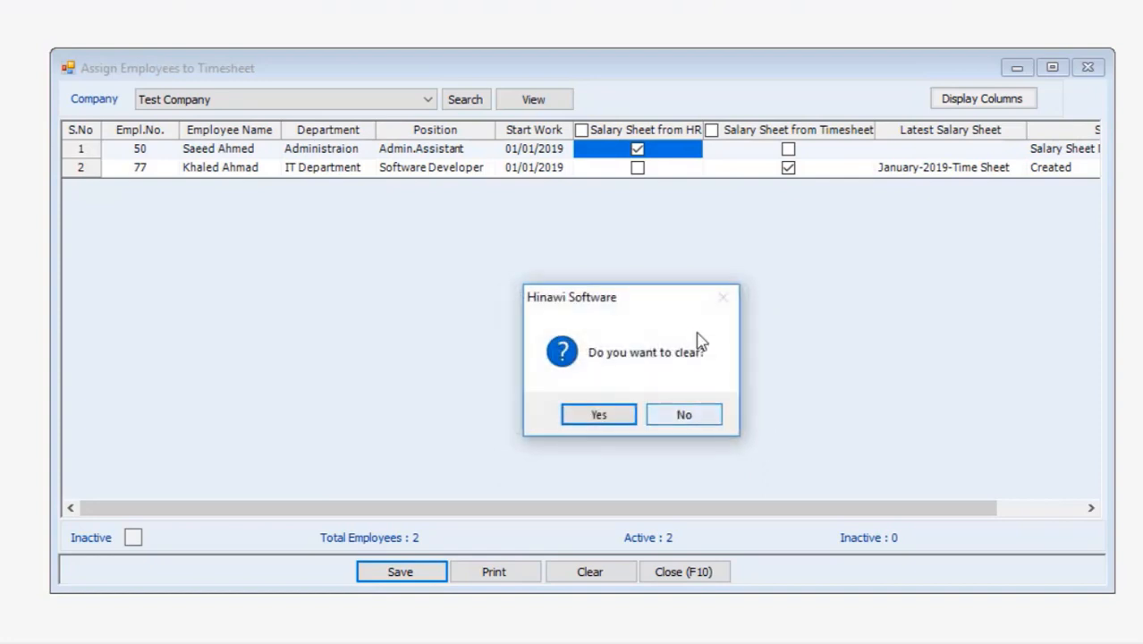
pyautogui.click(694, 424)
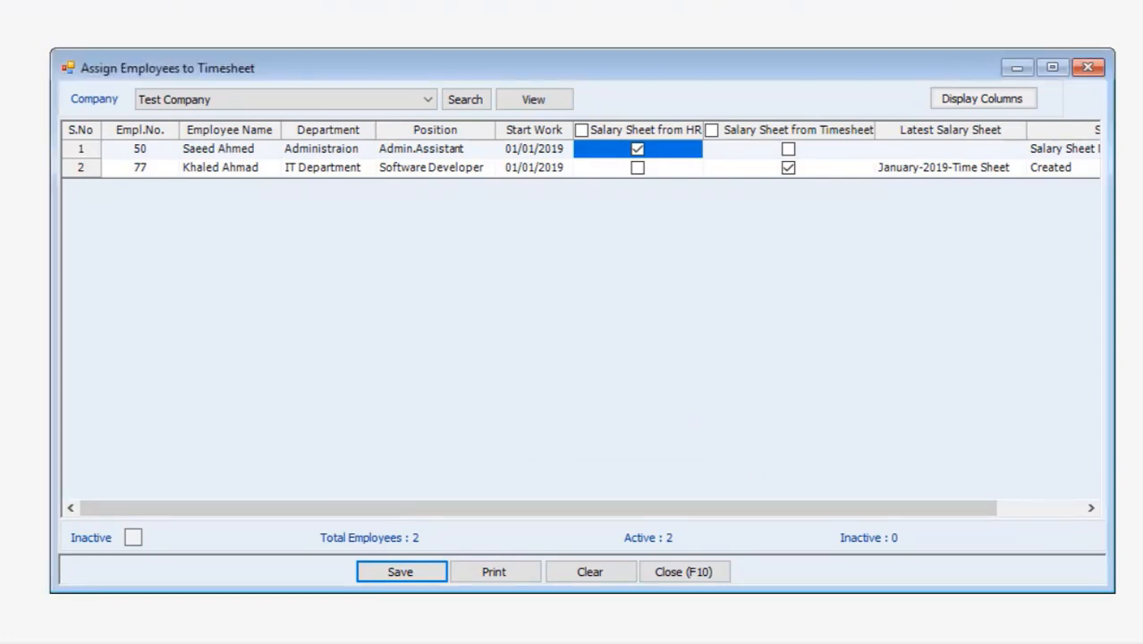
pyautogui.click(1088, 70)
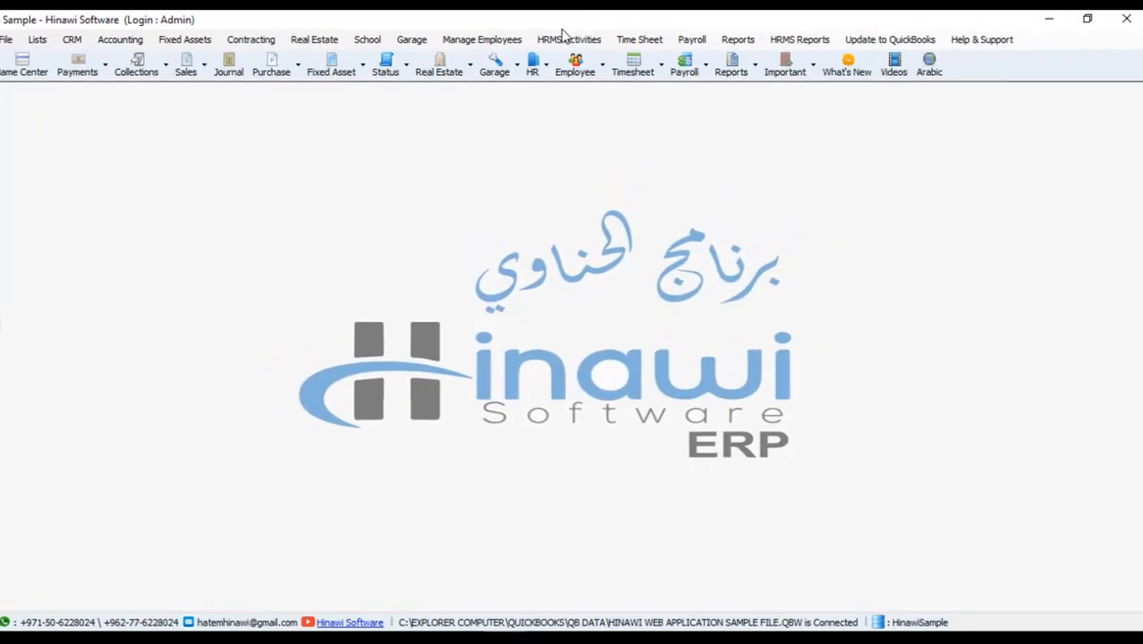
# Step: Open the assignment of employees to projects and choose Test Company
pyautogui.click(647, 1)
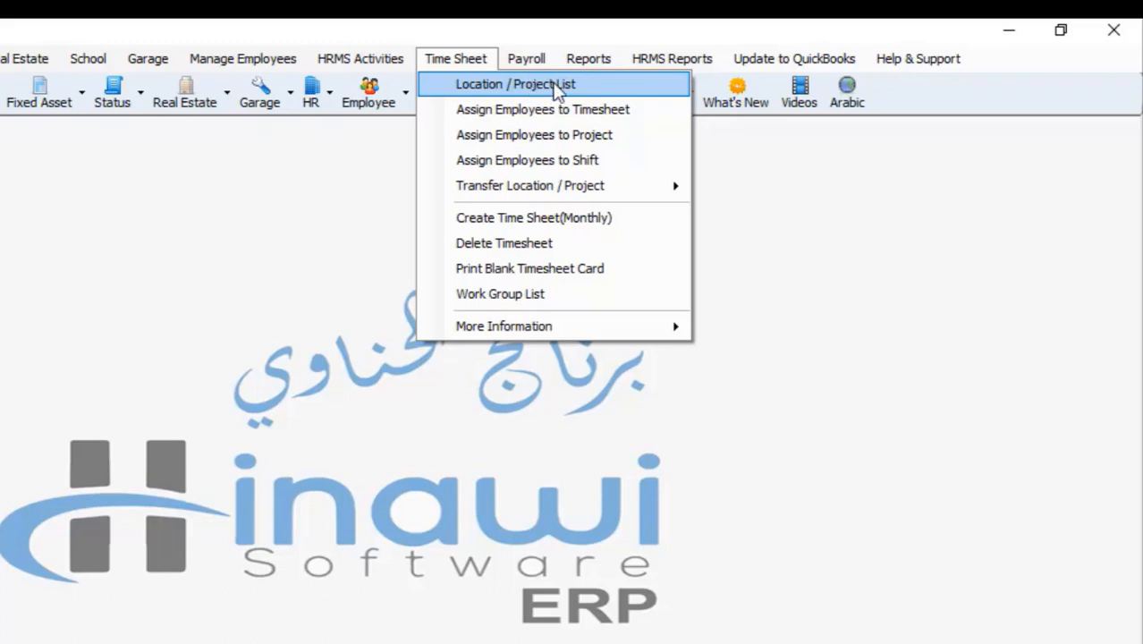
pyautogui.moveTo(549, 195)
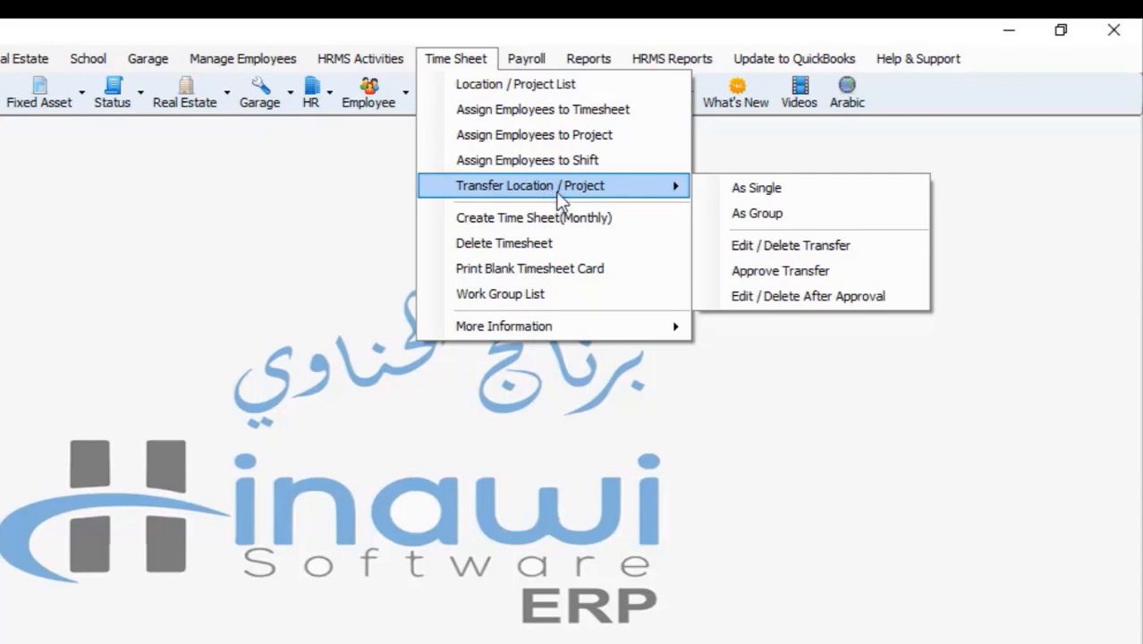
pyautogui.click(538, 136)
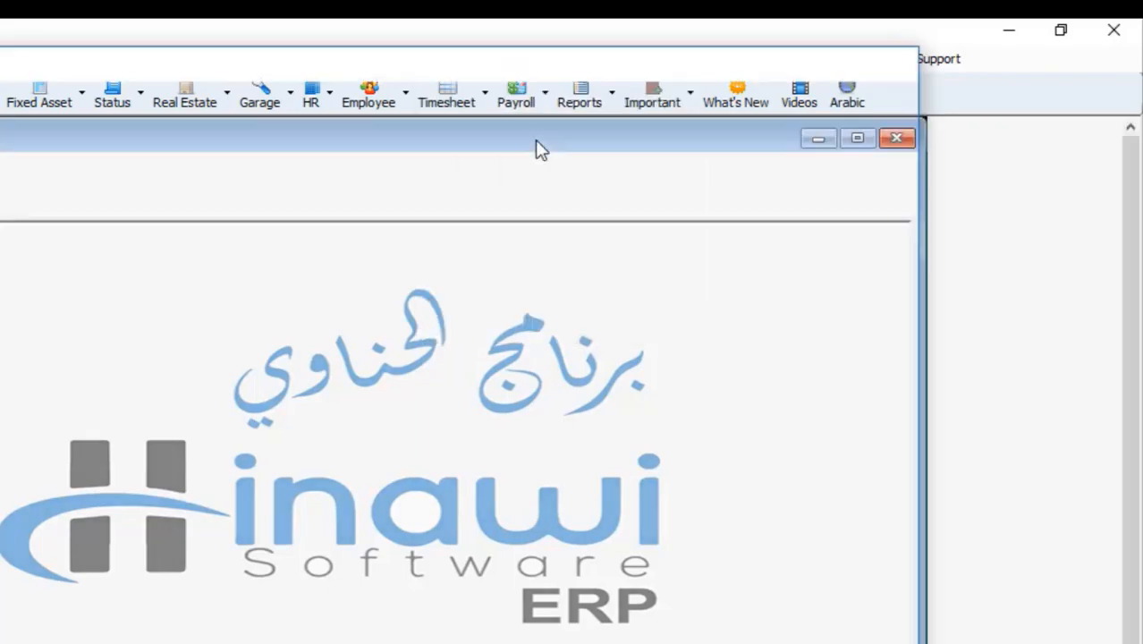
pyautogui.click(355, 75)
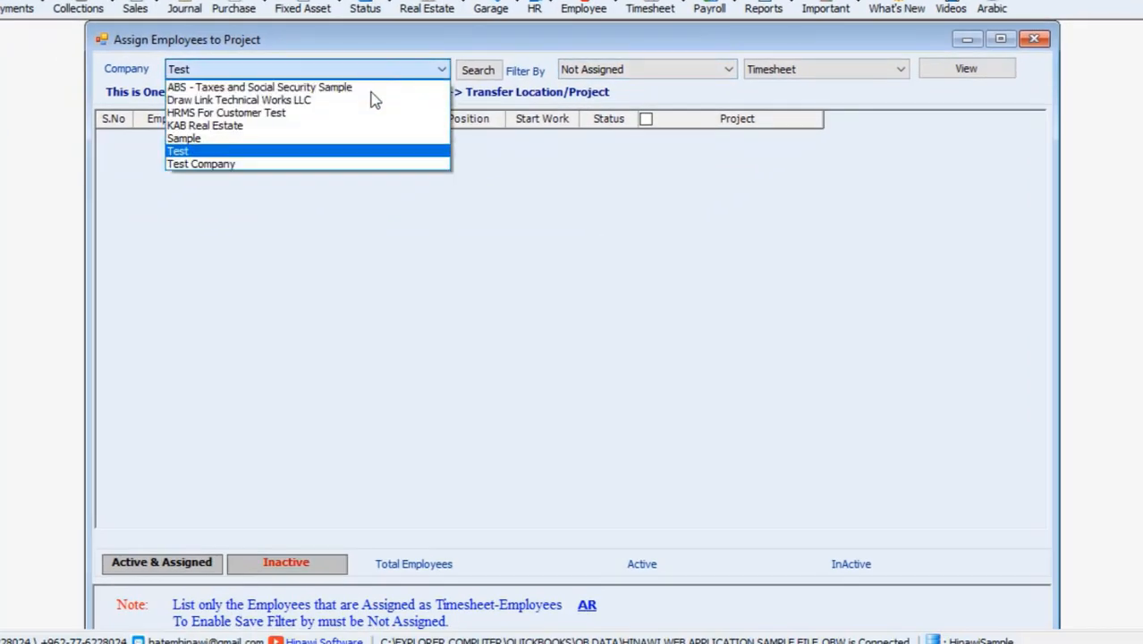
pyautogui.click(322, 170)
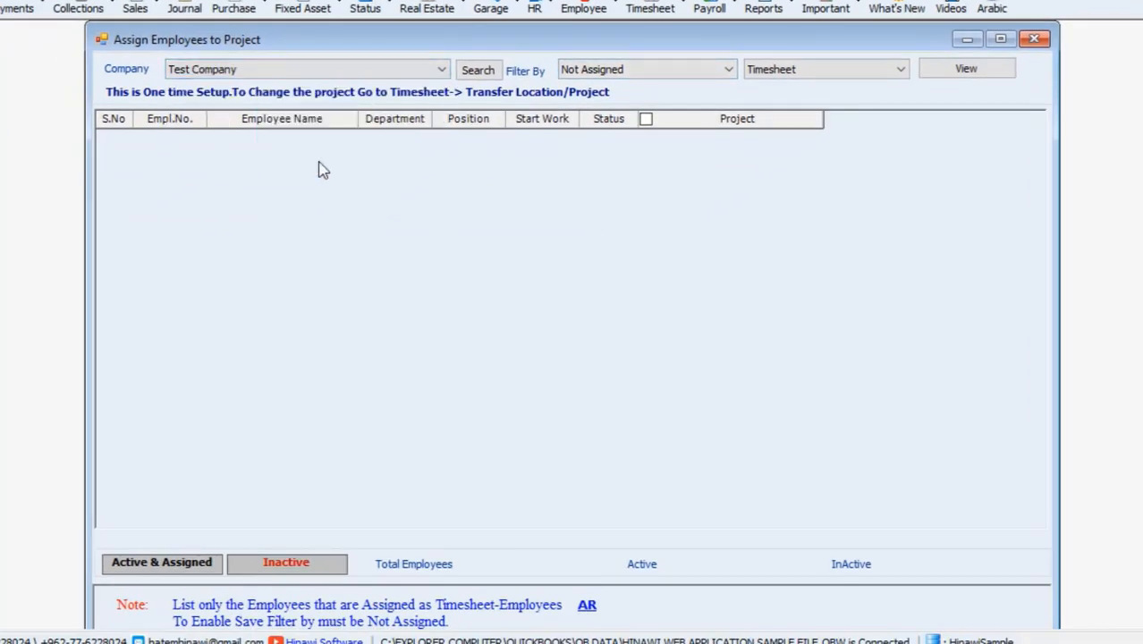
# Step: Look at the Quick Find employee search options and close them without searching
pyautogui.click(472, 75)
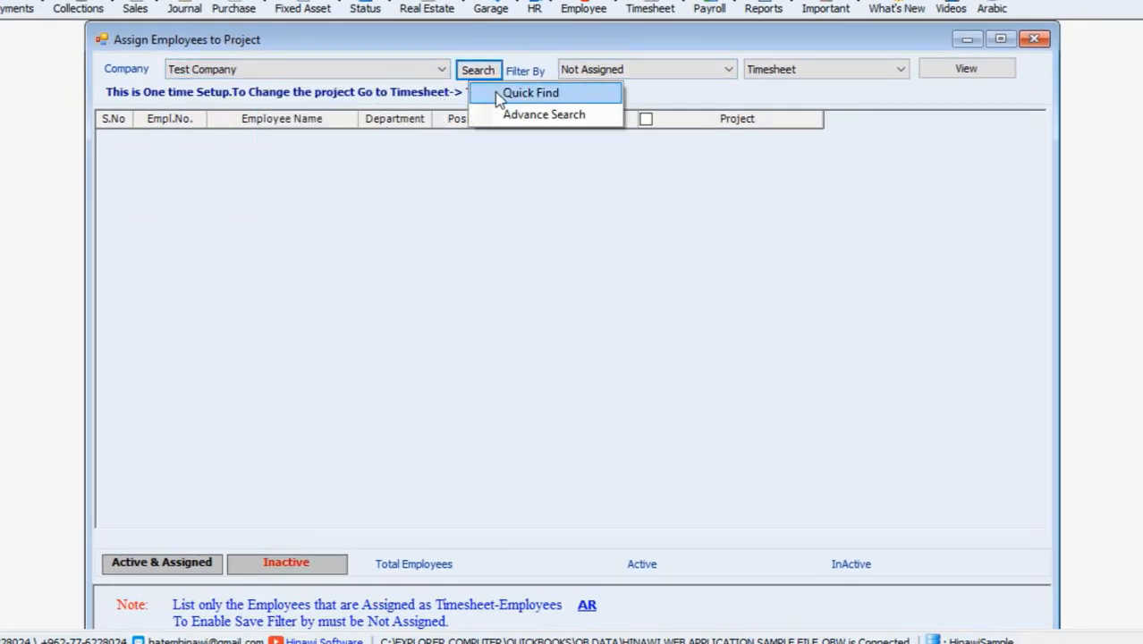
pyautogui.click(499, 95)
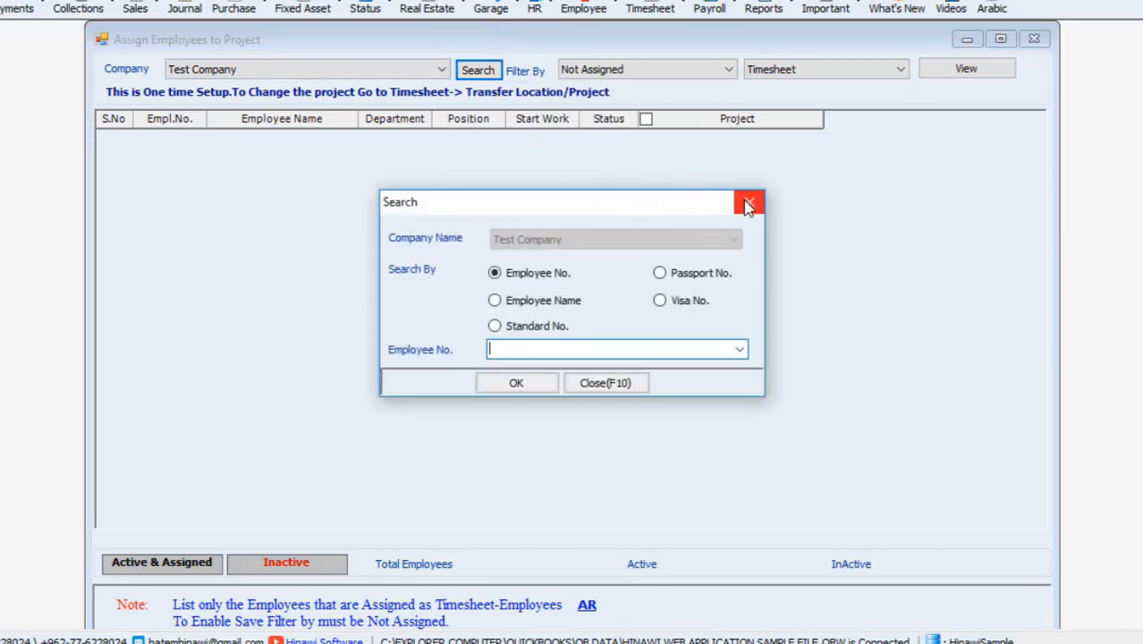
pyautogui.click(747, 206)
pyautogui.click(742, 413)
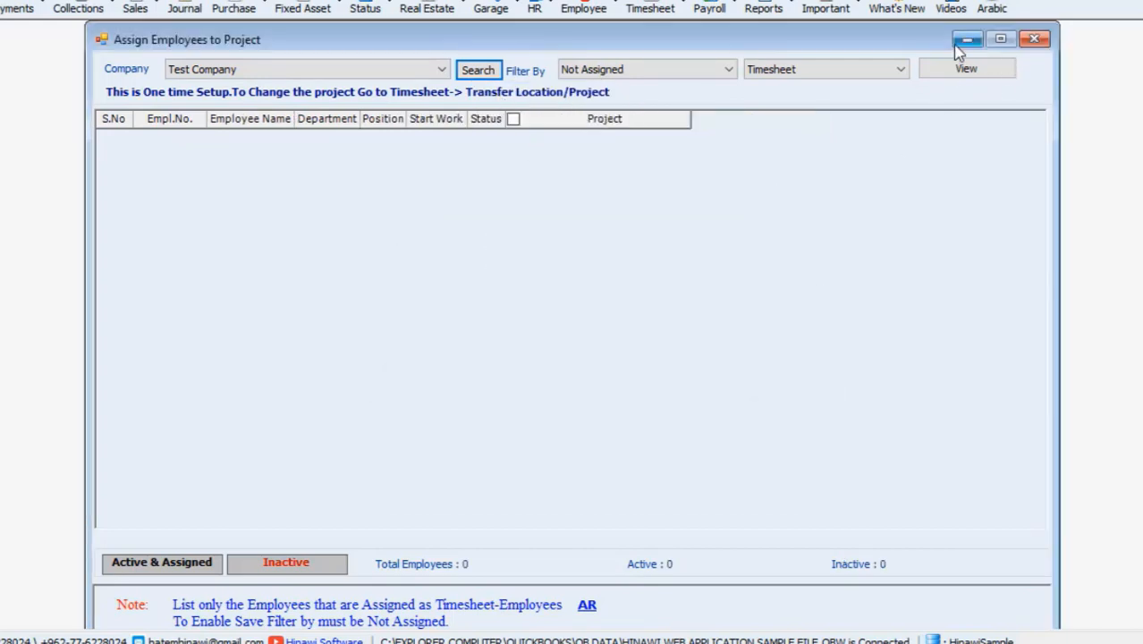
# Step: View Test Company's employees not assigned to a project, and view them again with the filter set to All
pyautogui.click(961, 81)
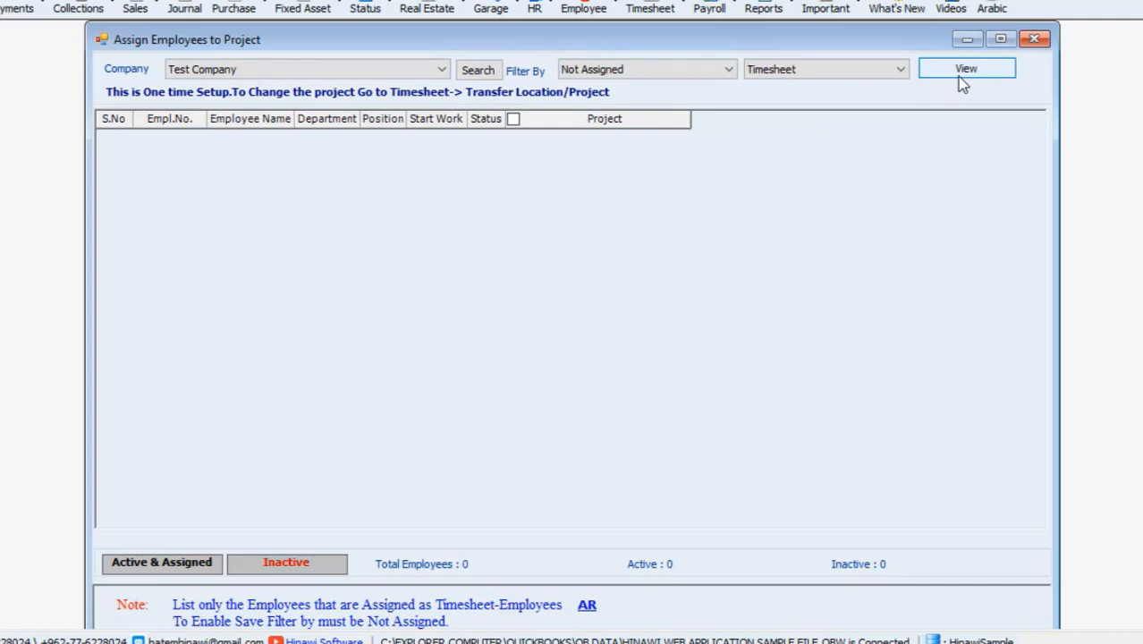
pyautogui.click(958, 77)
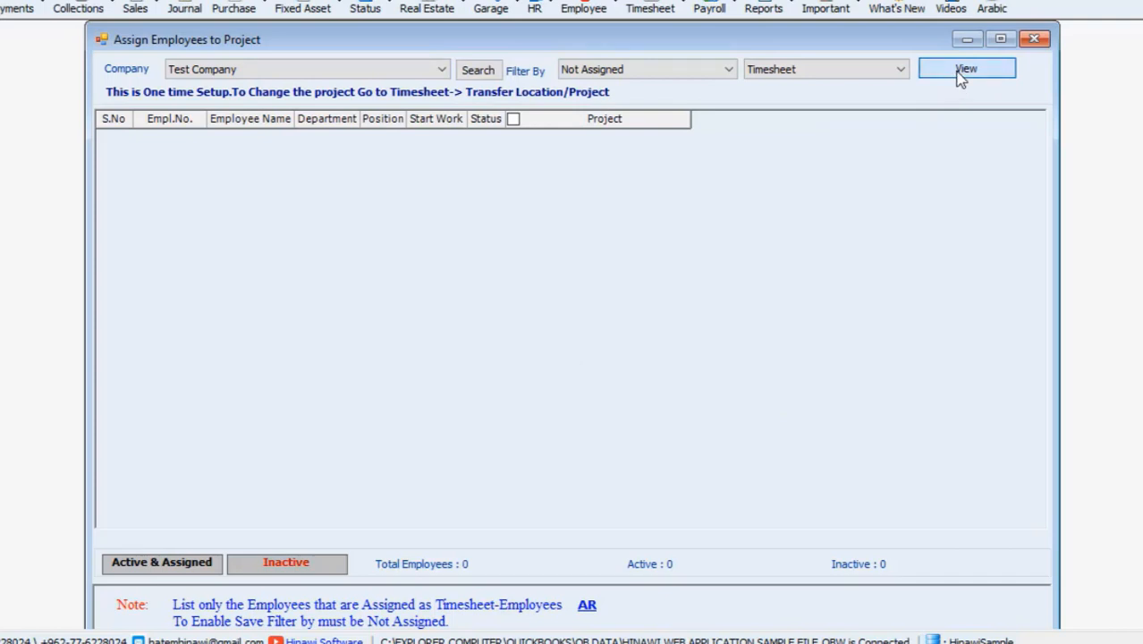
pyautogui.click(663, 73)
pyautogui.click(638, 108)
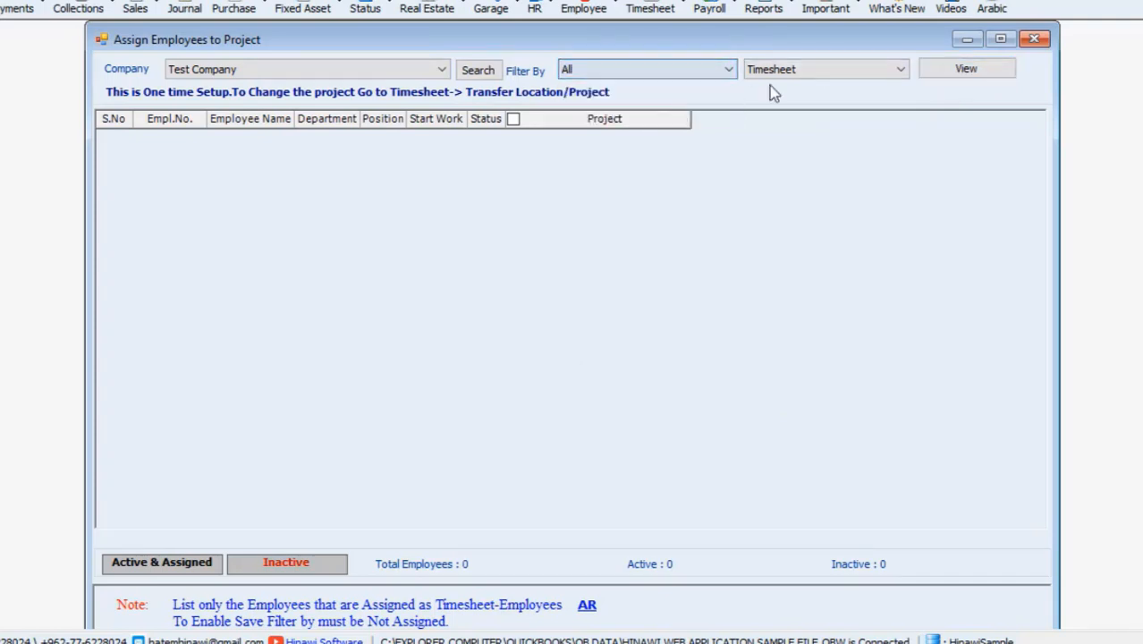
pyautogui.click(942, 70)
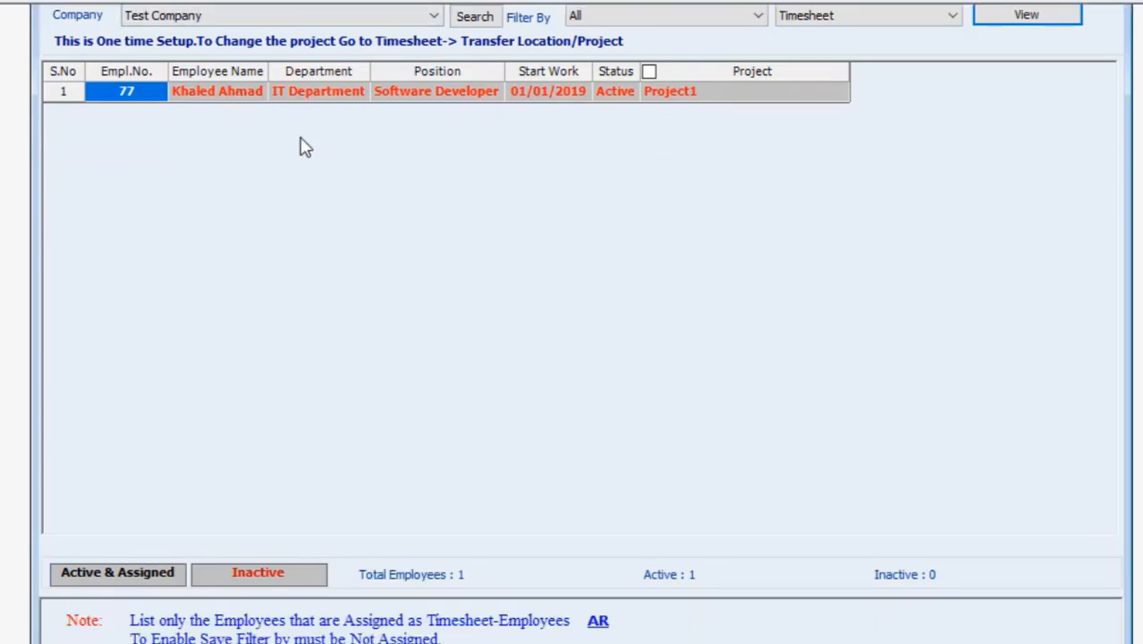
# Step: Examine the Inactive and Active & Assigned legends for the project assignments, and close the window
pyautogui.click(296, 575)
pyautogui.click(88, 583)
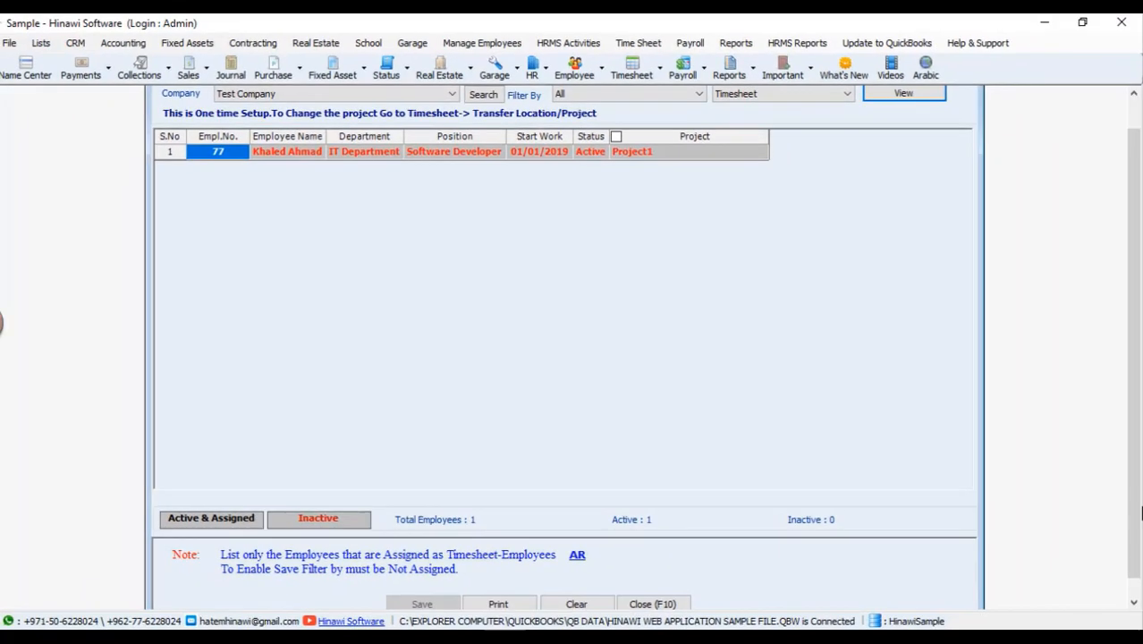
pyautogui.scroll(1, 1130, 408)
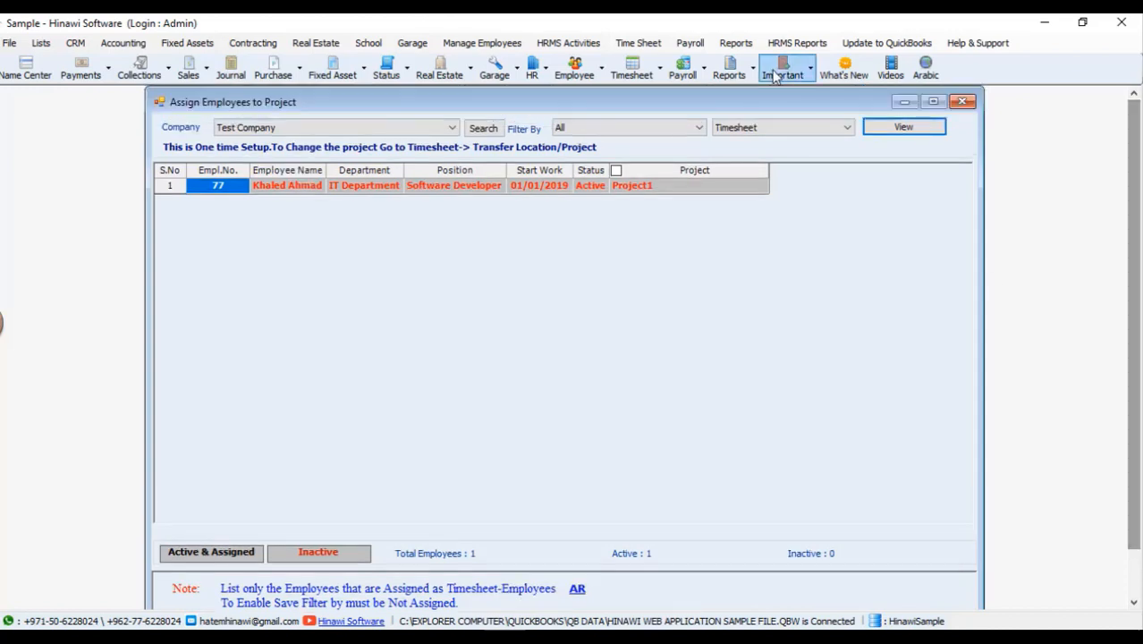
pyautogui.click(962, 102)
# Step: Open the assignment of employees to shifts and choose Test Company
pyautogui.click(637, 45)
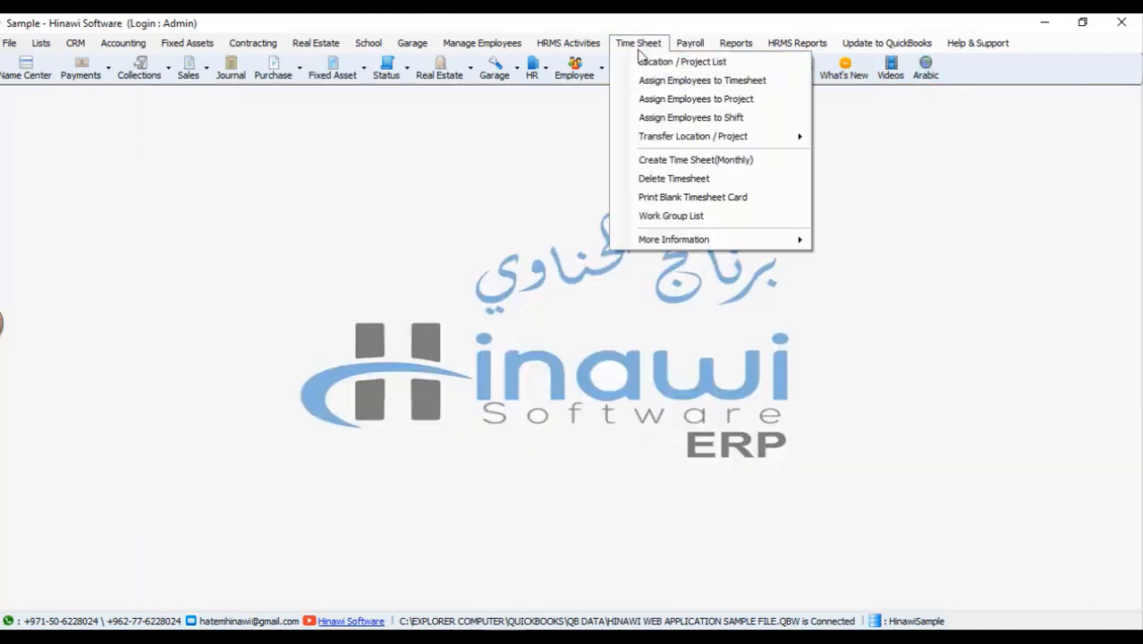
pyautogui.moveTo(701, 138)
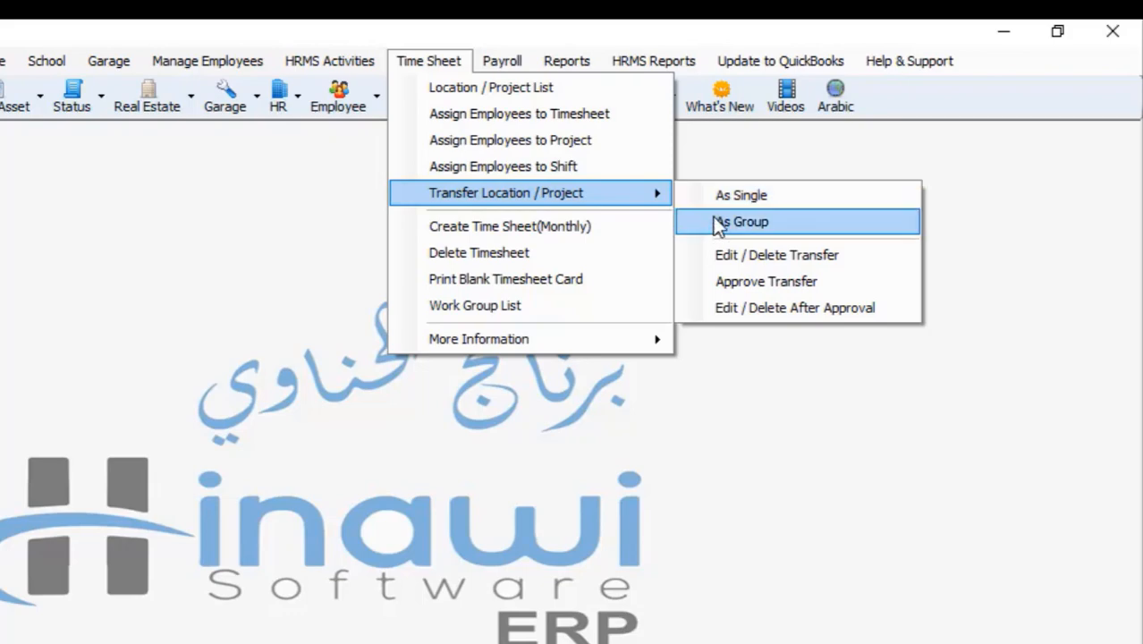
pyautogui.click(554, 168)
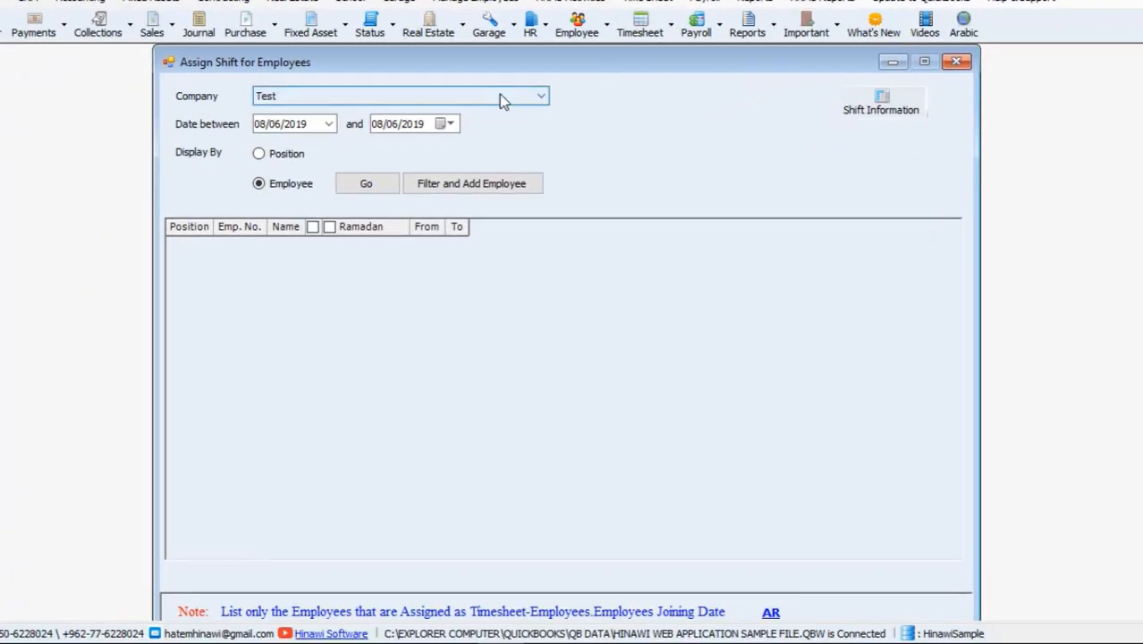
pyautogui.click(500, 98)
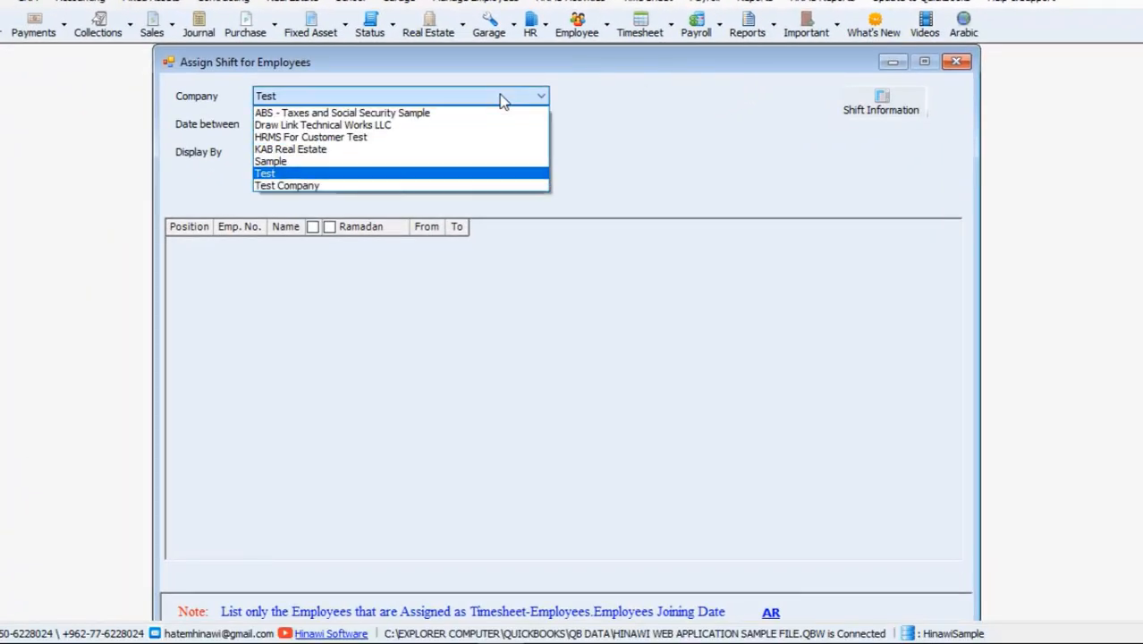
pyautogui.click(391, 186)
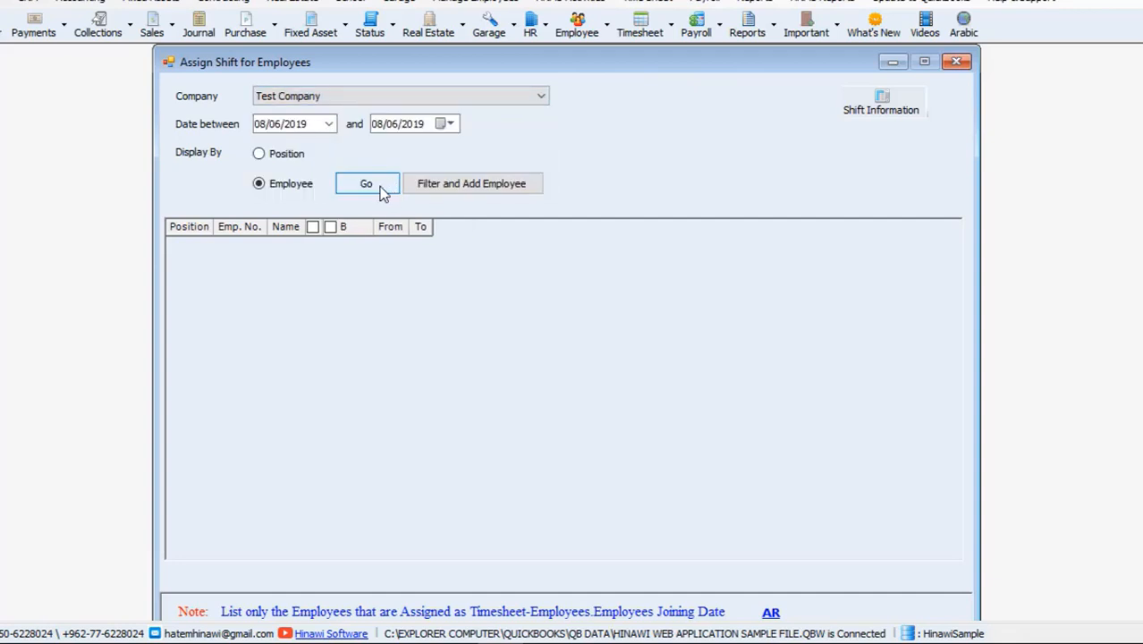
# Step: Set the start date of the shift assignment period to 01/01/2019
pyautogui.click(329, 124)
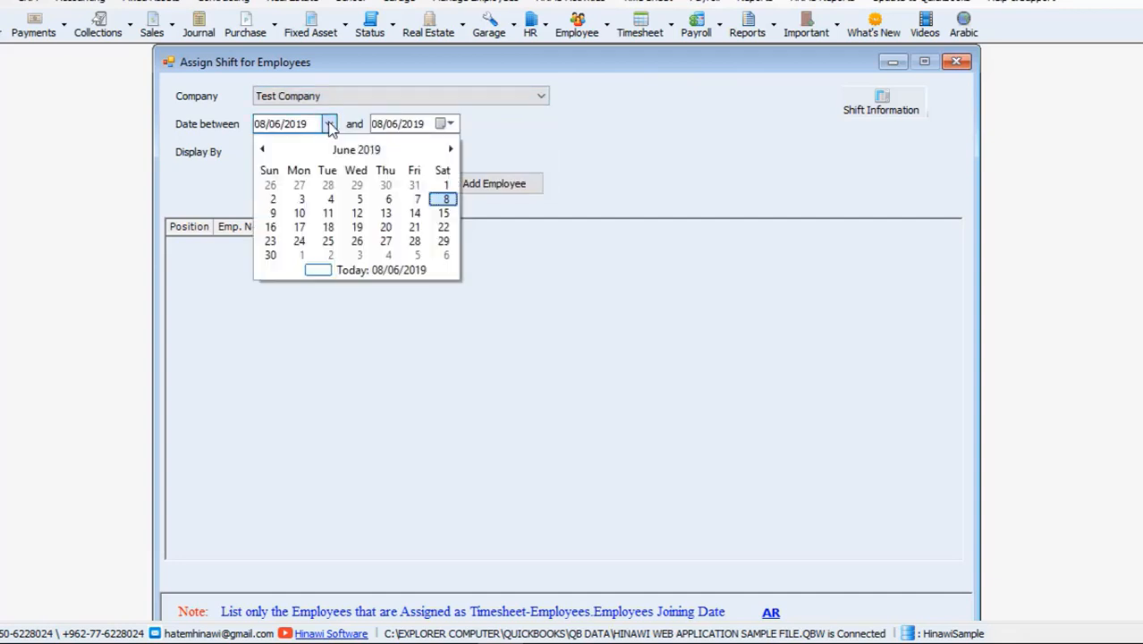
pyautogui.click(261, 150)
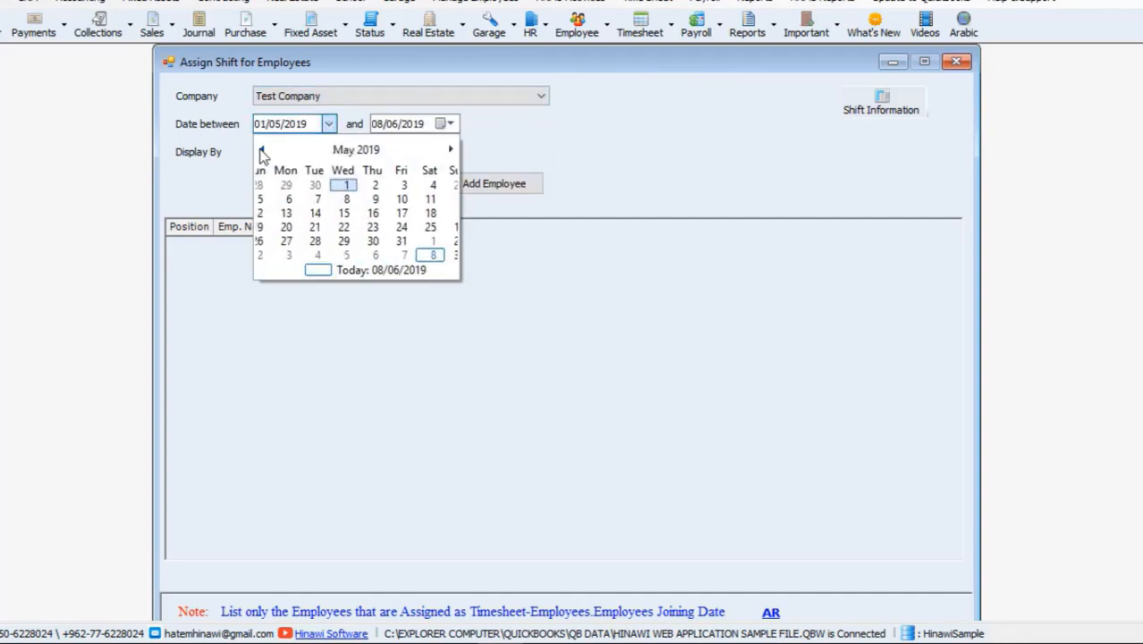
pyautogui.click(261, 151)
pyautogui.click(261, 151)
pyautogui.click(261, 150)
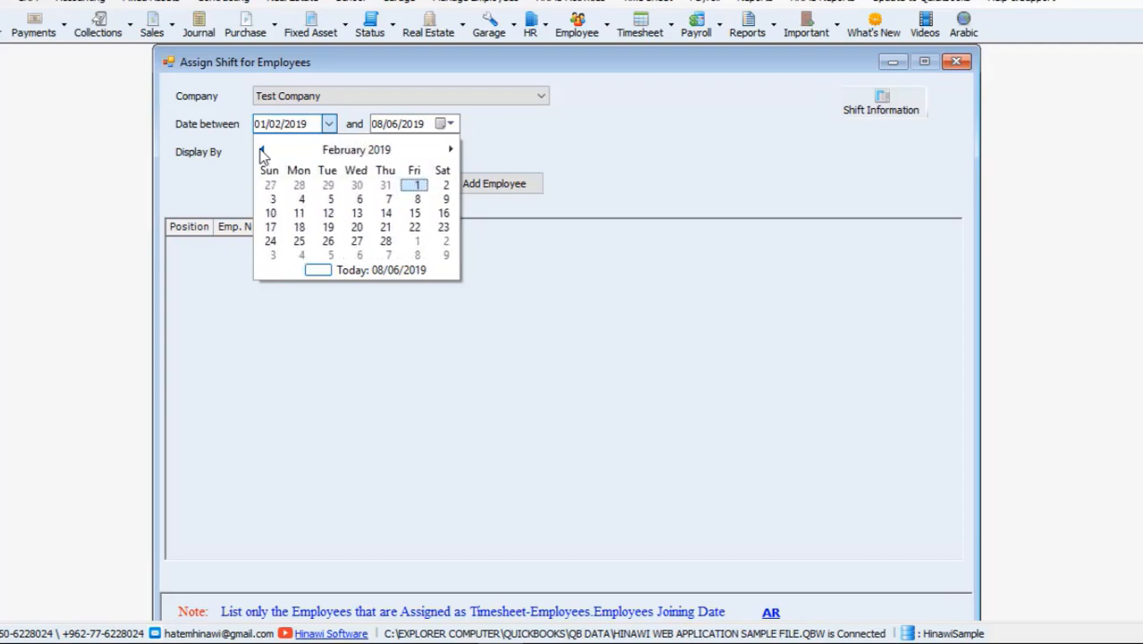
pyautogui.click(261, 151)
pyautogui.click(329, 186)
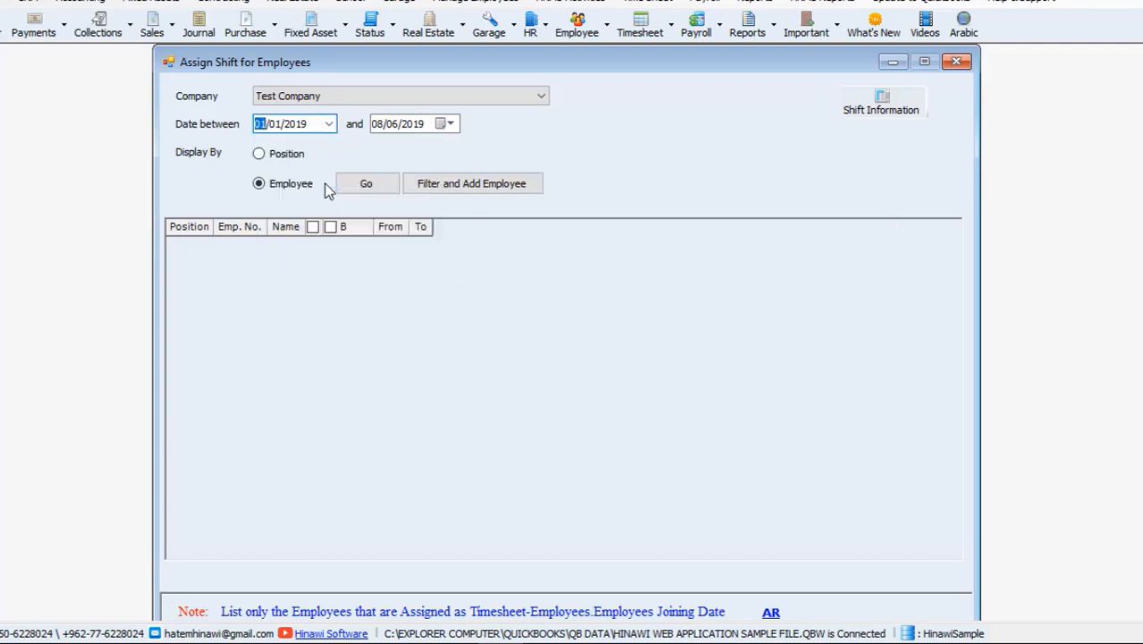
# Step: Set the end date of the shift period to 31/01/2019 and list the shift assignments by employee
pyautogui.click(449, 124)
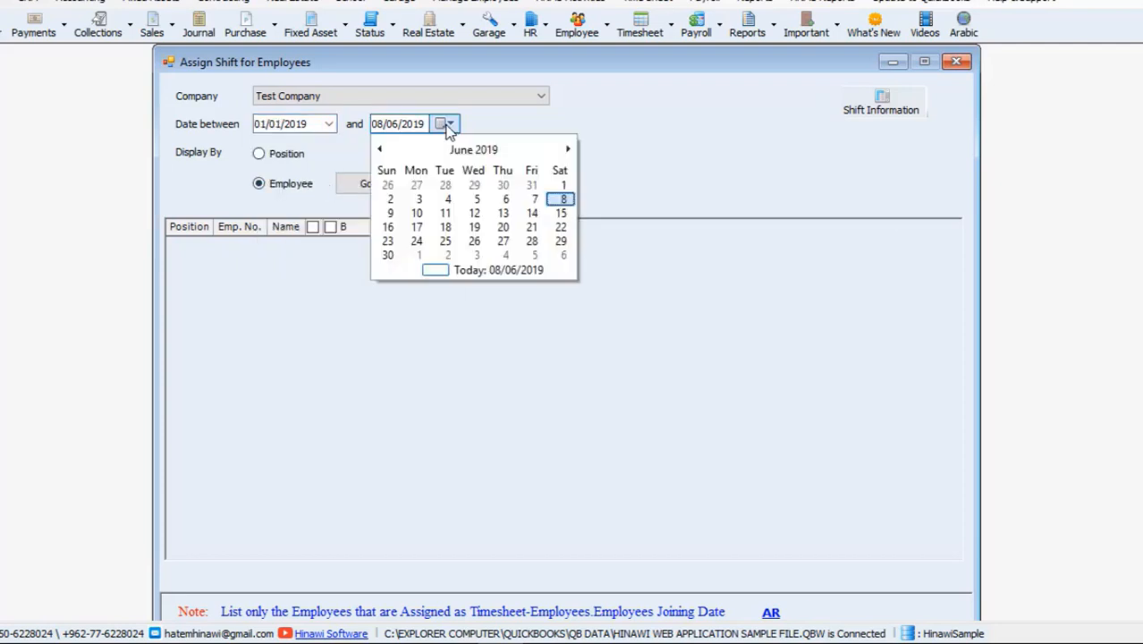
pyautogui.click(379, 150)
pyautogui.click(380, 149)
pyautogui.click(379, 150)
pyautogui.click(379, 149)
pyautogui.click(379, 149)
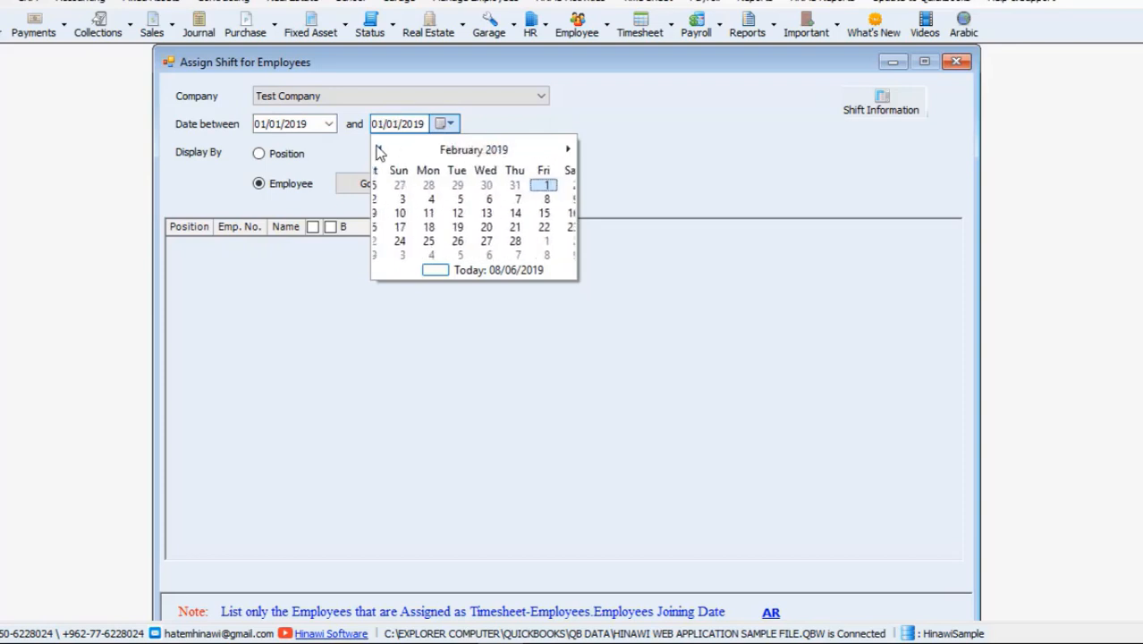
pyautogui.click(501, 240)
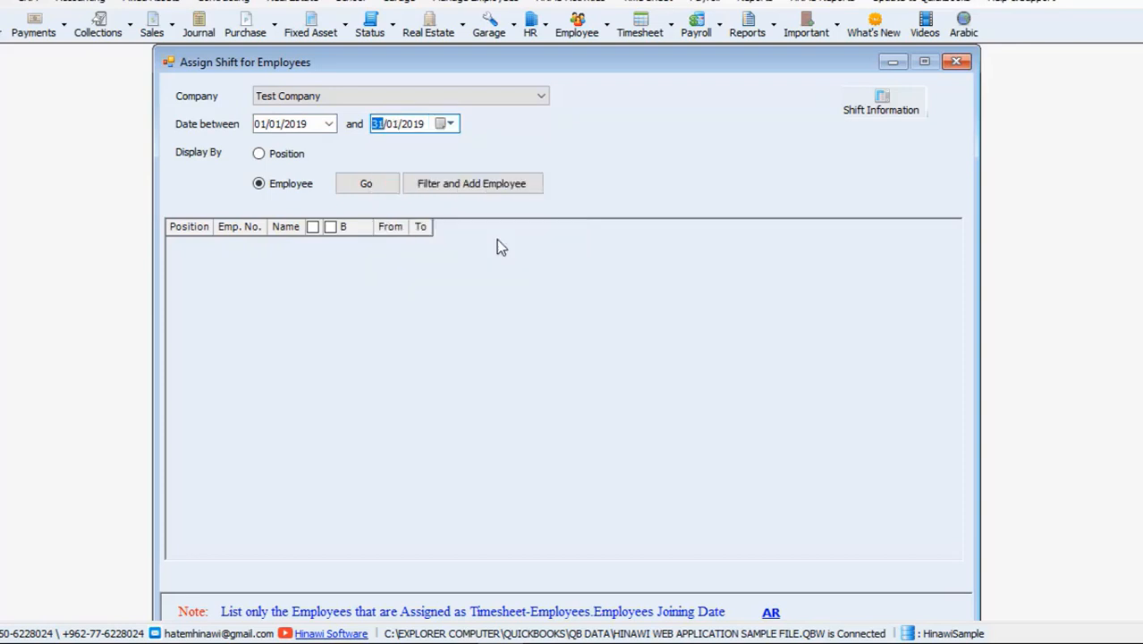
pyautogui.click(377, 185)
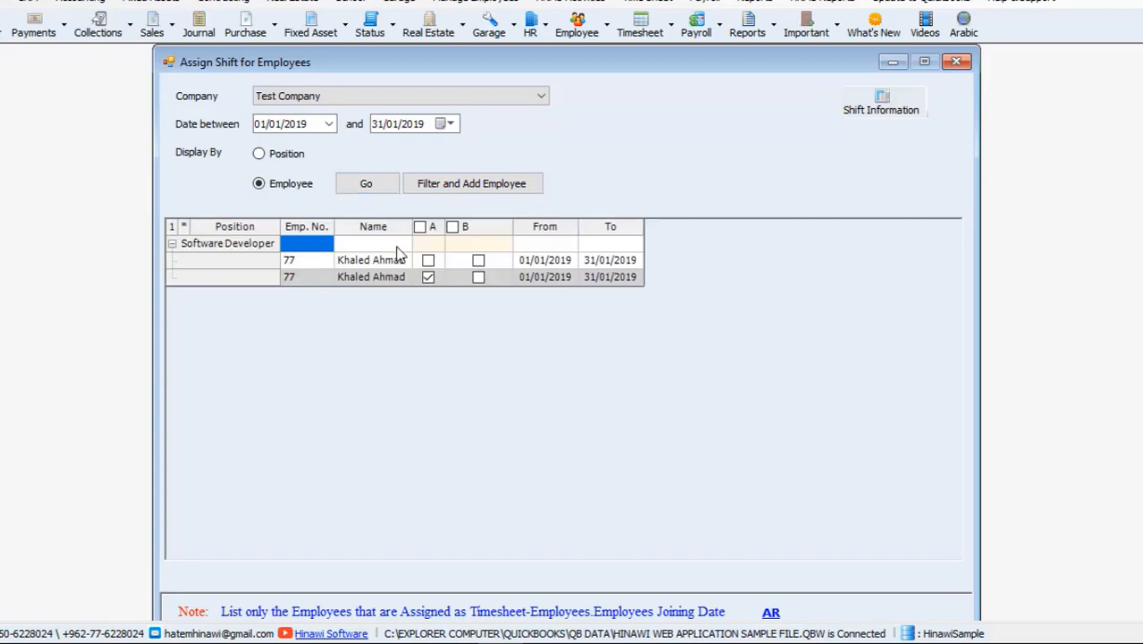
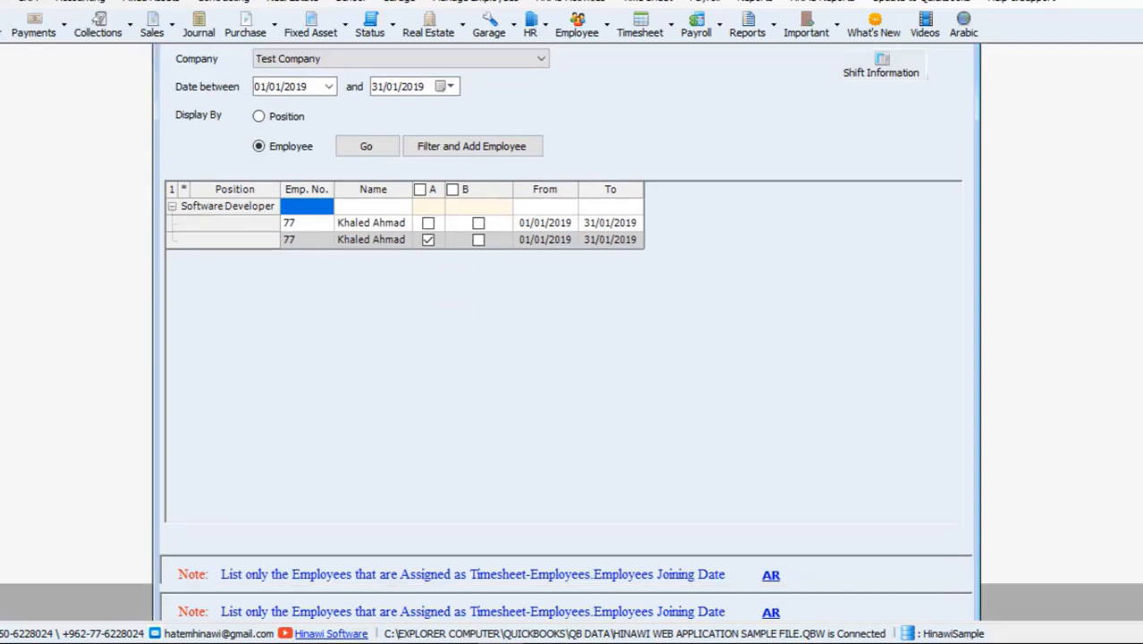
# Step: View the working hours defined for the shifts, and close the shift assignment window
pyautogui.click(906, 77)
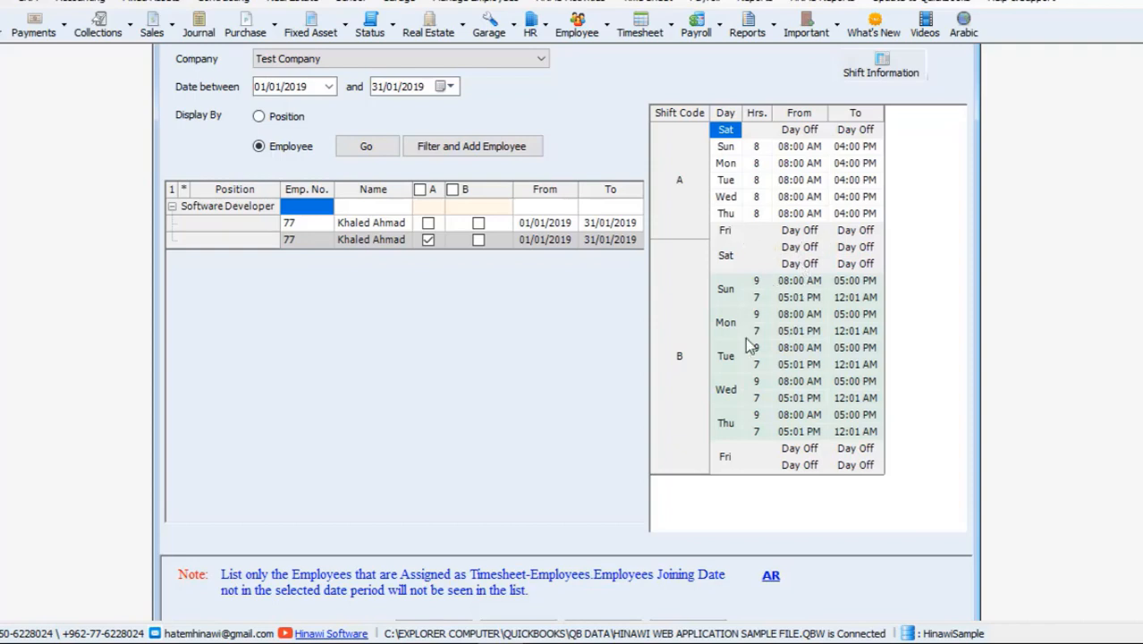
pyautogui.click(572, 337)
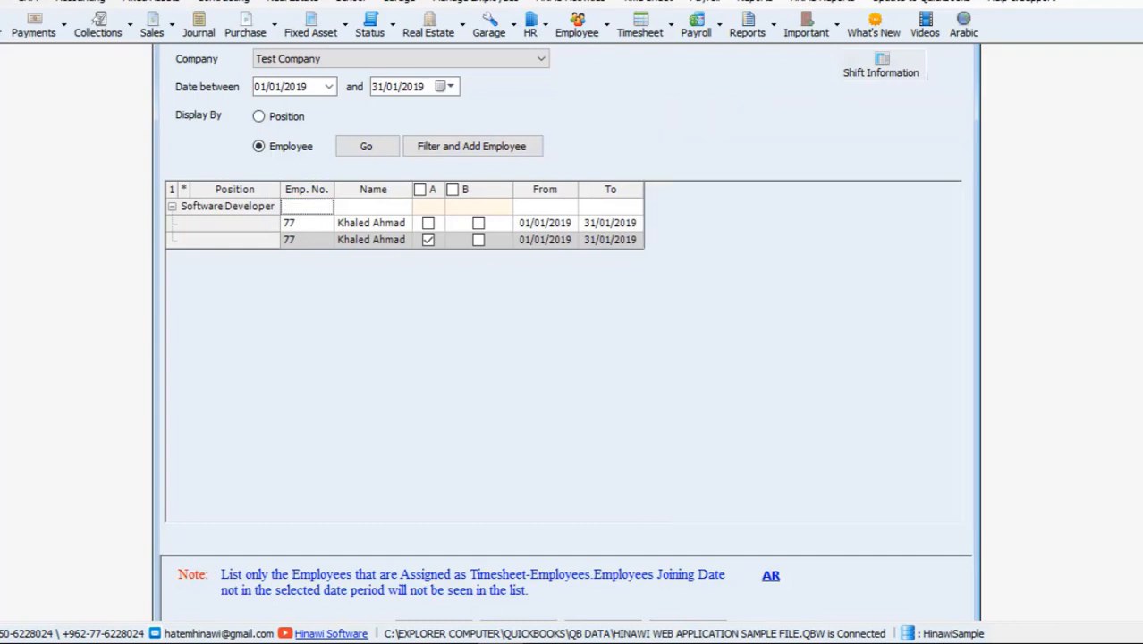
pyautogui.scroll(-1, 572, 358)
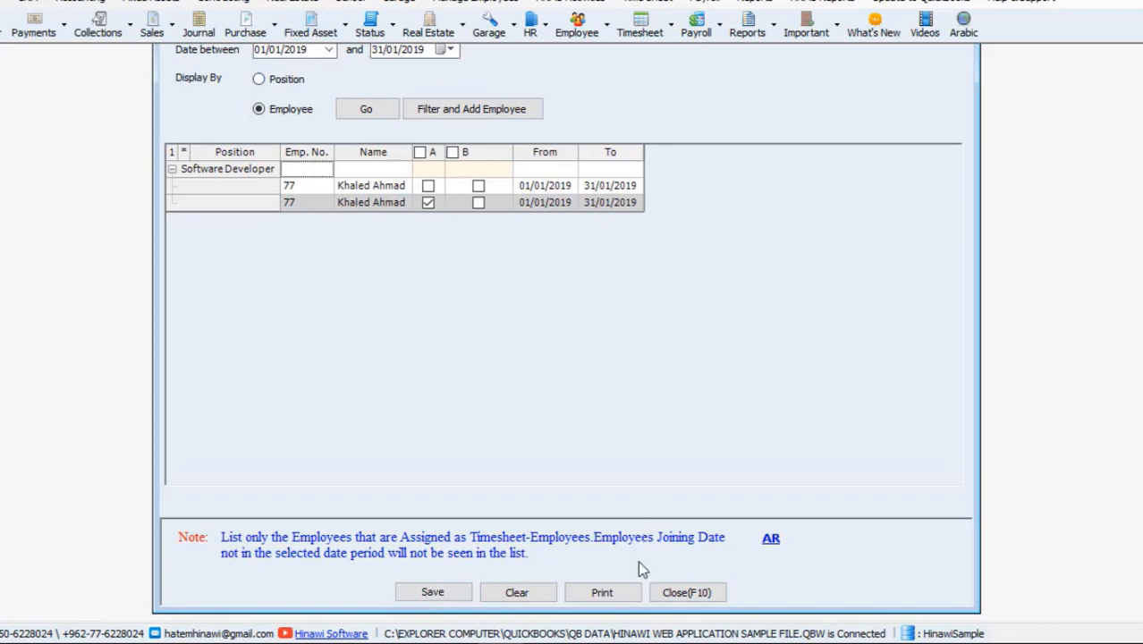
pyautogui.click(675, 594)
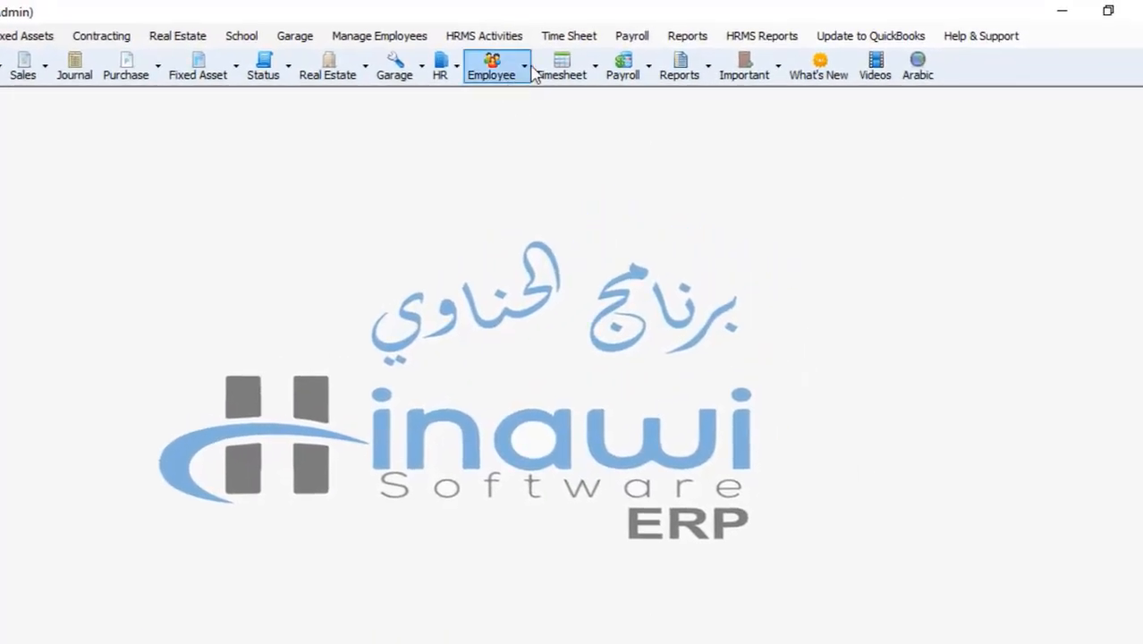
# Step: Open a single-employee location/project transfer and select Test Company and its timesheet employee
pyautogui.click(609, 11)
pyautogui.moveTo(569, 150)
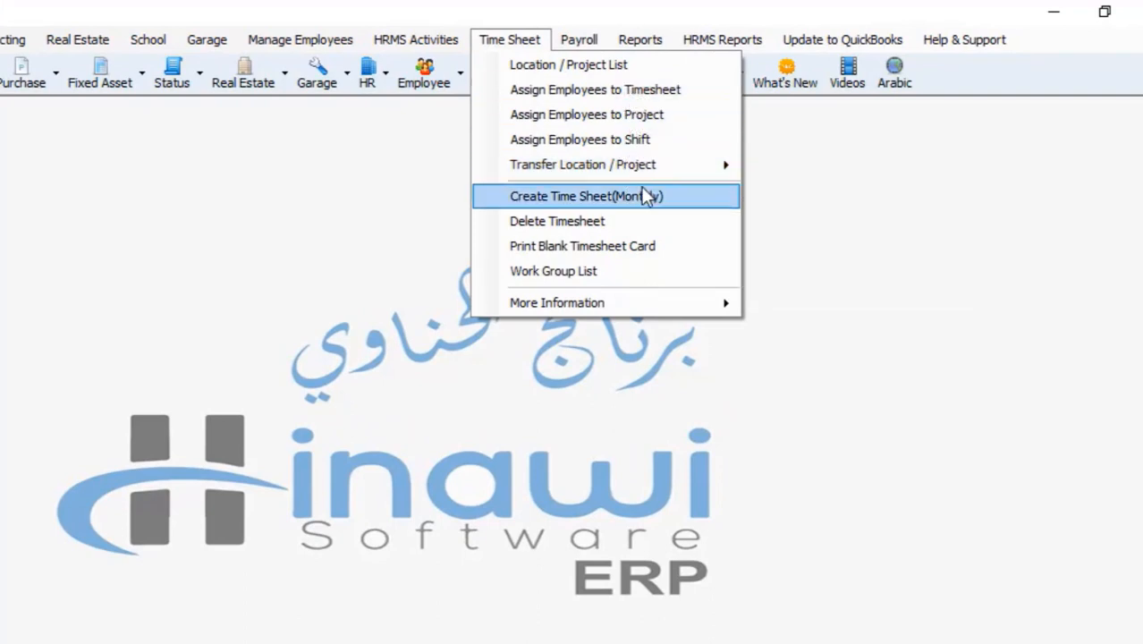
pyautogui.moveTo(639, 170)
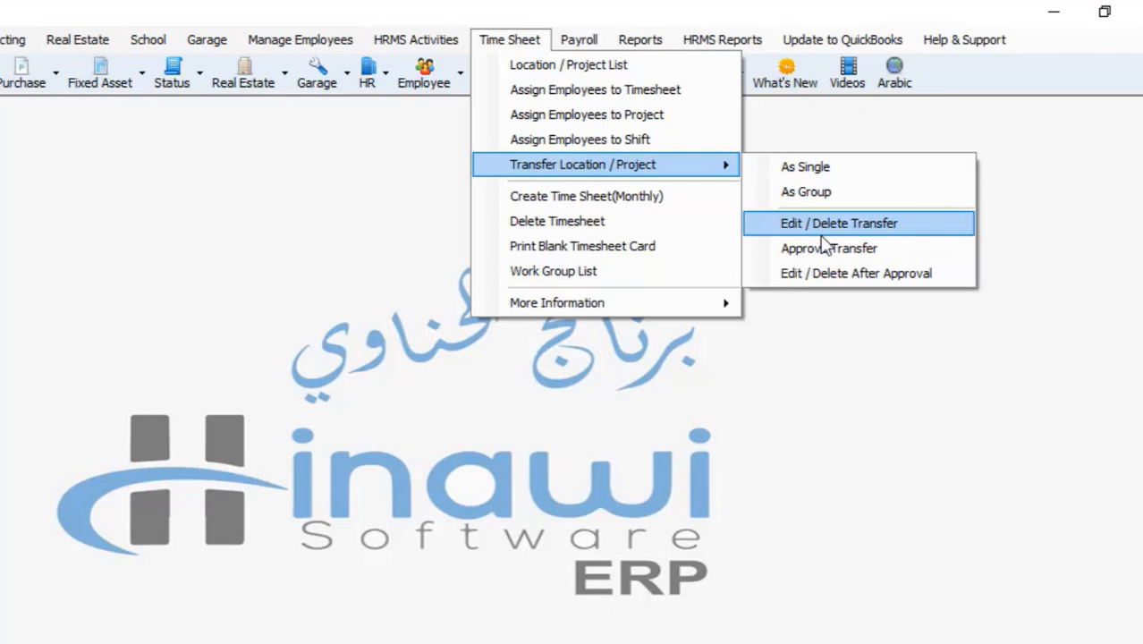
pyautogui.click(809, 173)
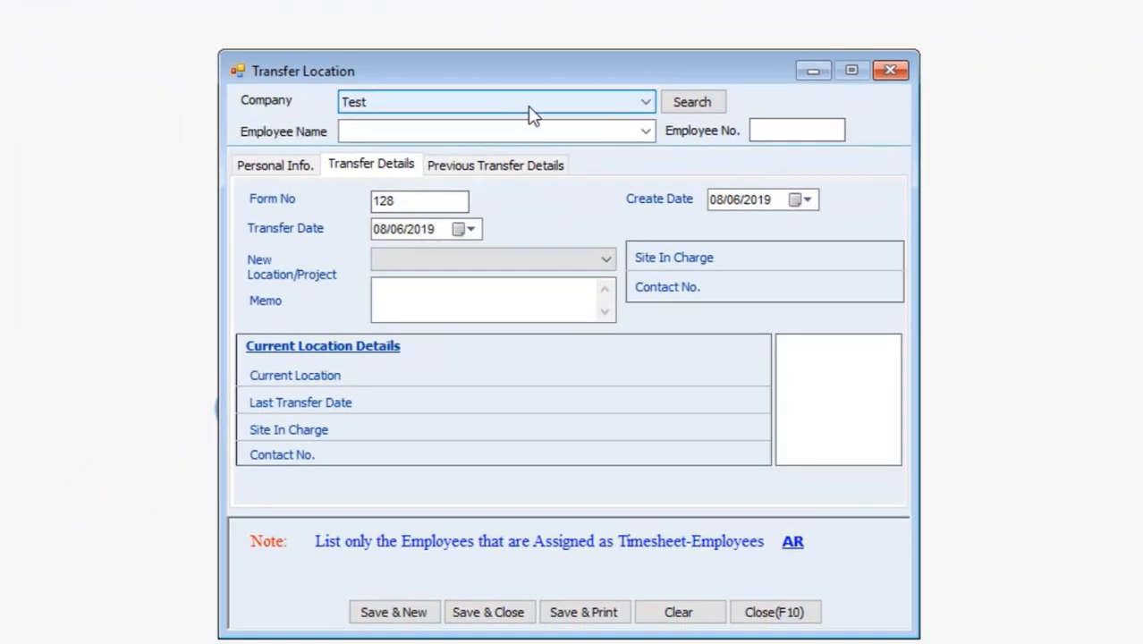
pyautogui.click(528, 105)
pyautogui.click(397, 211)
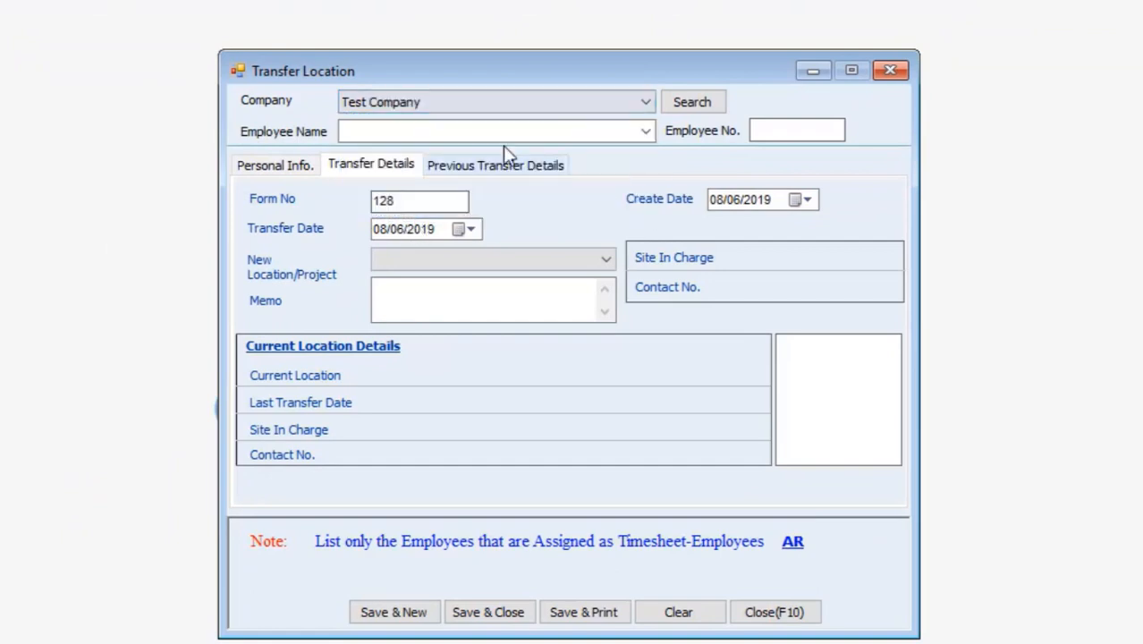
pyautogui.click(635, 131)
pyautogui.click(608, 150)
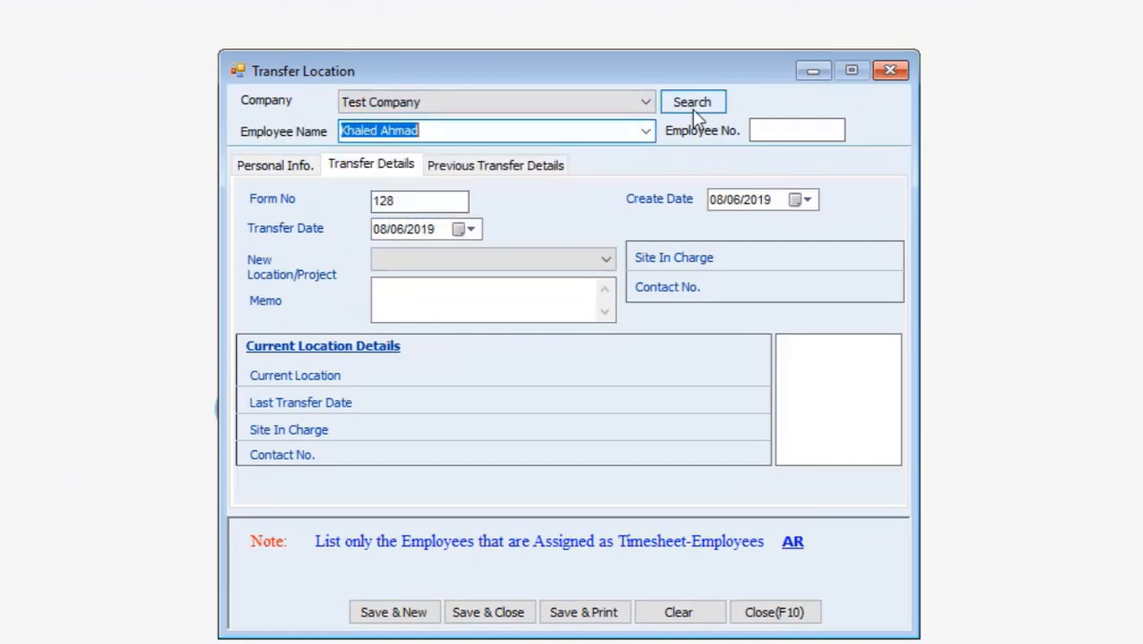
pyautogui.press('BackSpace')
# Step: Try the employee search by employee number with the number left blank, and close the search
pyautogui.click(693, 104)
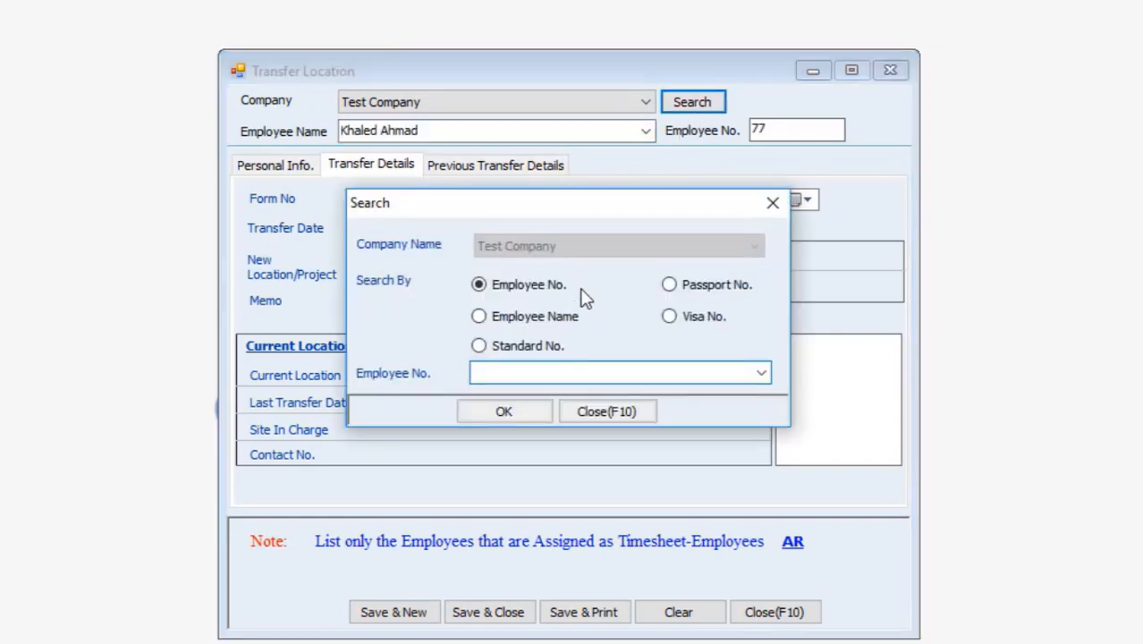
pyautogui.click(514, 408)
pyautogui.click(694, 447)
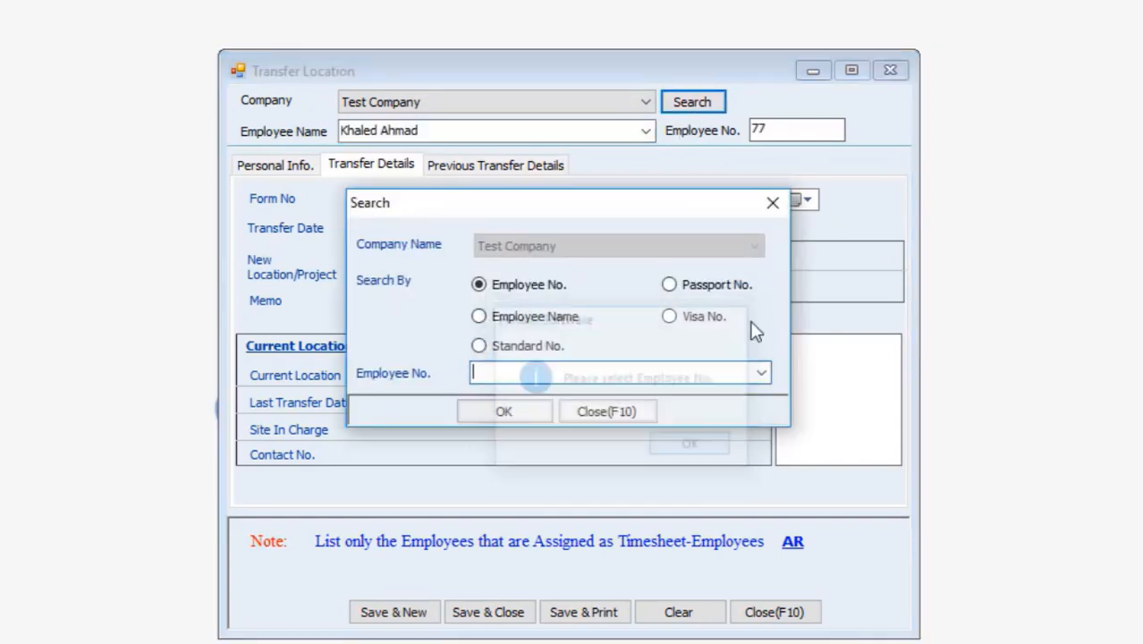
pyautogui.click(771, 206)
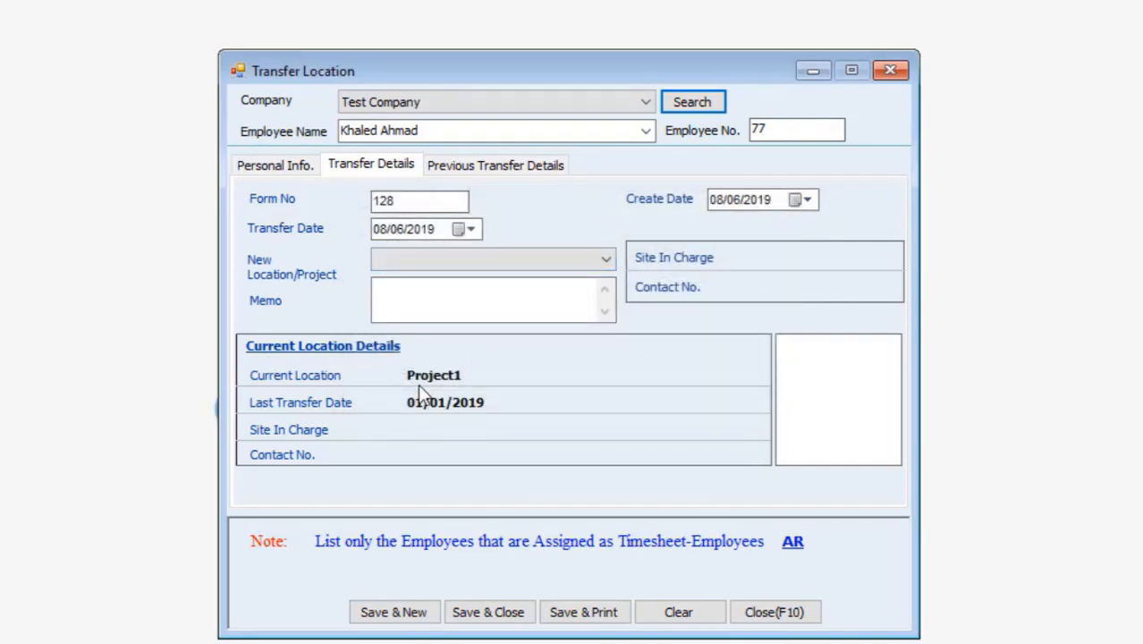
# Step: Set the transfer's new location/project to Test, add the memo "Important change", and try to save it
pyautogui.click(401, 260)
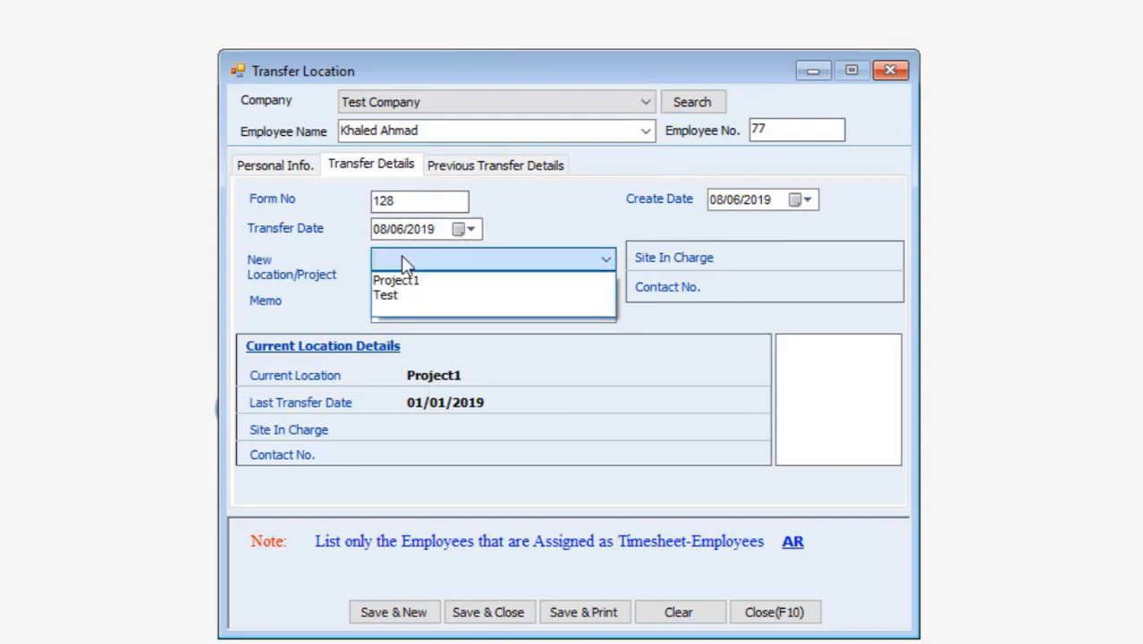
pyautogui.click(405, 295)
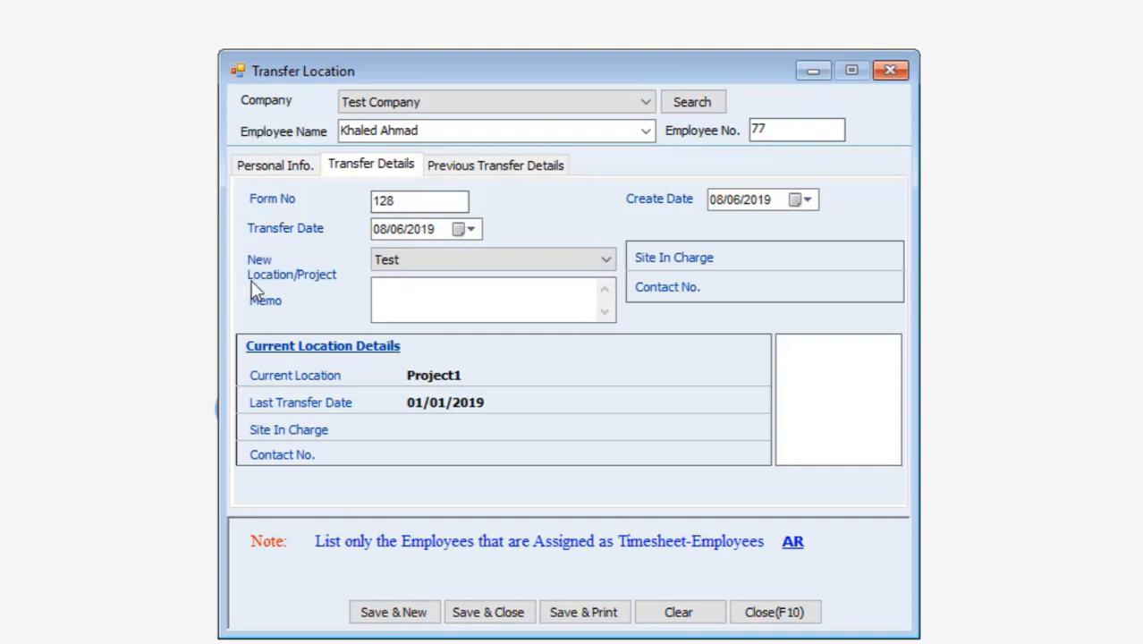
pyautogui.click(403, 292)
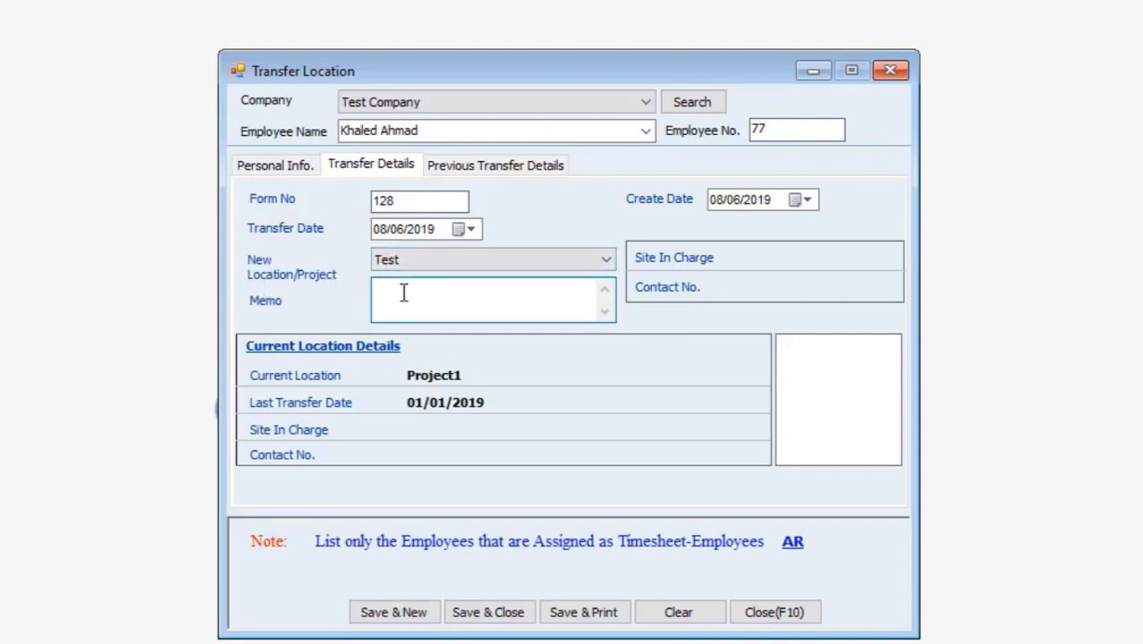
pyautogui.write('Important change')
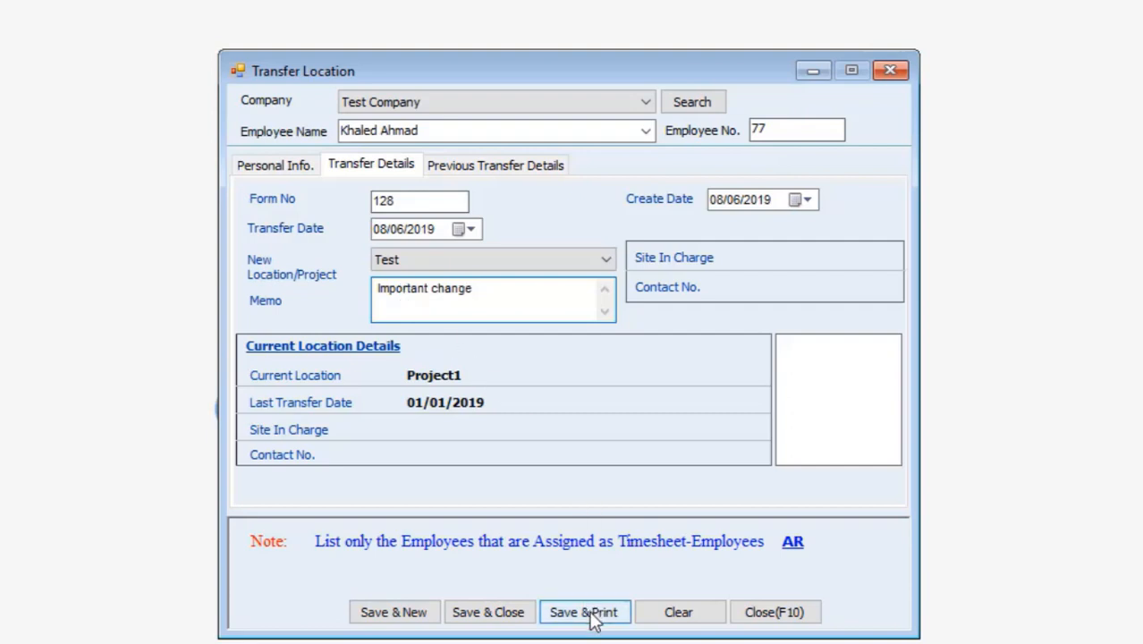
pyautogui.click(511, 616)
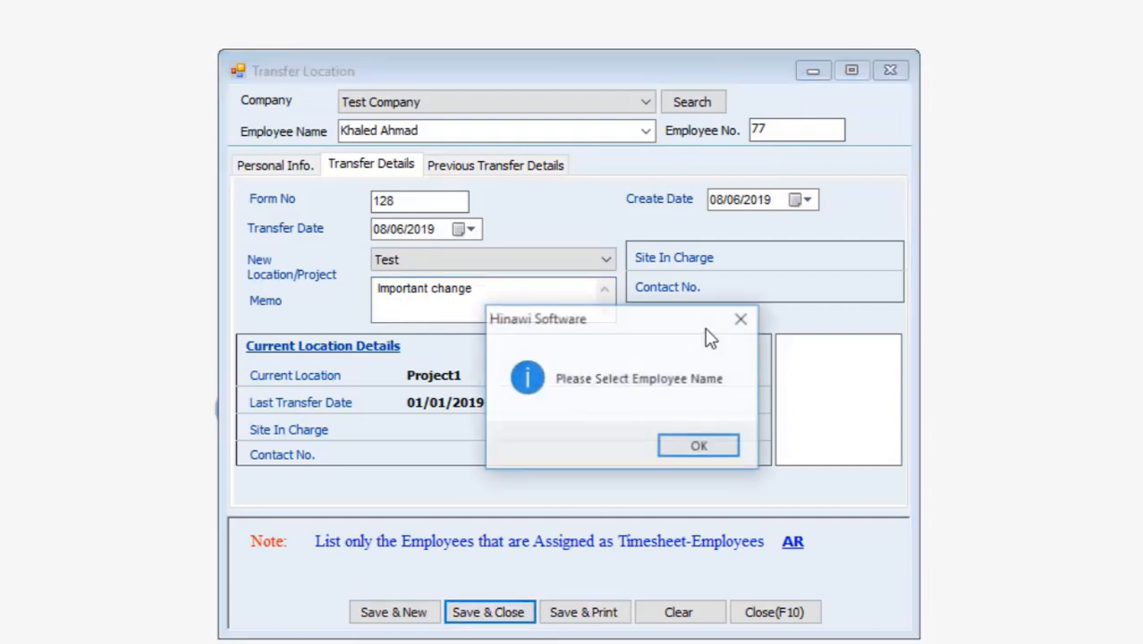
pyautogui.click(710, 452)
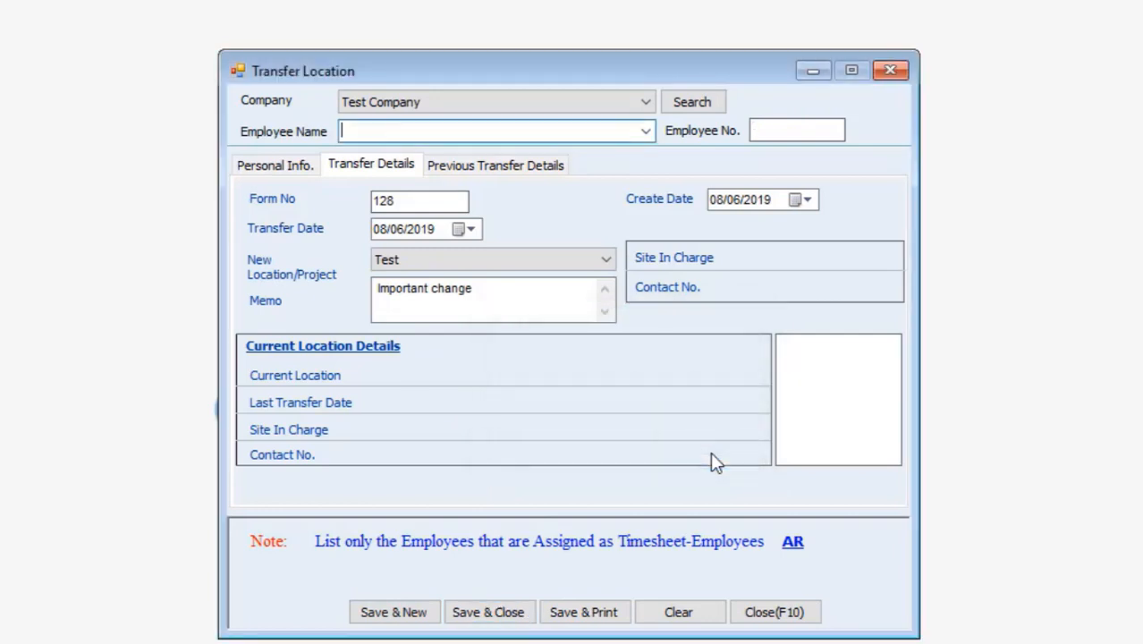
# Step: Select the employee again for the transfer and save it with the option to close the form
pyautogui.click(645, 132)
pyautogui.click(616, 151)
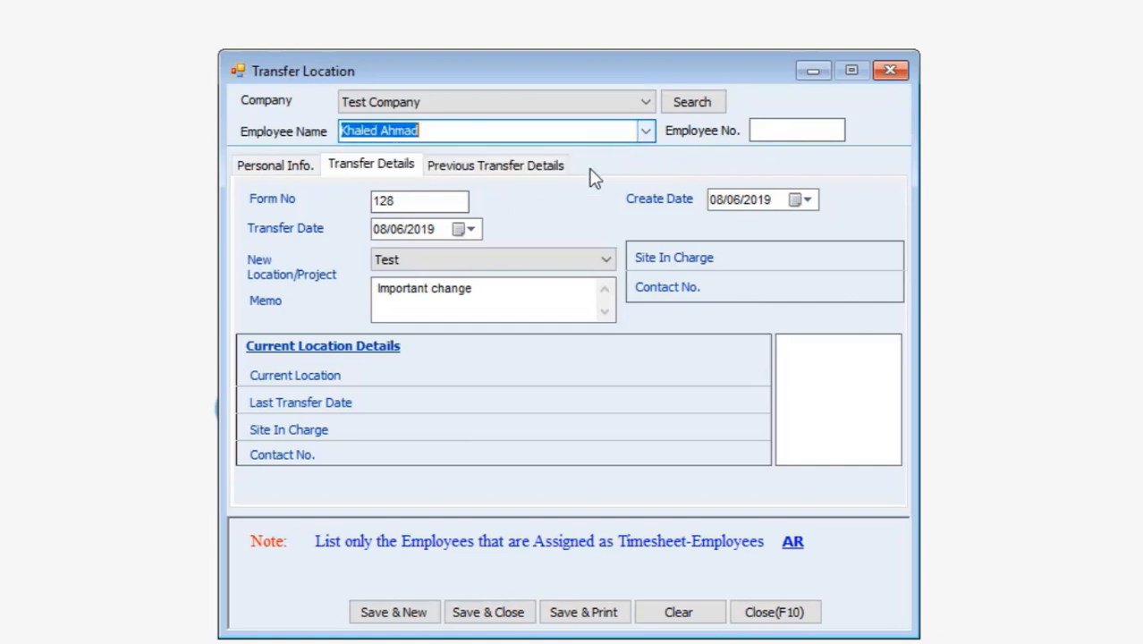
pyautogui.click(453, 302)
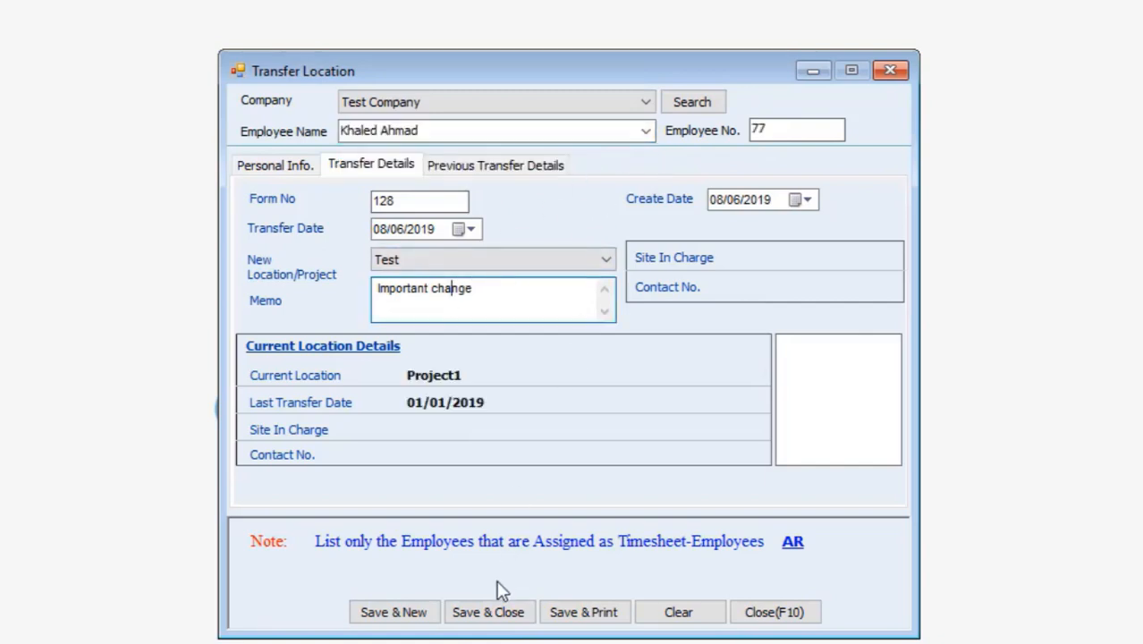
pyautogui.click(498, 612)
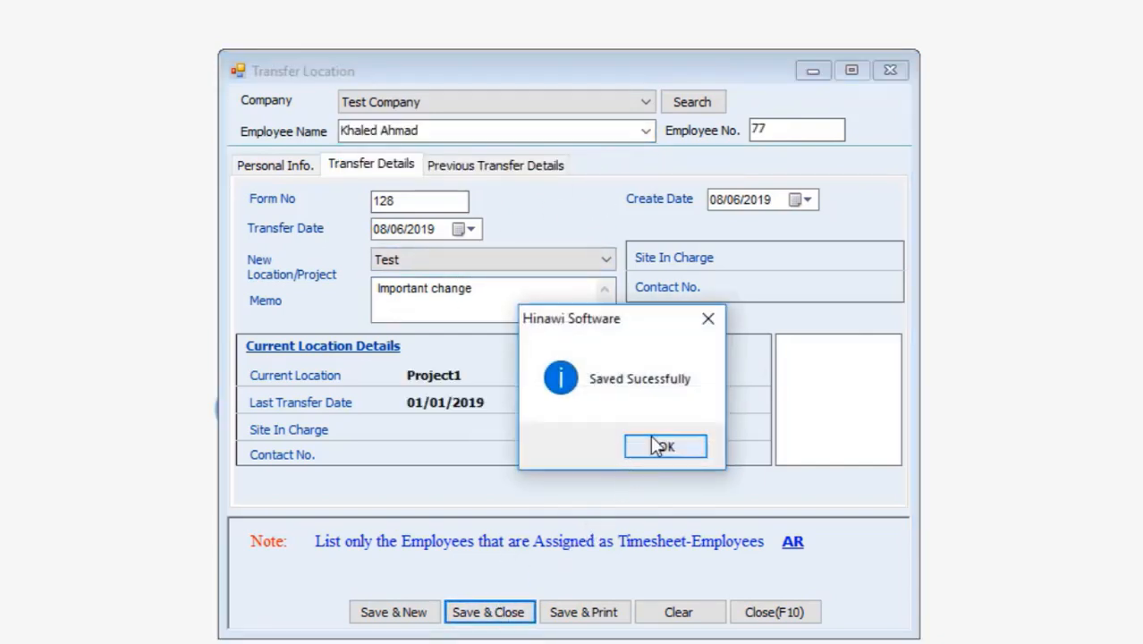
# Step: Open the list for editing or deleting location/project transfers and show the unapproved transfers of Test Company
pyautogui.click(656, 445)
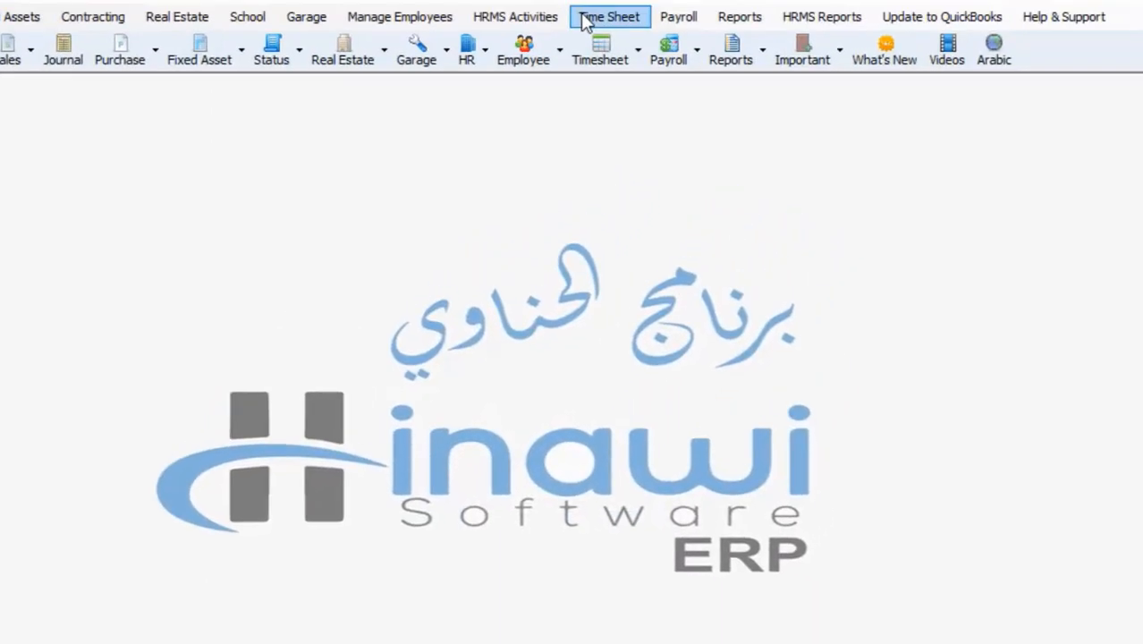
pyautogui.click(584, 21)
pyautogui.moveTo(572, 204)
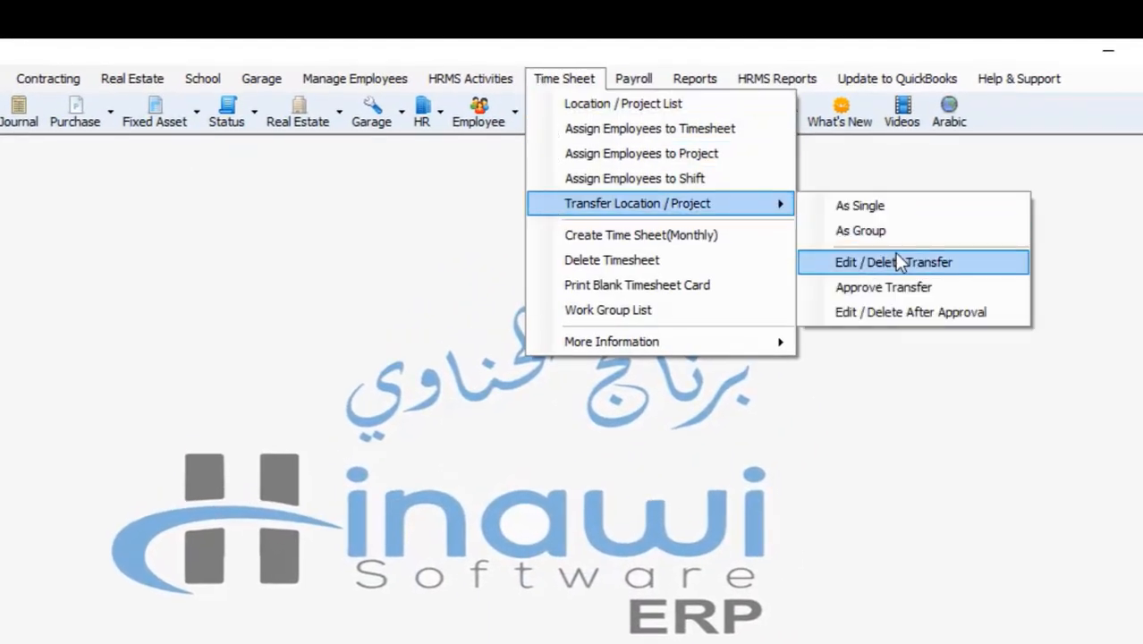
pyautogui.click(876, 260)
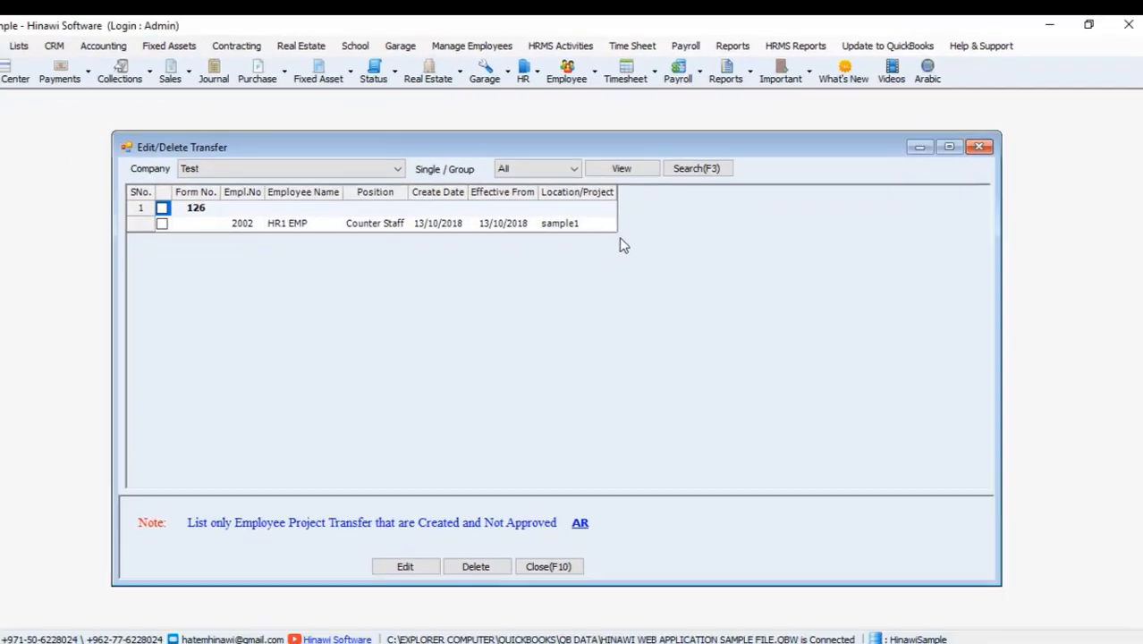
pyautogui.click(342, 163)
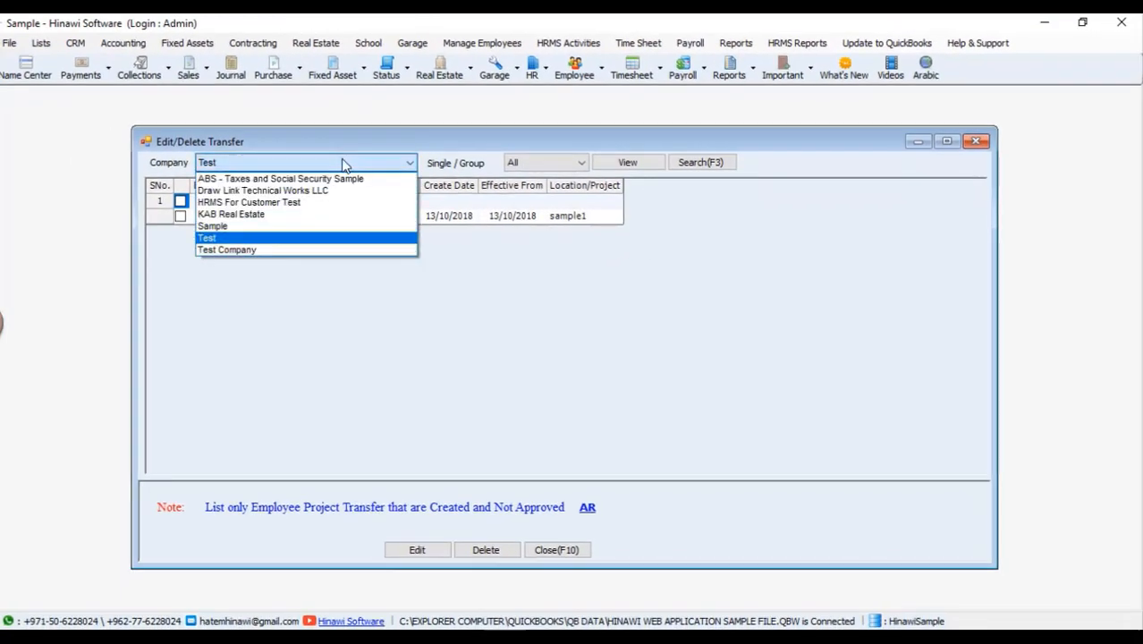
pyautogui.click(247, 252)
pyautogui.click(626, 168)
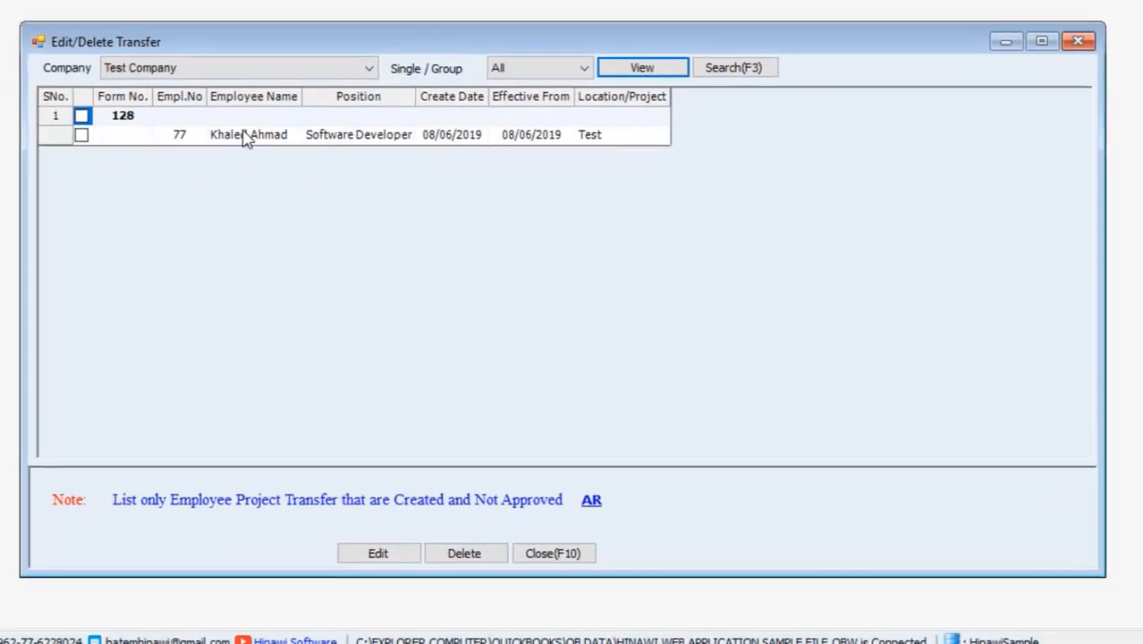
# Step: Mark the timesheet employee's transfer to Test in the edit/delete list, and close the list without editing or deleting it
pyautogui.click(247, 136)
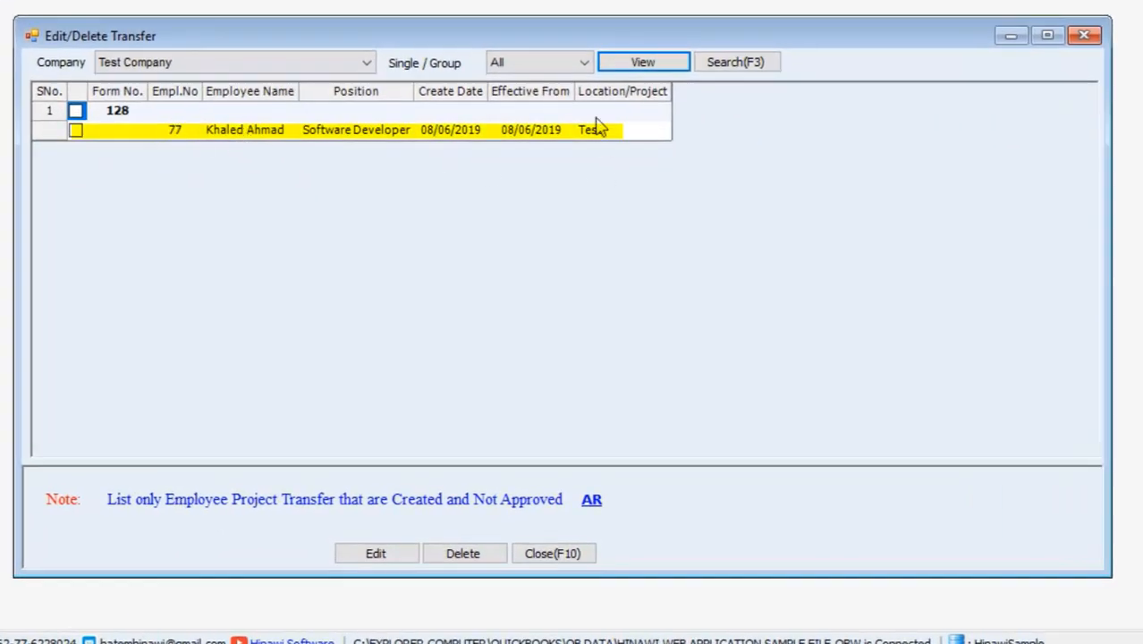
pyautogui.click(599, 128)
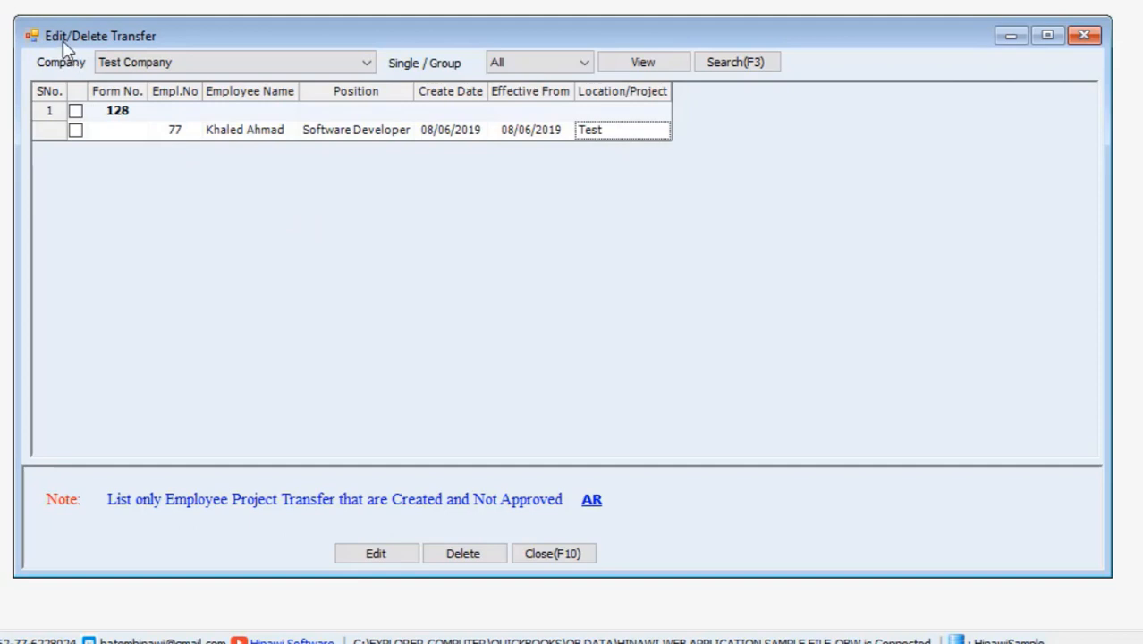
pyautogui.click(75, 130)
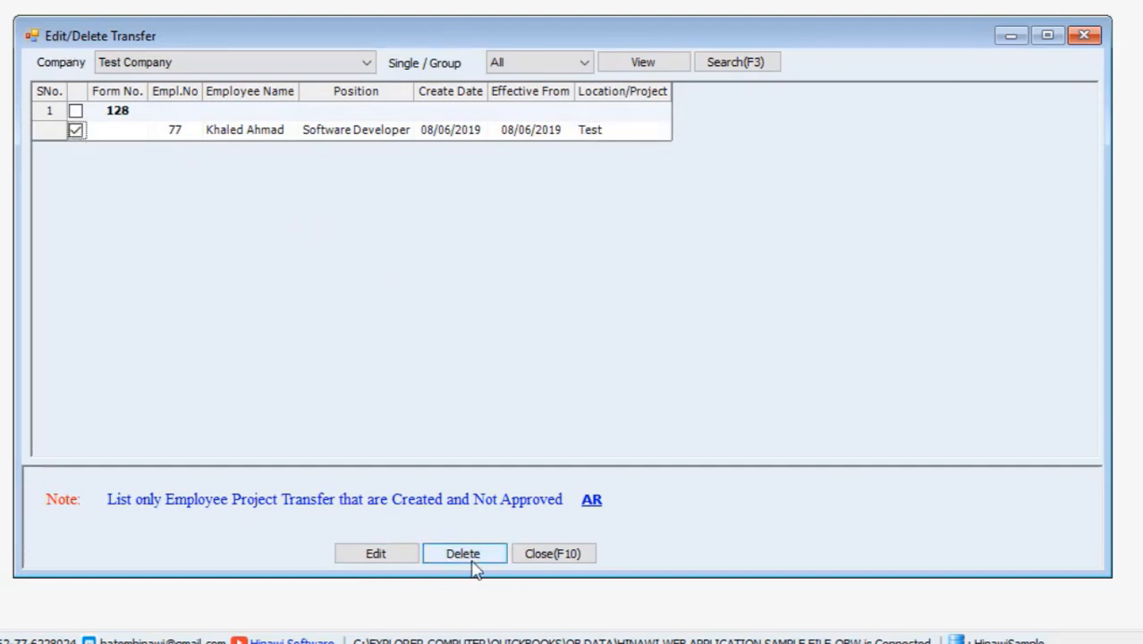
pyautogui.click(572, 556)
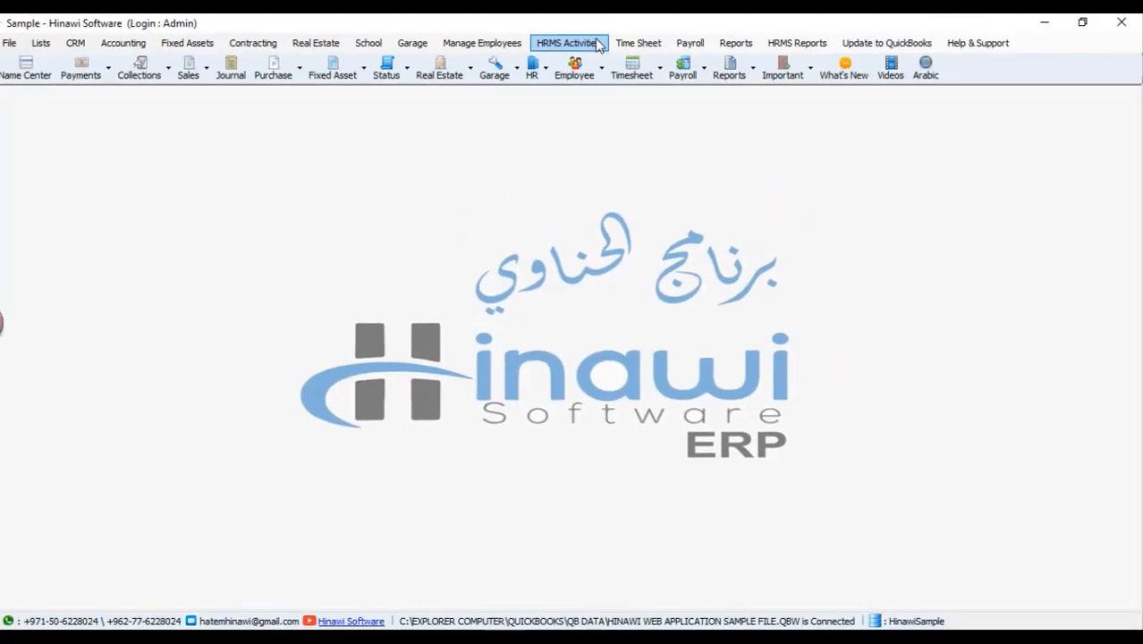
# Step: Open the approval list for location/project transfers and show the transfers of Test Company
pyautogui.click(588, 45)
pyautogui.moveTo(637, 45)
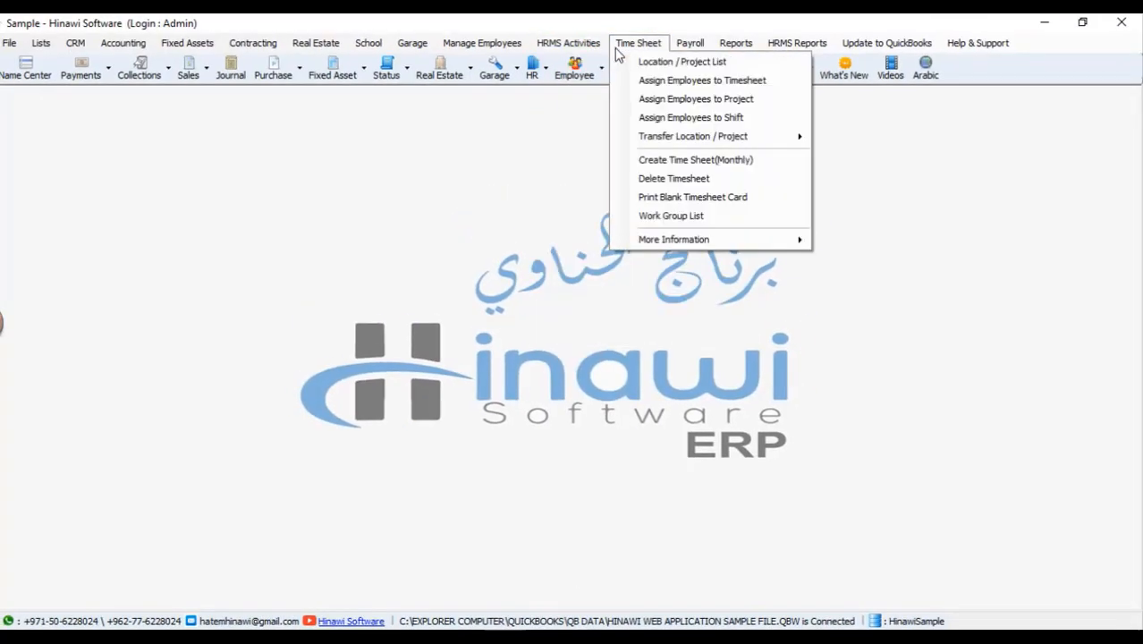
pyautogui.moveTo(644, 136)
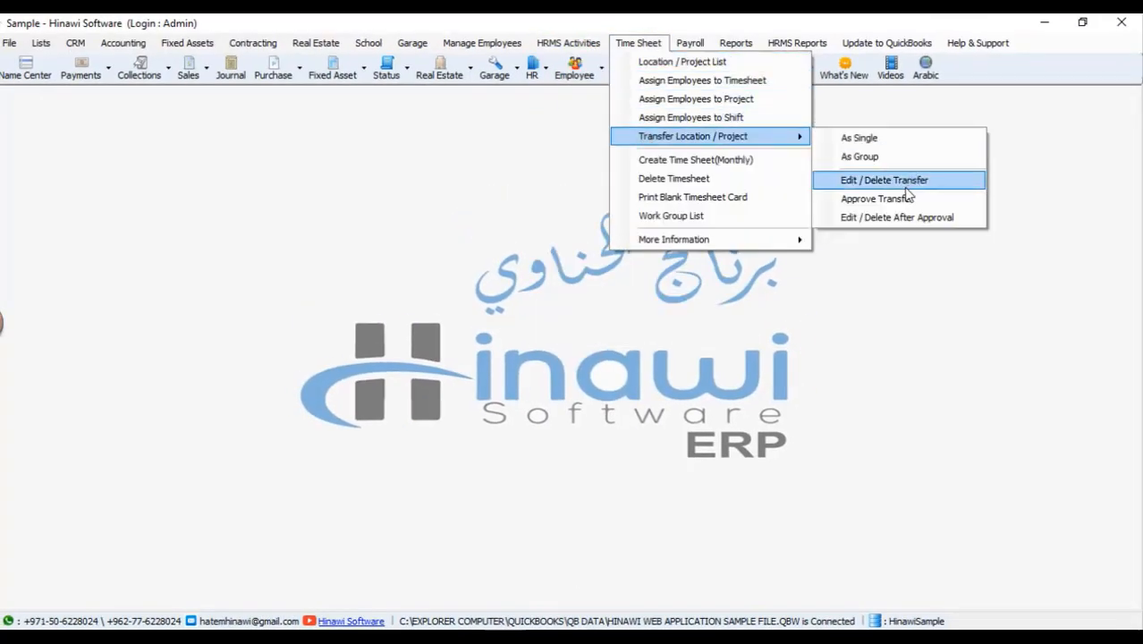
pyautogui.click(879, 199)
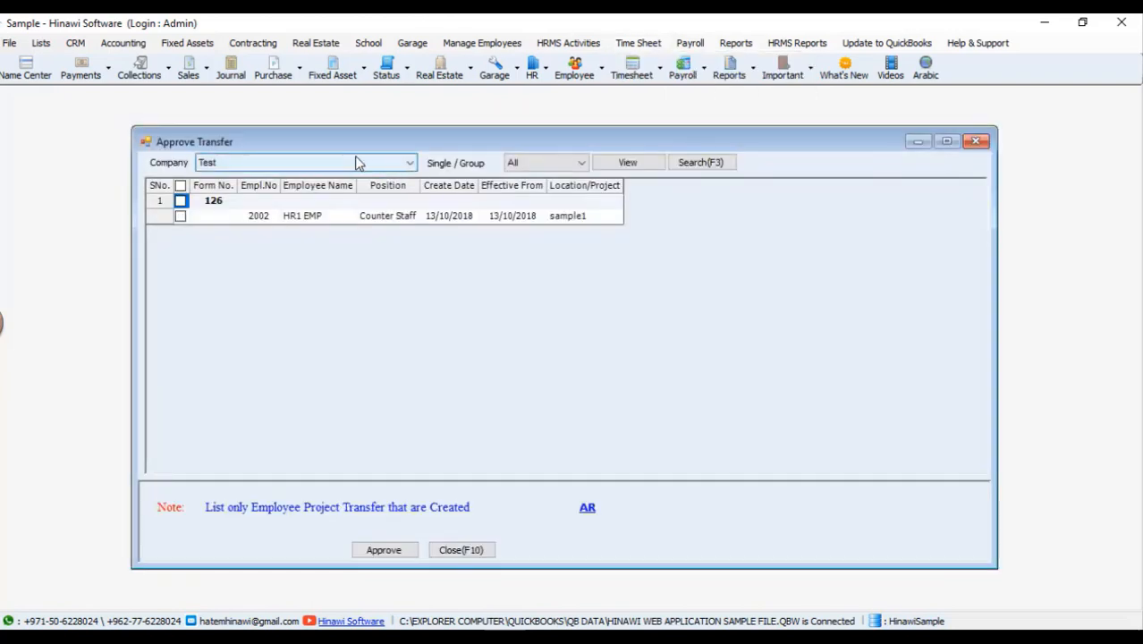
pyautogui.click(356, 162)
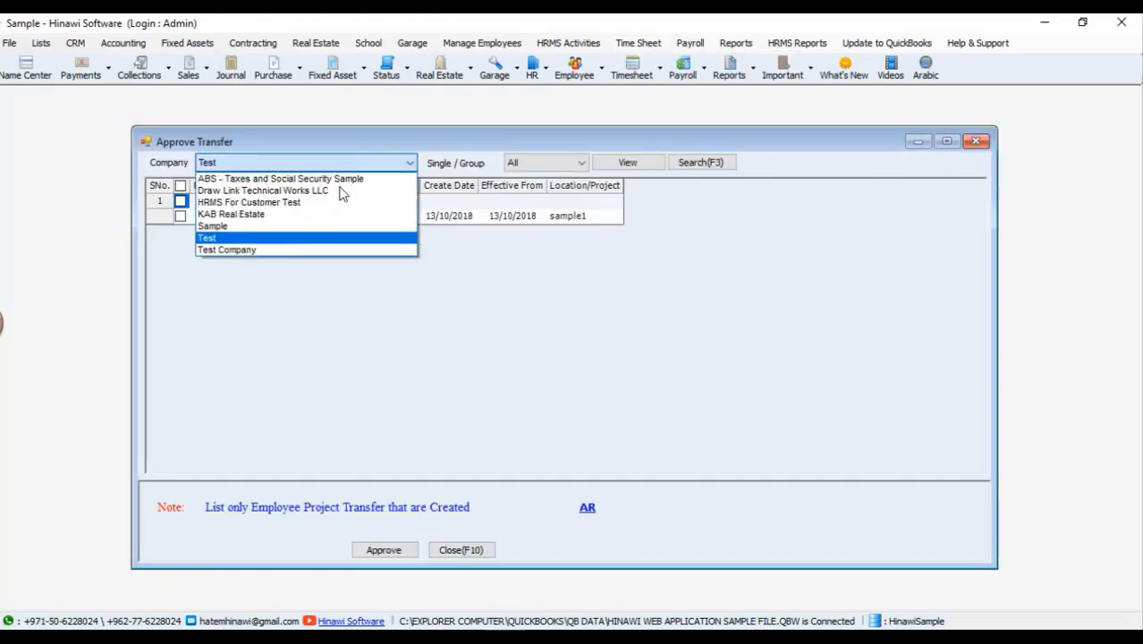
pyautogui.click(300, 251)
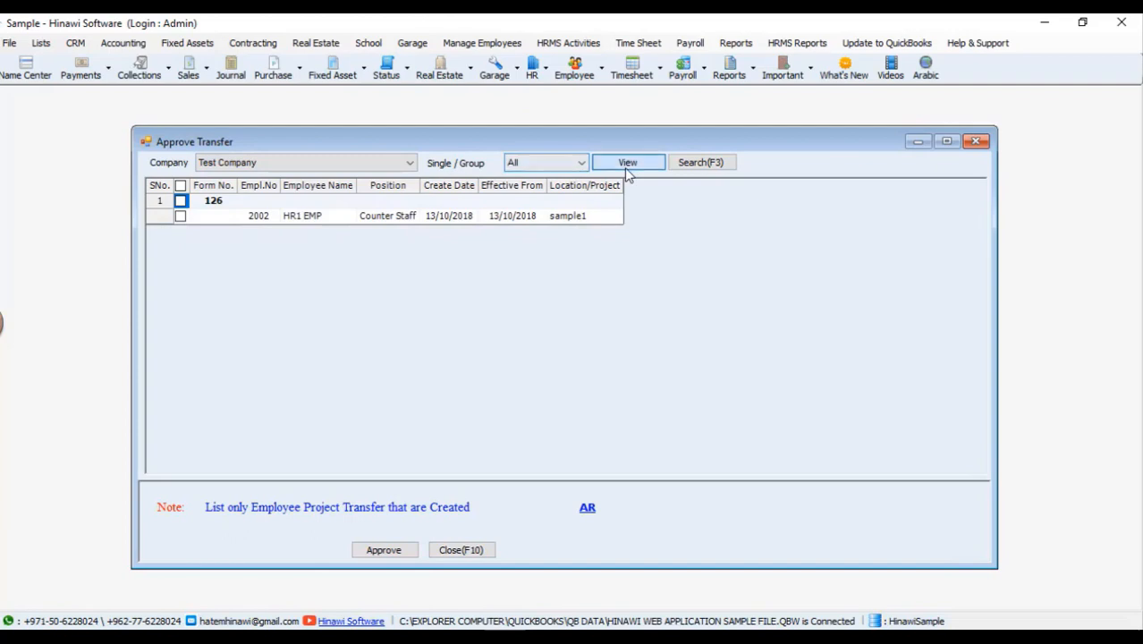
pyautogui.click(627, 168)
# Step: Approve the timesheet employee's transfer to Test and close the approval list
pyautogui.click(181, 217)
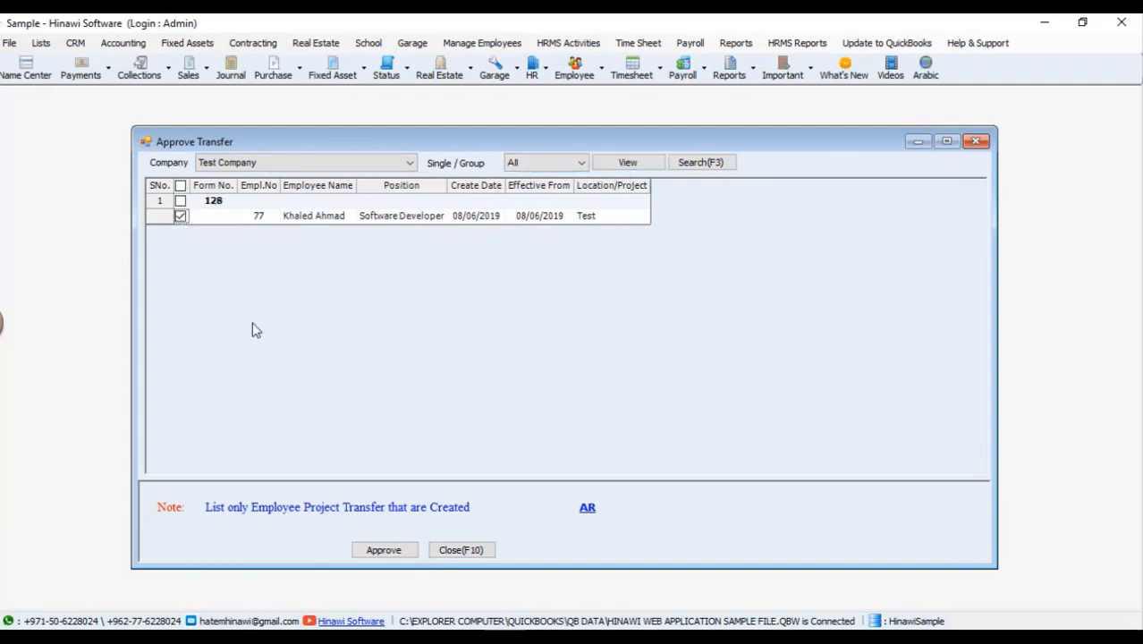
pyautogui.click(383, 551)
pyautogui.click(977, 141)
pyautogui.click(637, 43)
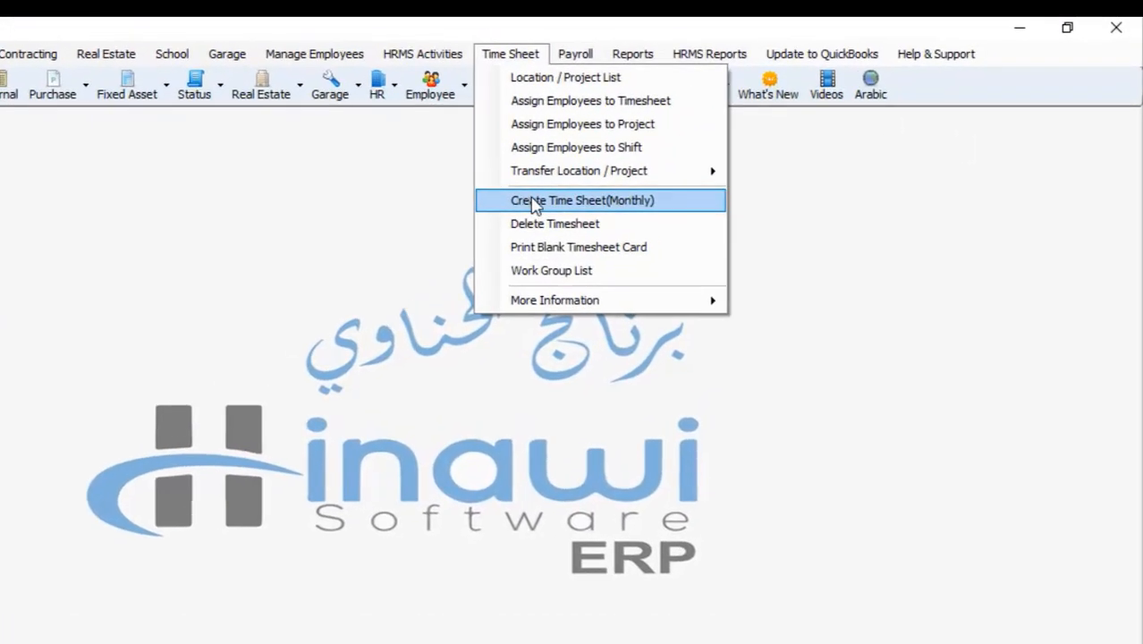
pyautogui.moveTo(536, 173)
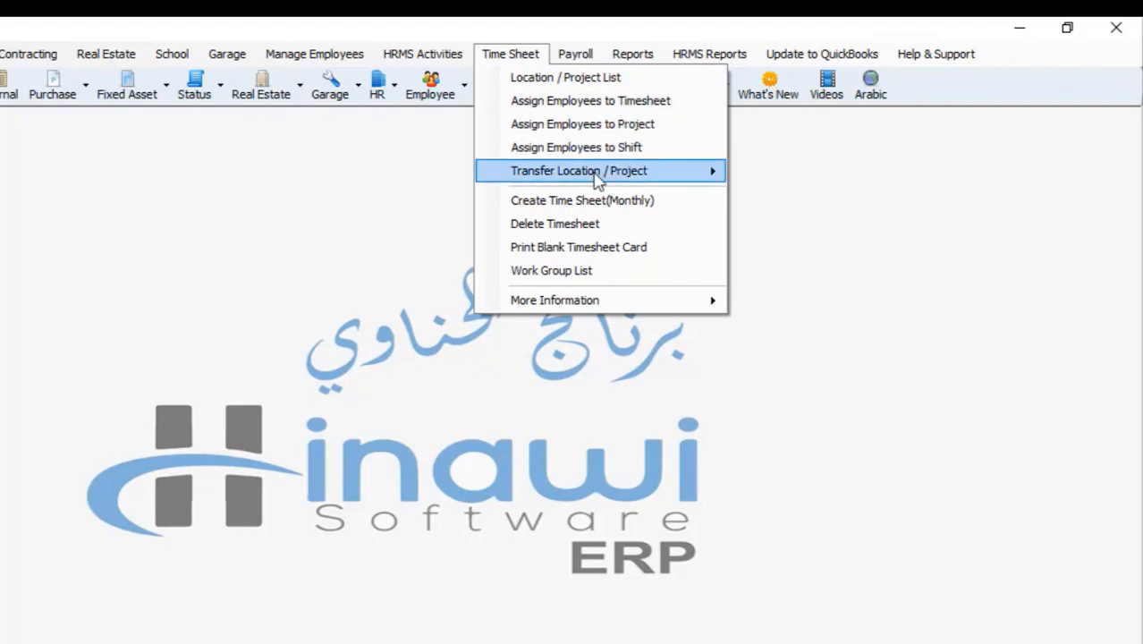
pyautogui.click(376, 215)
# Step: Open the Timesheet Setup of Test Company from the time sheet policy in the HRMS general settings
pyautogui.click(12, 55)
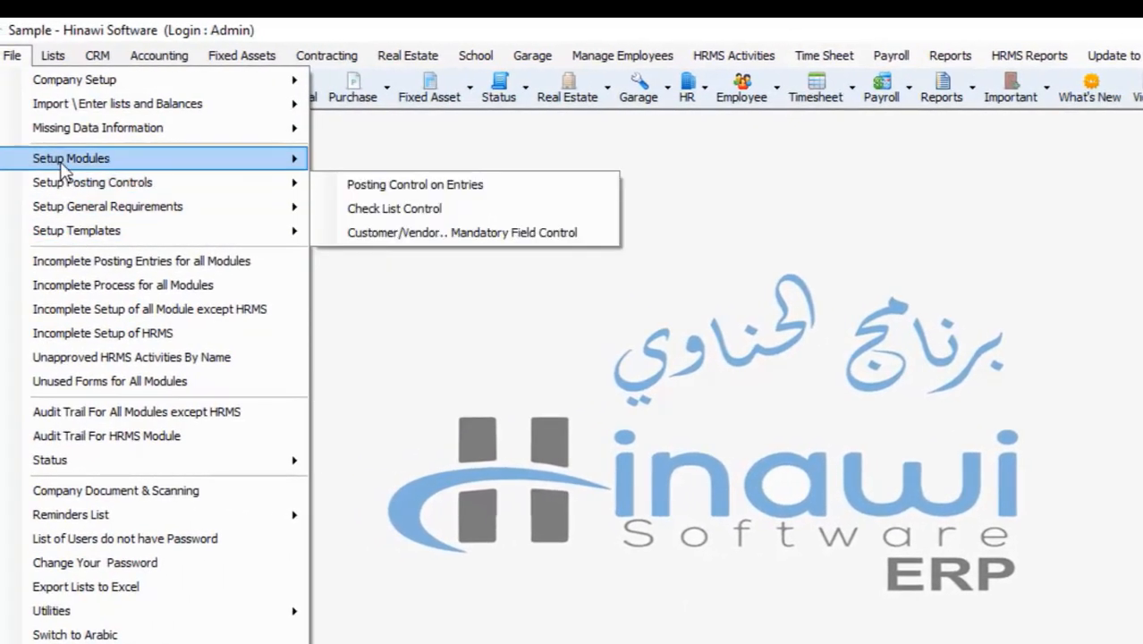
pyautogui.moveTo(63, 161)
pyautogui.moveTo(461, 313)
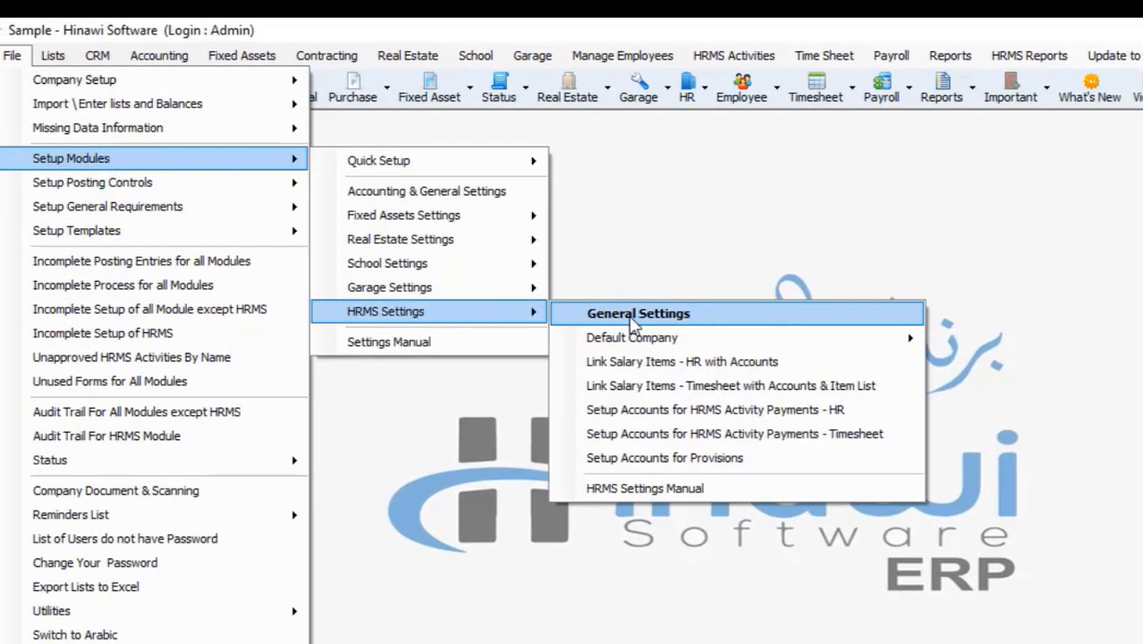
pyautogui.click(633, 315)
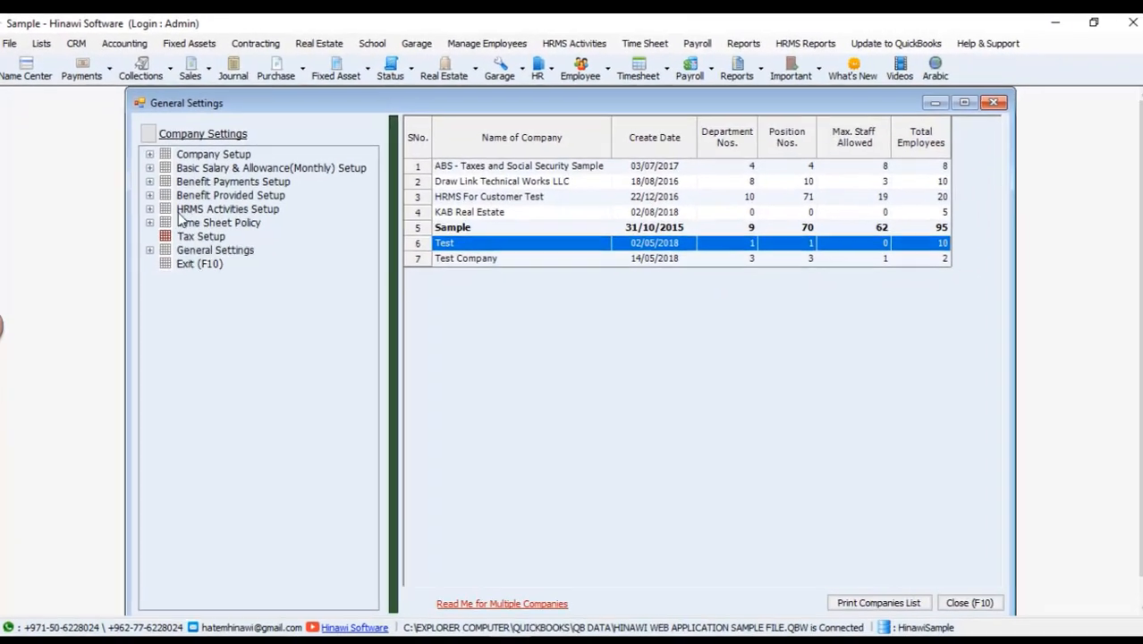
pyautogui.click(461, 258)
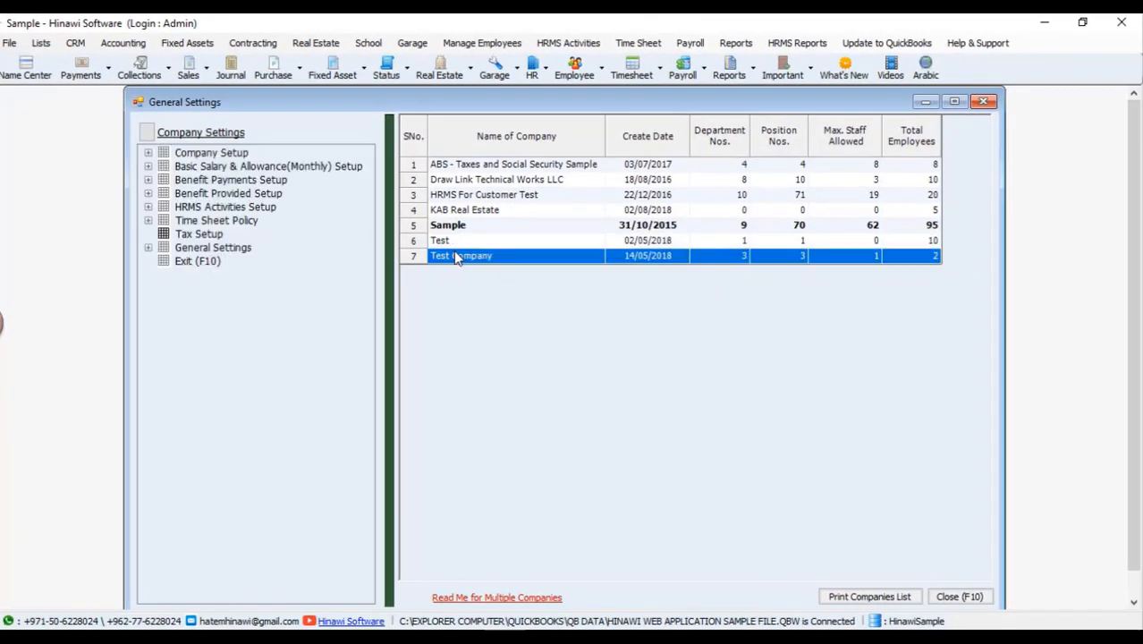
pyautogui.click(148, 221)
pyautogui.click(204, 235)
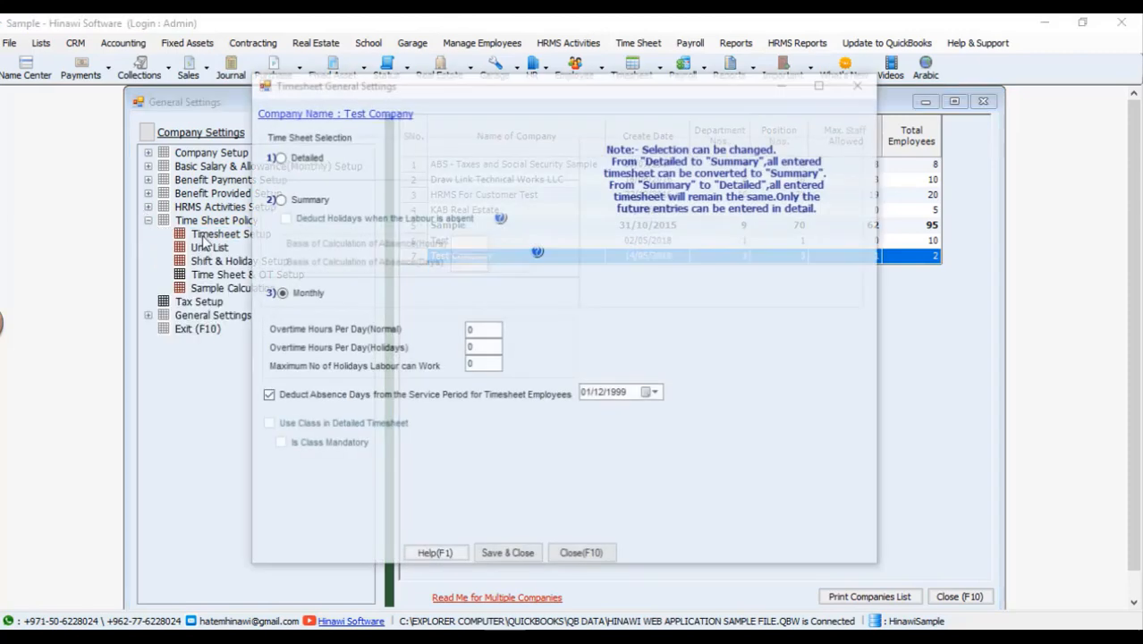
# Step: Set Test Company's time sheet selection to Detailed, save it, and close the general settings
pyautogui.click(279, 157)
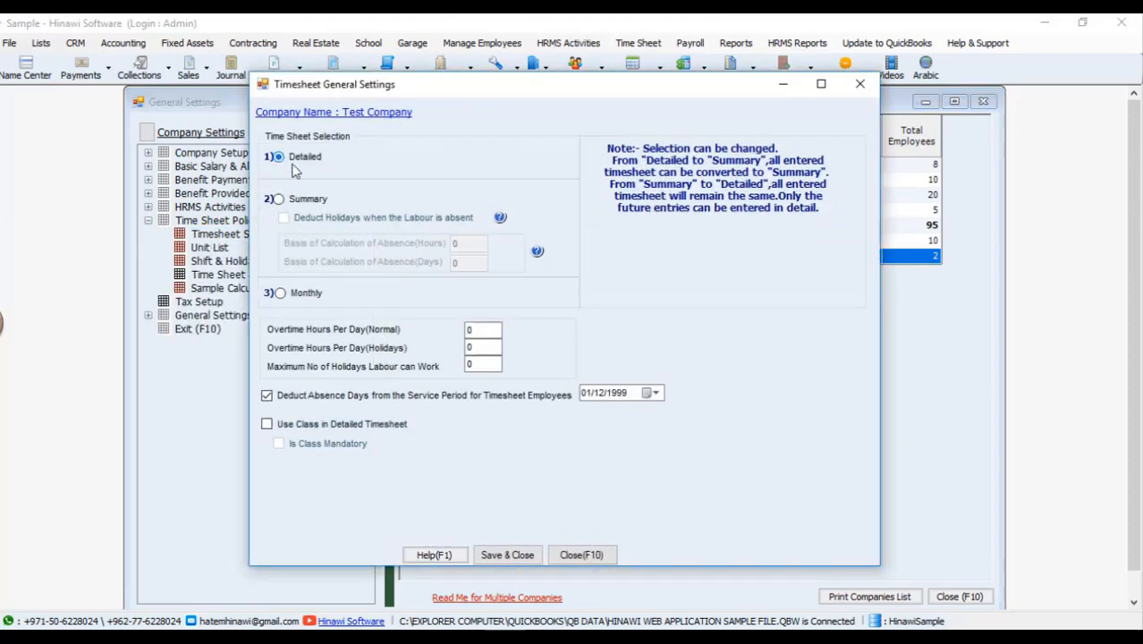
pyautogui.click(509, 553)
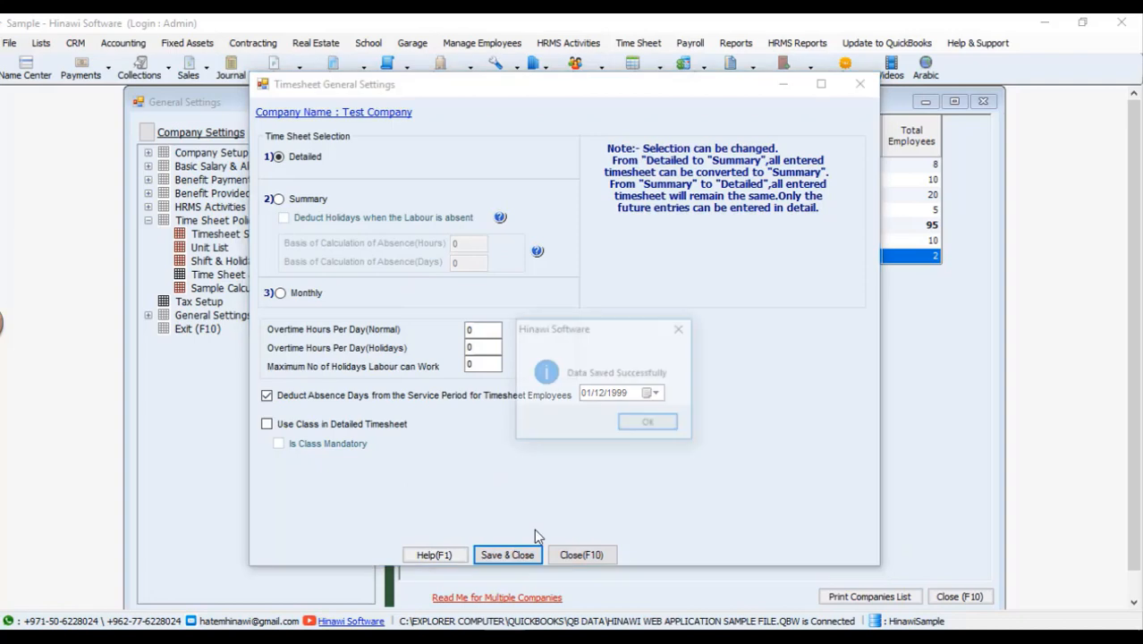
pyautogui.click(652, 424)
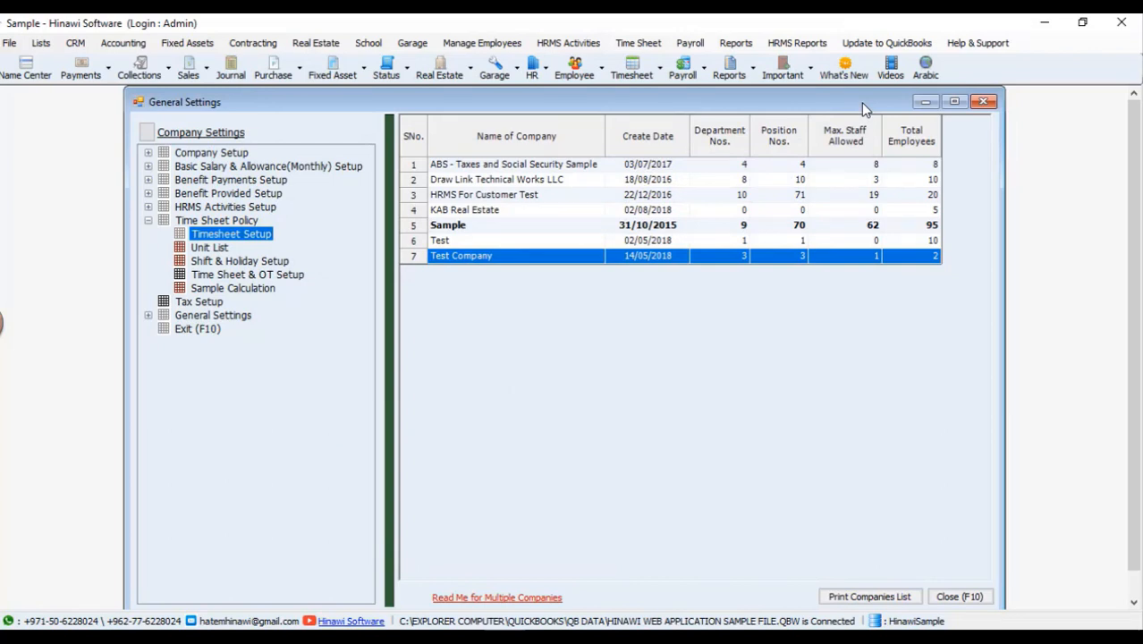
pyautogui.click(982, 101)
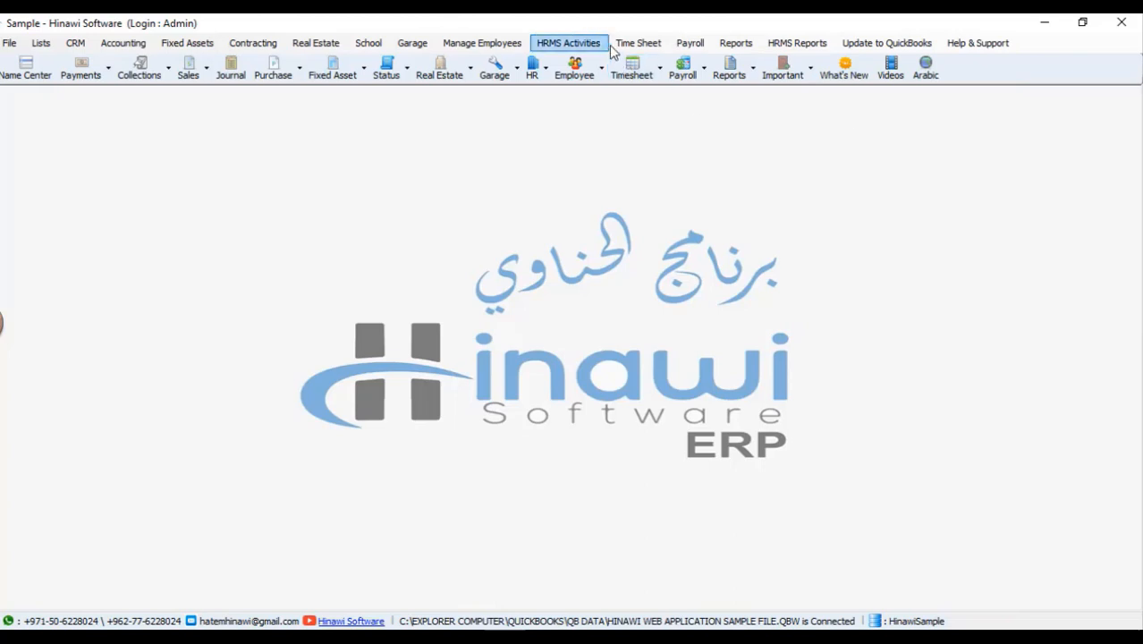
# Step: Start creating a detailed time sheet and choose Test Company as its company
pyautogui.click(637, 44)
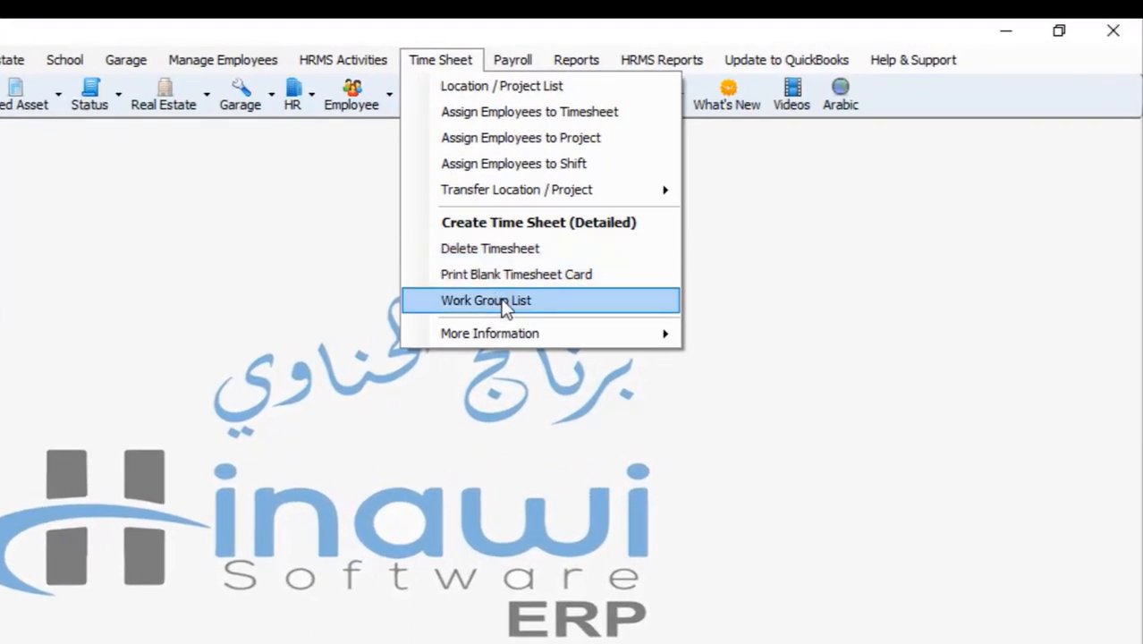
pyautogui.click(486, 223)
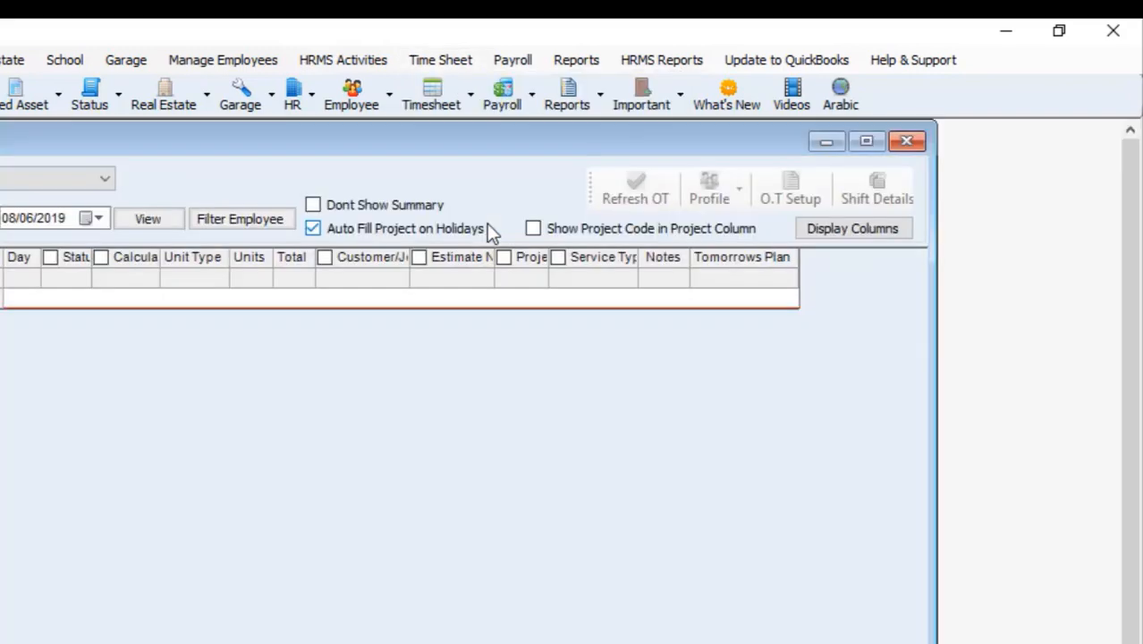
pyautogui.click(51, 178)
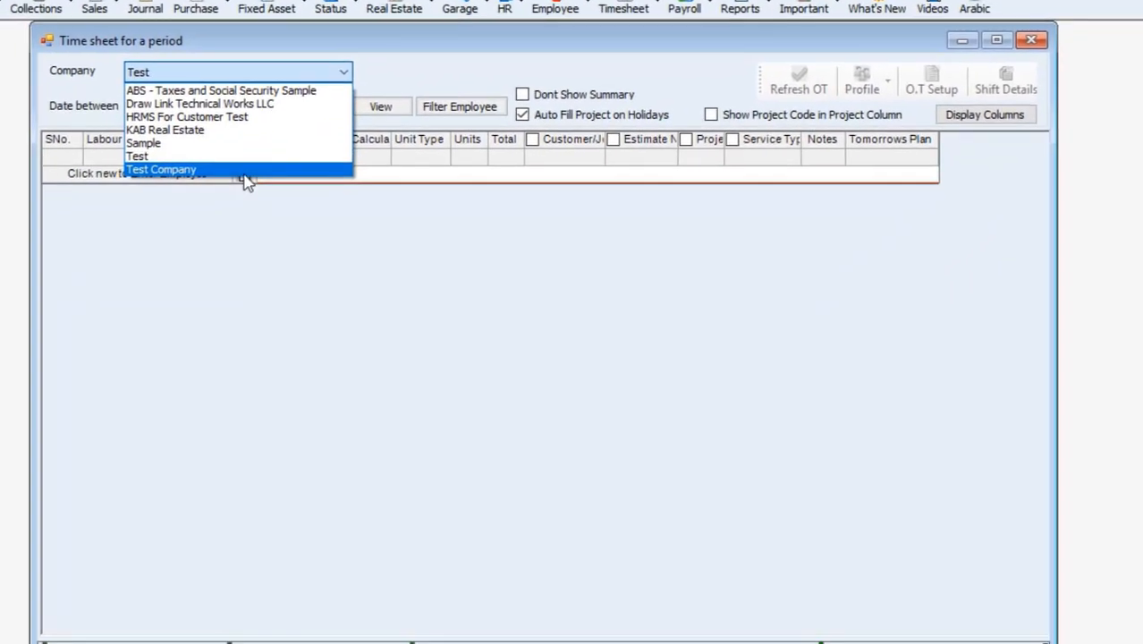
pyautogui.click(244, 172)
# Step: Set the time sheet period from 01/01/2019 to 31/01/2019
pyautogui.click(199, 106)
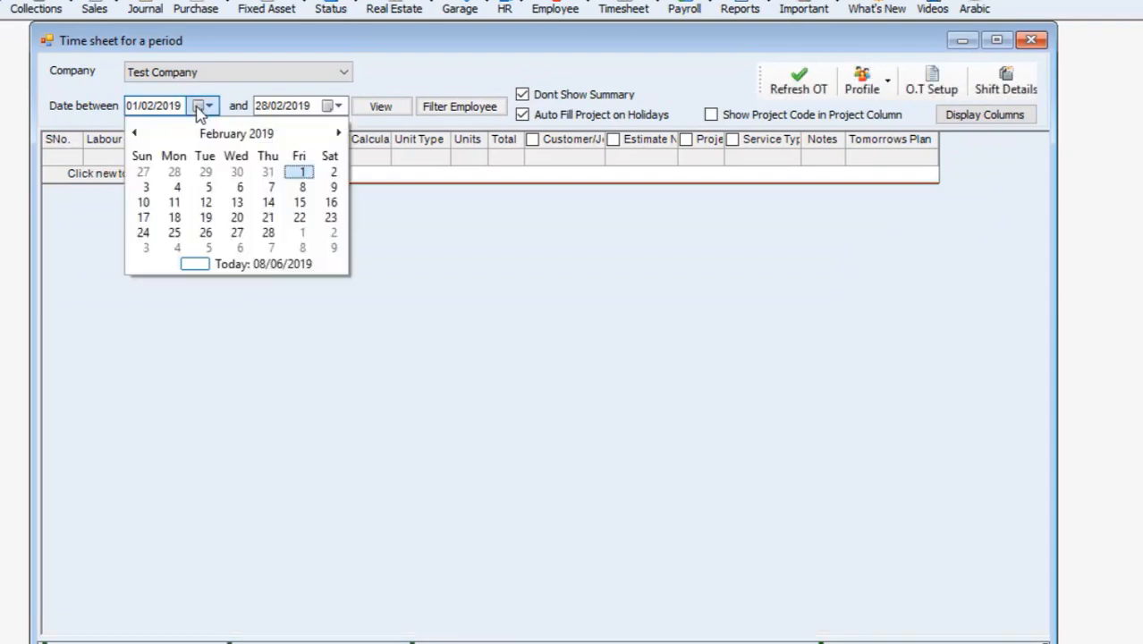
pyautogui.click(134, 134)
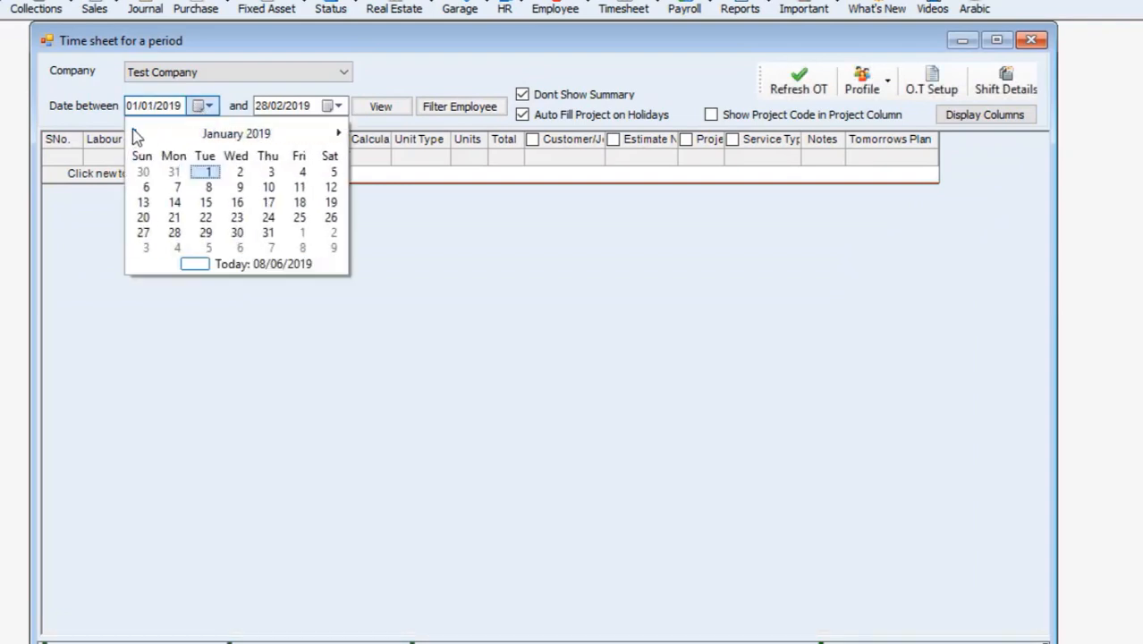
pyautogui.click(134, 134)
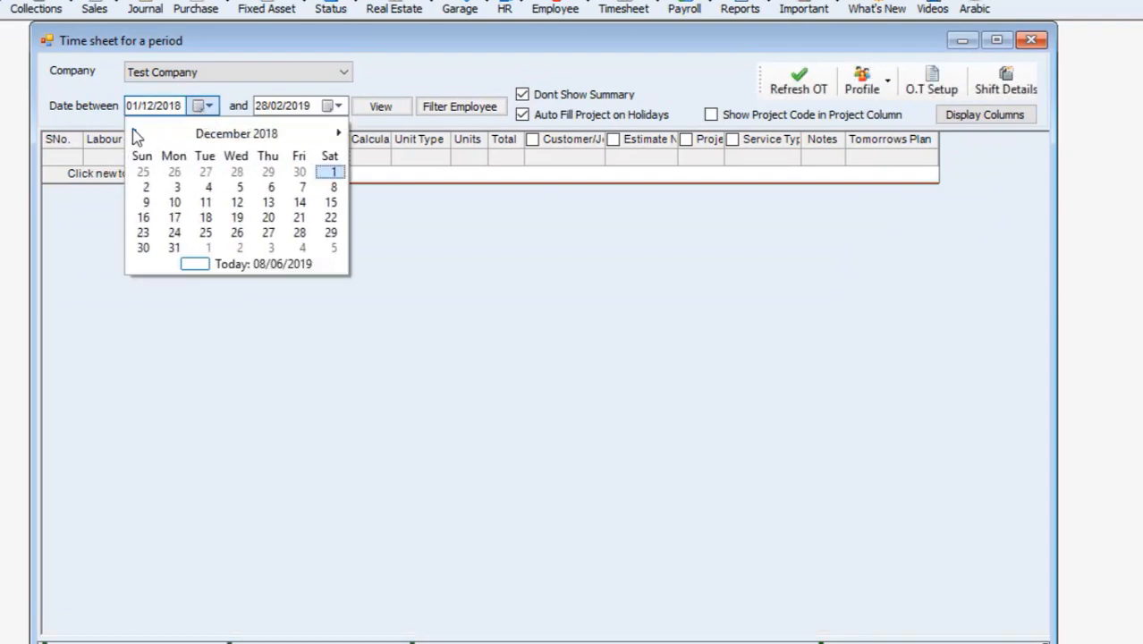
pyautogui.click(339, 134)
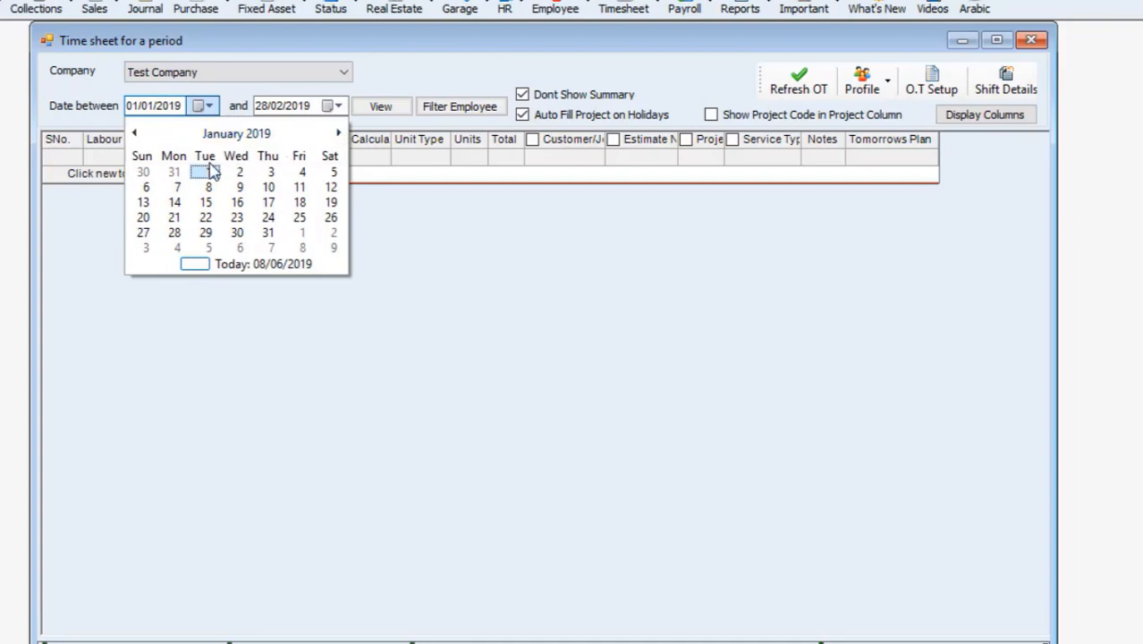
pyautogui.click(206, 172)
pyautogui.click(334, 106)
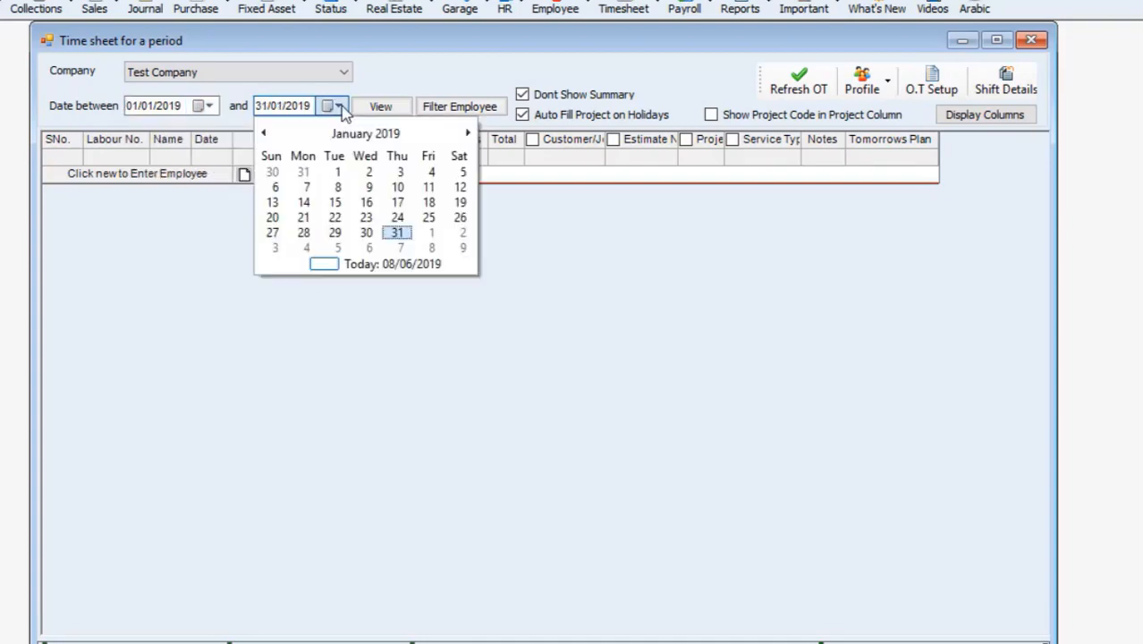
pyautogui.click(397, 232)
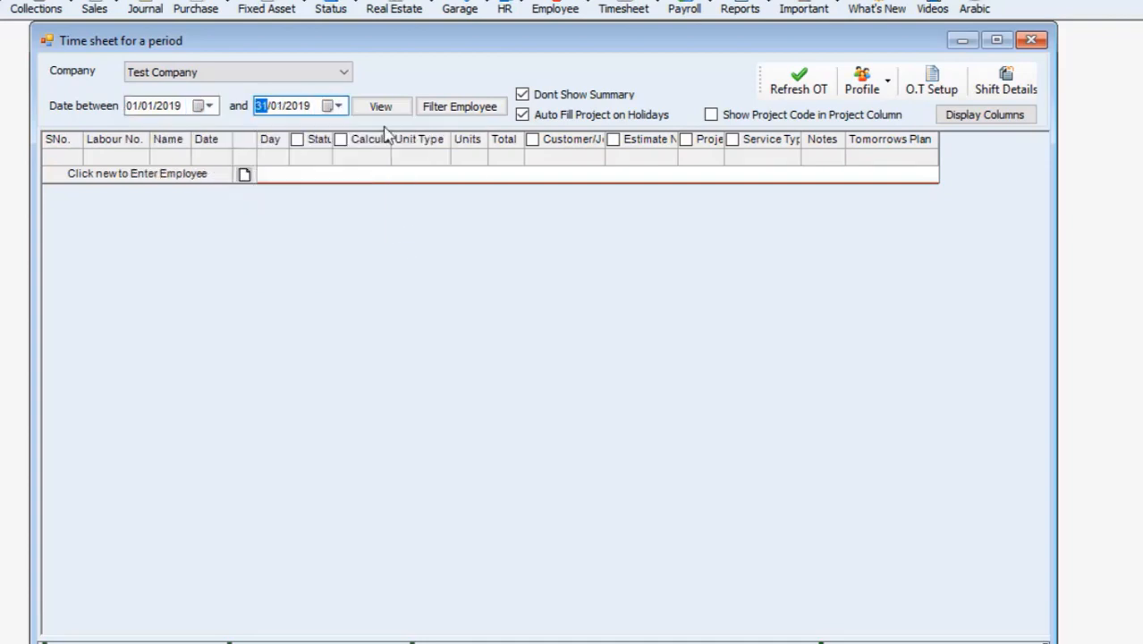
# Step: Load Test Company's time sheet for the entered period and maximize its window
pyautogui.click(390, 111)
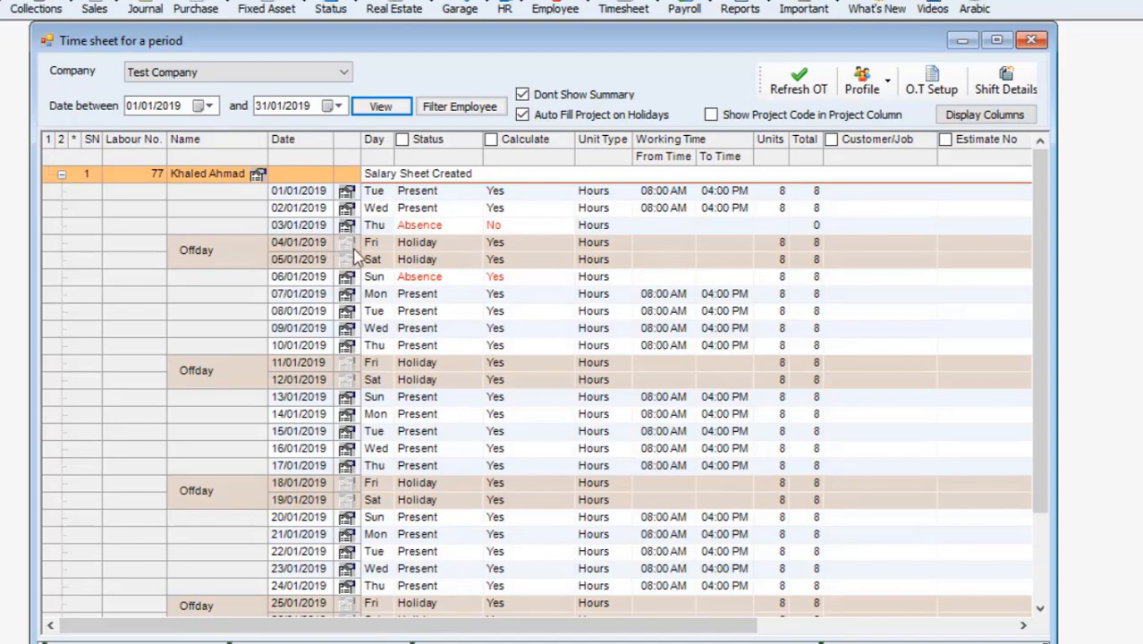
pyautogui.click(995, 39)
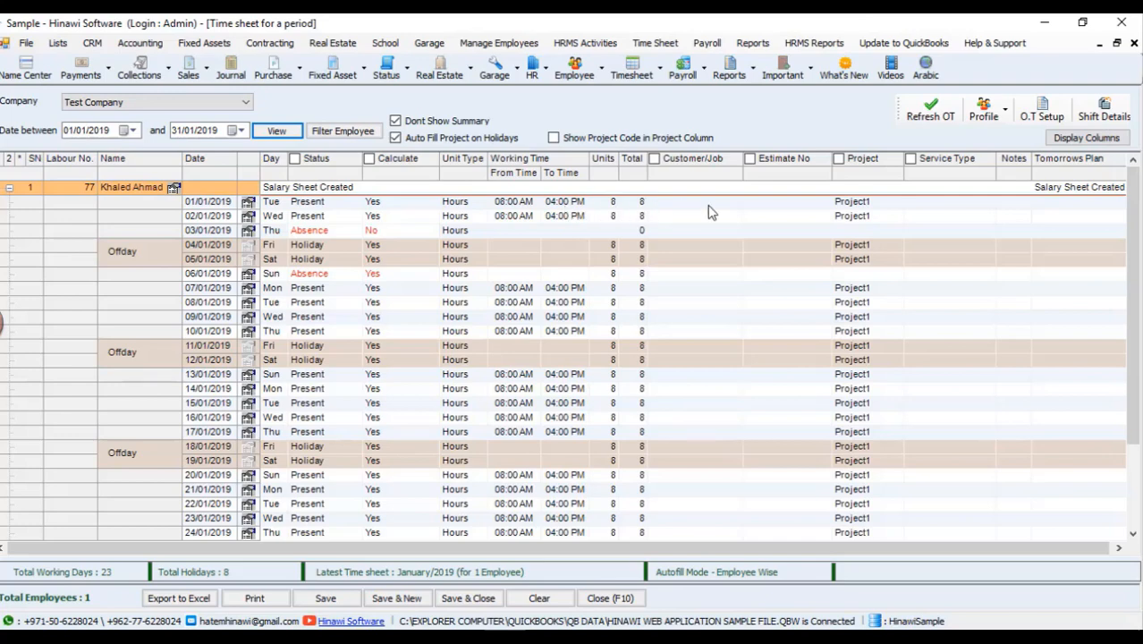
# Step: Examine the project choices available for the employee's 01/01/2019 time sheet entry
pyautogui.click(896, 203)
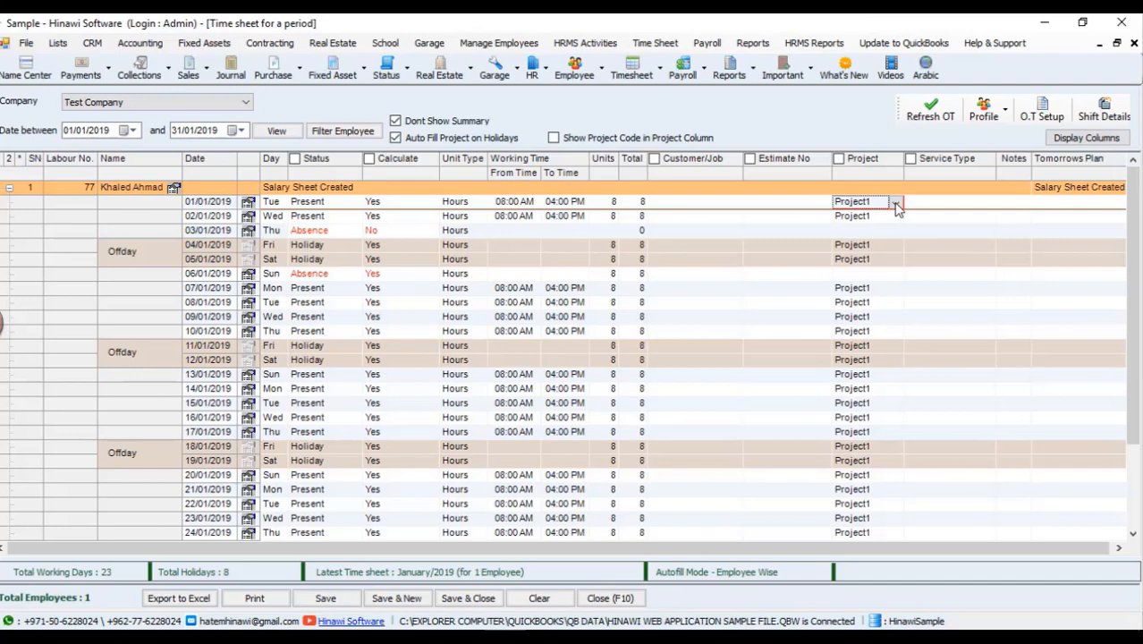
pyautogui.click(896, 204)
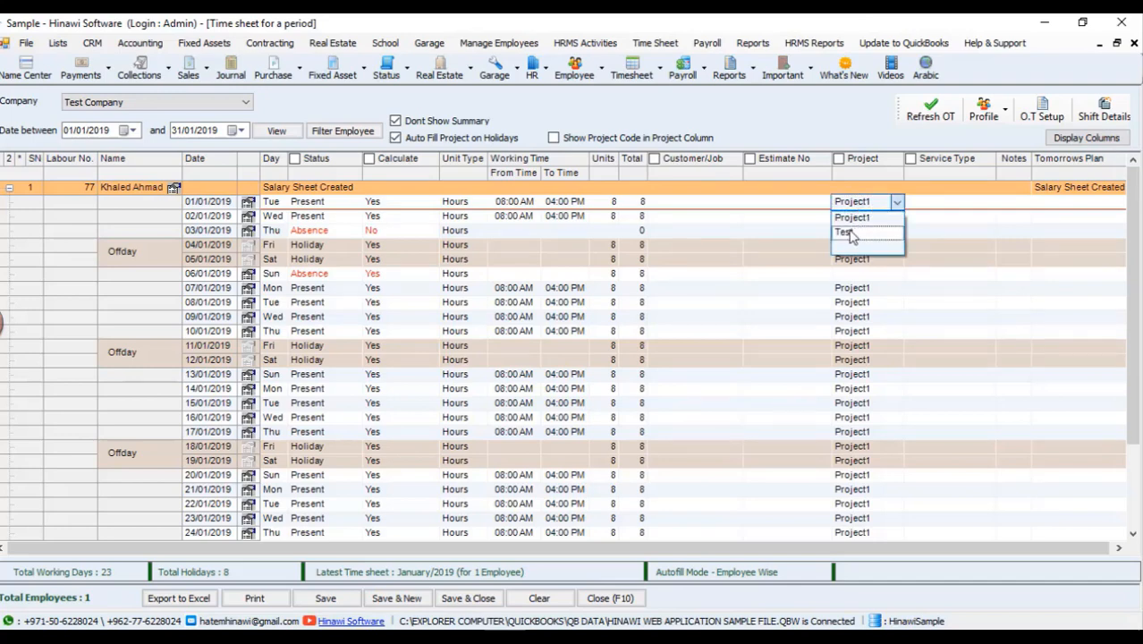
pyautogui.click(869, 275)
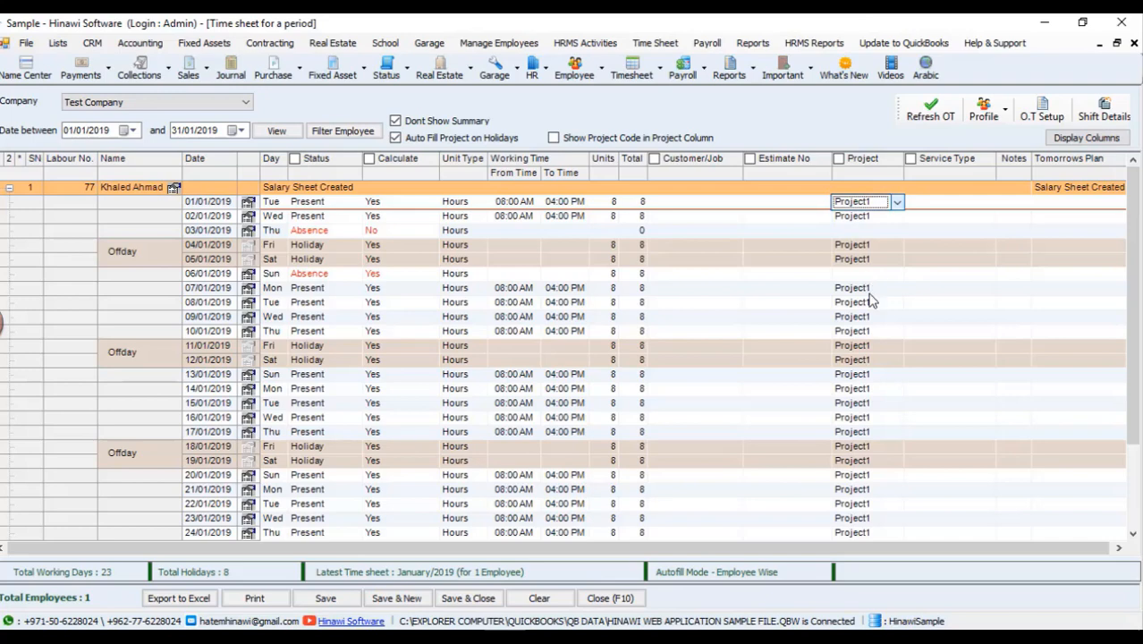
pyautogui.click(1063, 191)
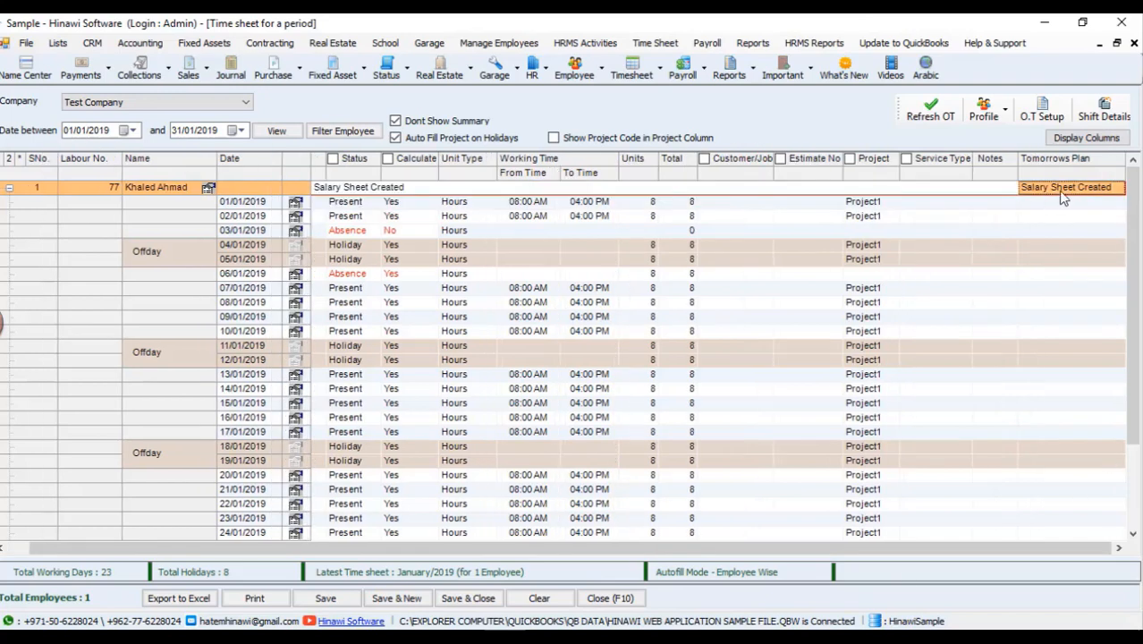
# Step: Review the time sheet's columns and its daily entries through 31/01/2019
pyautogui.moveTo(798, 549); pyautogui.dragTo(769, 549)
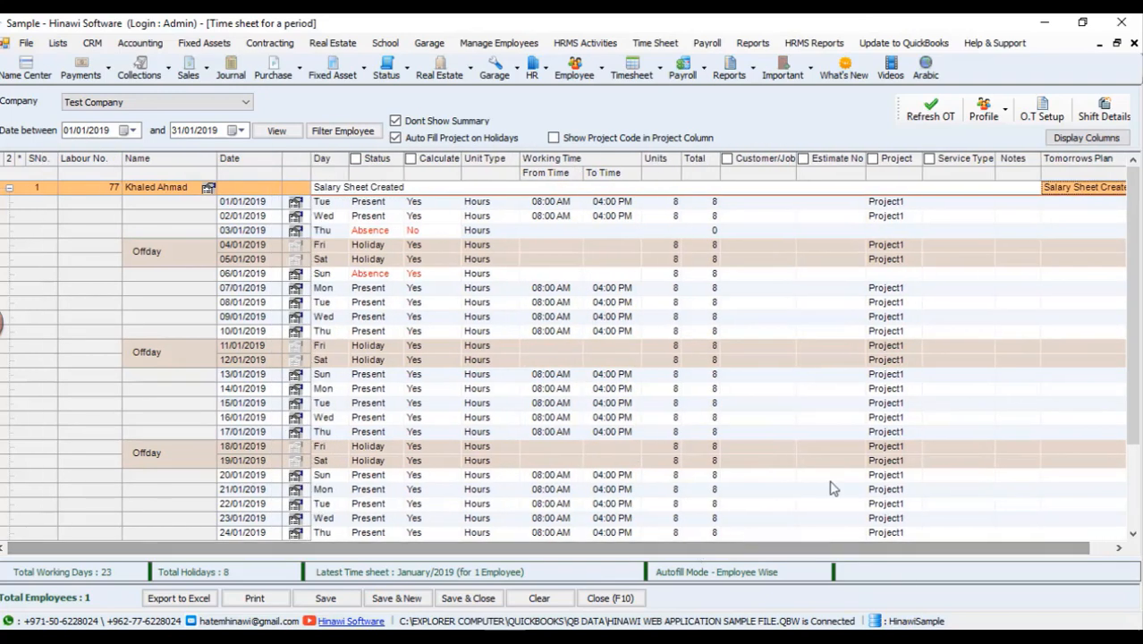
pyautogui.moveTo(1132, 325); pyautogui.dragTo(1140, 480)
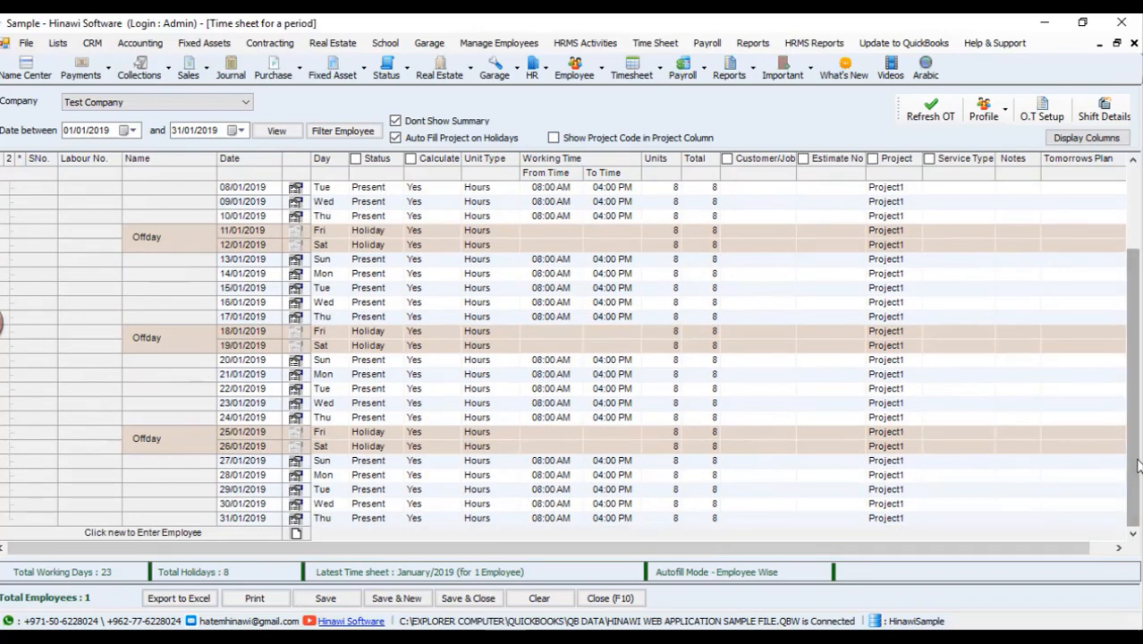
pyautogui.moveTo(1137, 458); pyautogui.dragTo(1122, 360)
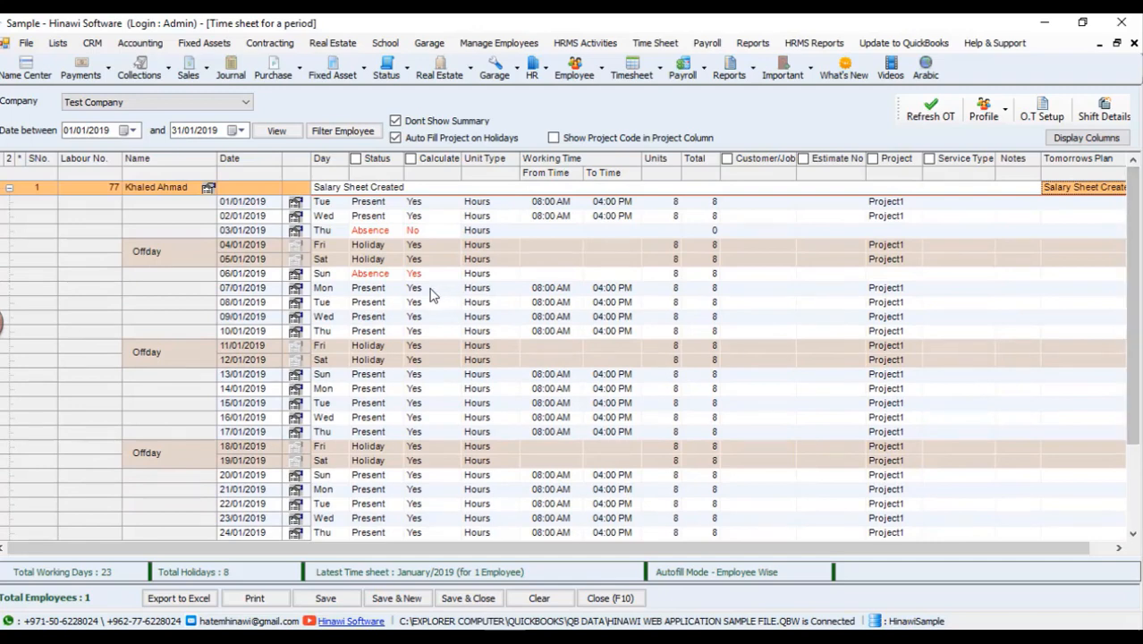
# Step: Examine the attendance status choices for the 06/01/2019 entry
pyautogui.click(380, 260)
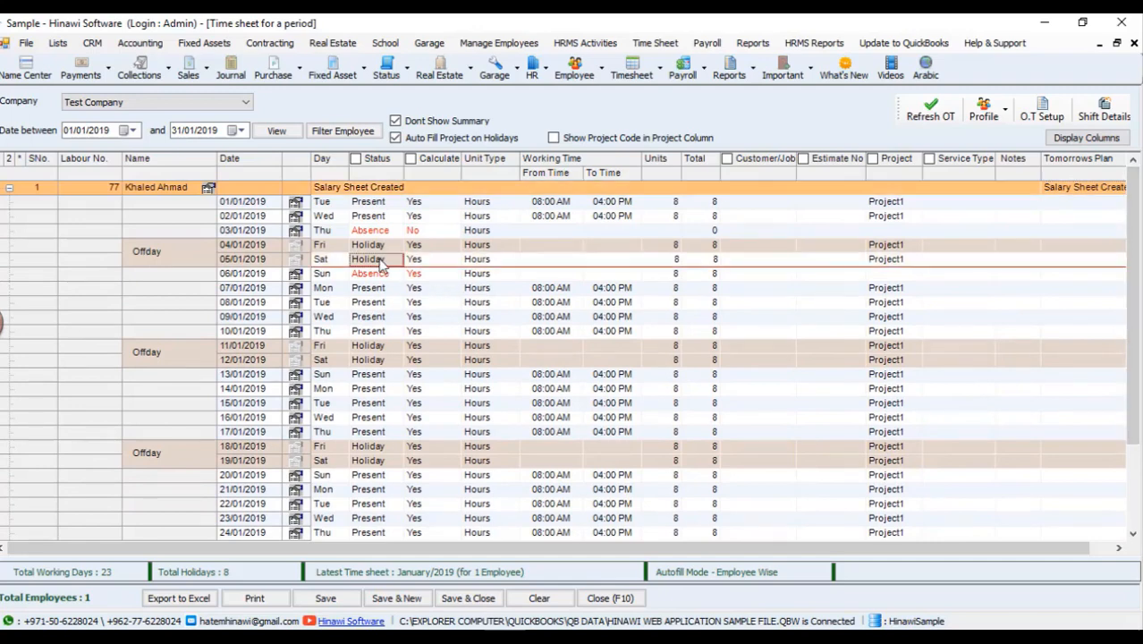
pyautogui.click(382, 274)
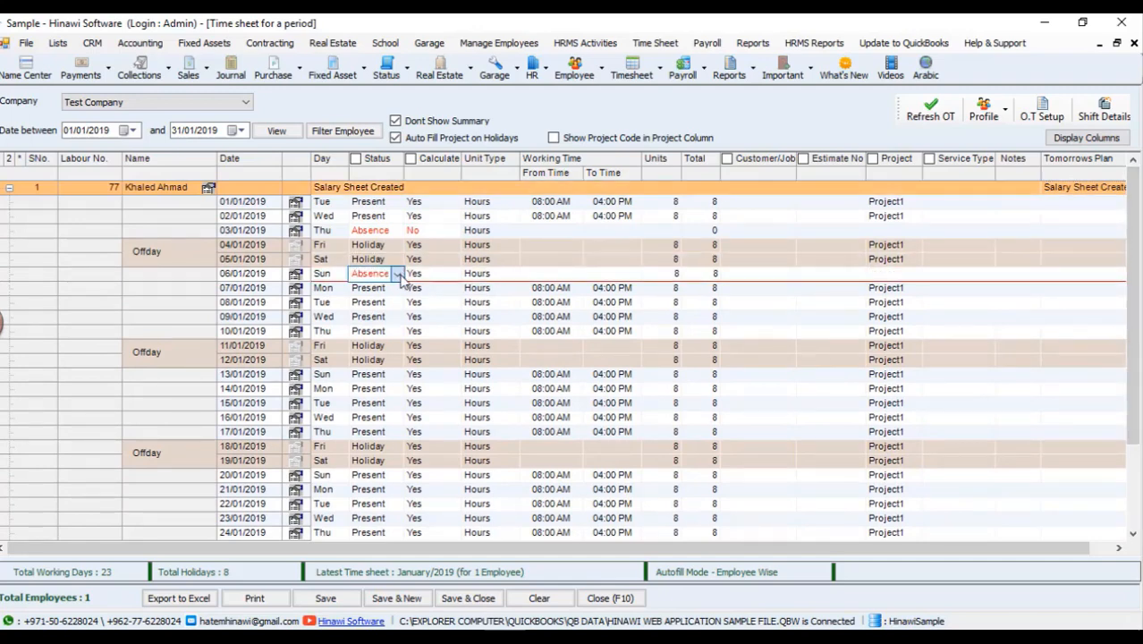
pyautogui.click(383, 275)
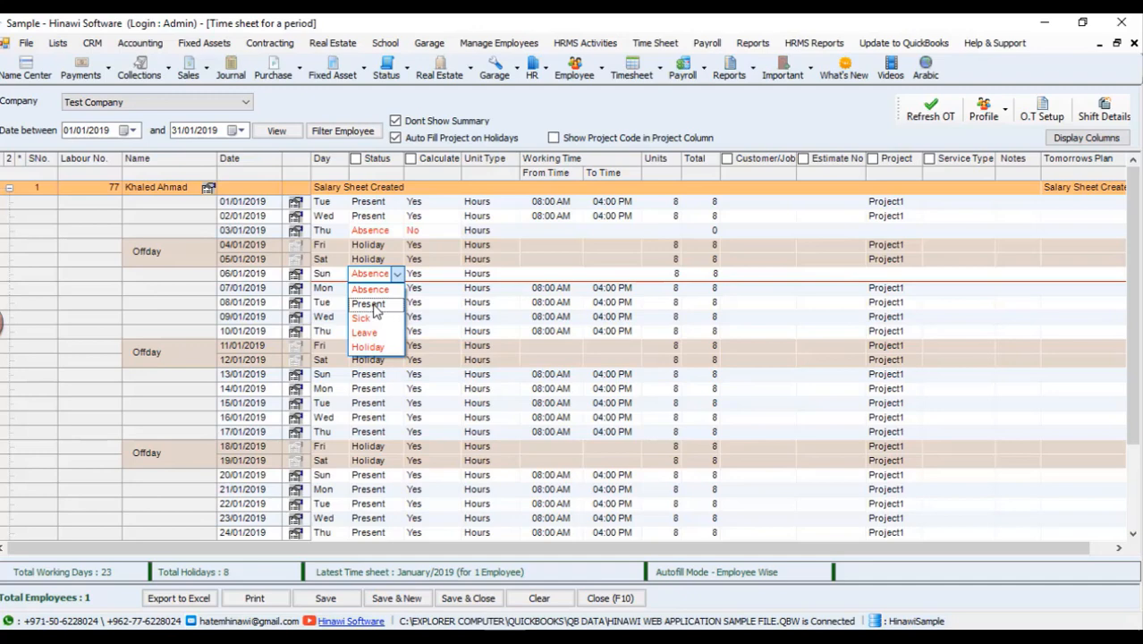
# Step: Examine the absence commands for HR employees and recheck the status choices of the 06/01/2019 entry
pyautogui.click(569, 45)
pyautogui.moveTo(593, 80)
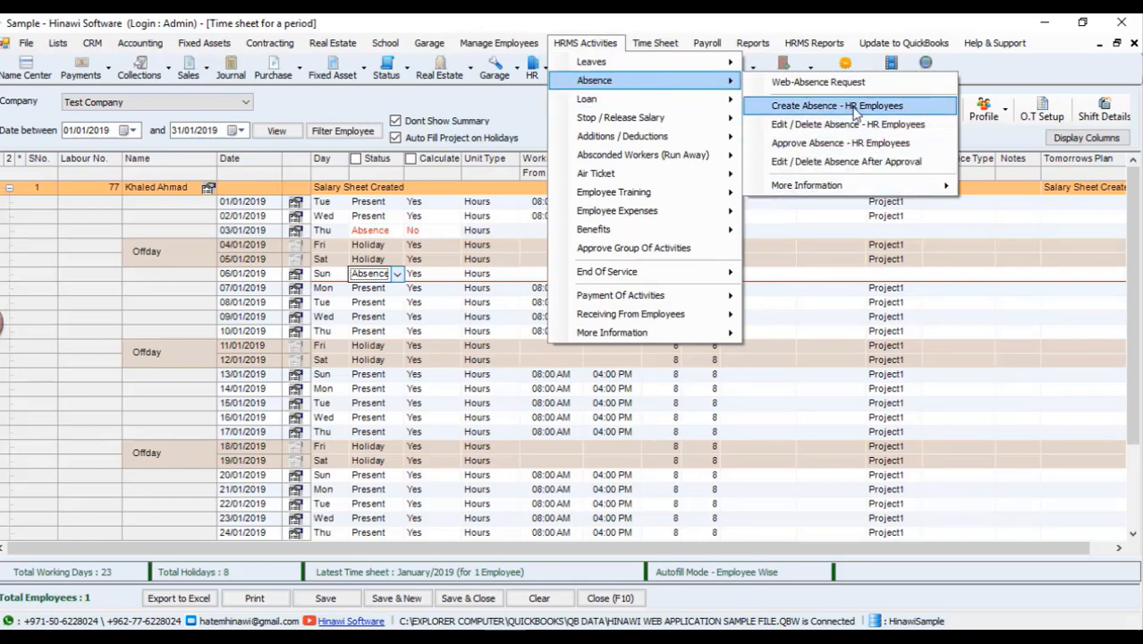
pyautogui.click(890, 270)
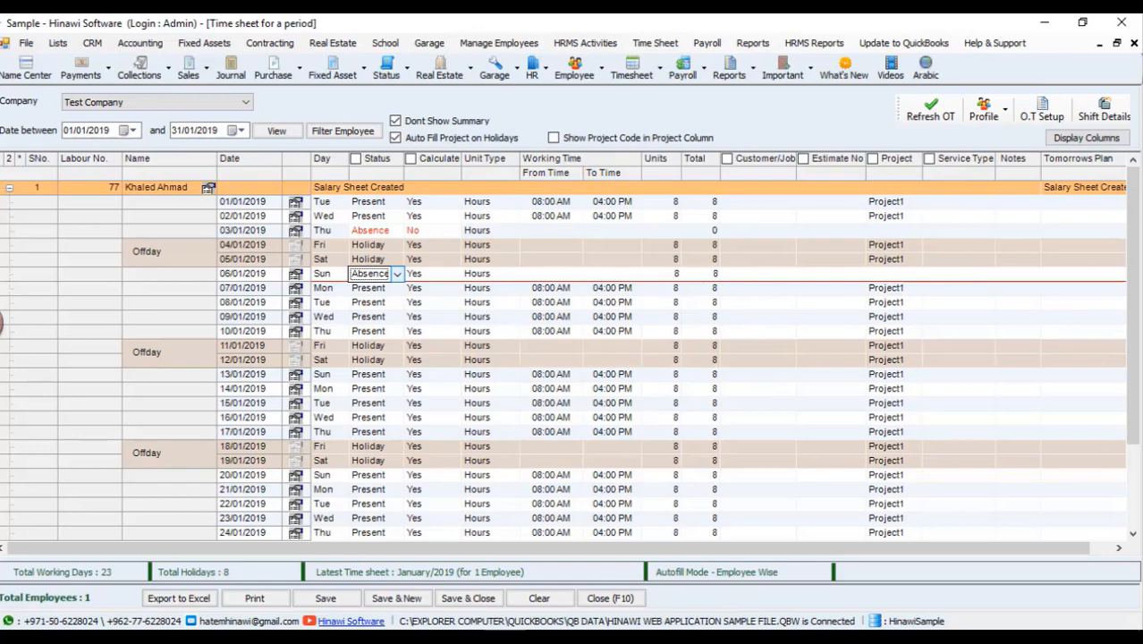
pyautogui.click(395, 274)
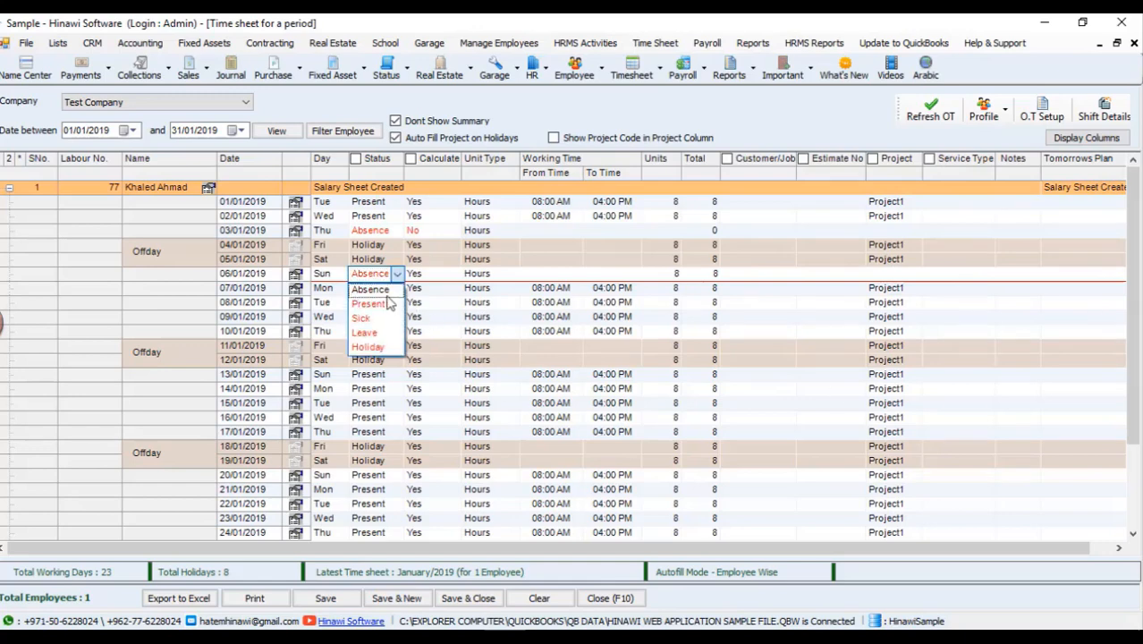
pyautogui.click(516, 302)
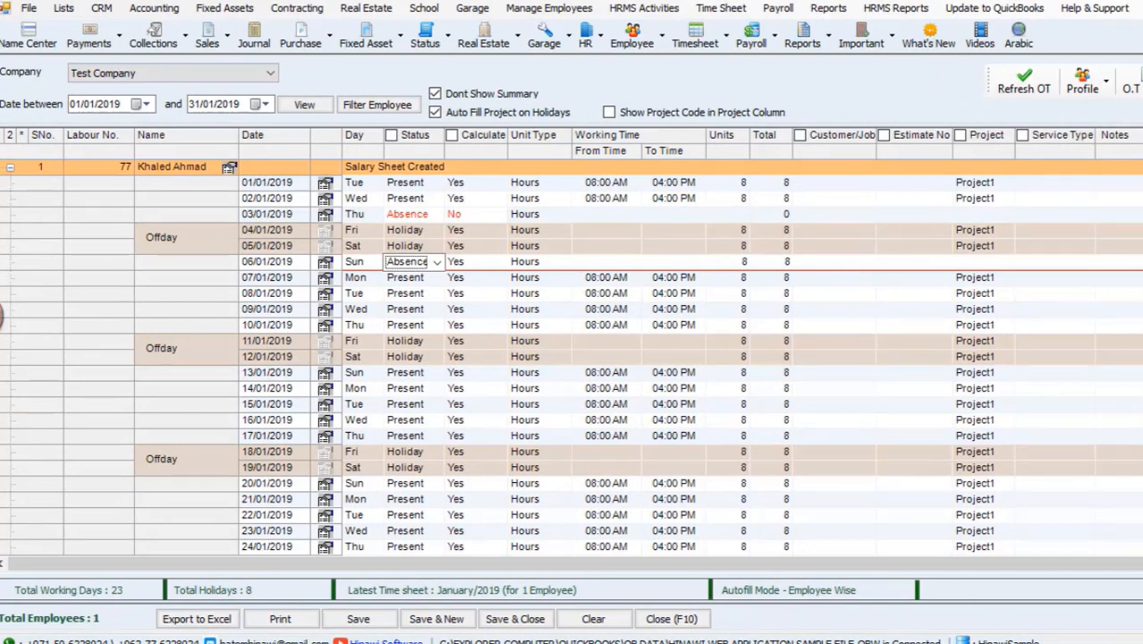
# Step: Show the insert-employee option at the end of the time sheet, and close the time sheet without saving changes
pyautogui.scroll(-3, 570, 358)
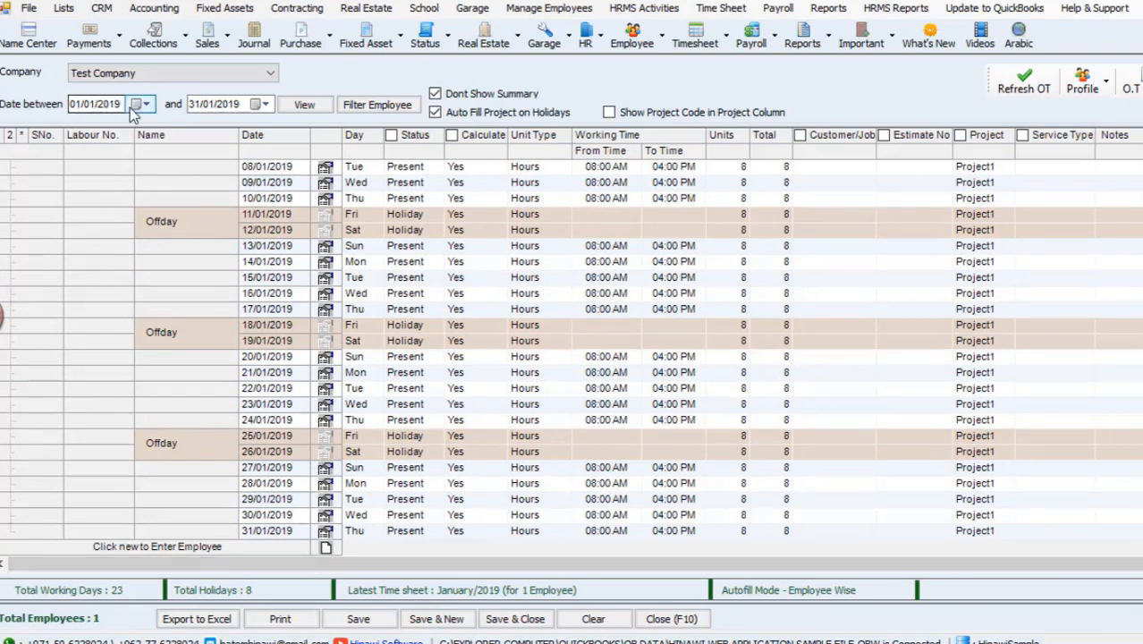
pyautogui.click(325, 548)
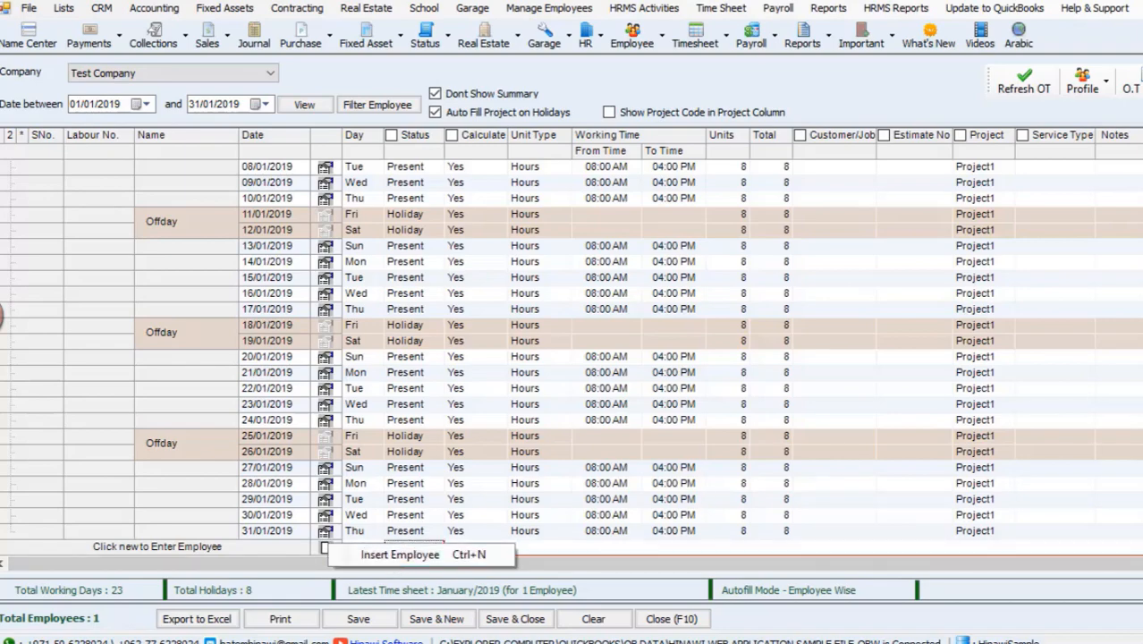
pyautogui.scroll(3, 573, 358)
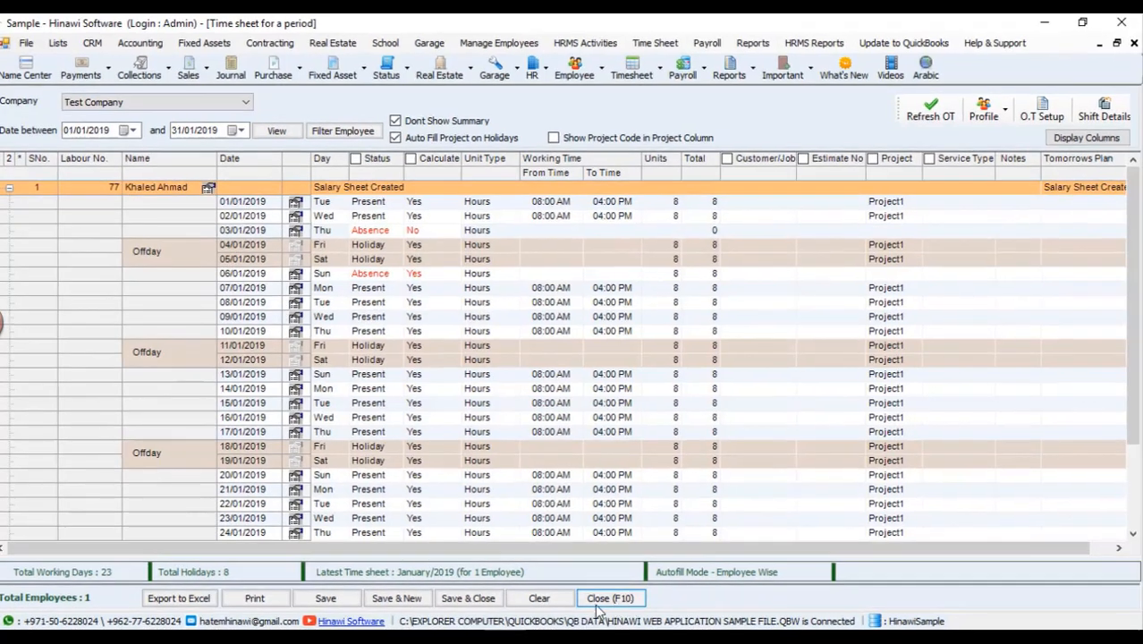
pyautogui.click(599, 601)
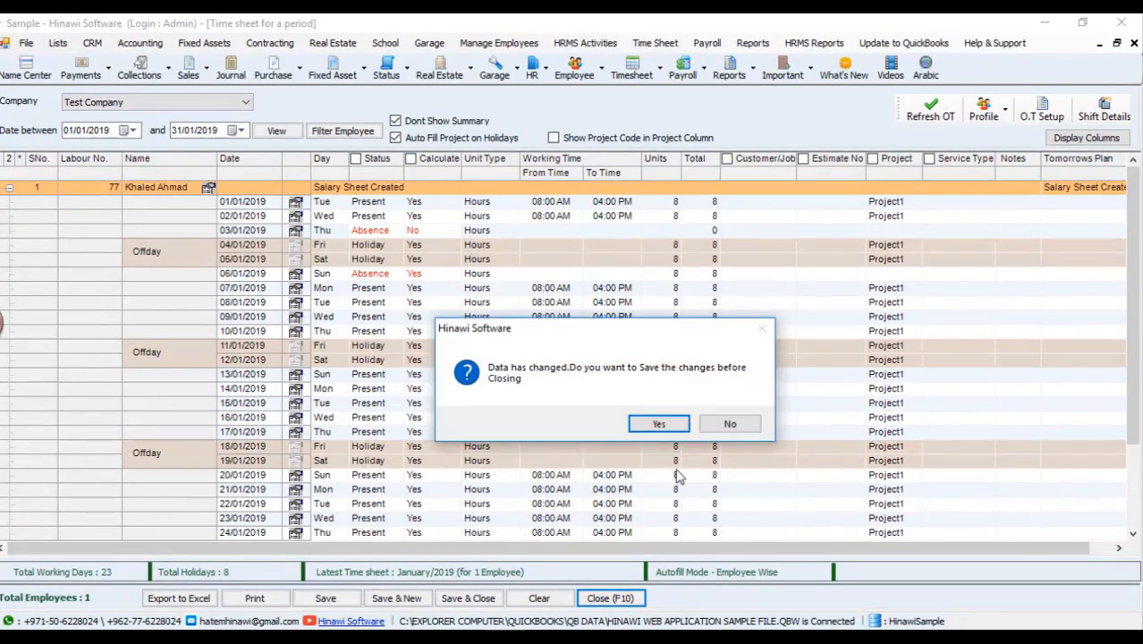
pyautogui.click(716, 425)
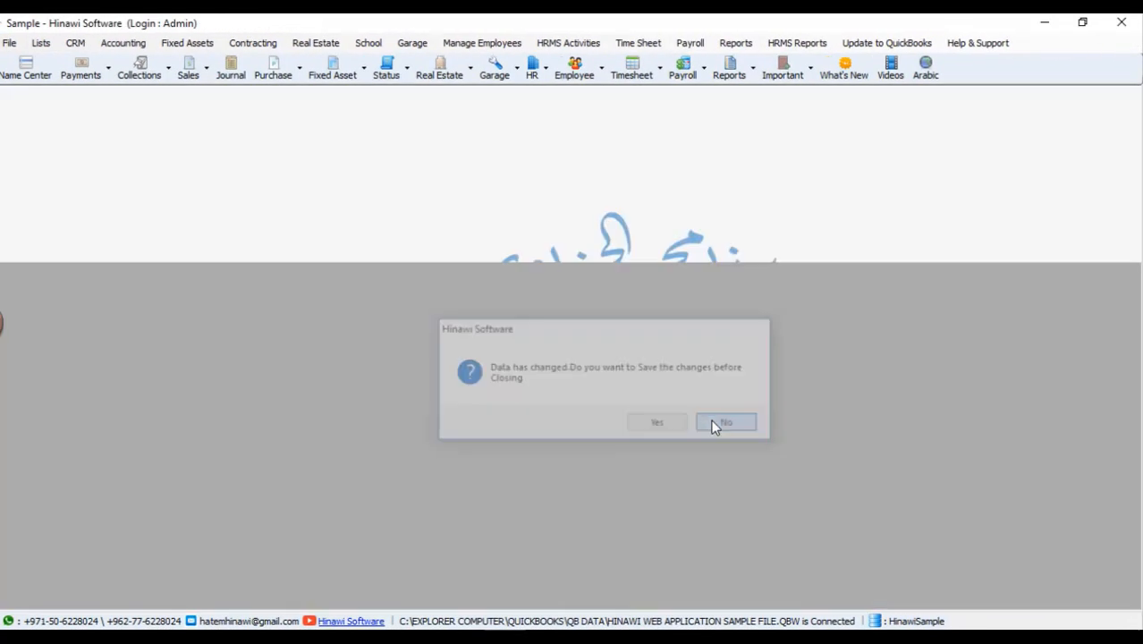
# Step: Examine the payroll commands for timesheet employees, including creating the detailed salary sheet and approving it
pyautogui.click(632, 44)
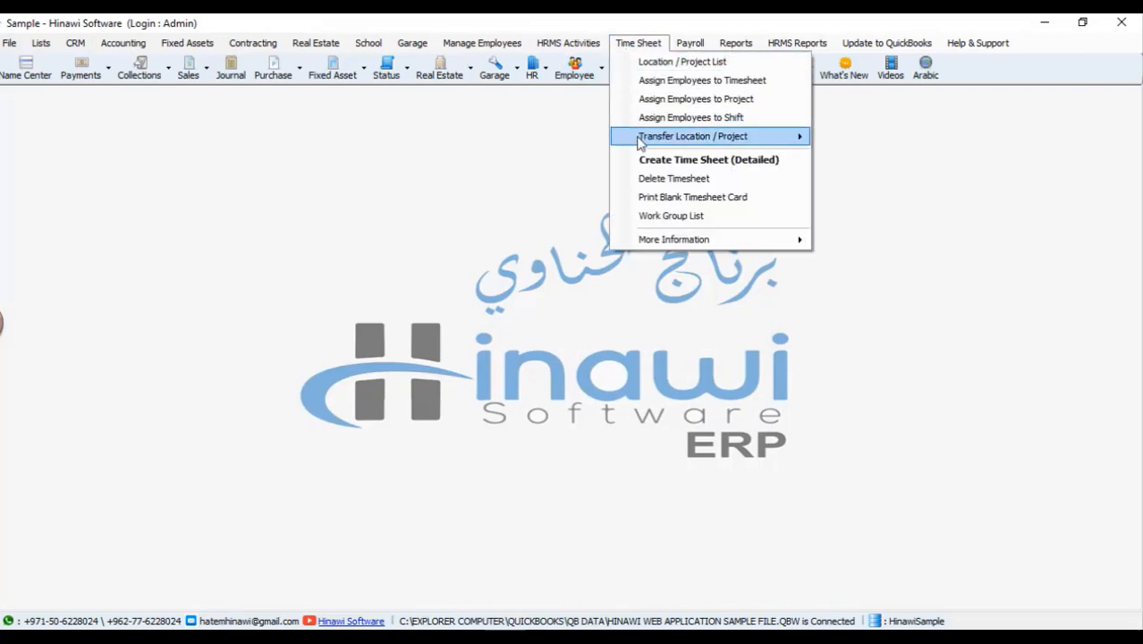
pyautogui.moveTo(692, 48)
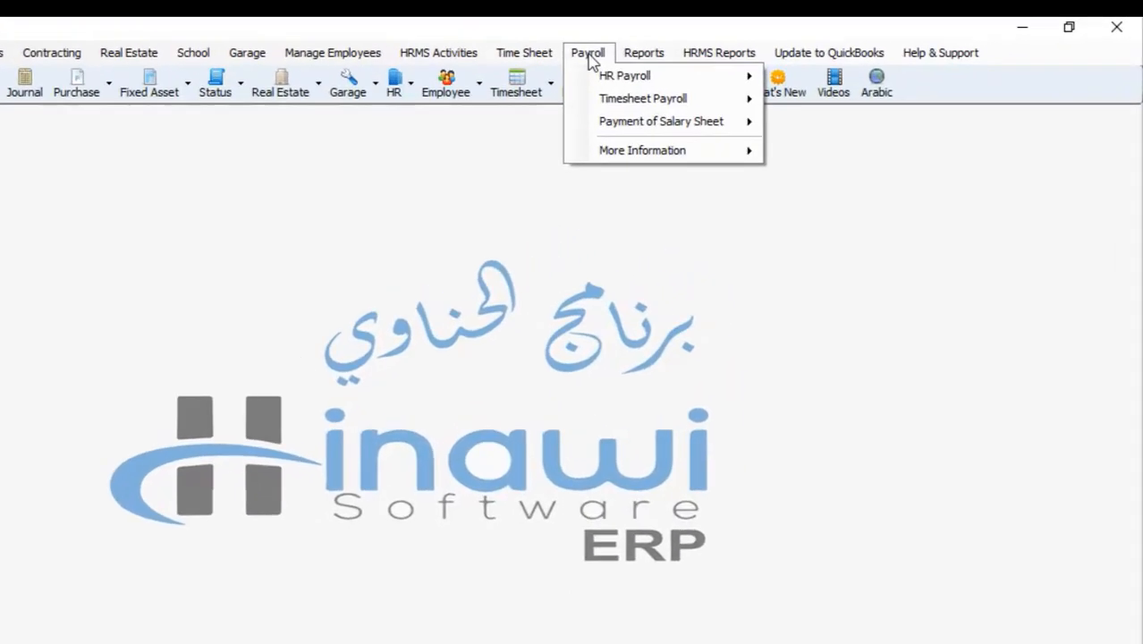
pyautogui.moveTo(597, 77)
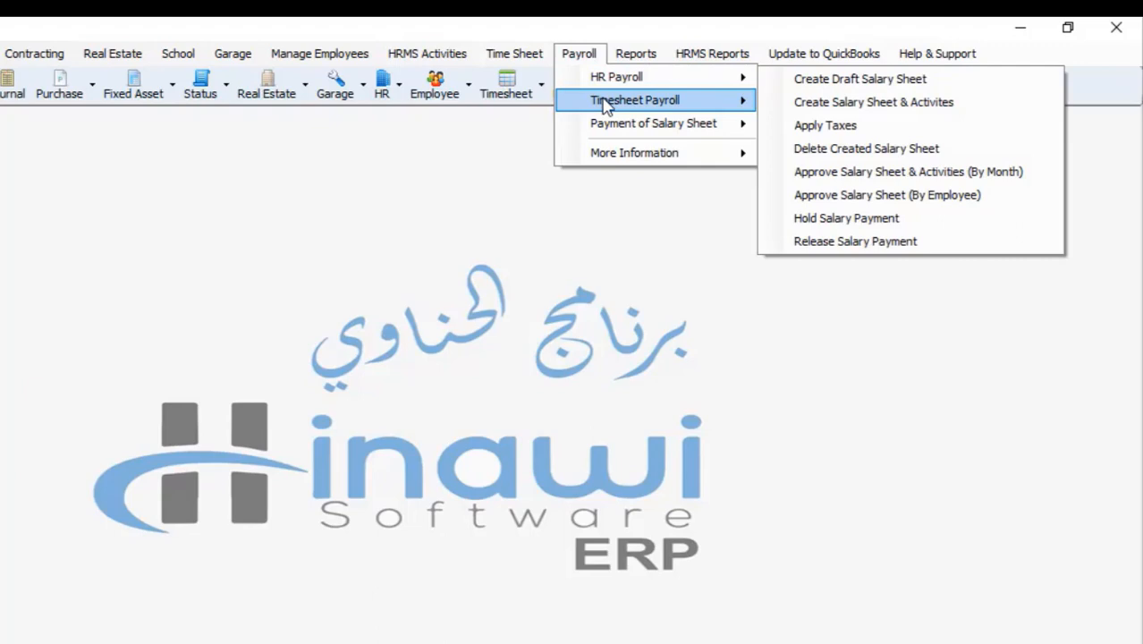
pyautogui.moveTo(608, 103)
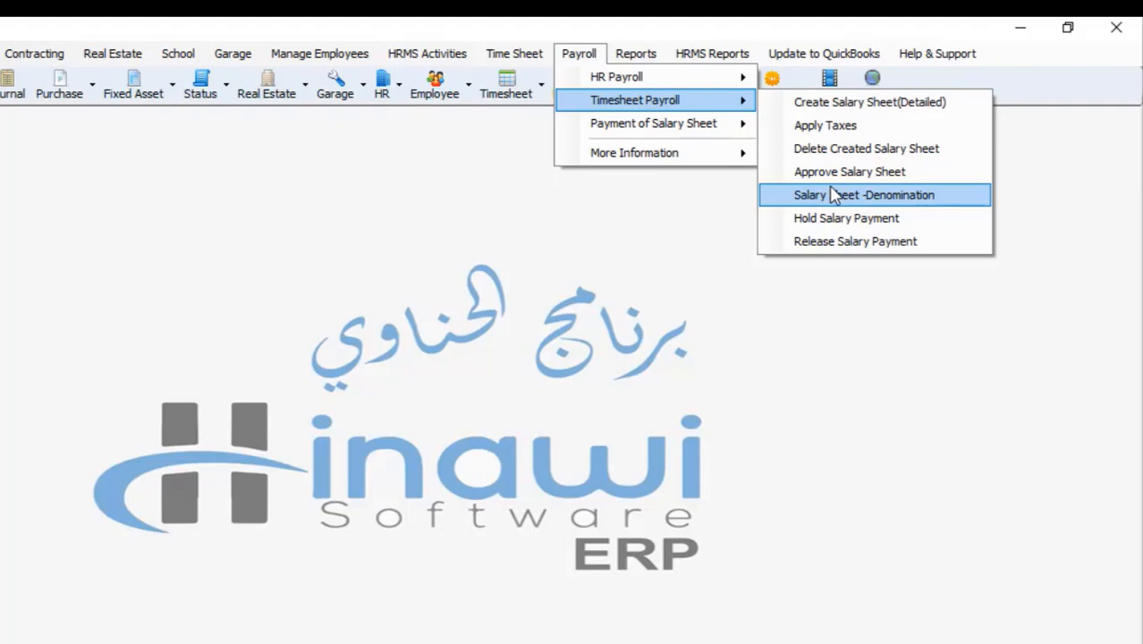
pyautogui.moveTo(732, 124)
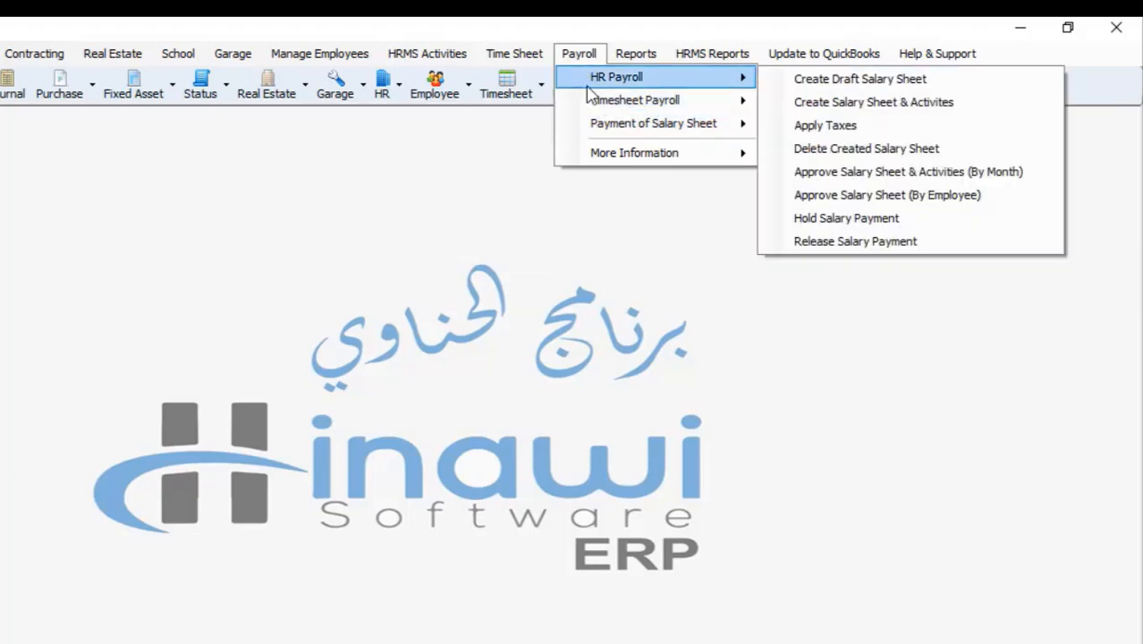
# Step: Review the time sheet commands, including location and project transfers, the work group list, and the manual and work flow information
pyautogui.moveTo(569, 75)
pyautogui.moveTo(525, 57)
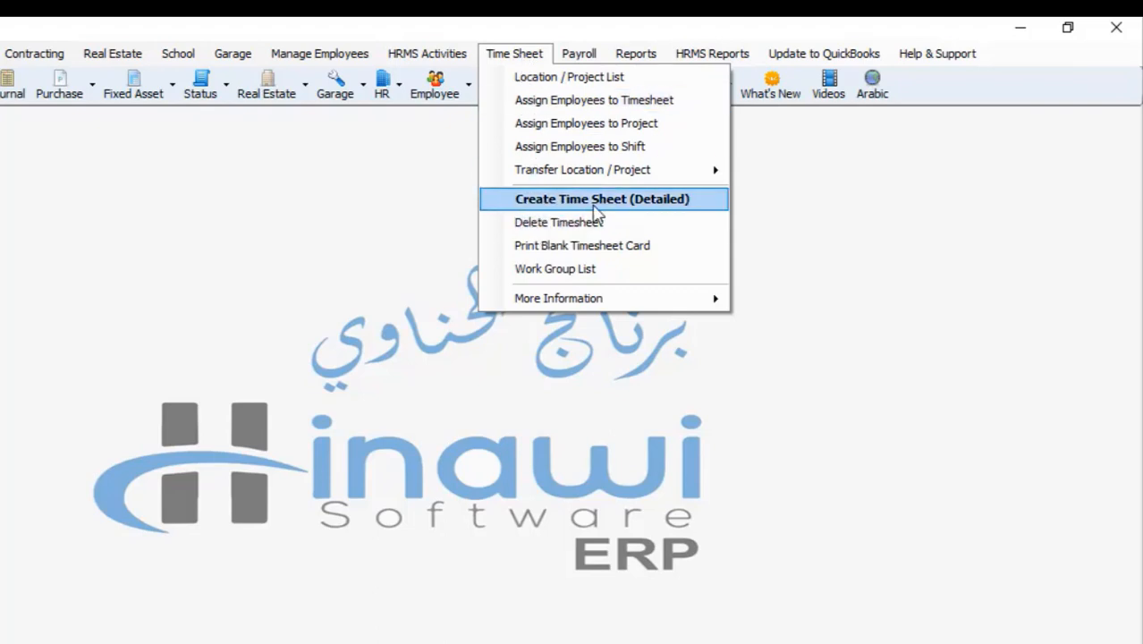
pyautogui.moveTo(584, 176)
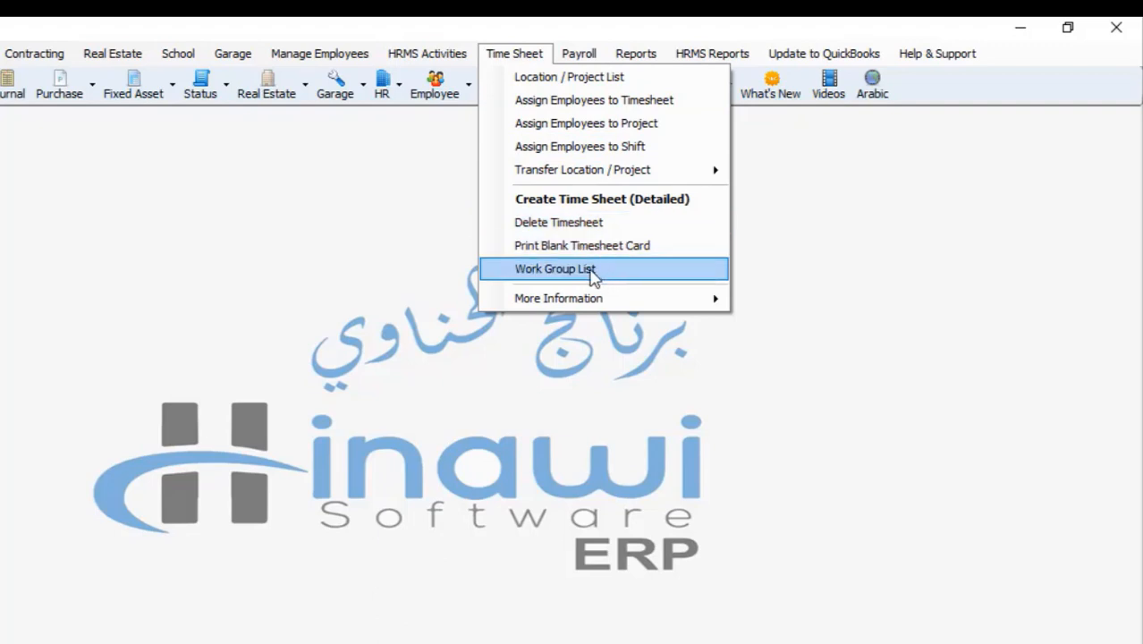
pyautogui.moveTo(599, 304)
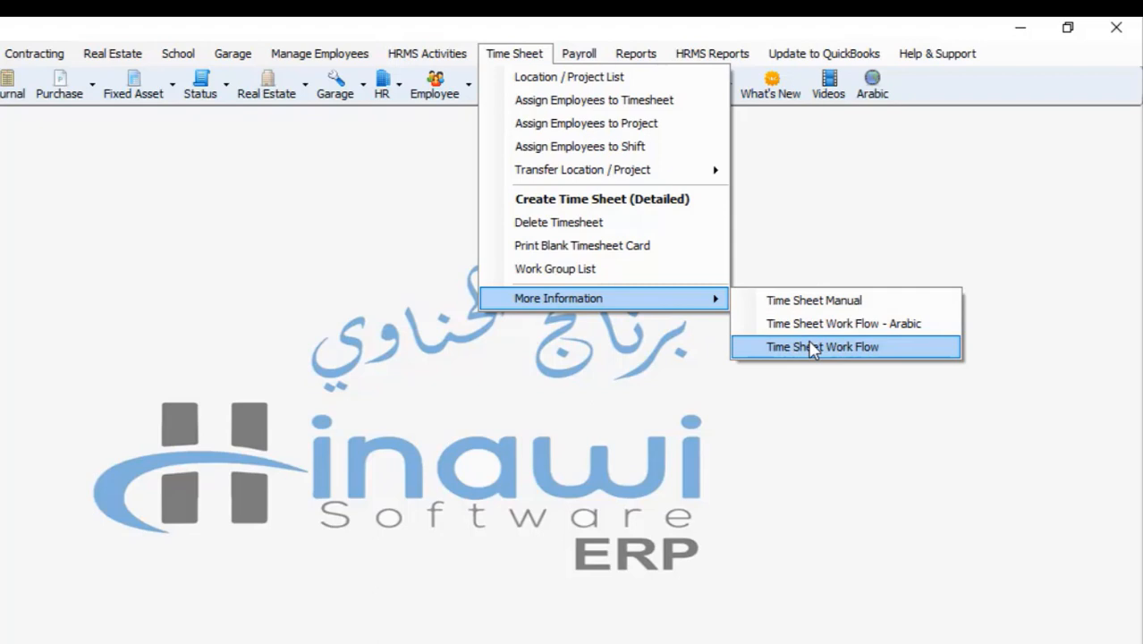
pyautogui.click(893, 19)
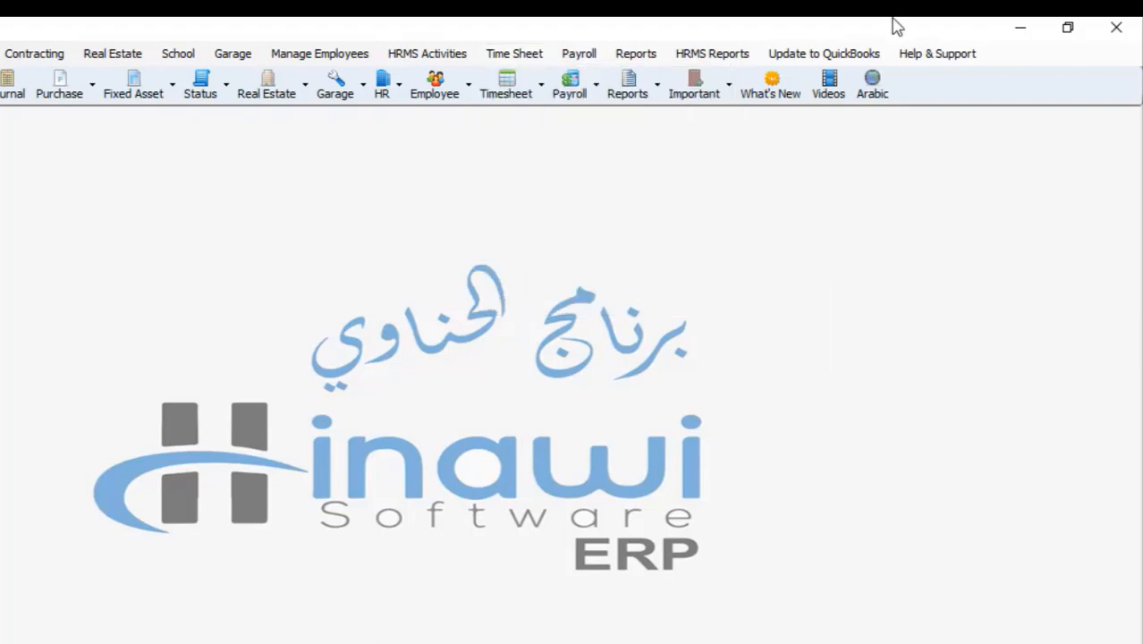
# Step: Examine the HRMS timesheet reports and the salary sheet reports for timesheet employees
pyautogui.click(741, 55)
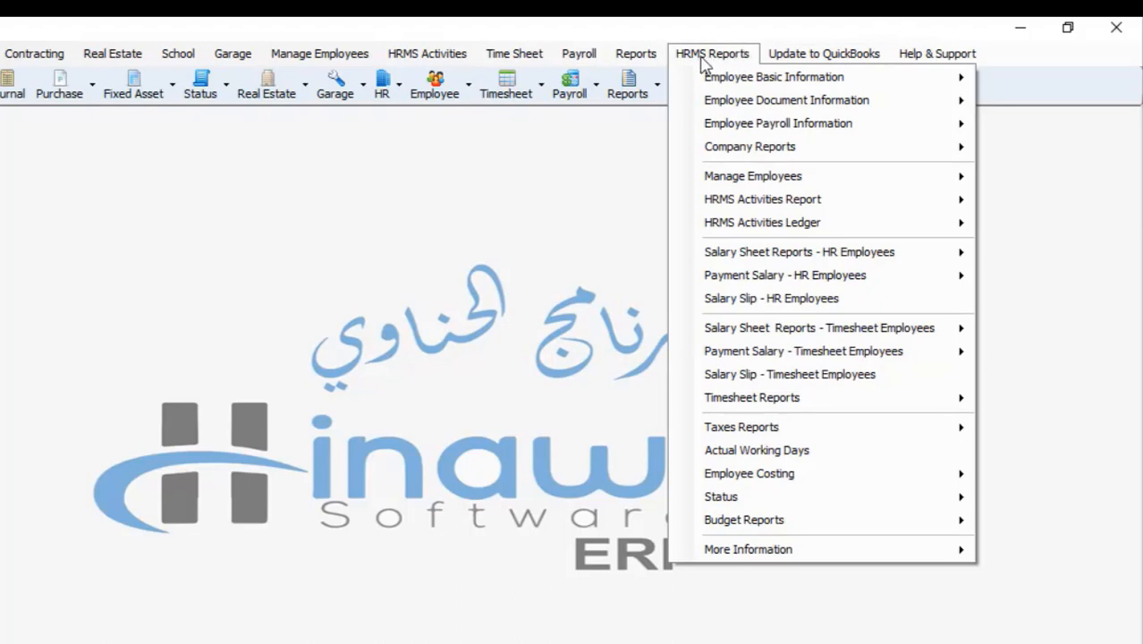
pyautogui.moveTo(729, 403)
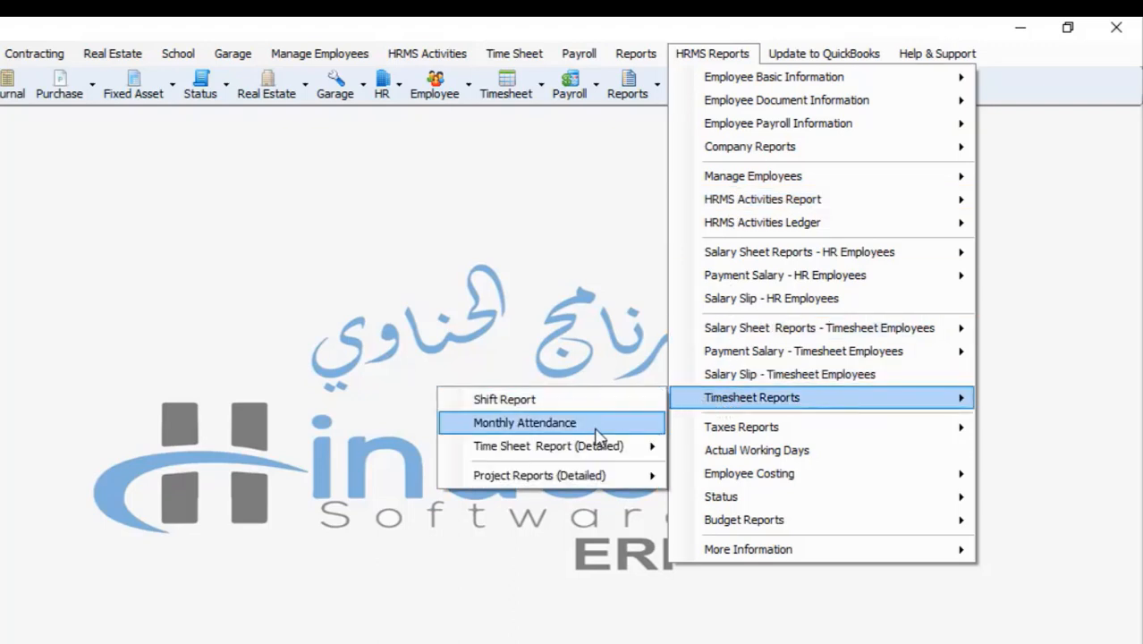
pyautogui.moveTo(521, 461)
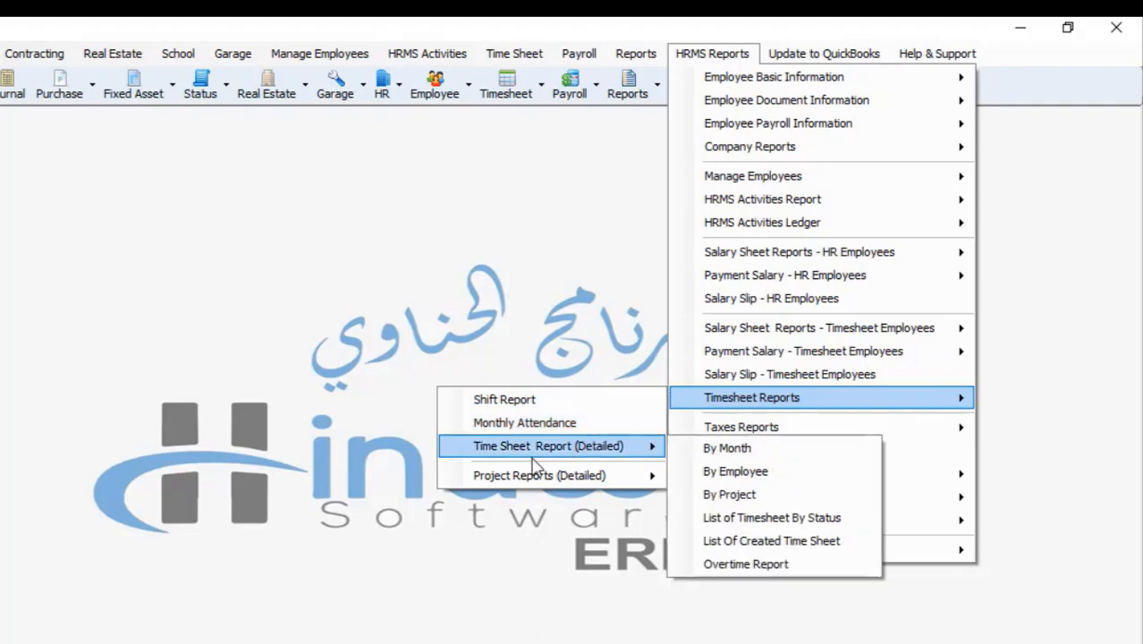
pyautogui.moveTo(552, 480)
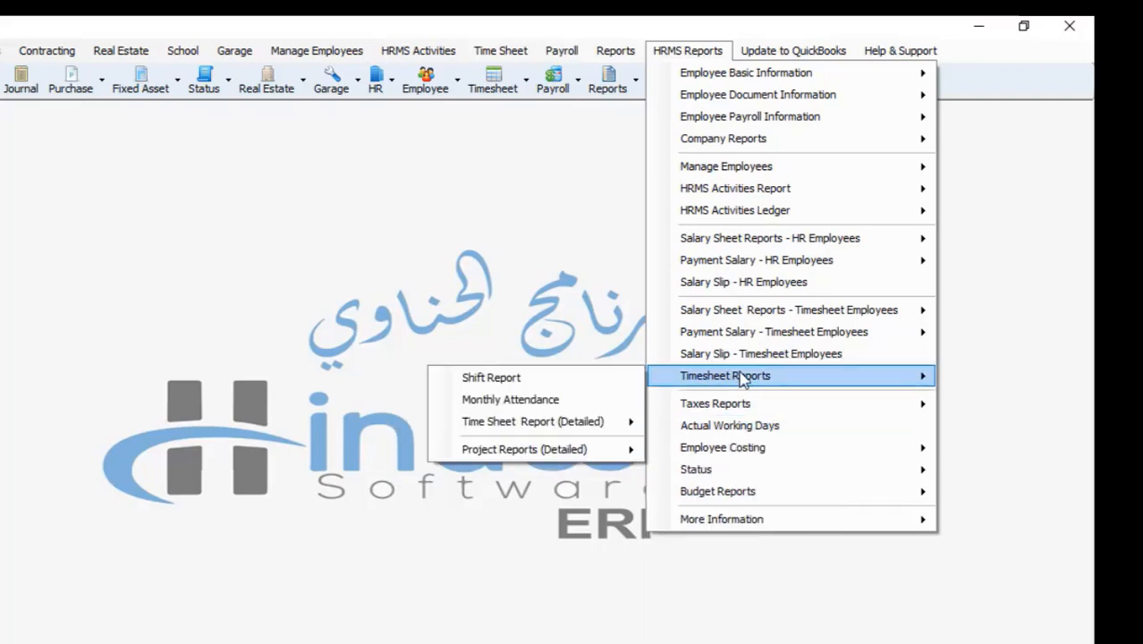
pyautogui.moveTo(727, 312)
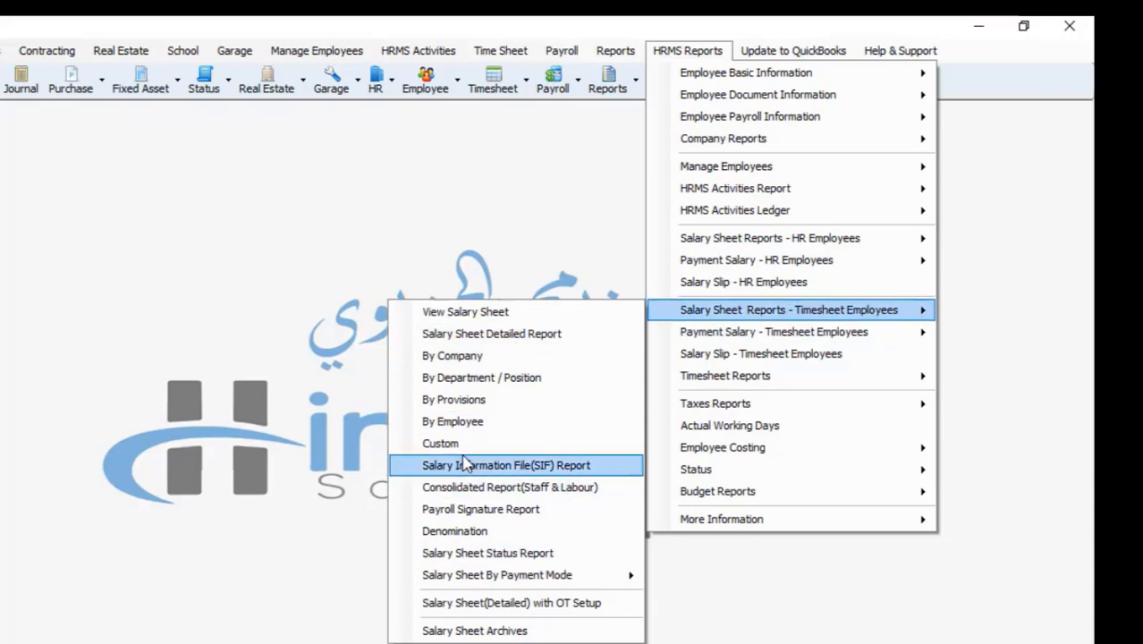
pyautogui.click(490, 276)
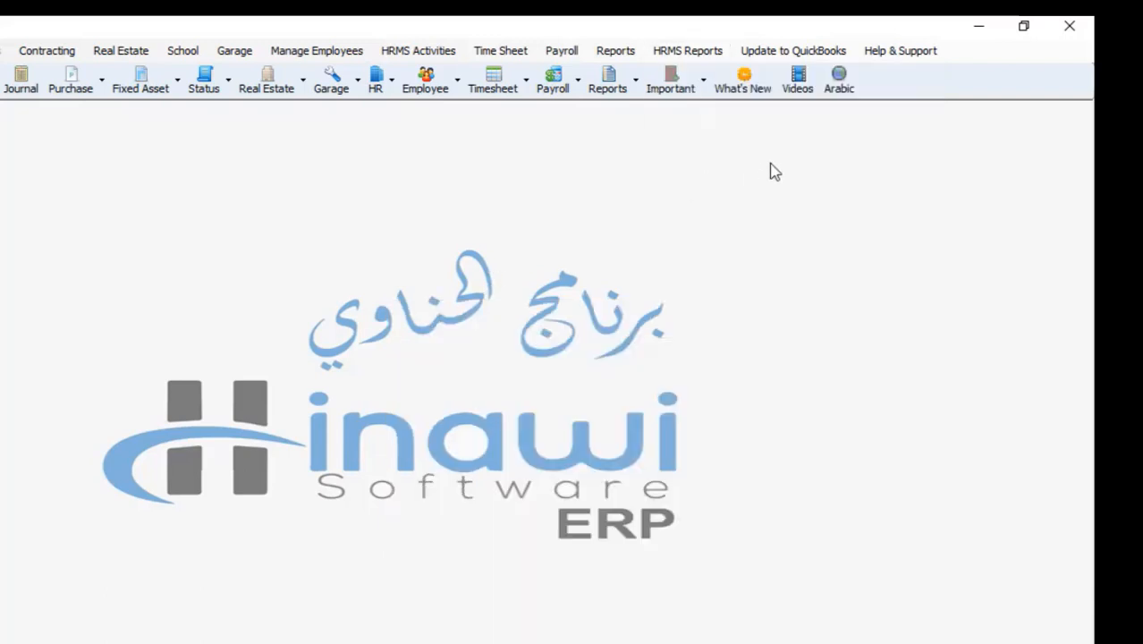
# Step: Examine the commands for updating HRMS and accounting data to QuickBooks
pyautogui.click(823, 56)
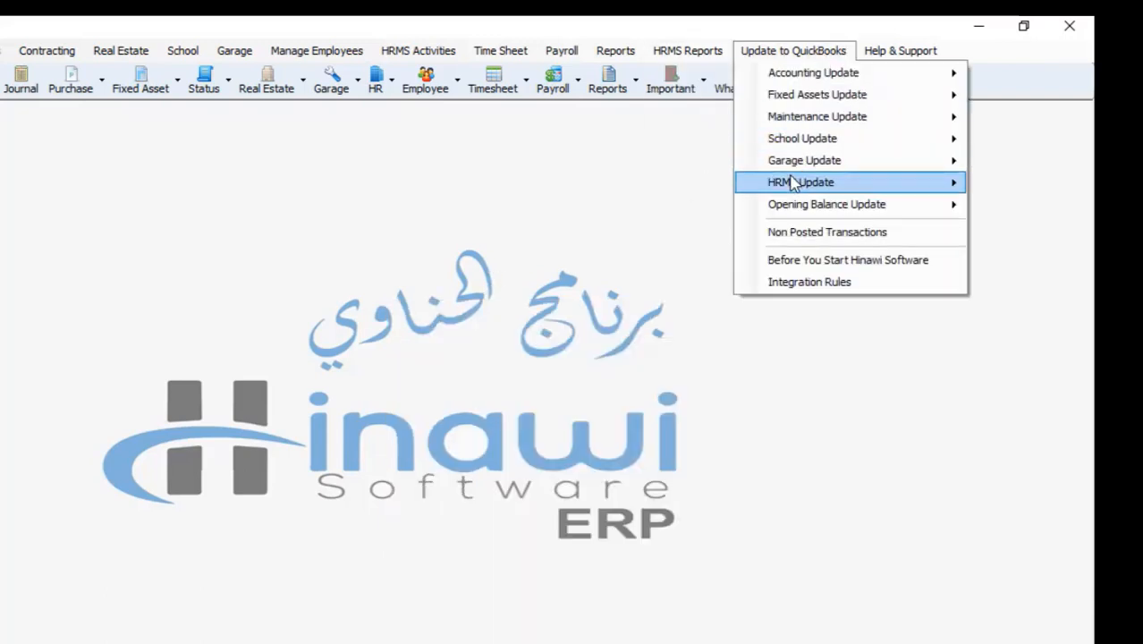
pyautogui.moveTo(793, 184)
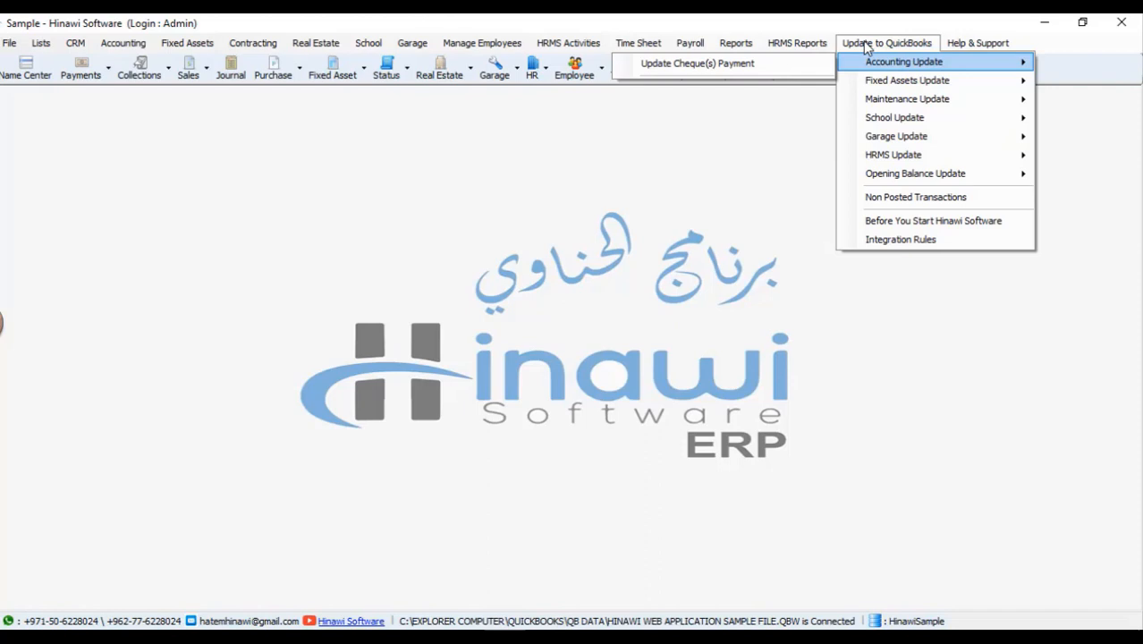
pyautogui.click(549, 44)
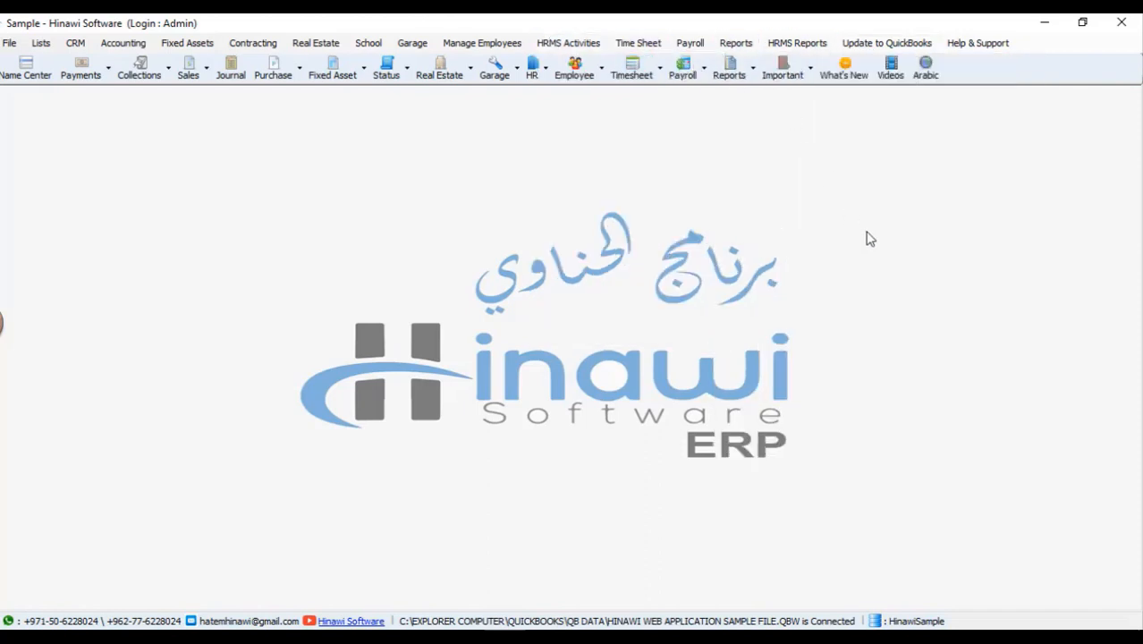